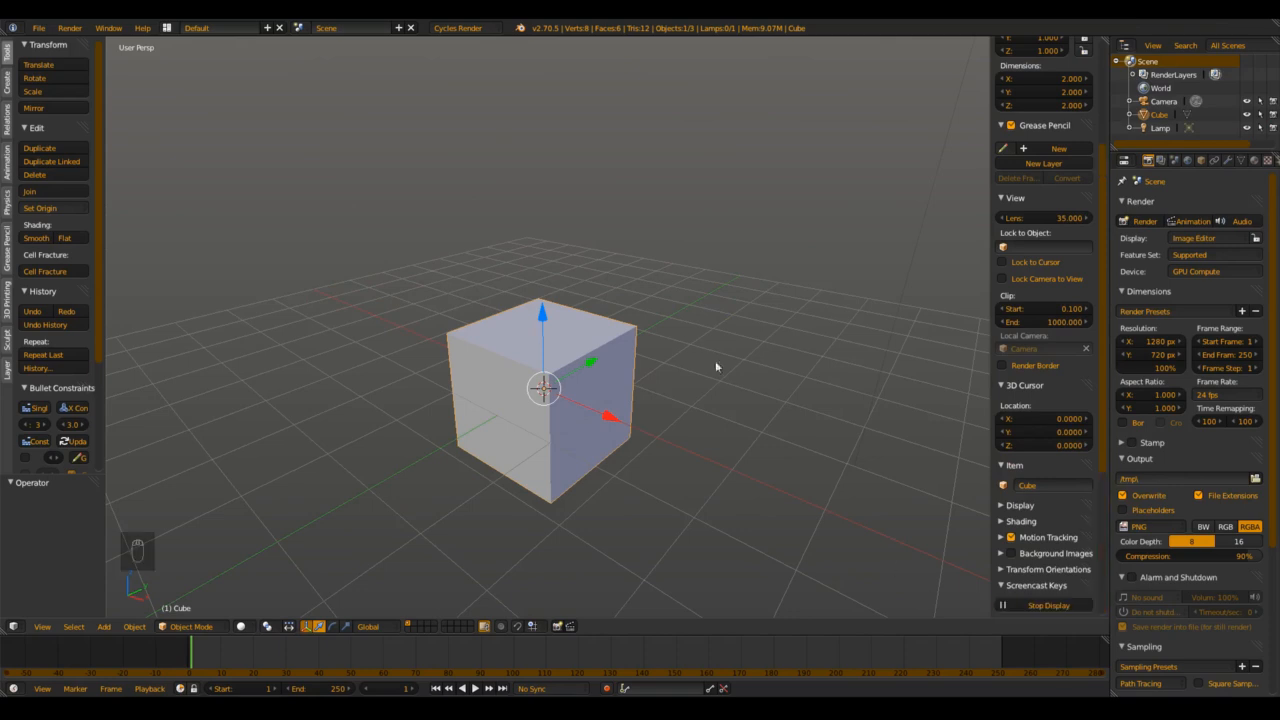
Step: Hide the 3D view's properties sidebar and collapse the expanded sections of the scene's render settings
key(n)
click(1168, 650)
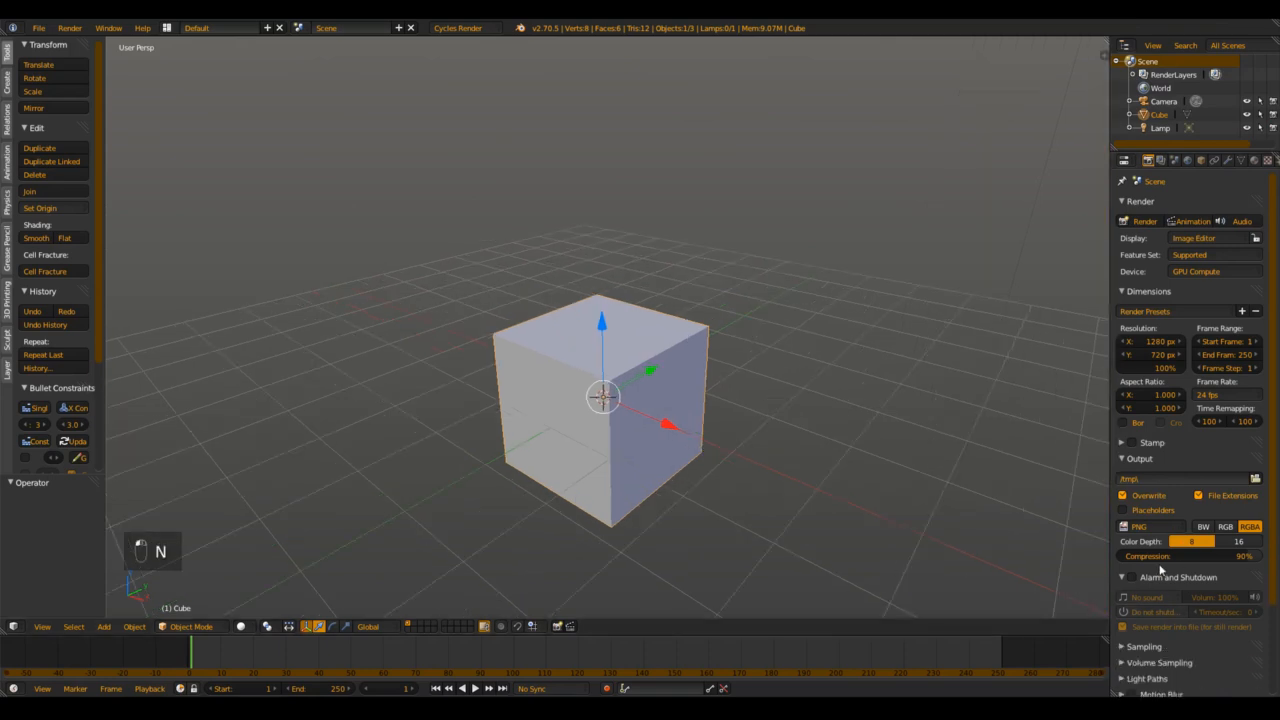
click(1165, 577)
click(1167, 459)
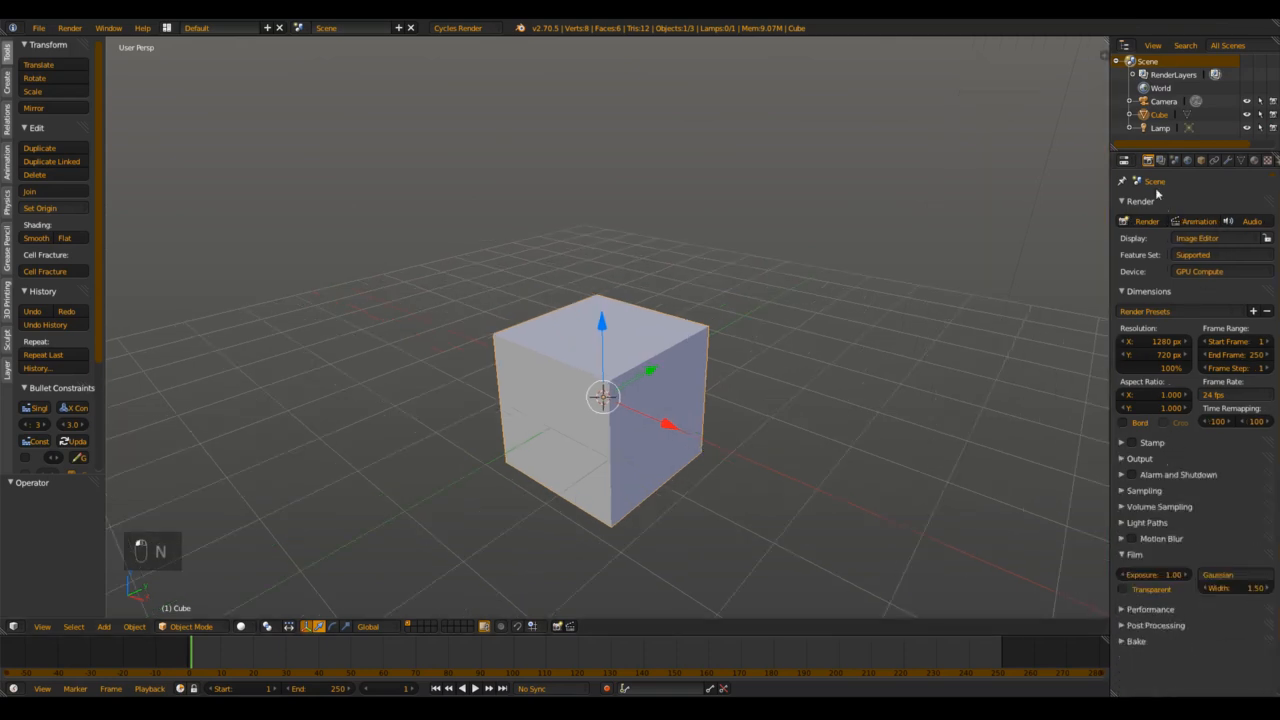
click(1172, 291)
click(1160, 201)
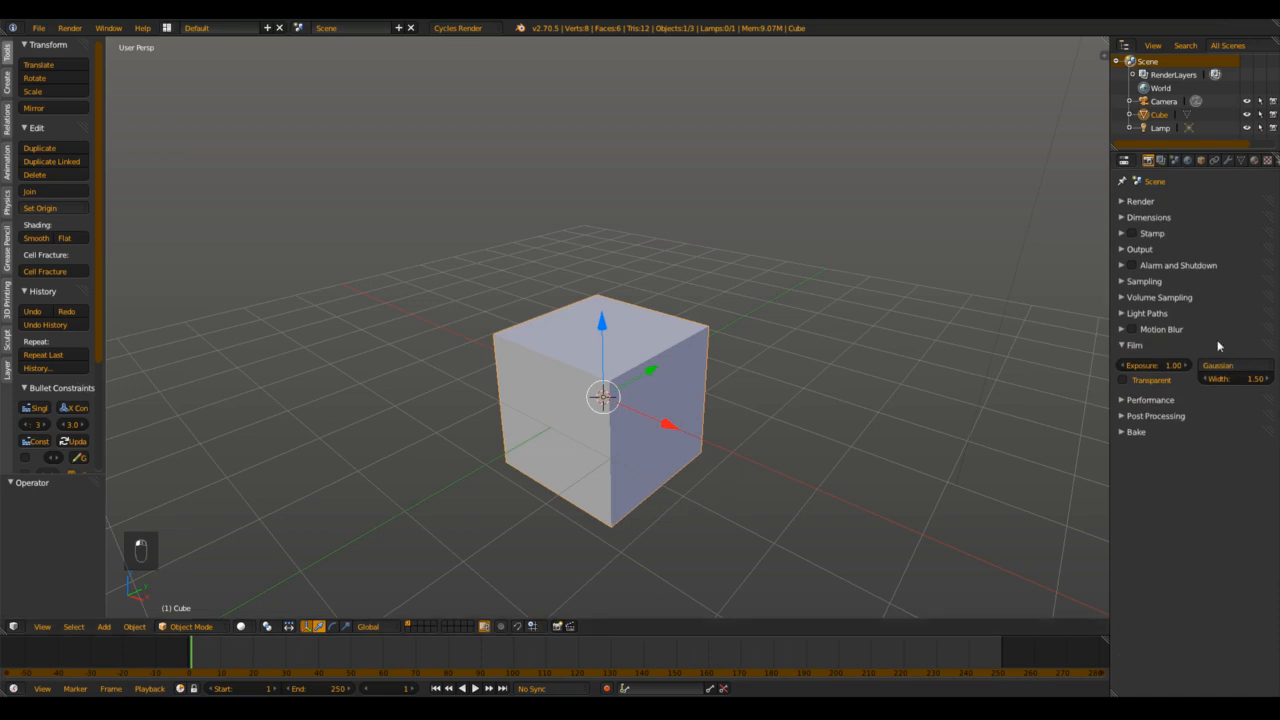
click(1134, 345)
Step: Delete the default cube from the scene
shift+middle_drag(700, 321, 309, 566)
scroll(638, 331, down, 4)
middle_drag(638, 331, 616, 357)
key(Delete)
click(598, 355)
Step: Add a mesh plane at the origin
middle_drag(555, 400, 550, 435)
key(shift+a)
mouse_move(540, 397)
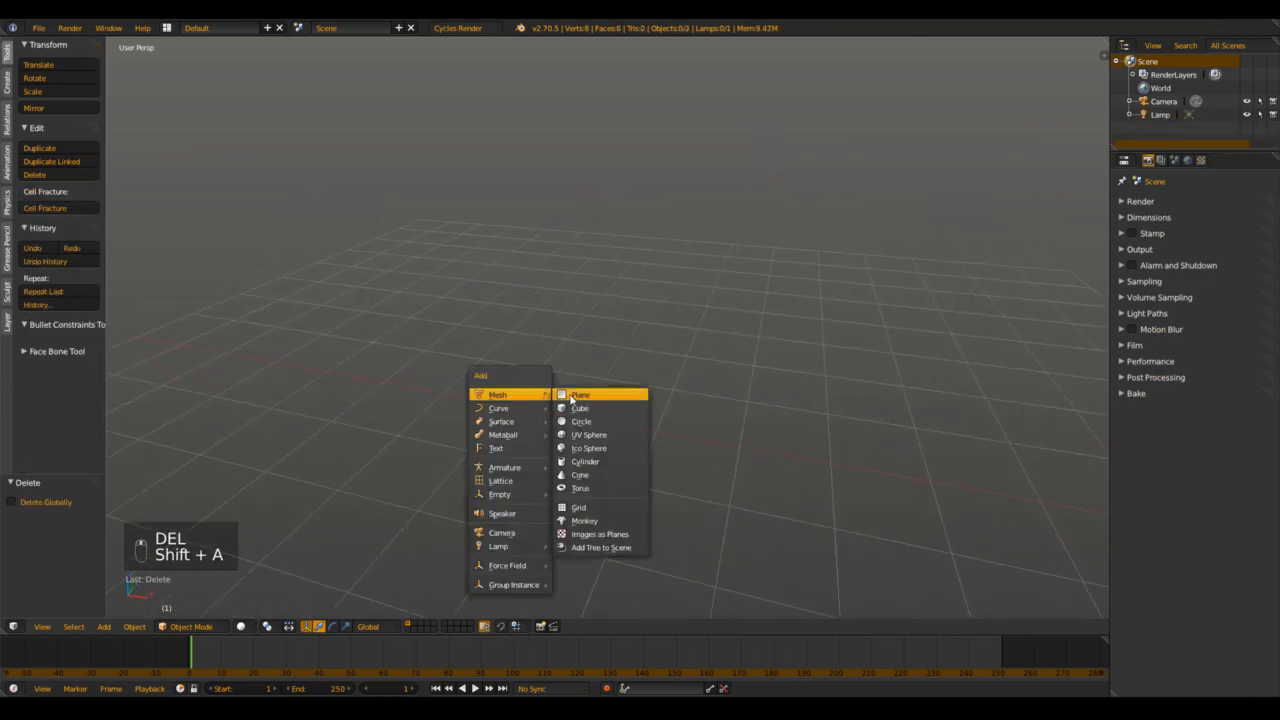
click(579, 395)
middle_drag(639, 391, 584, 322)
scroll(579, 378, down, 3)
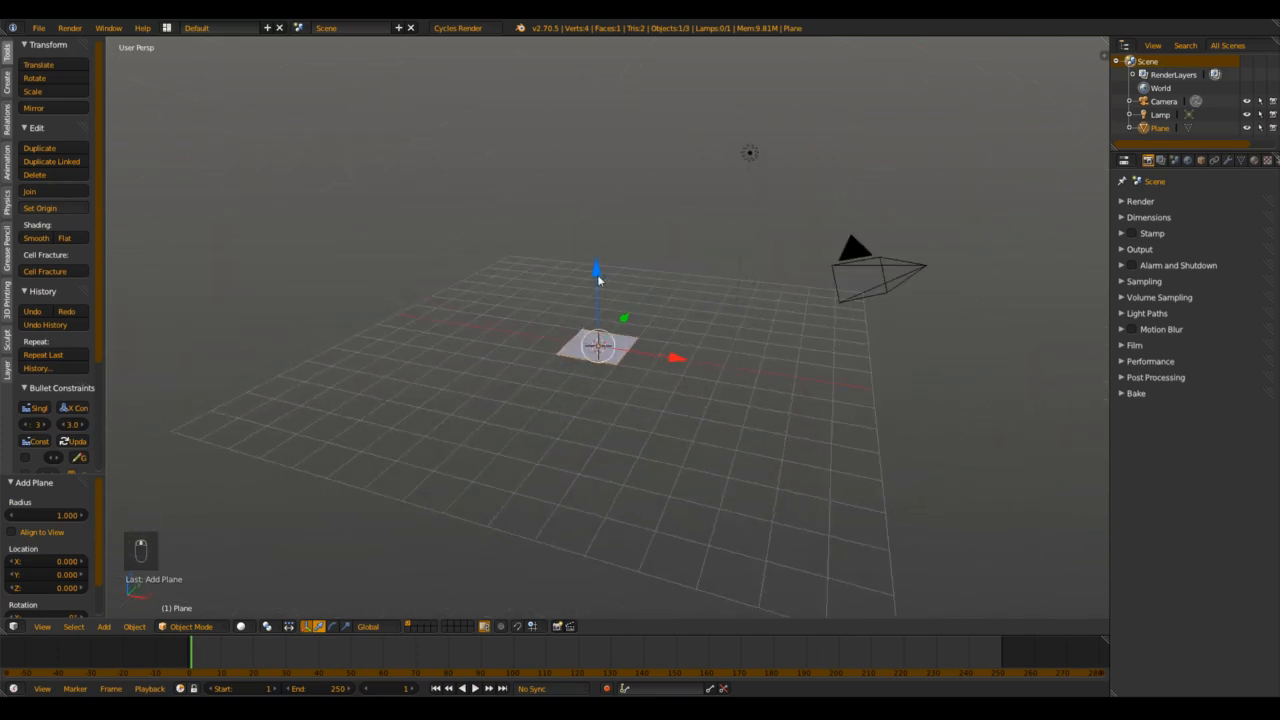
Step: Raise the plane straight up along Z so it floats well above the grid floor
drag(598, 277, 607, 130)
shift+middle_drag(577, 157, 603, 217)
drag(603, 217, 608, 179)
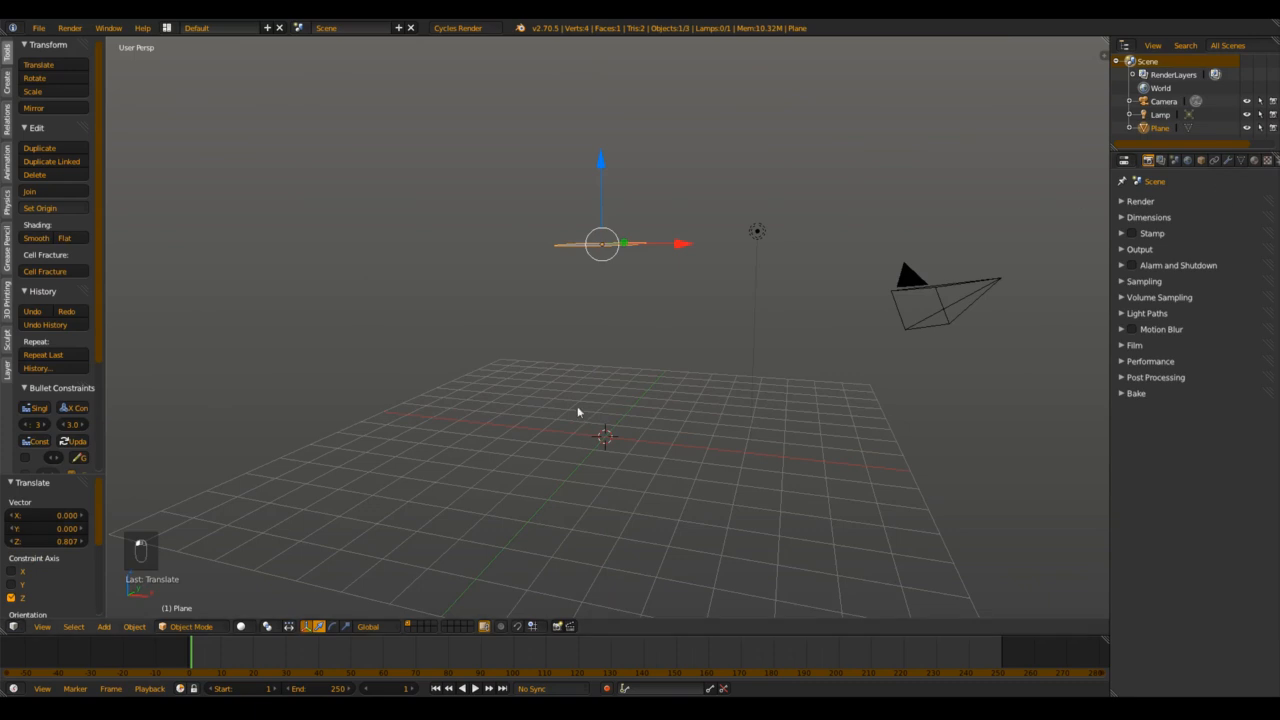
Step: Add a Harmonic force field at the origin below the plane
middle_drag(580, 414, 581, 420)
key(shift+a)
mouse_move(552, 591)
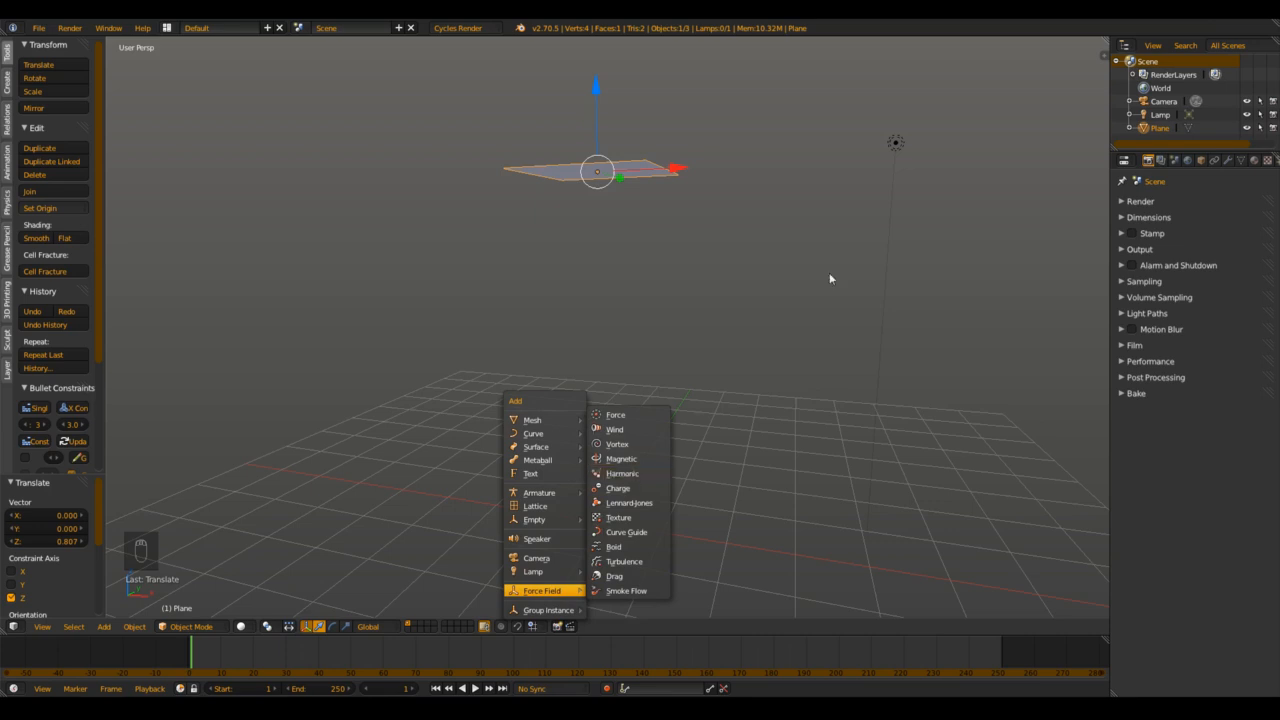
key(shift+a)
mouse_move(472, 408)
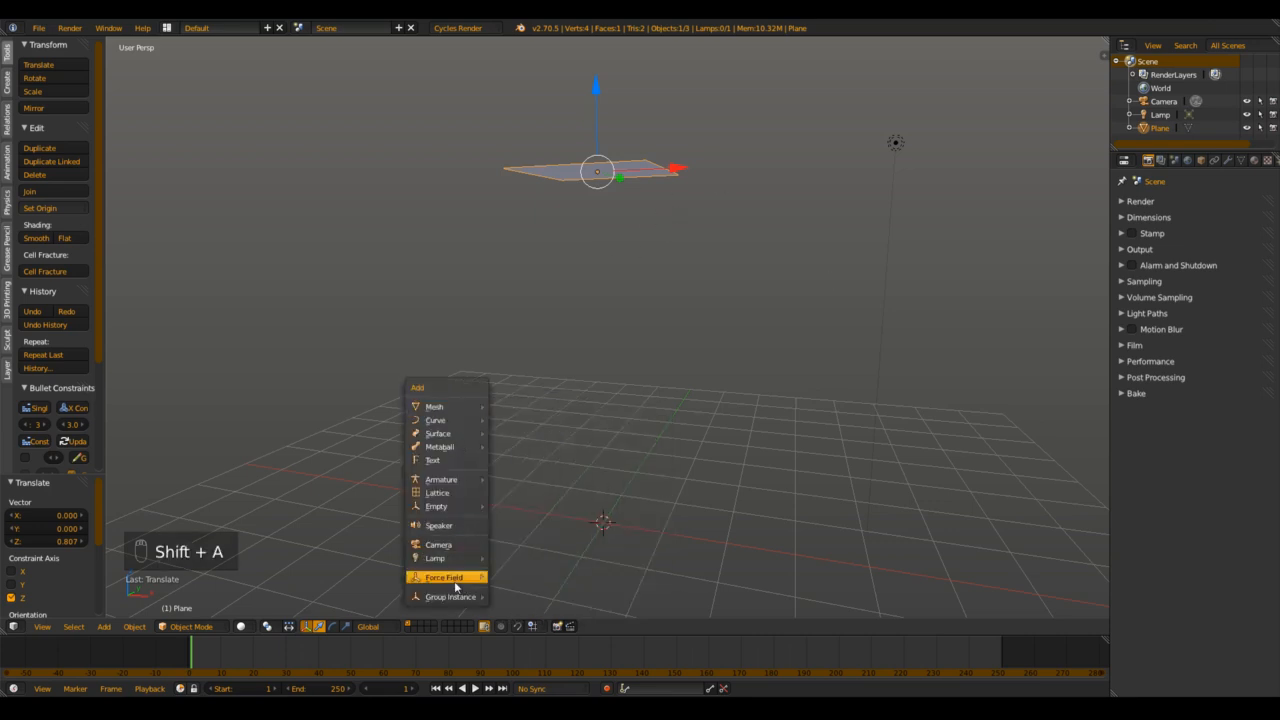
mouse_move(451, 580)
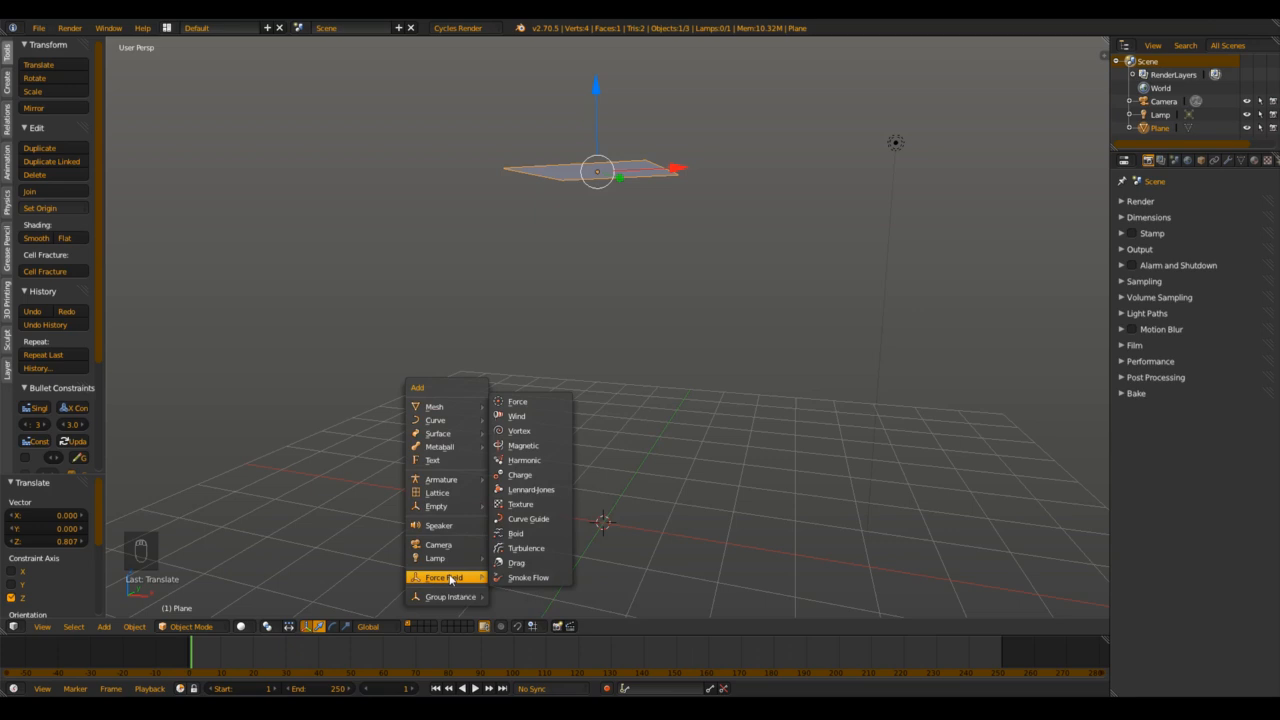
click(540, 463)
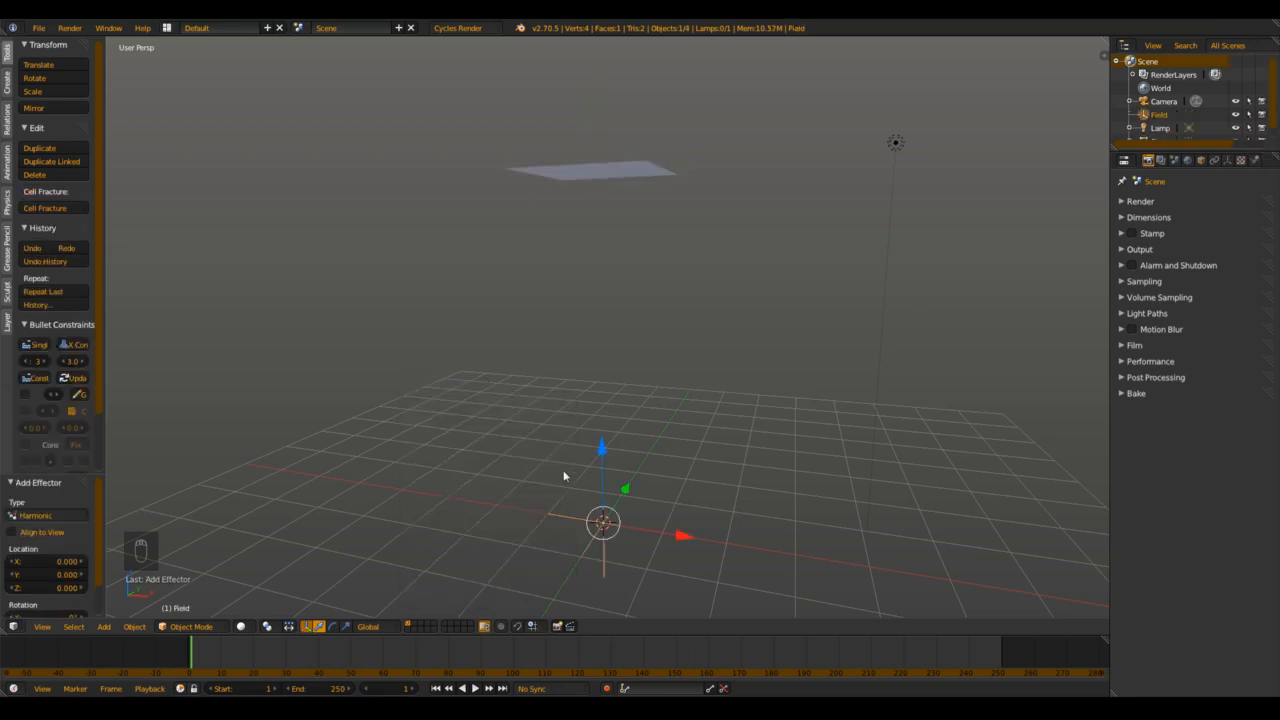
scroll(567, 454, up, 1)
middle_drag(663, 542, 618, 368)
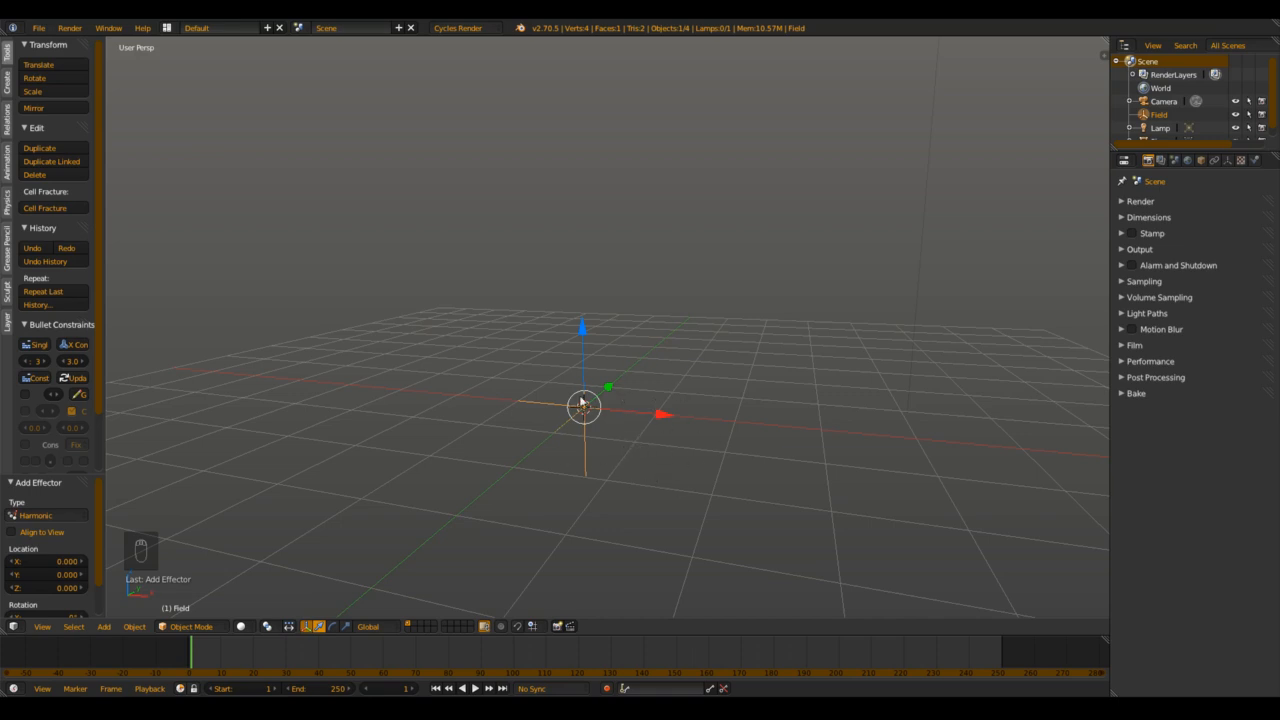
key(shift+a)
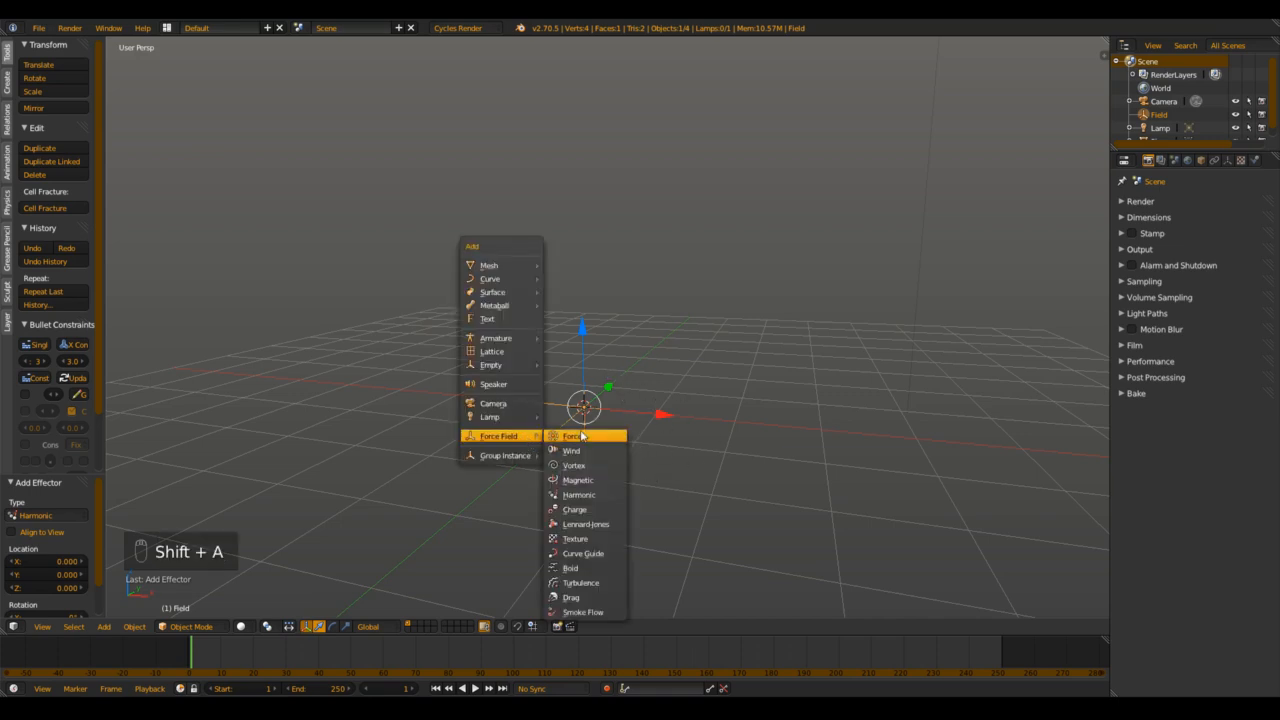
click(580, 494)
middle_drag(631, 403, 628, 402)
scroll(604, 325, down, 4)
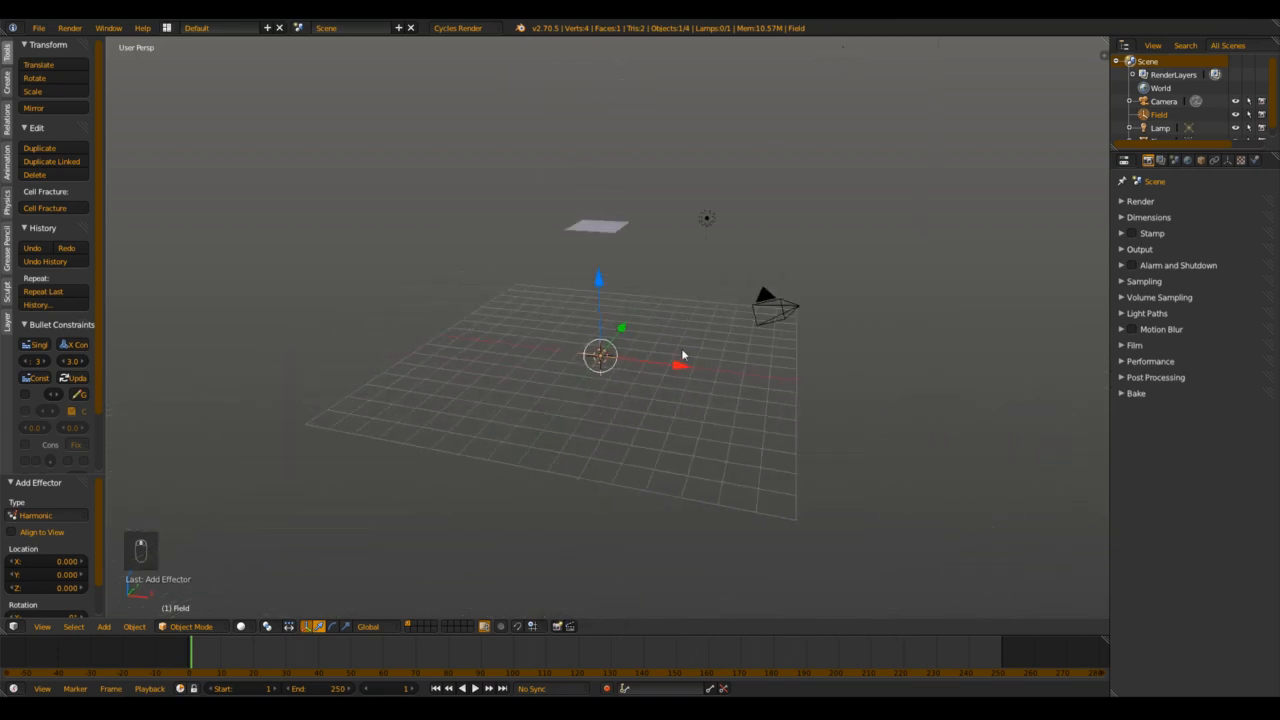
Step: Delete the default lamp from the scene
shift+middle_drag(717, 284, 714, 336)
right_click(704, 280)
scroll(690, 309, up, 3)
key(Delete)
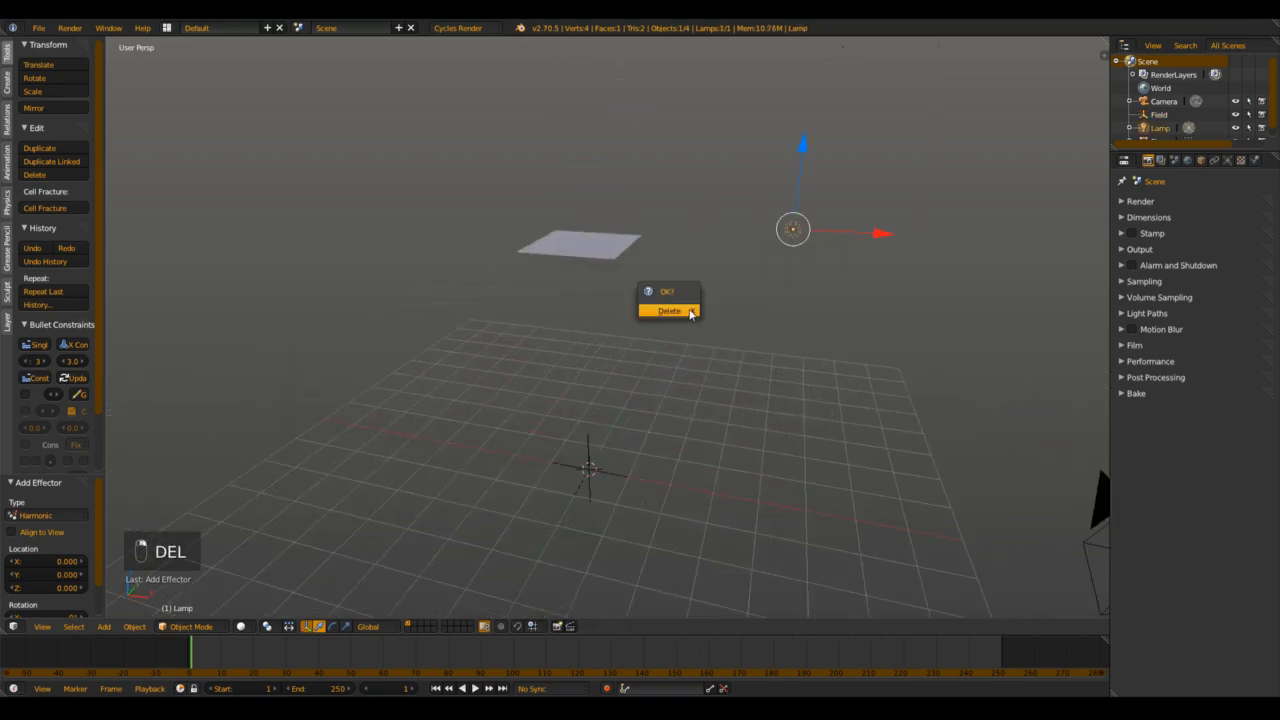
click(688, 309)
Step: Add a new particle system to the floating plane
right_click(603, 233)
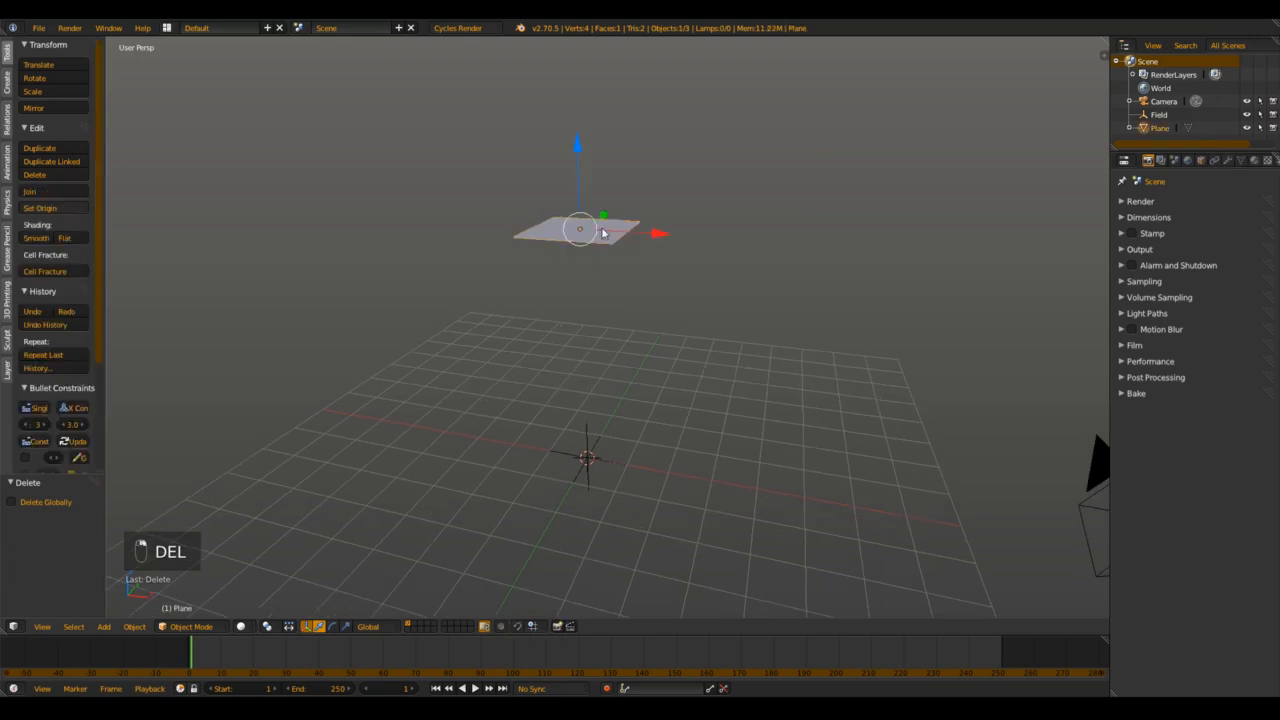
middle_drag(706, 418, 660, 397)
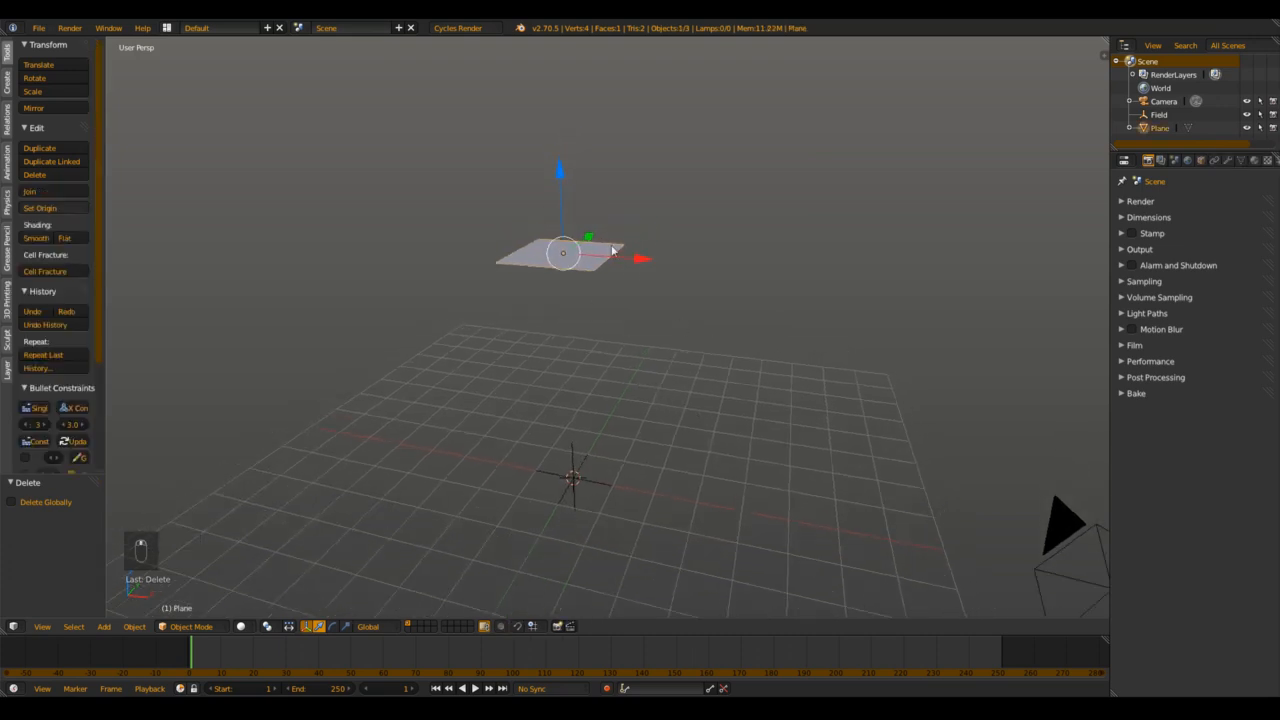
scroll(1232, 160, down, 2)
click(1229, 161)
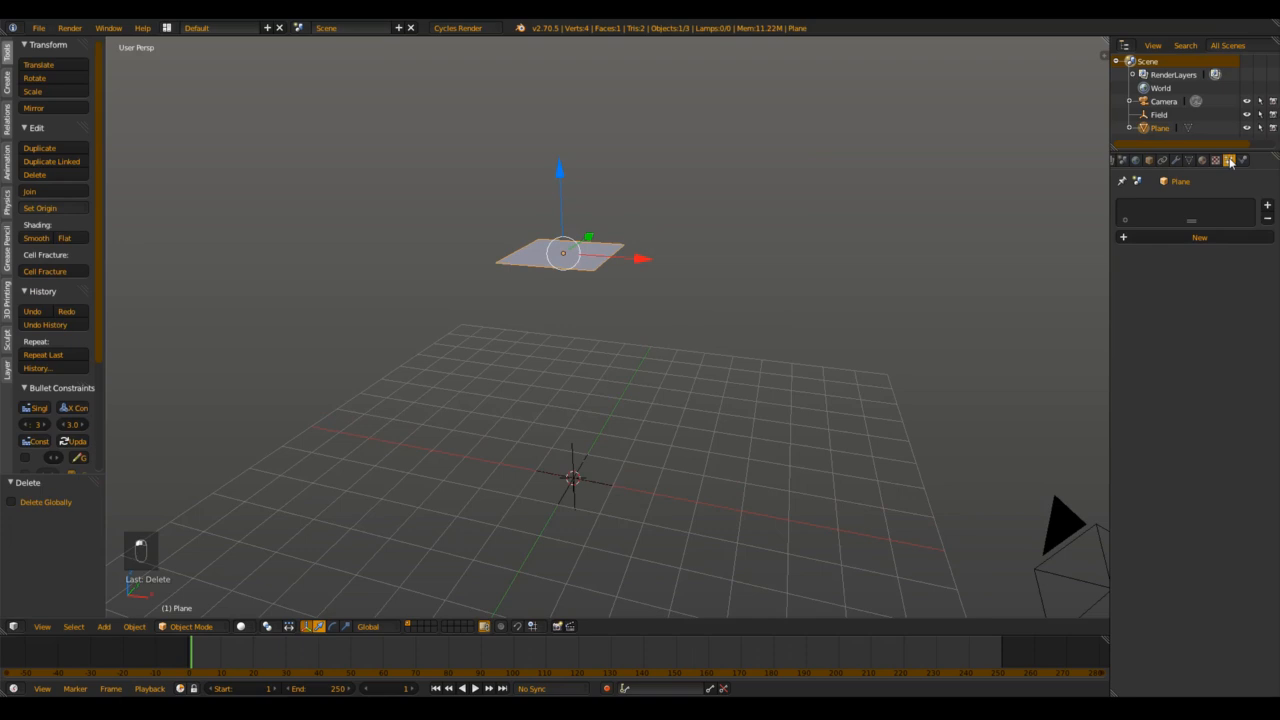
click(1266, 206)
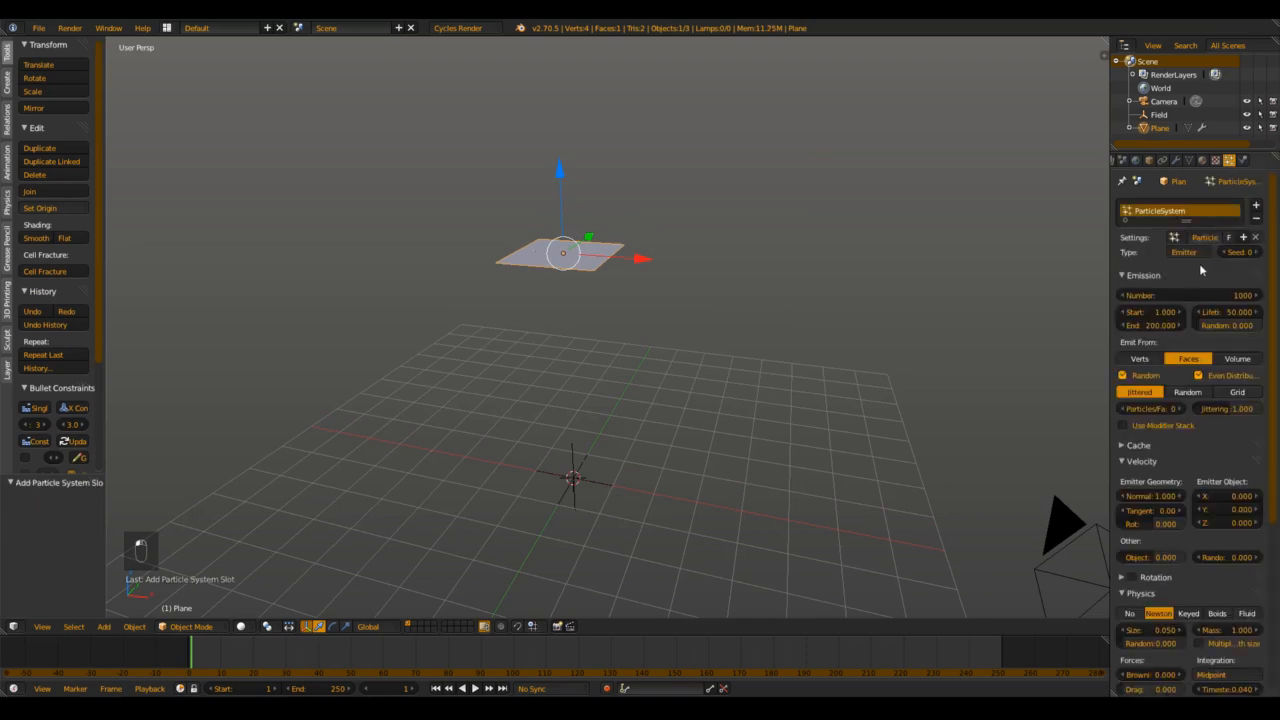
Step: Set the physics type of the plane's particle system to Fluid
scroll(1199, 263, down, 6)
scroll(816, 431, up, 3)
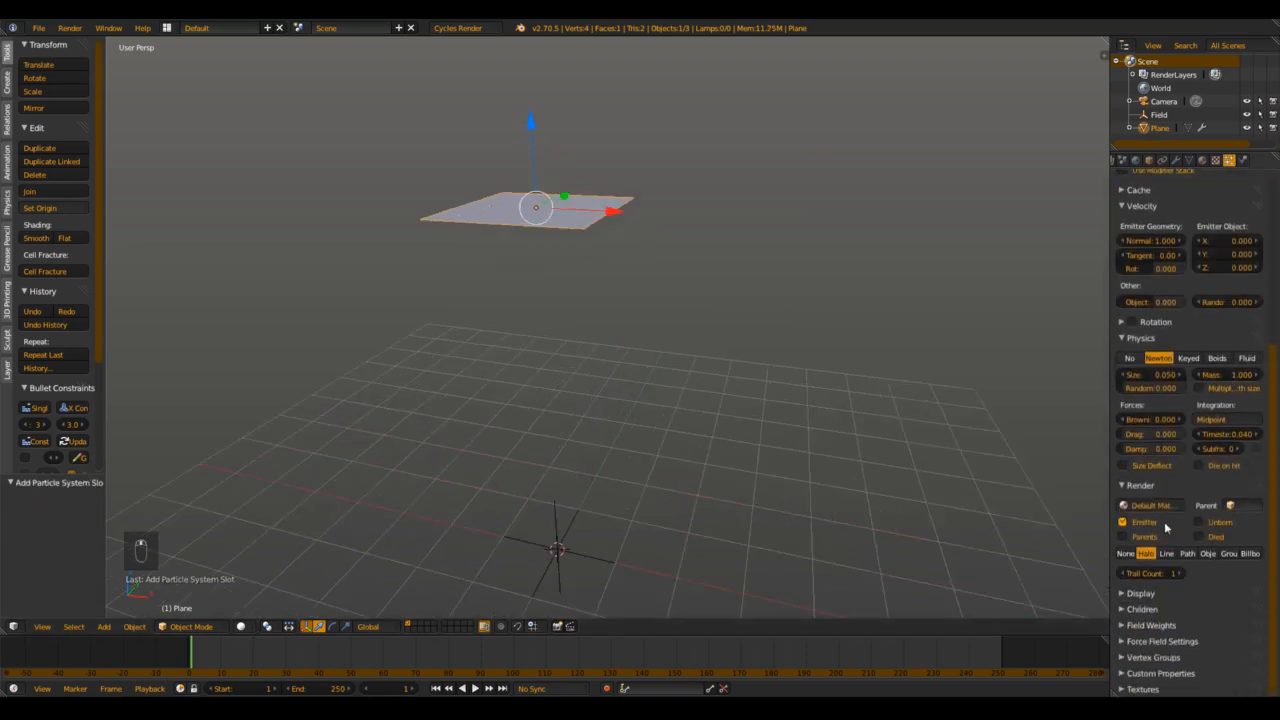
scroll(563, 439, down, 4)
shift+middle_drag(621, 488, 597, 446)
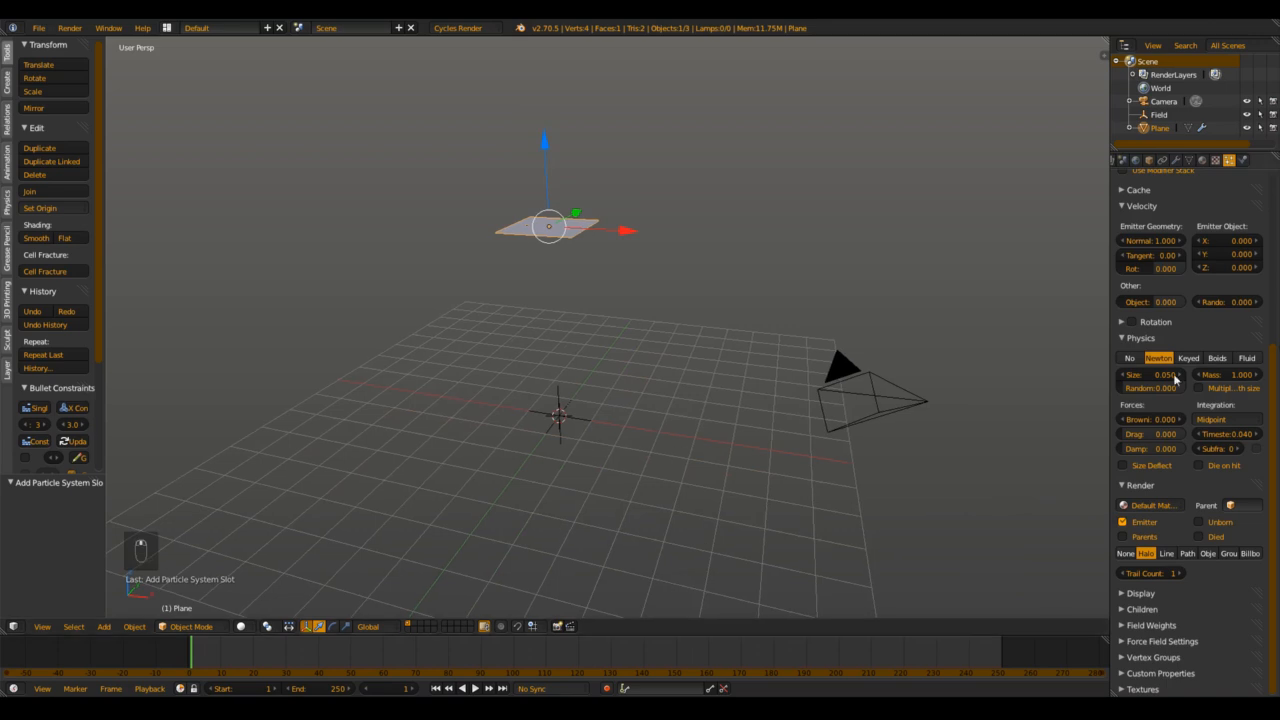
click(1248, 358)
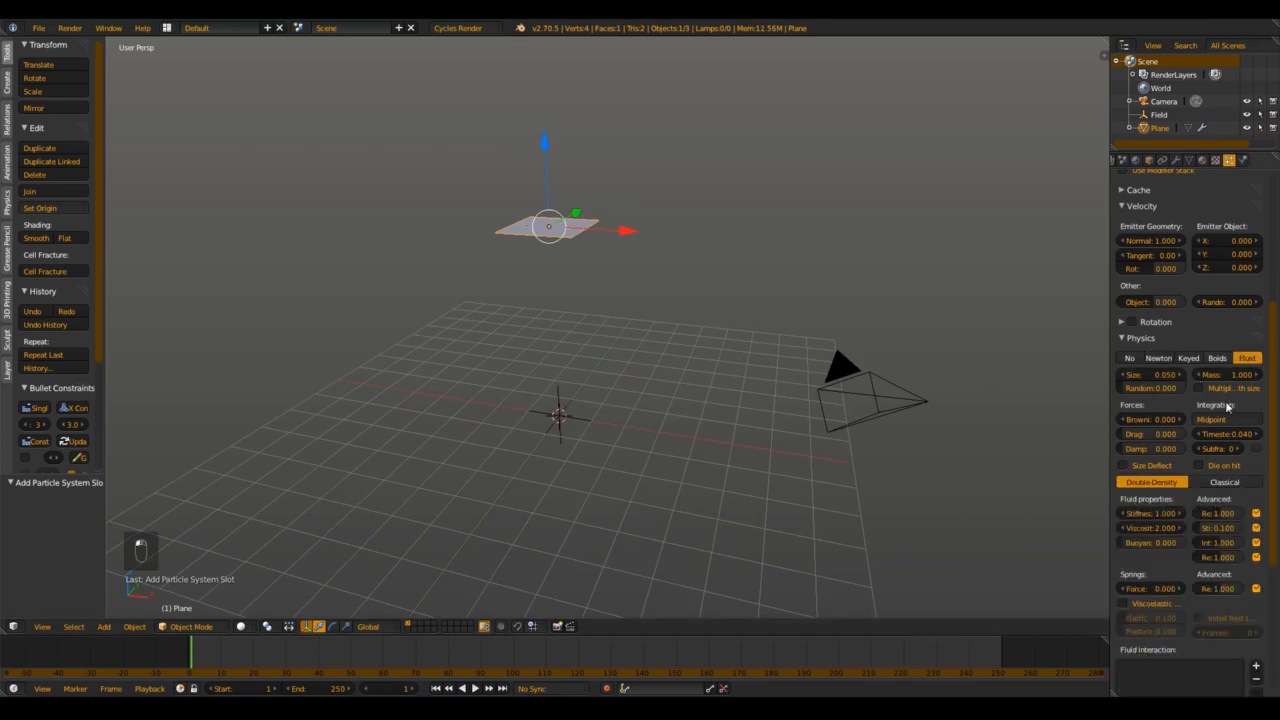
scroll(1222, 458, down, 2)
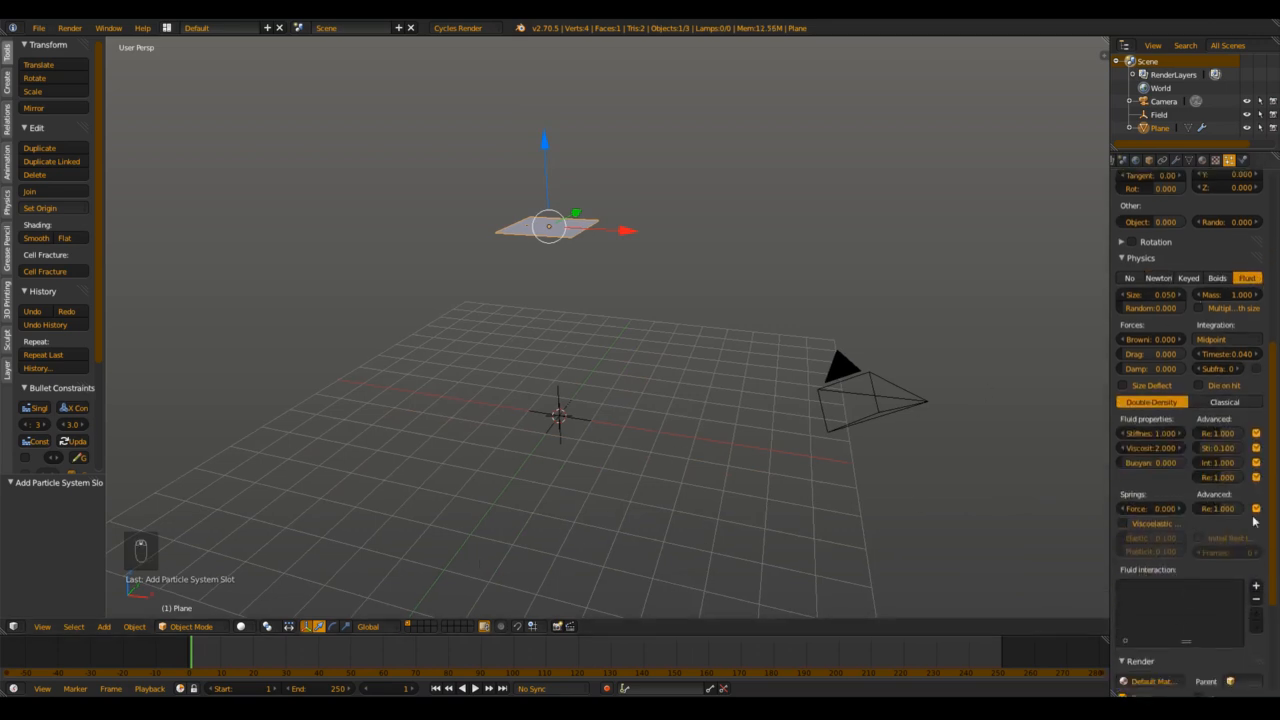
scroll(1254, 521, down, 2)
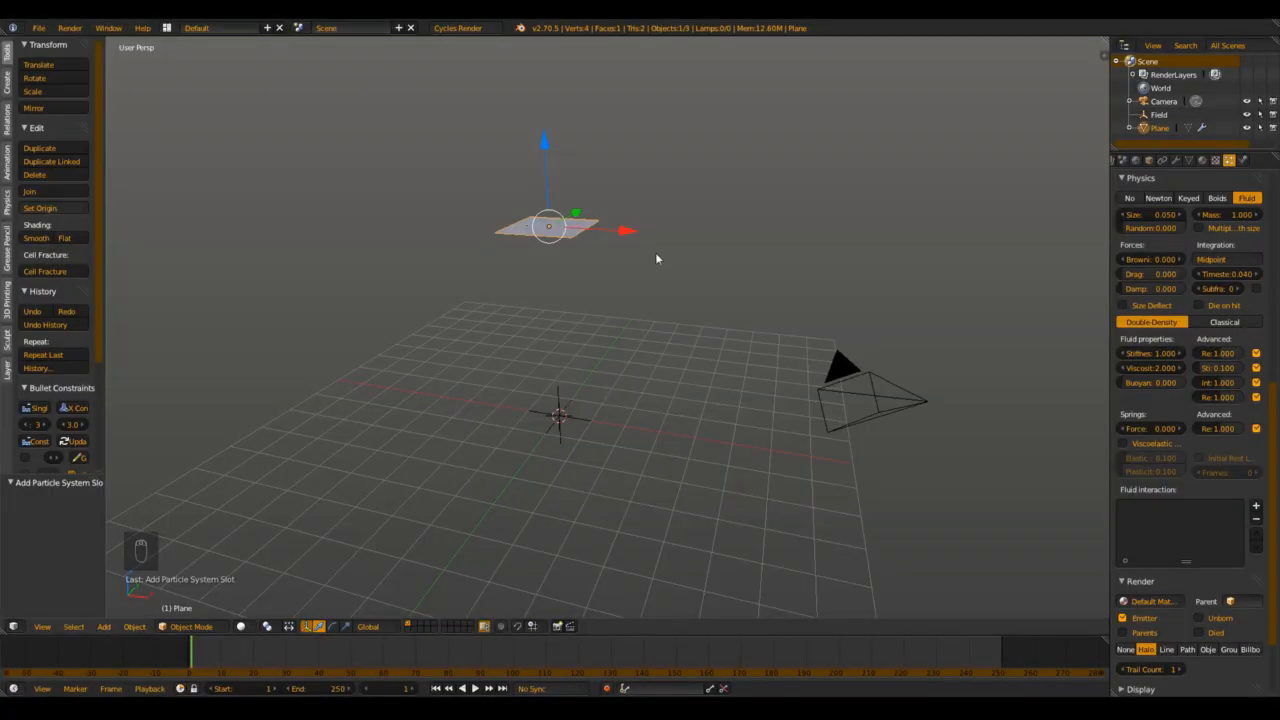
Step: Switch to the empty second scene layer and add an ico sphere at the origin
middle_drag(604, 247, 371, 640)
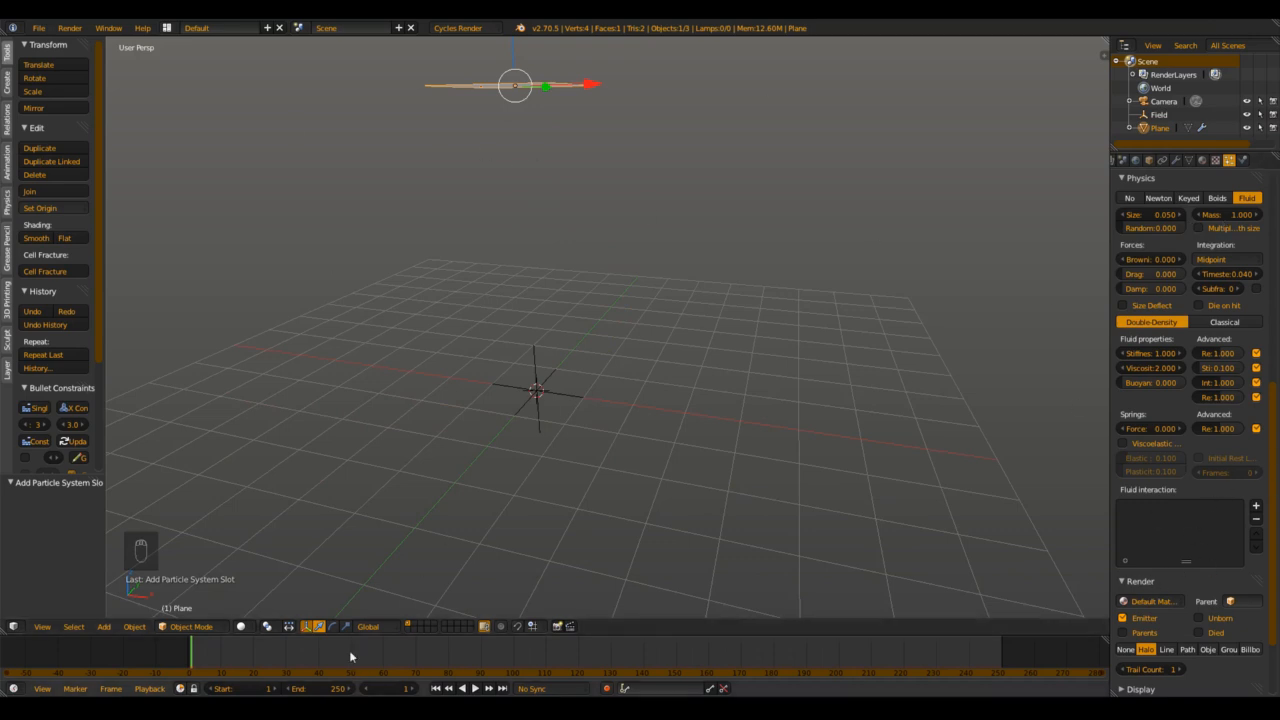
key(Delete)
shift+middle_drag(637, 456, 639, 447)
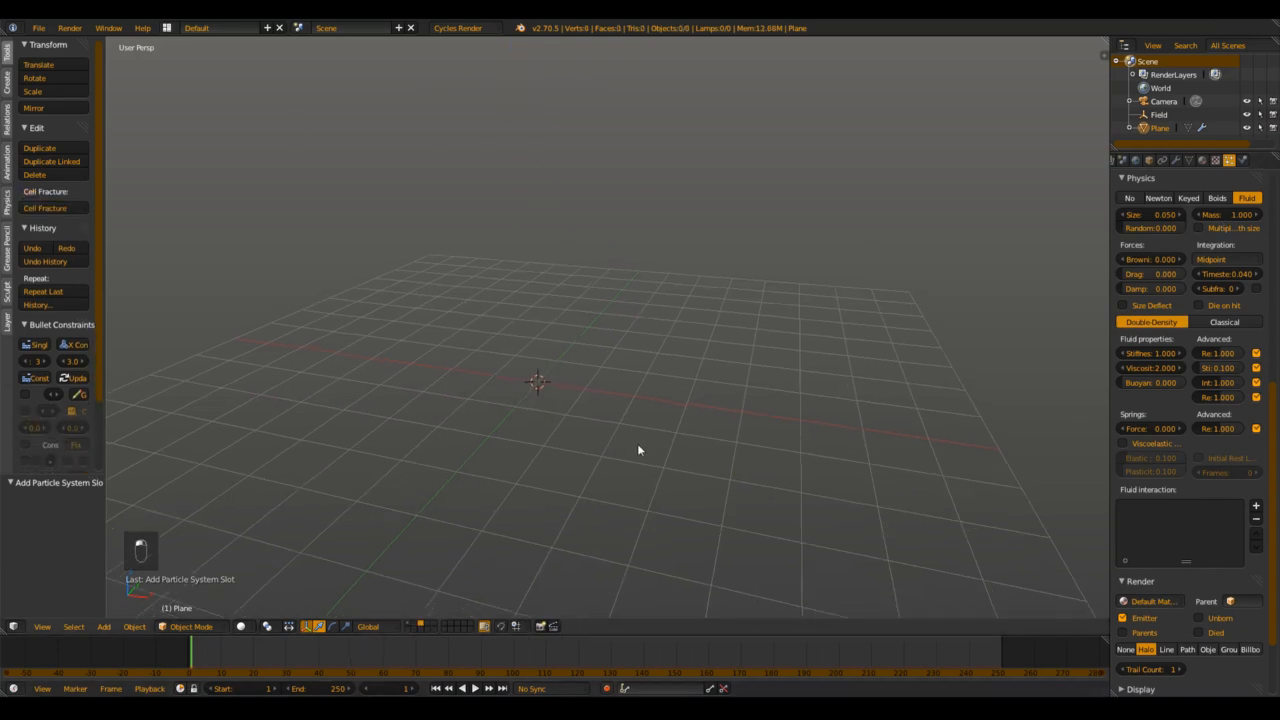
key(shift+a)
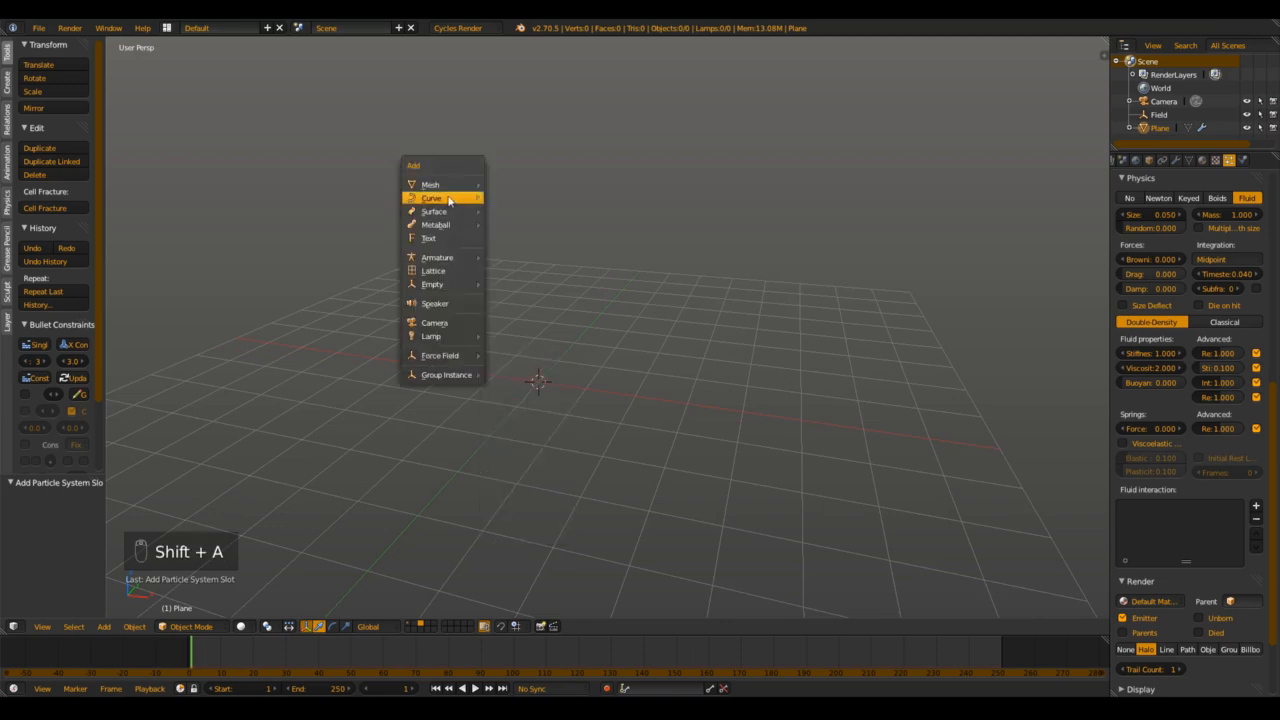
mouse_move(436, 186)
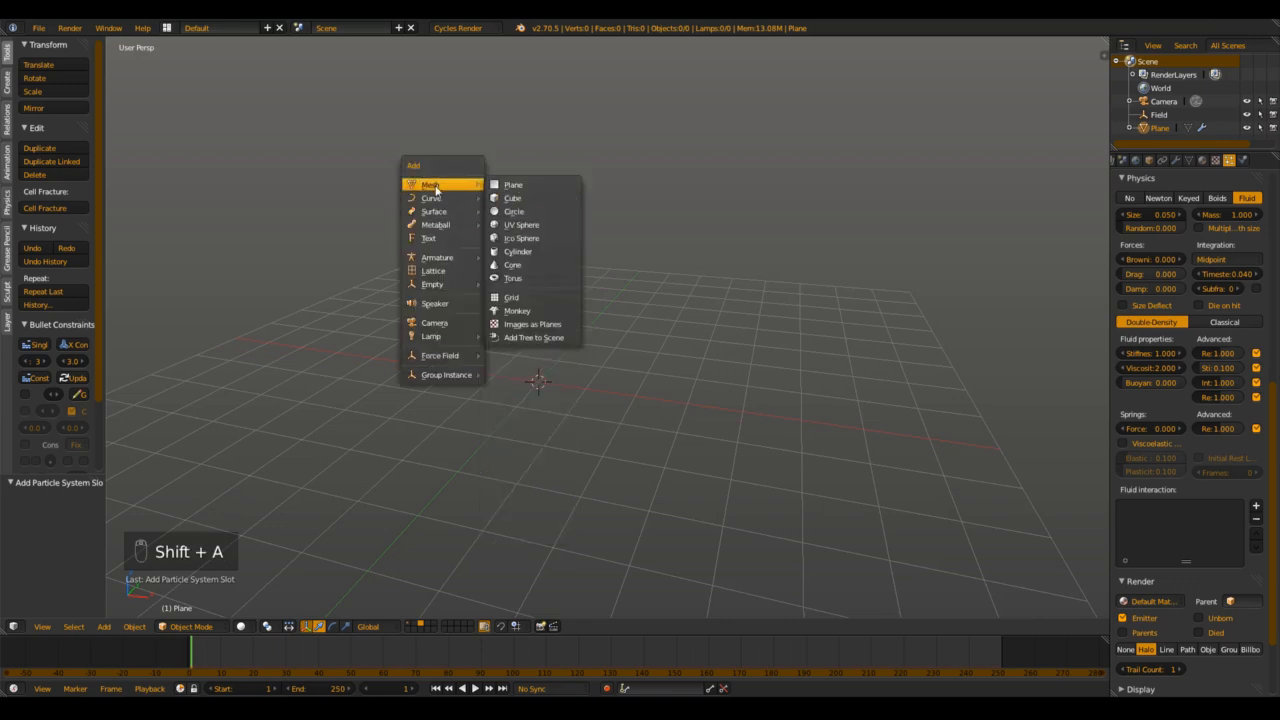
click(522, 238)
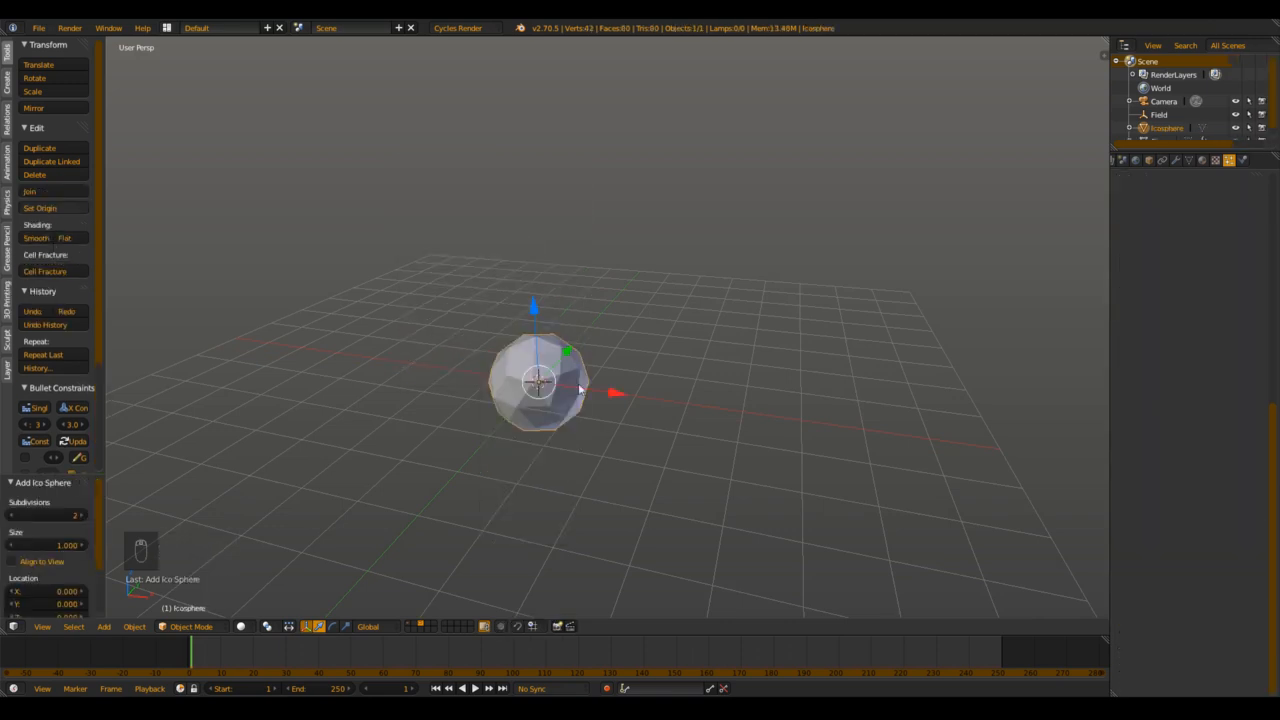
Step: Set the ico sphere's subdivisions to 3 and give it smooth shading
scroll(463, 488, up, 4)
middle_drag(460, 463, 576, 439)
click(84, 512)
middle_drag(610, 370, 690, 303)
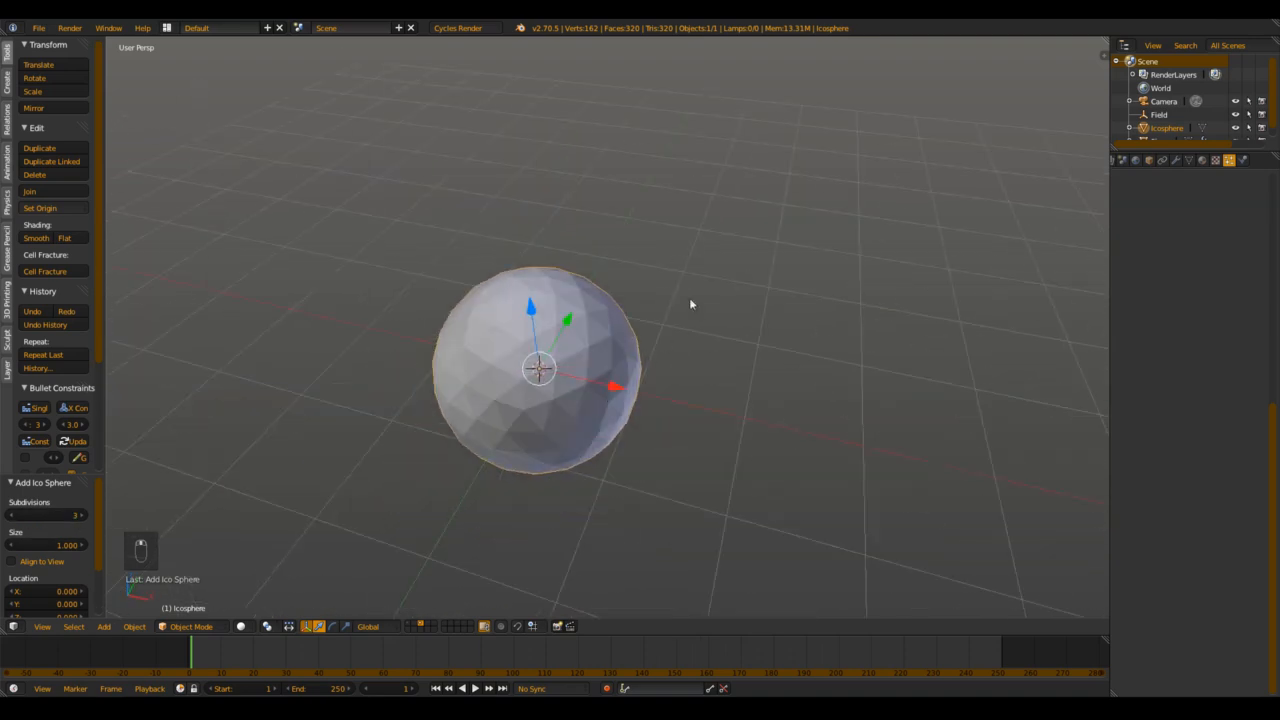
click(36, 238)
middle_drag(488, 318, 363, 306)
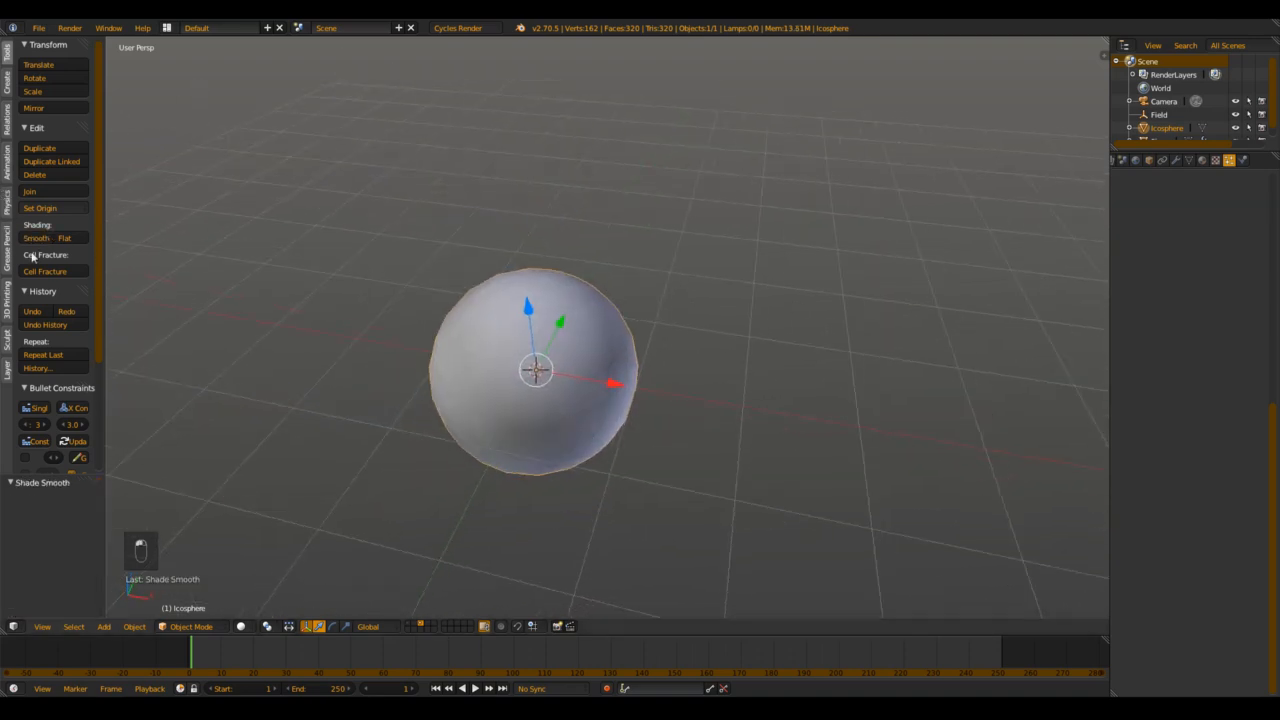
Step: Create a new material for the ico sphere using the Glossy BSDF shader with a pure white colour (RGB 1.000)
click(1204, 160)
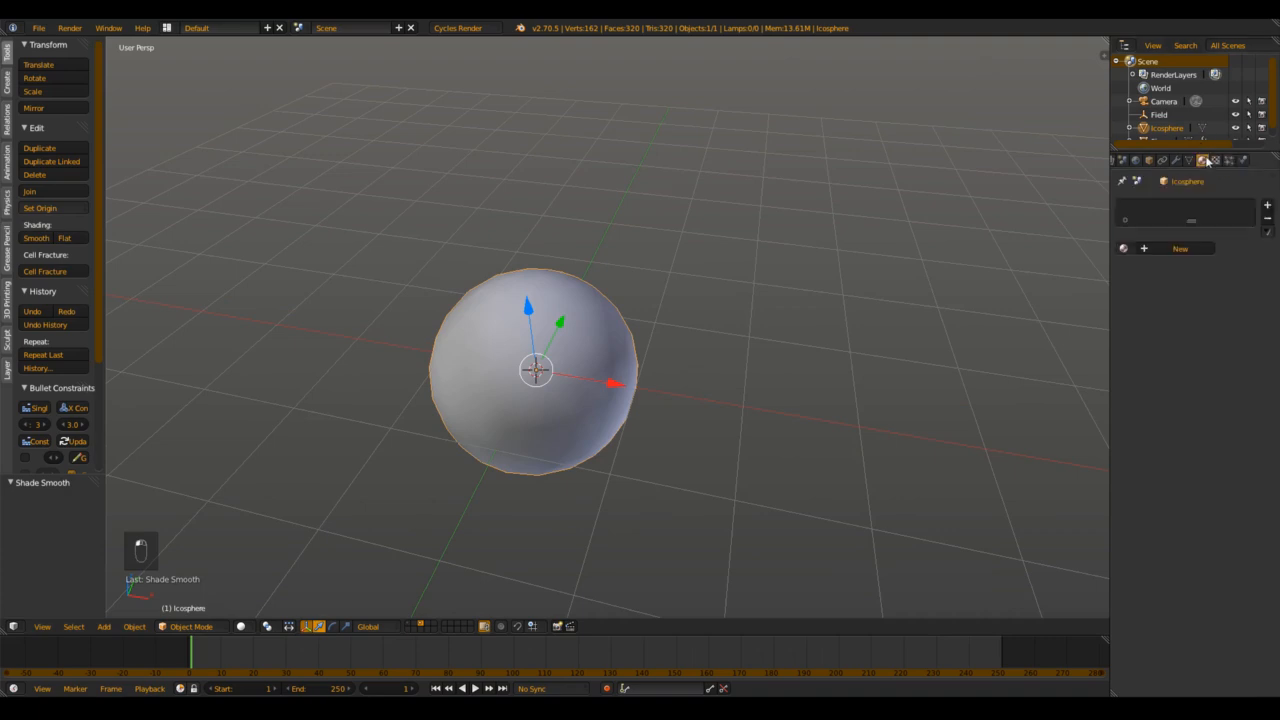
click(1185, 249)
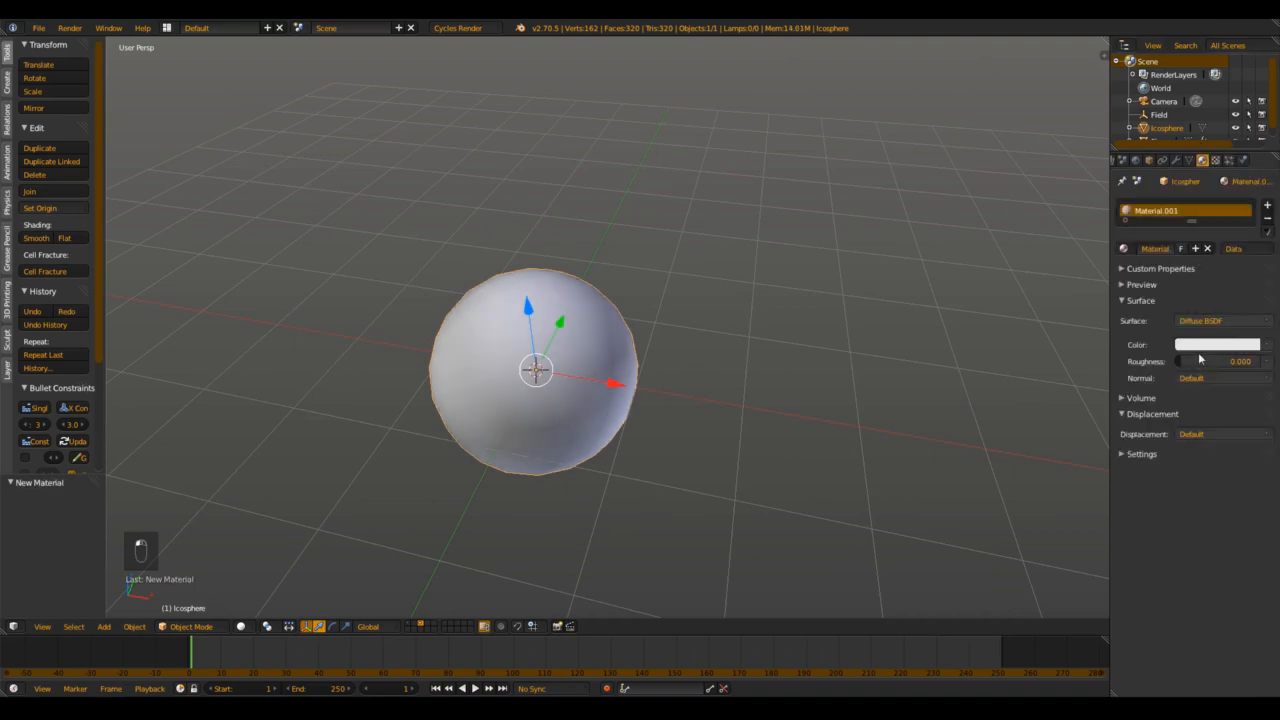
click(1214, 320)
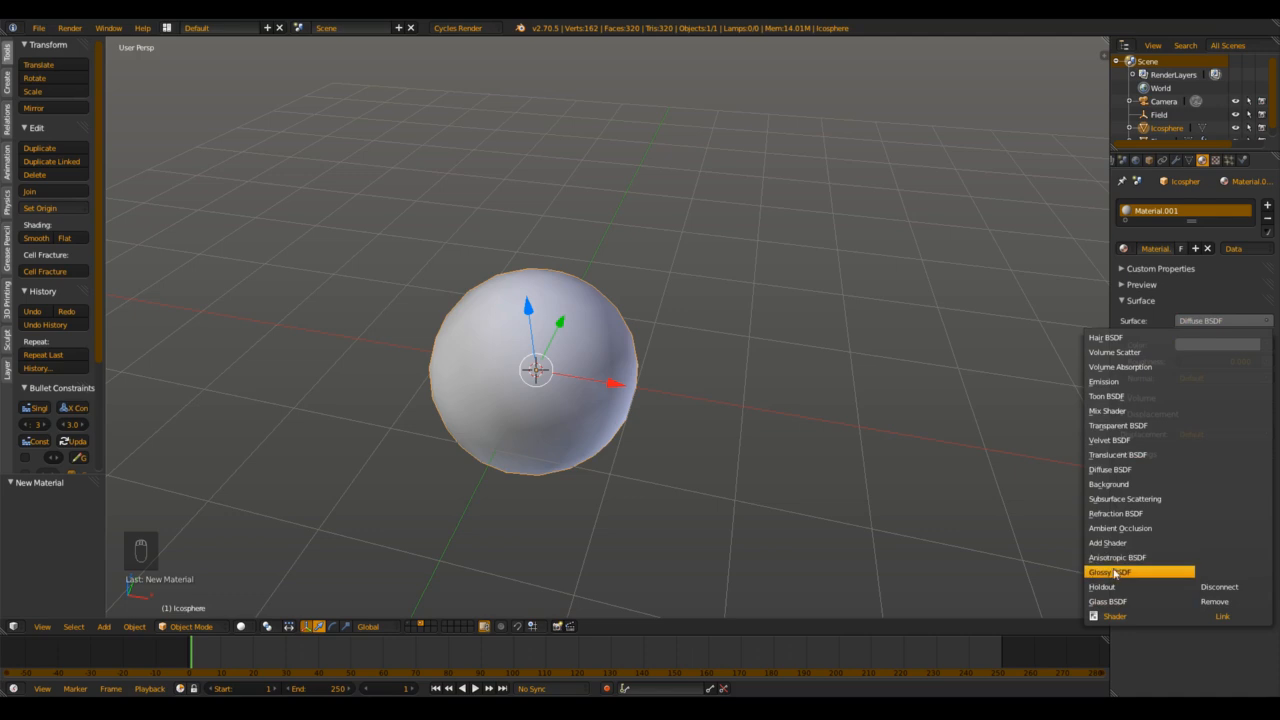
click(1116, 575)
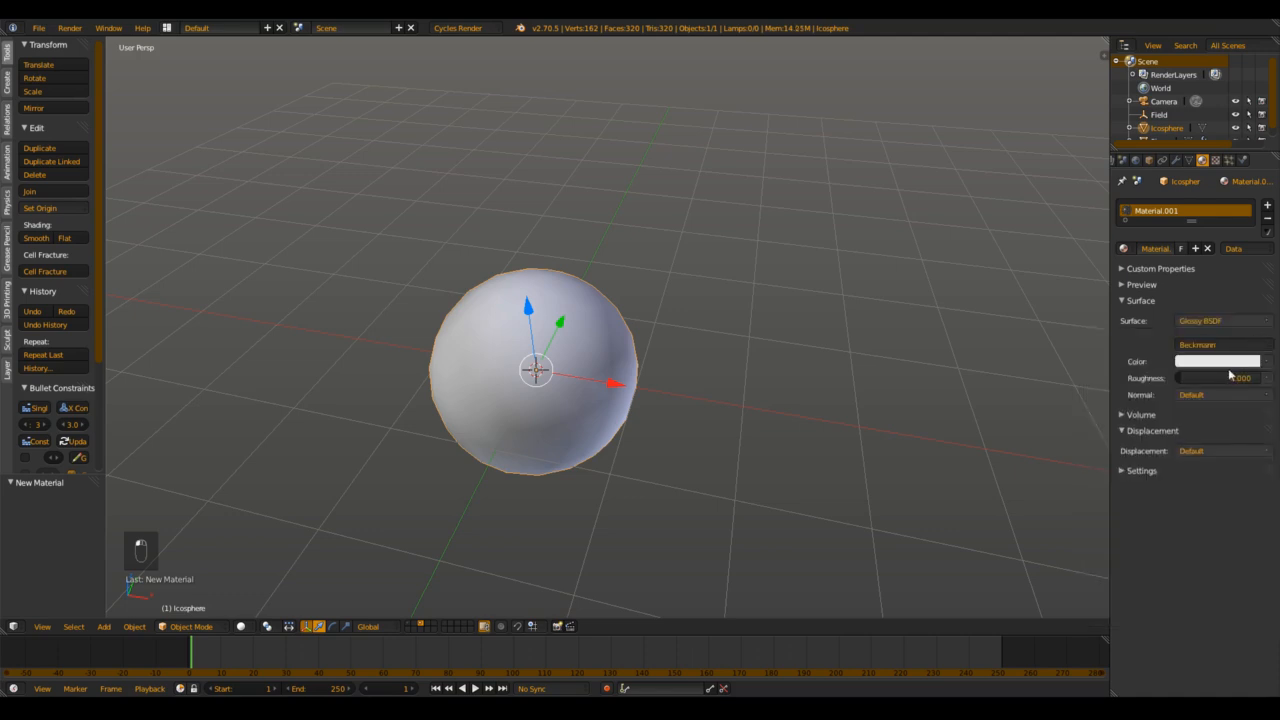
click(1230, 362)
drag(1249, 178, 1261, 160)
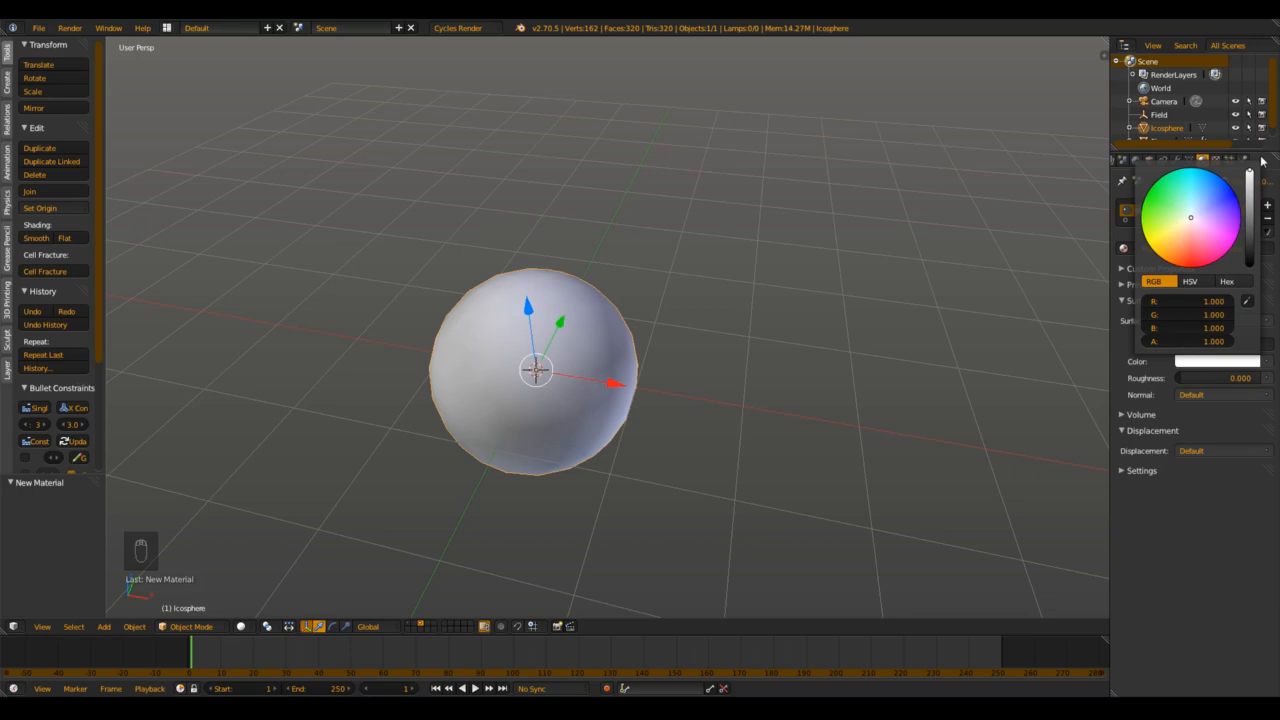
Step: Darken the ico sphere's glossy colour to black and preview it with rendered viewport shading
drag(1262, 162, 1254, 280)
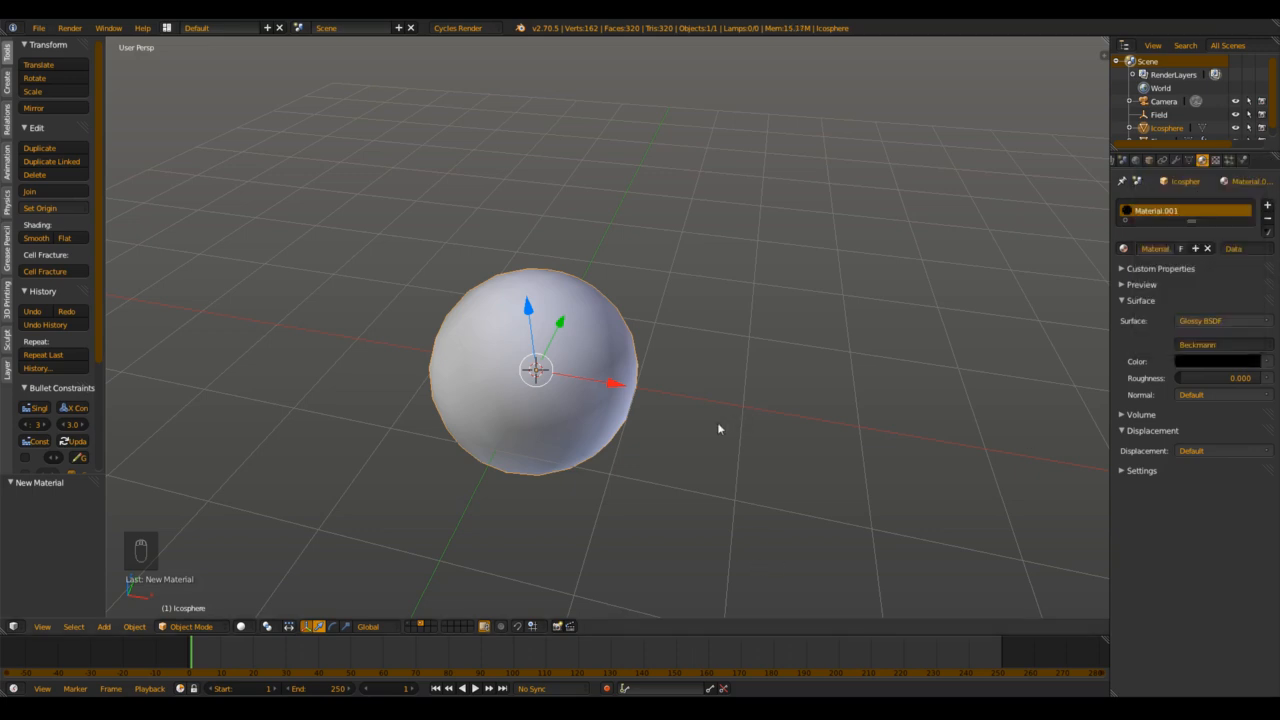
key(shift+z)
scroll(589, 454, up, 1)
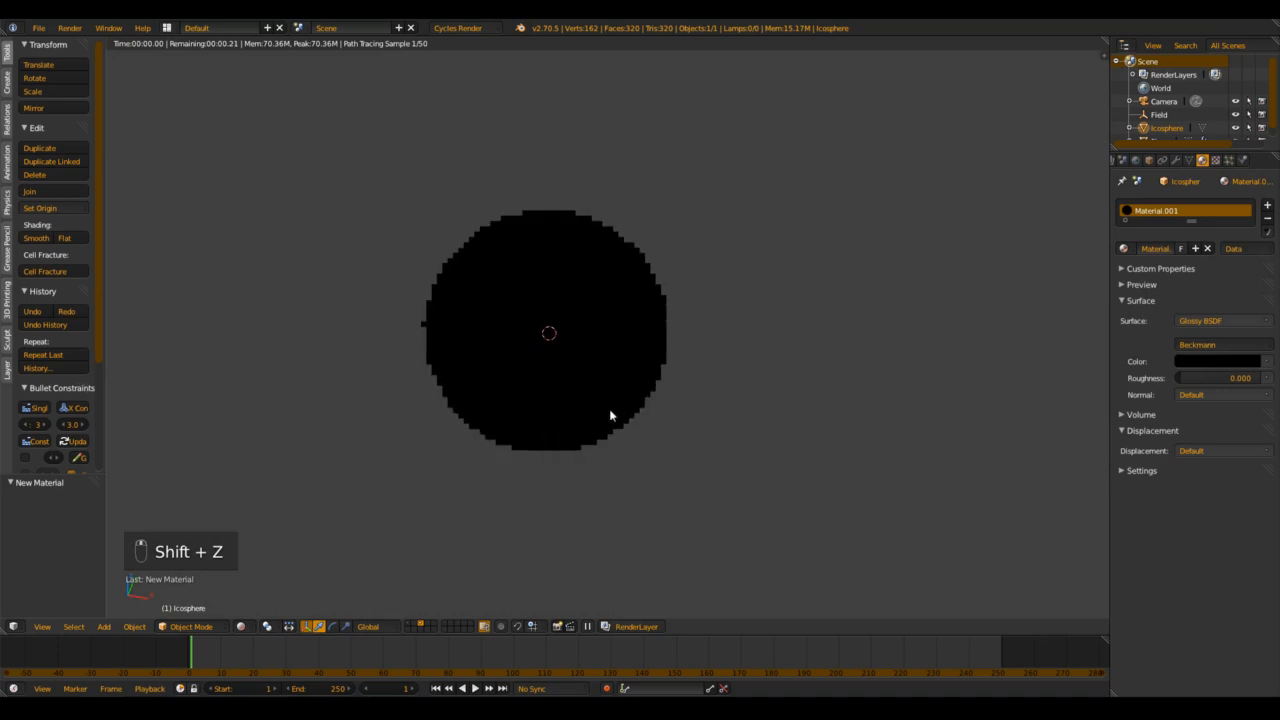
Step: Lighten the ico sphere's glossy material colour to a light grey, checking it in the rendered preview
click(1225, 362)
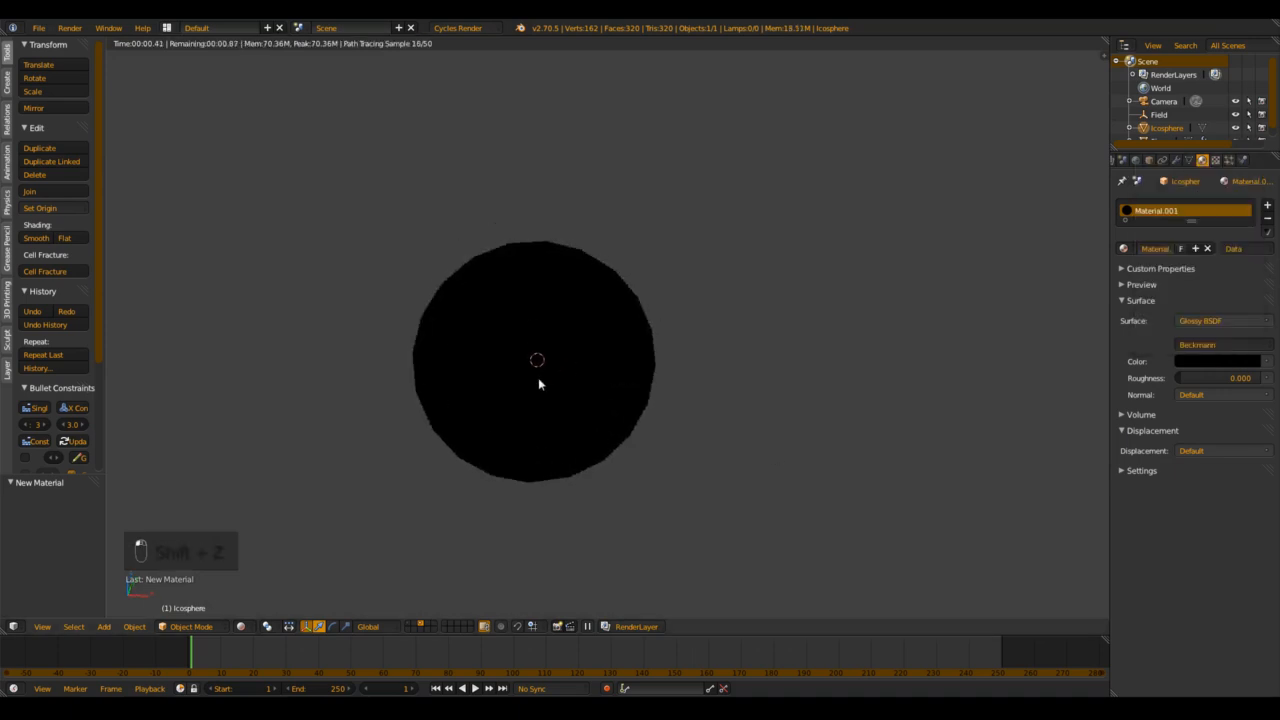
click(1228, 362)
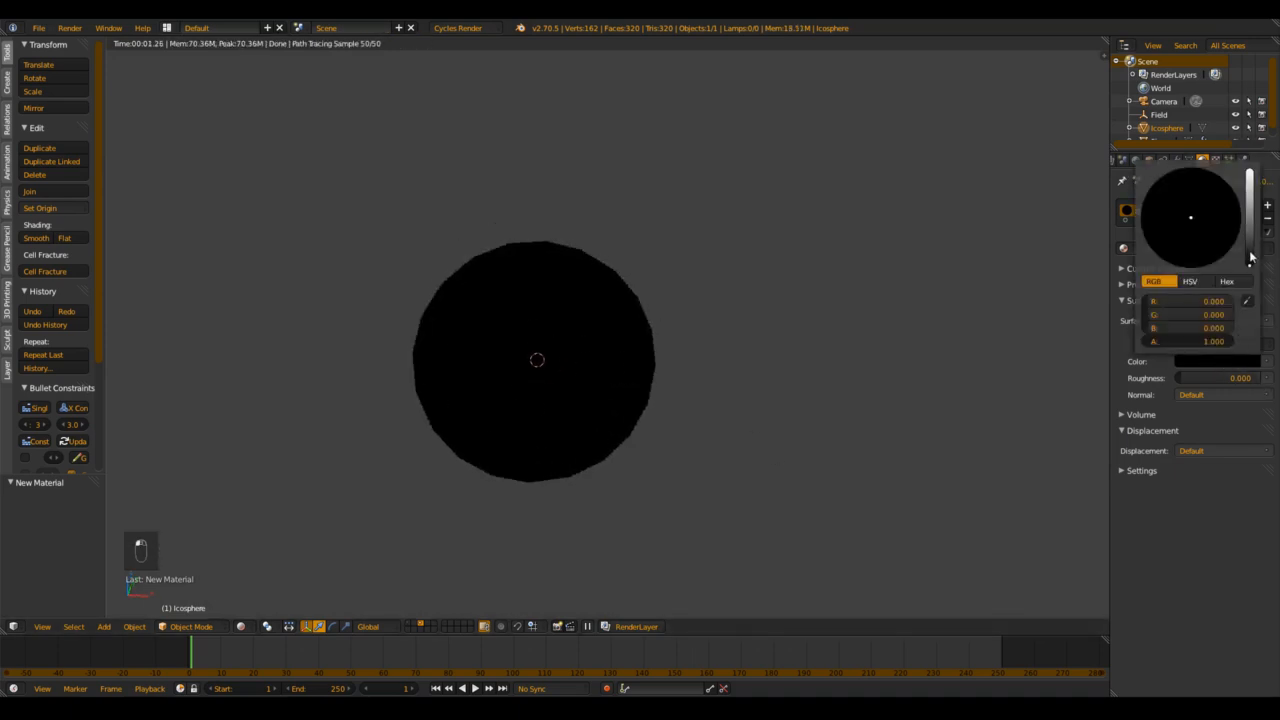
drag(1250, 258, 1250, 143)
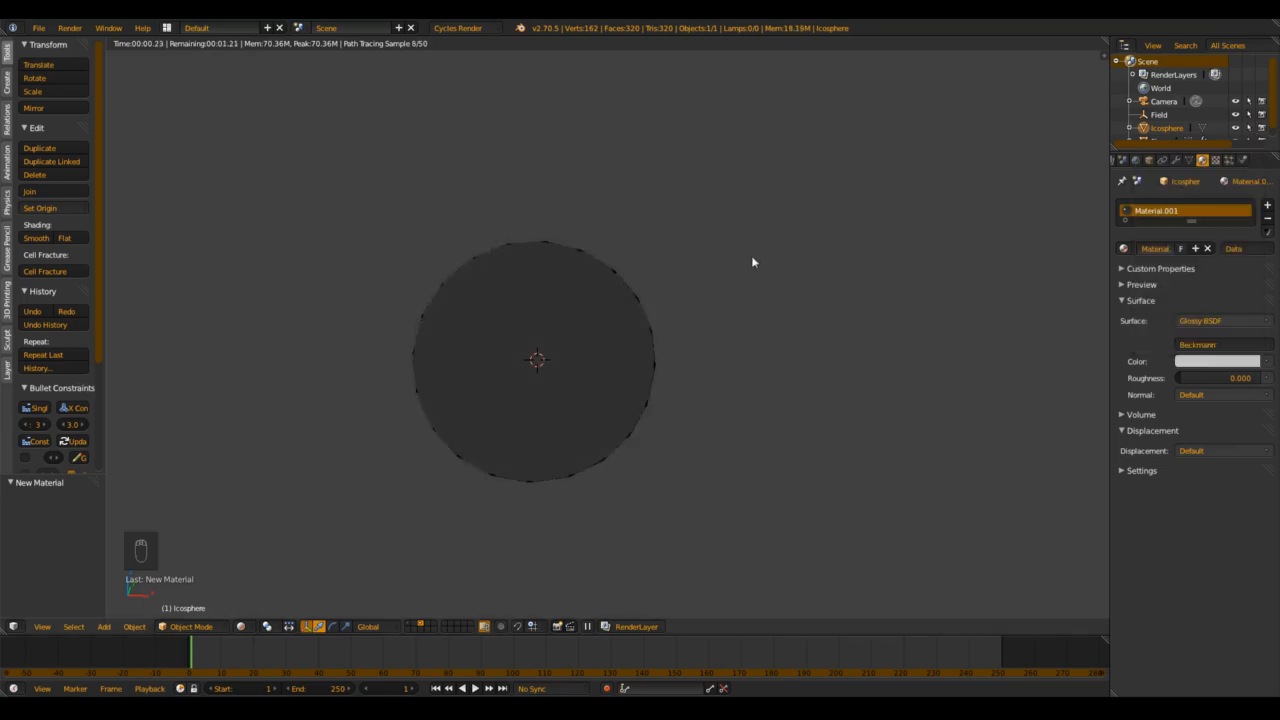
shift+middle_drag(614, 300, 692, 297)
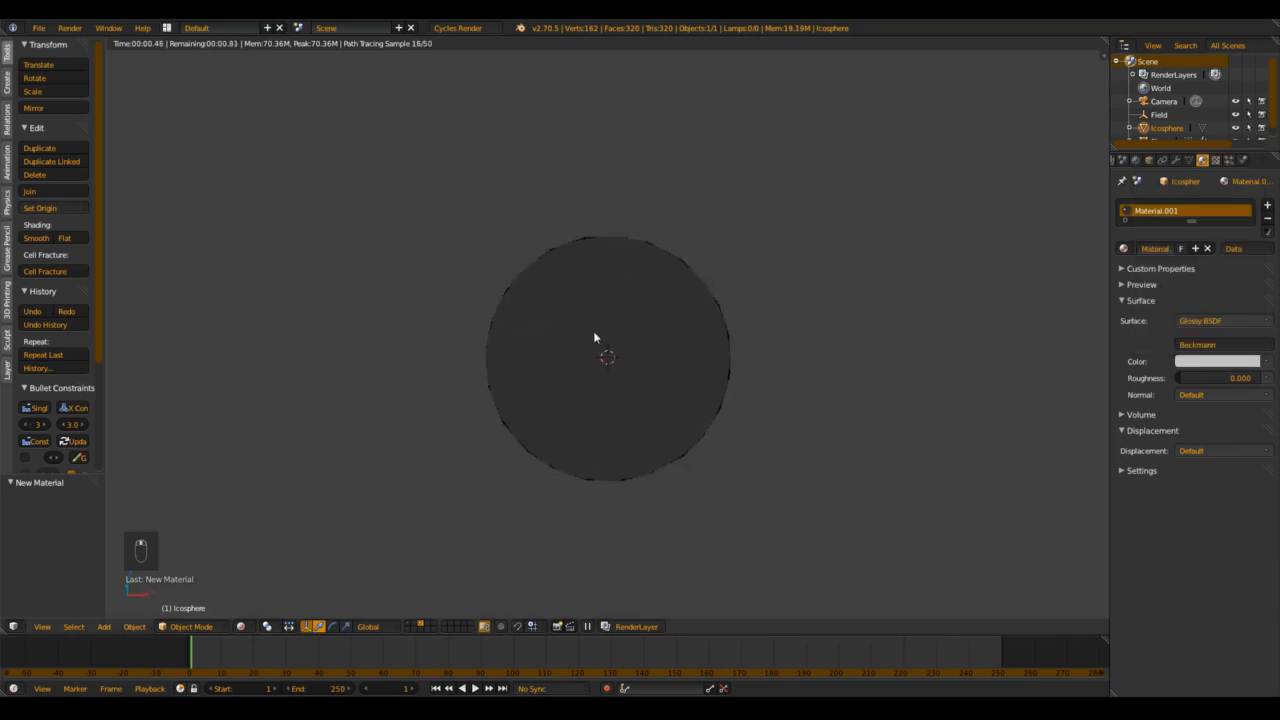
click(1215, 362)
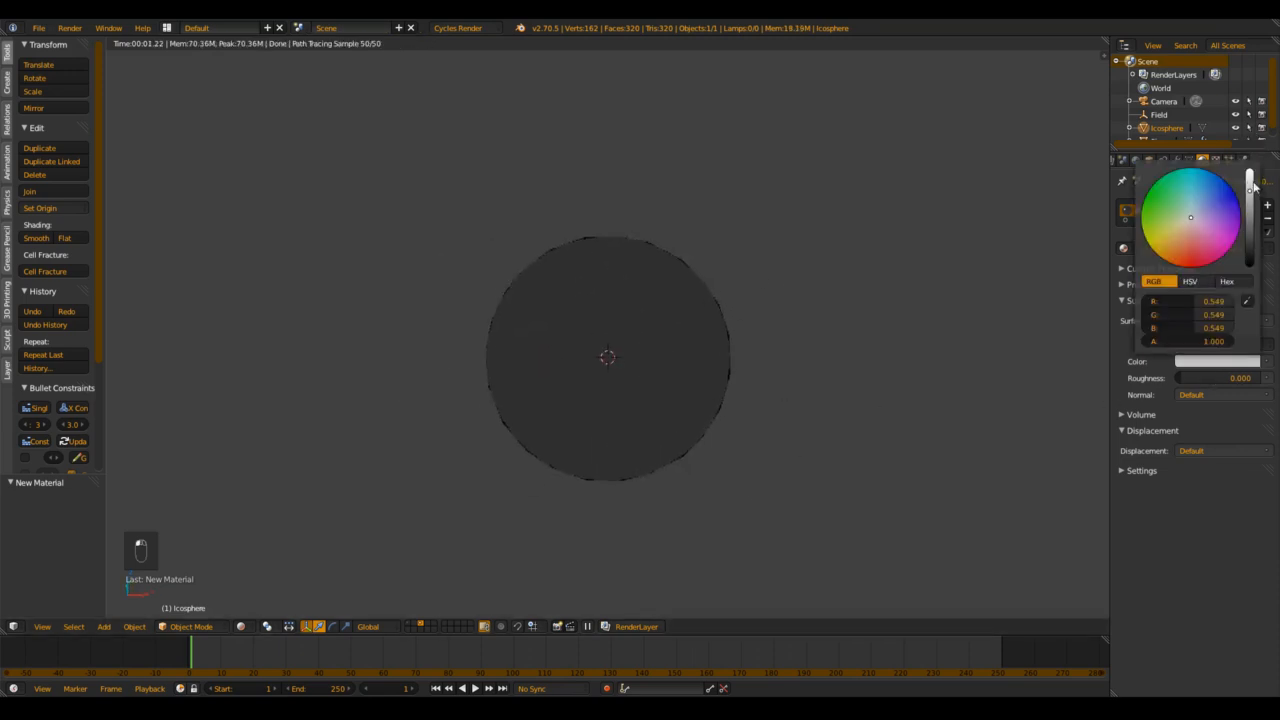
mouse_move(1254, 178)
mouse_down()
mouse_move(1251, 212)
mouse_move(1253, 194)
mouse_up()
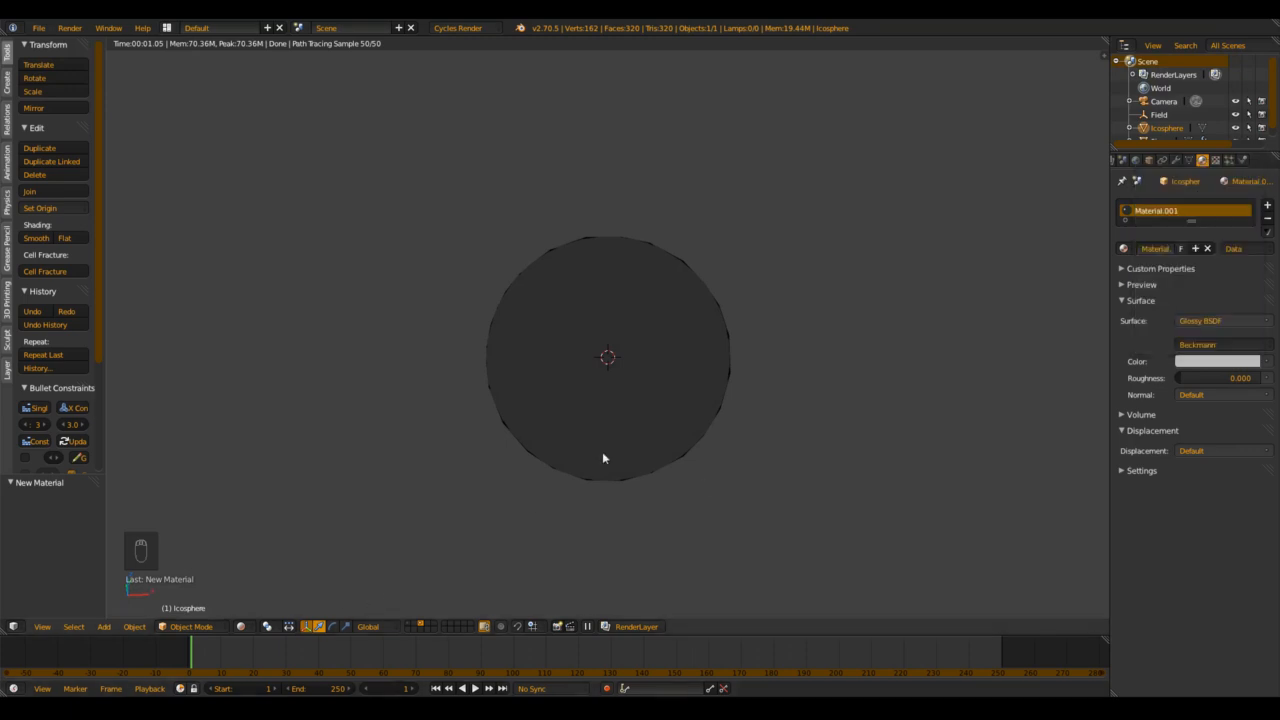
Step: Return the viewport to solid shading and switch back to the first scene layer
key(shift+z)
key(Delete)
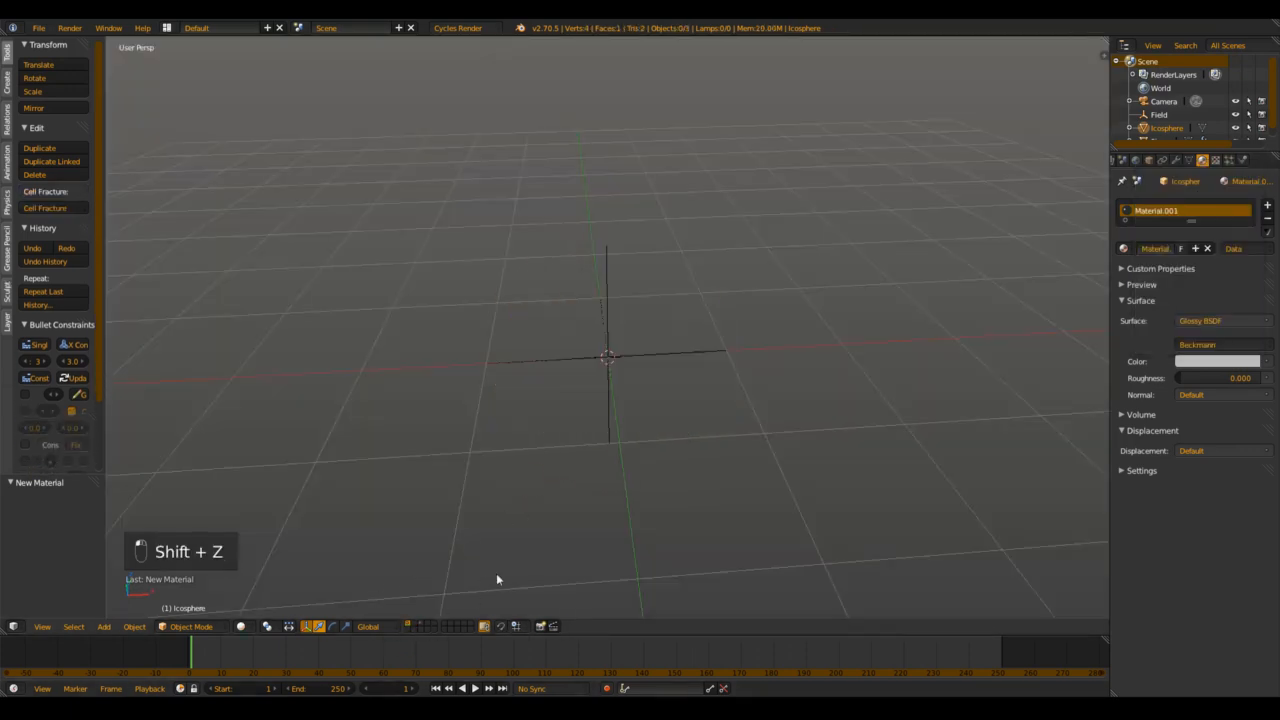
click(421, 623)
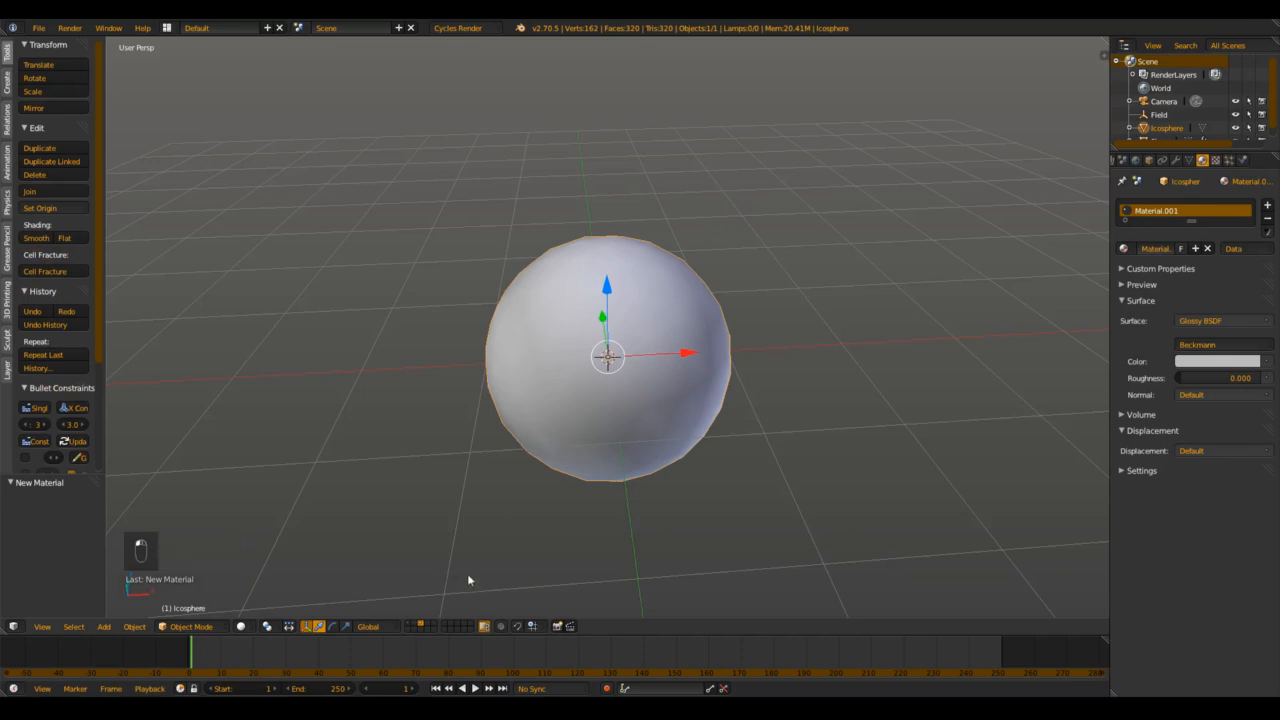
click(412, 626)
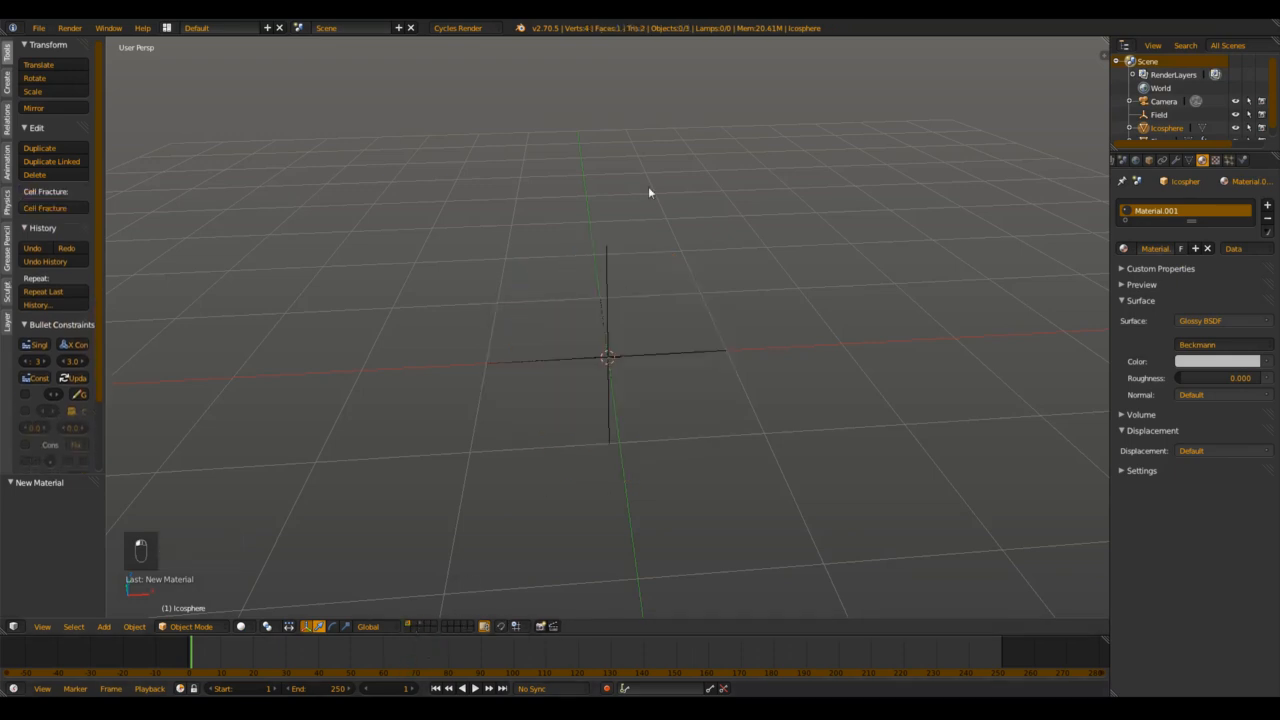
Step: Render the plane's particles as objects, using the Icosphere as the duplicated object
scroll(645, 188, down, 4)
shift+middle_drag(608, 216, 580, 466)
right_drag(563, 446, 608, 430)
right_click(608, 432)
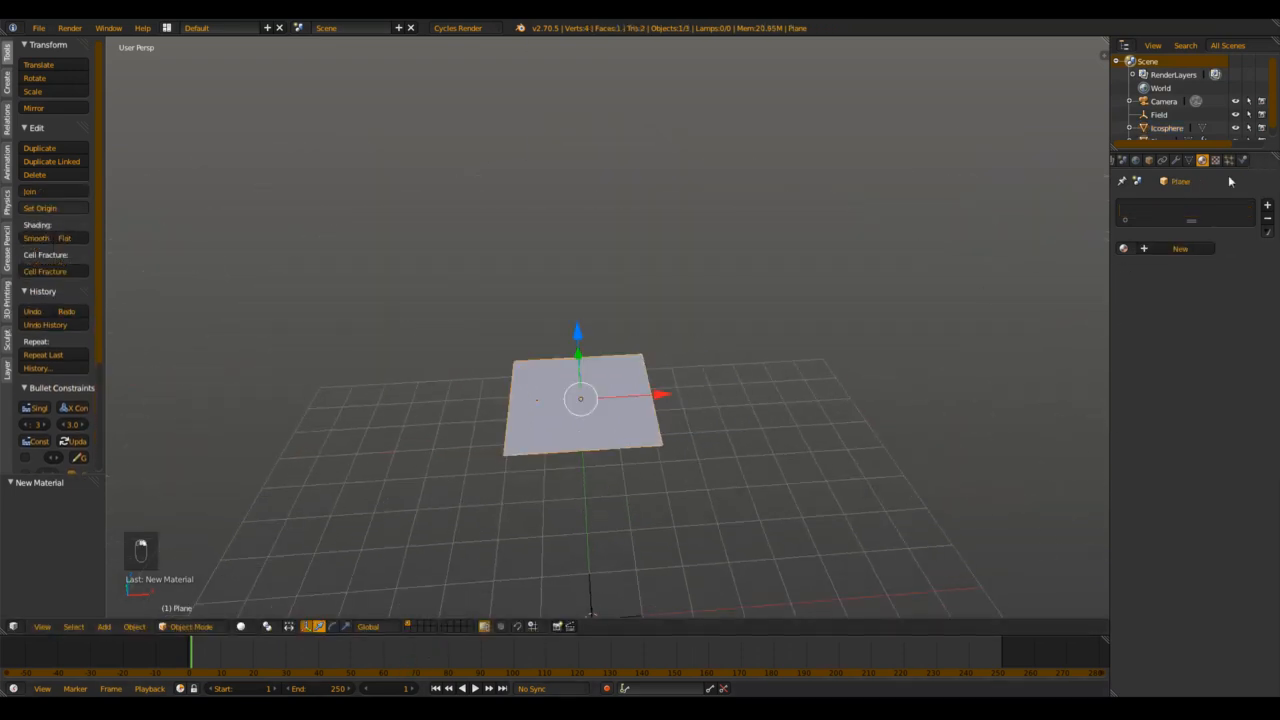
click(1230, 160)
scroll(1245, 470, down, 3)
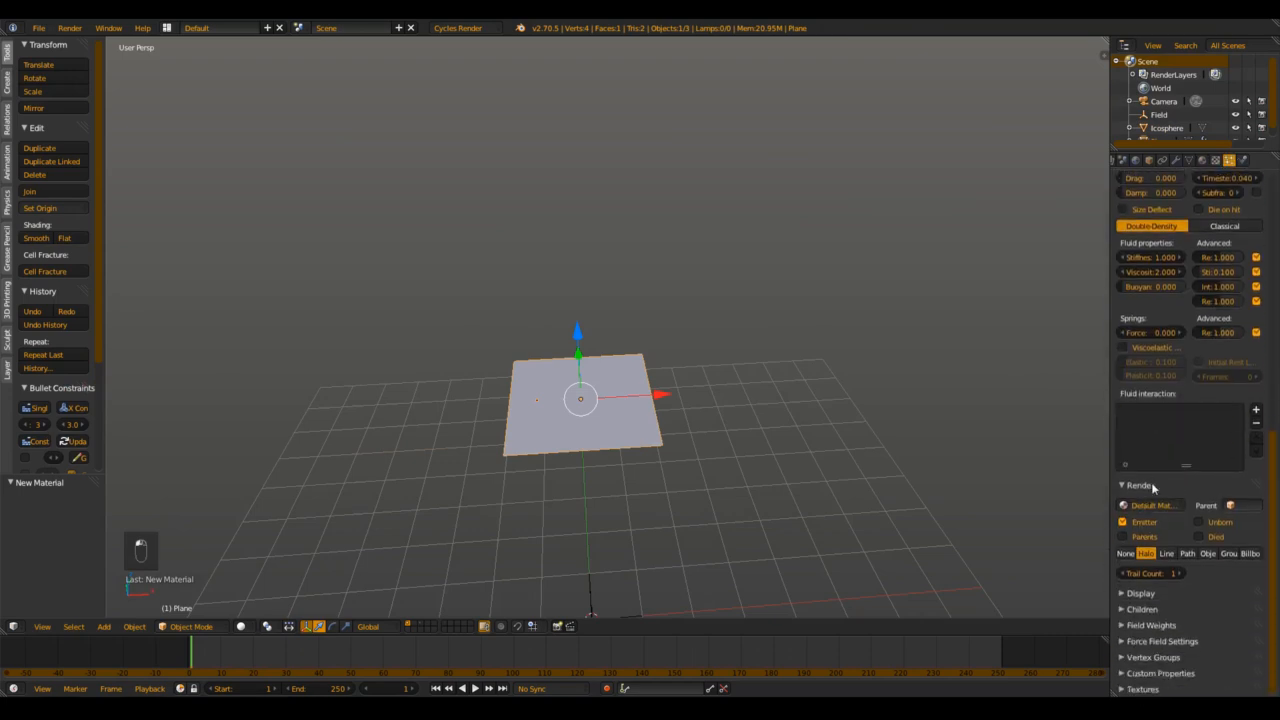
click(1208, 553)
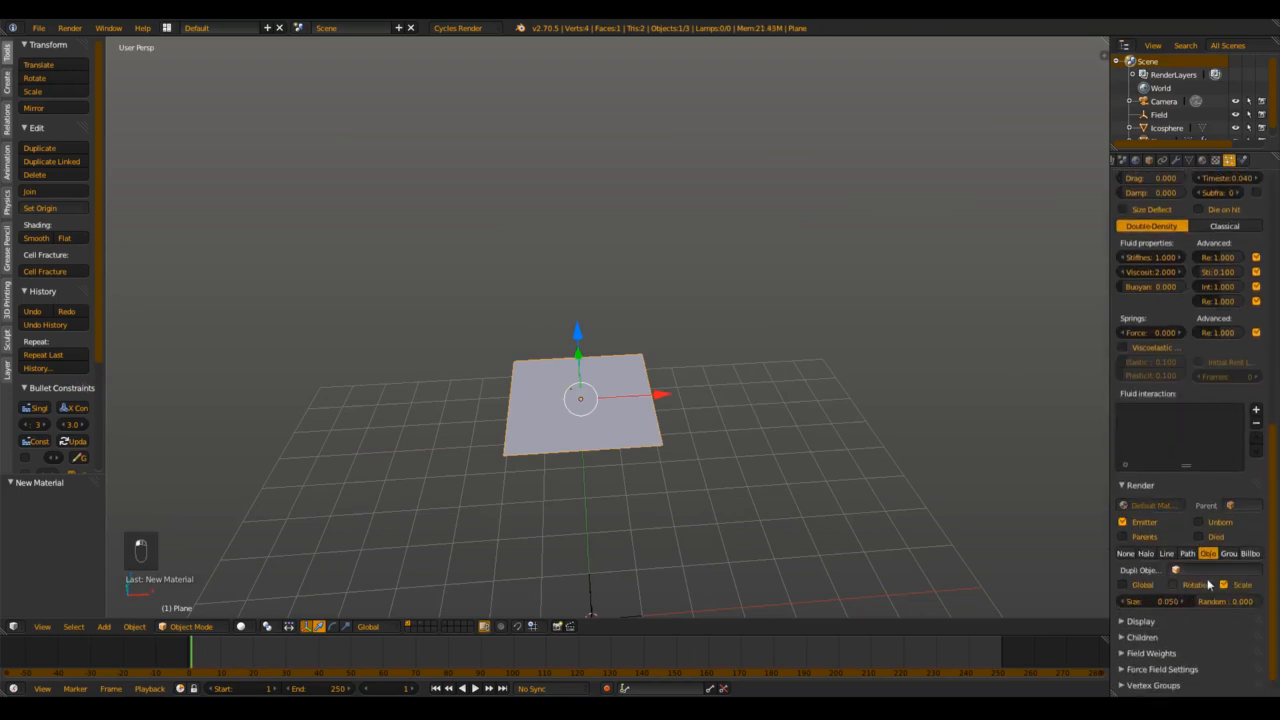
click(1212, 570)
click(1150, 459)
Step: Play the animation from the first frame and examine how the sphere particles fall past the force field
scroll(806, 478, down, 4)
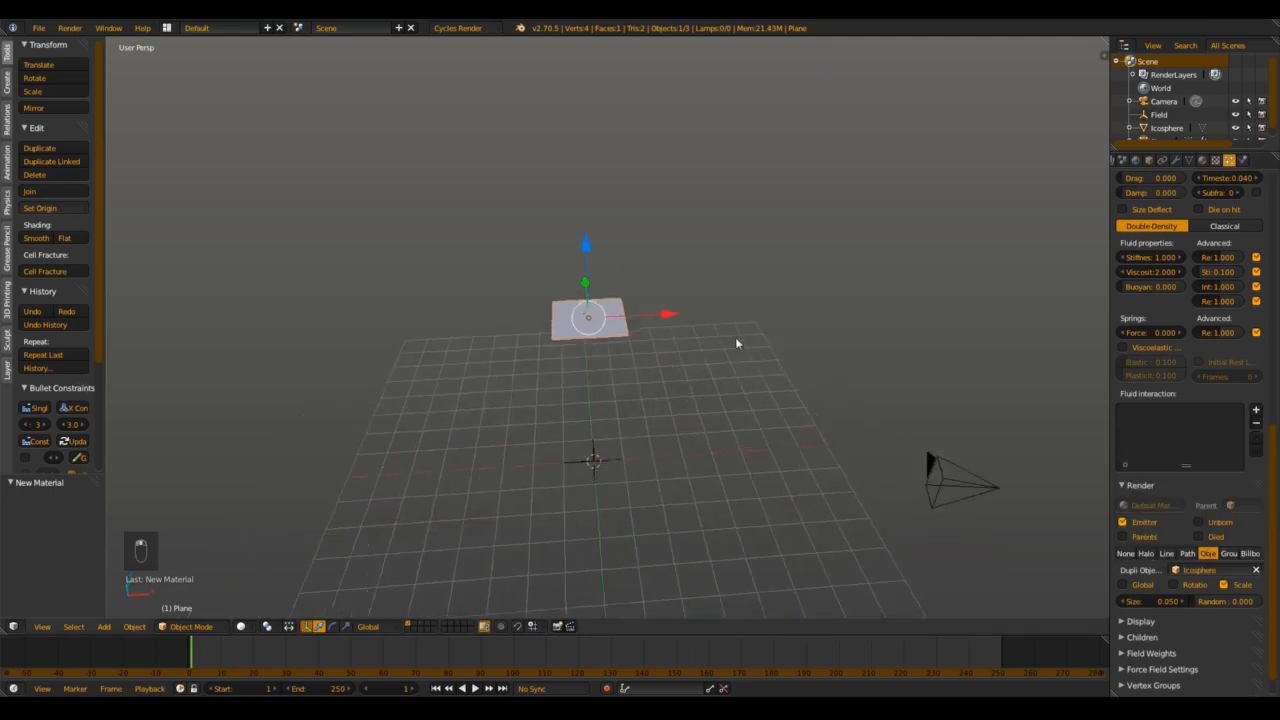
key(shift+Left)
key(alt+a)
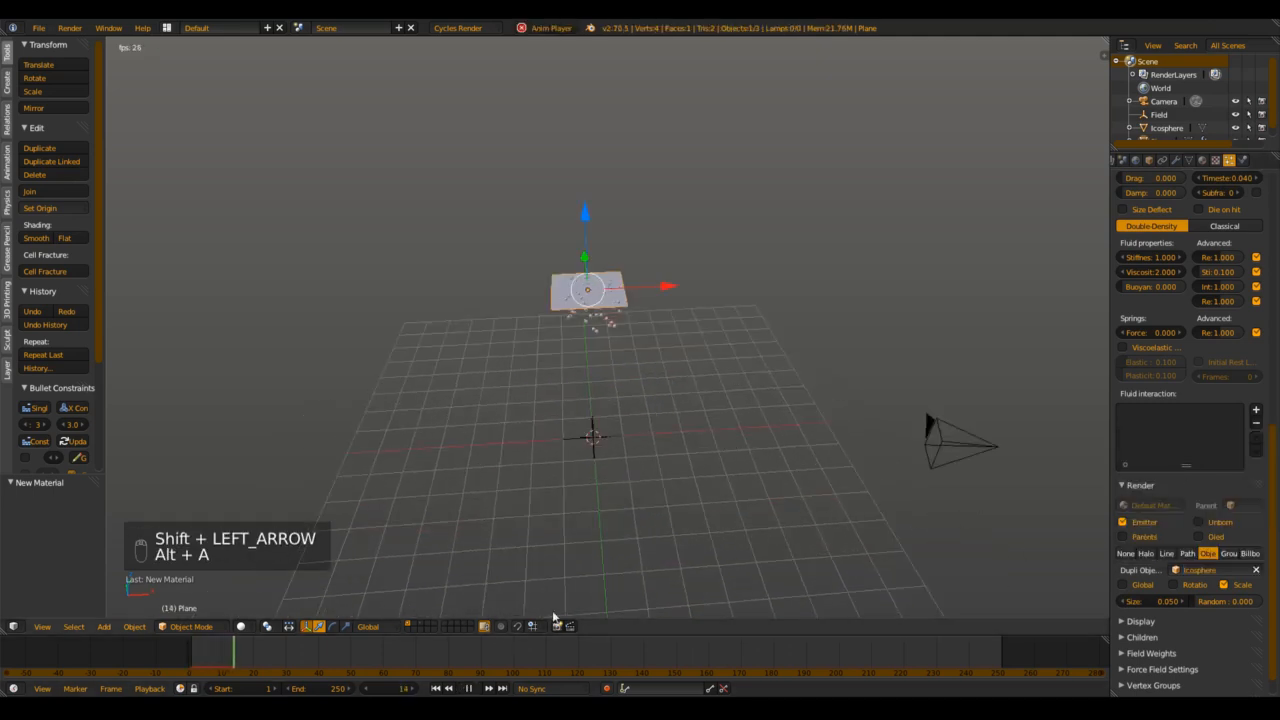
scroll(660, 470, up, 5)
key(alt+a)
middle_drag(678, 394, 686, 370)
key(alt+a)
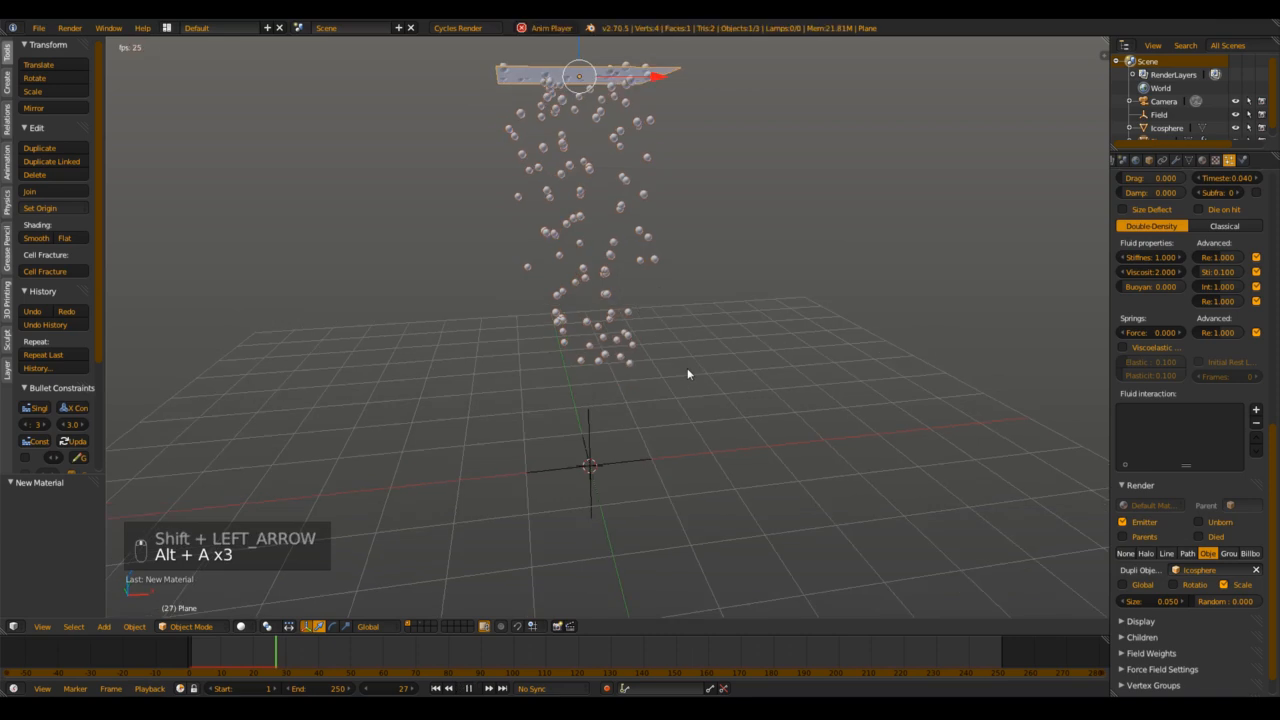
scroll(655, 531, down, 1)
middle_drag(654, 529, 601, 528)
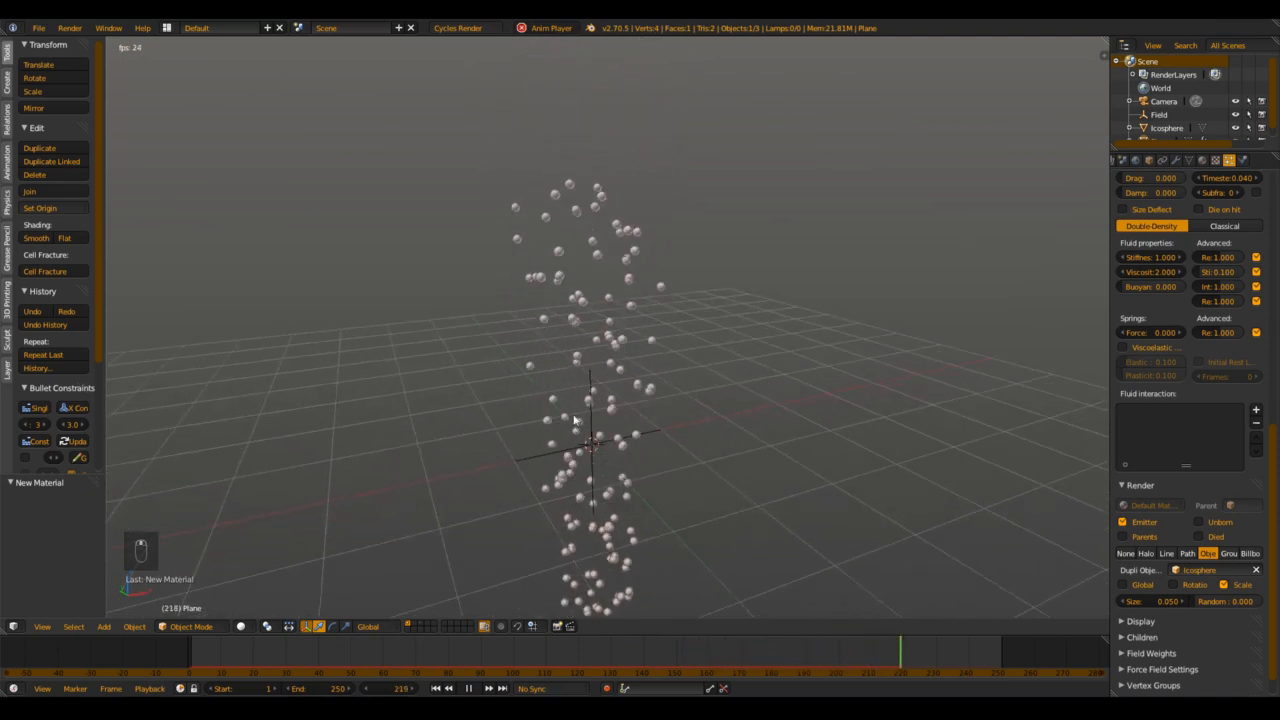
key(alt+a)
Step: Set the harmonic force field's strength to 10 and its damping to 1
right_click(603, 442)
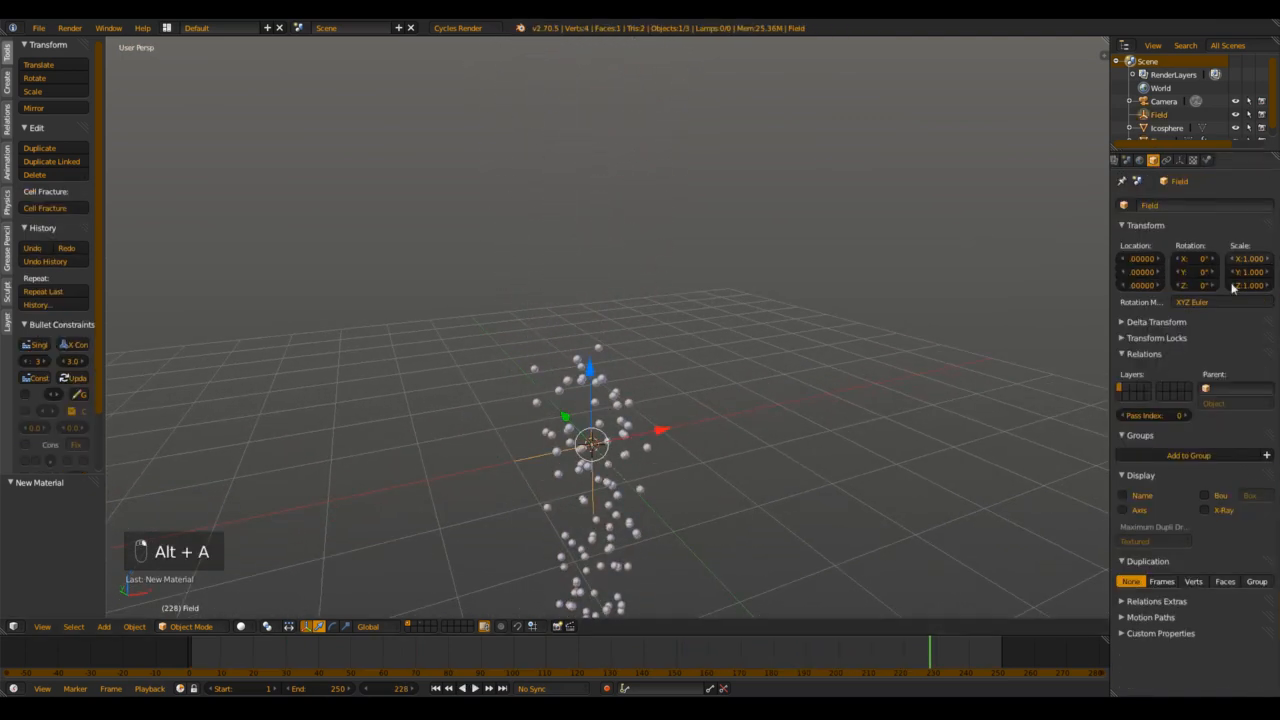
click(1193, 160)
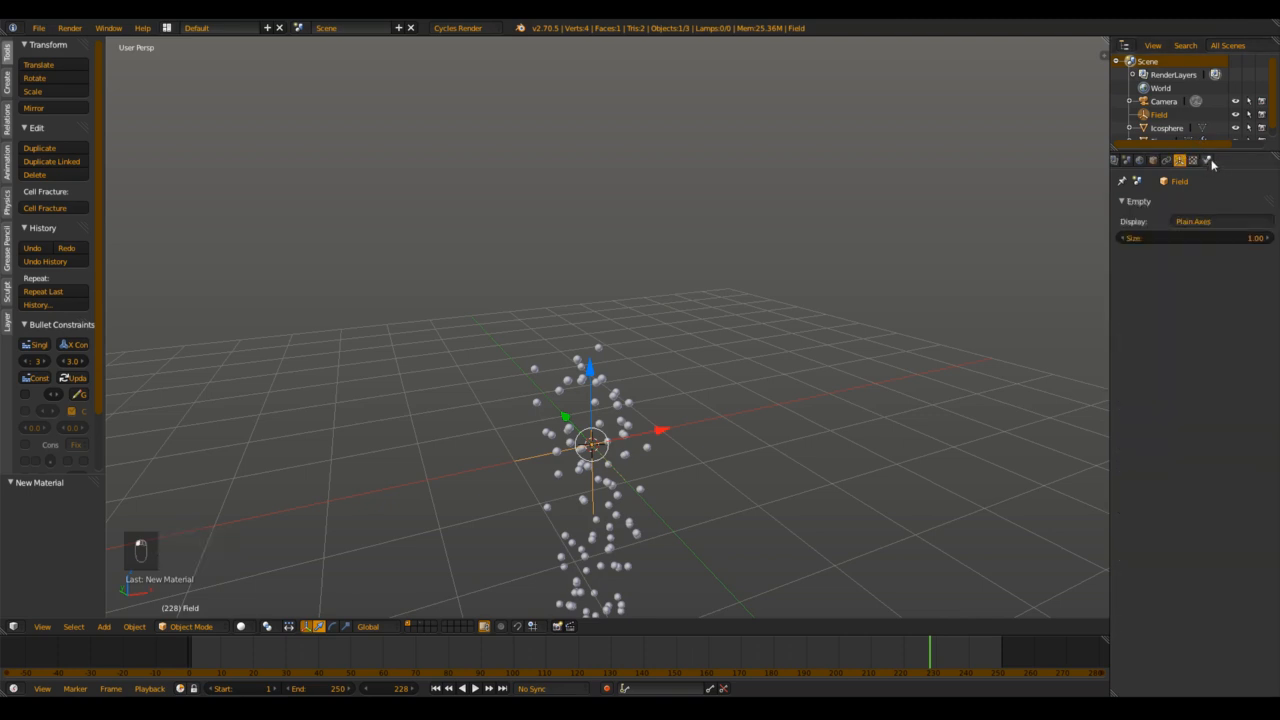
click(1207, 160)
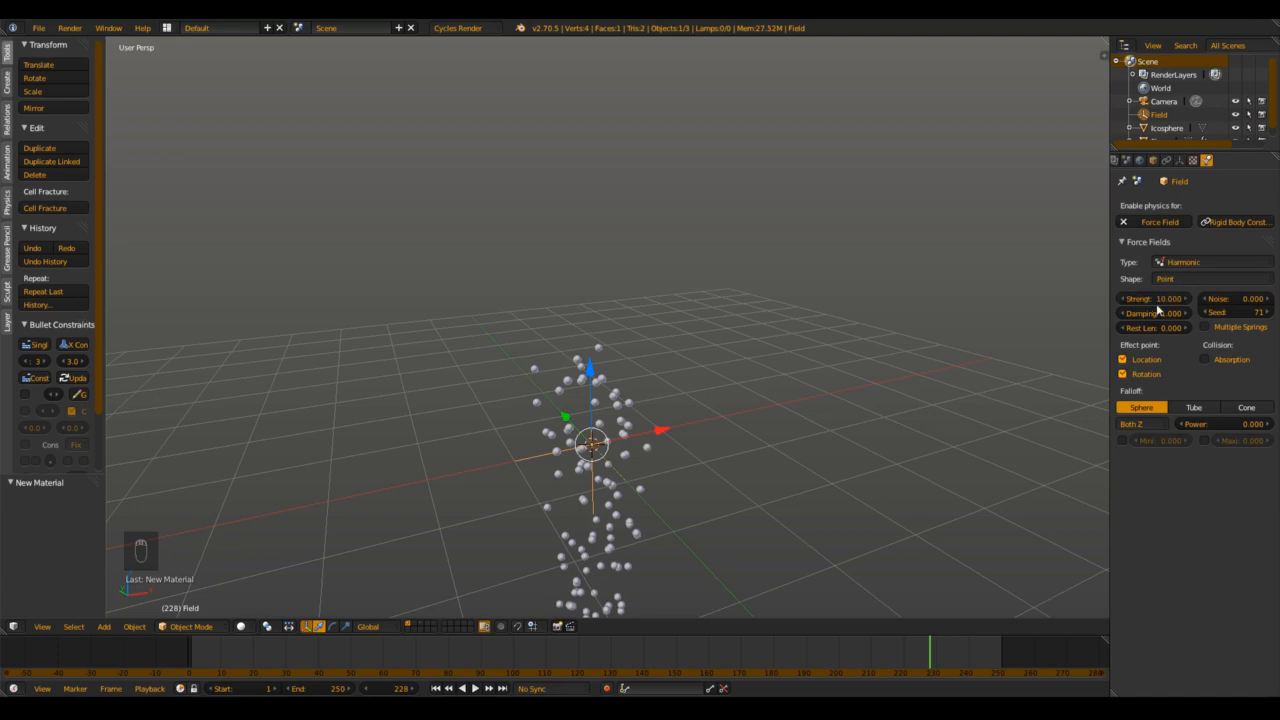
Step: Replay the simulation from the first frame to check how the force field attracts the particles
key(shift+Left)
key(alt+a)
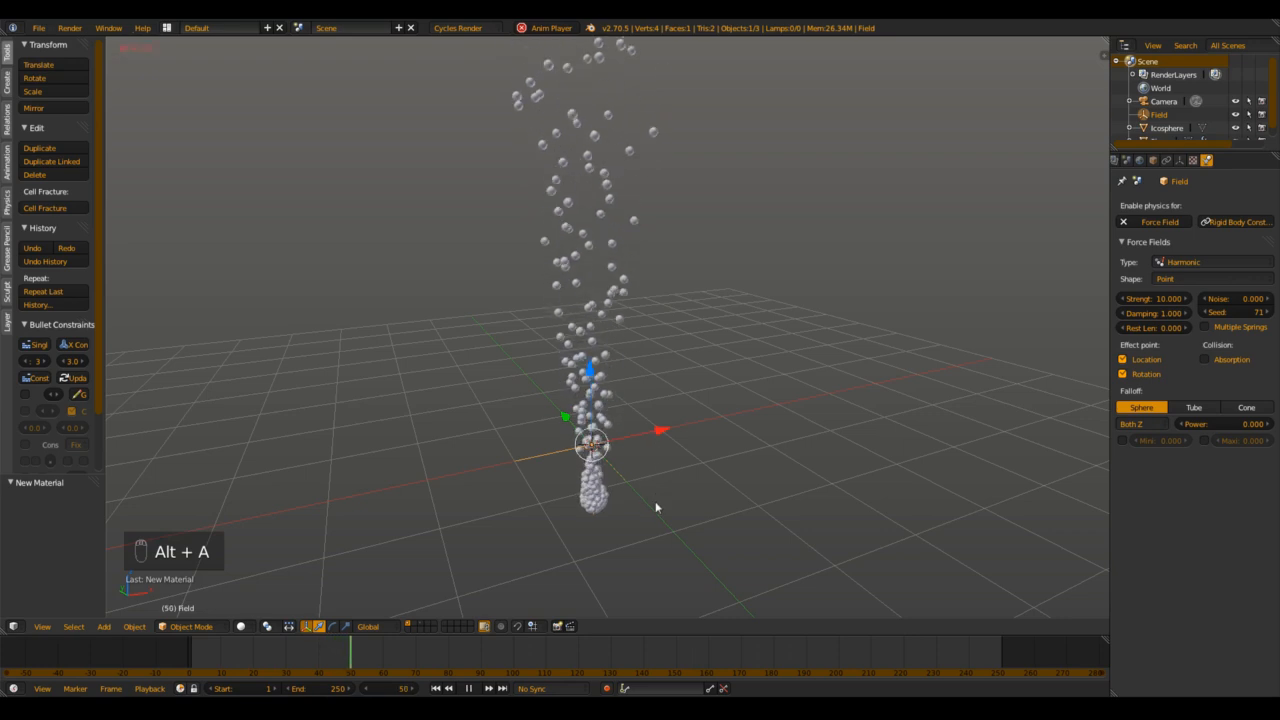
mouse_move(654, 504)
middle_down()
mouse_move(671, 409)
mouse_move(660, 500)
middle_up()
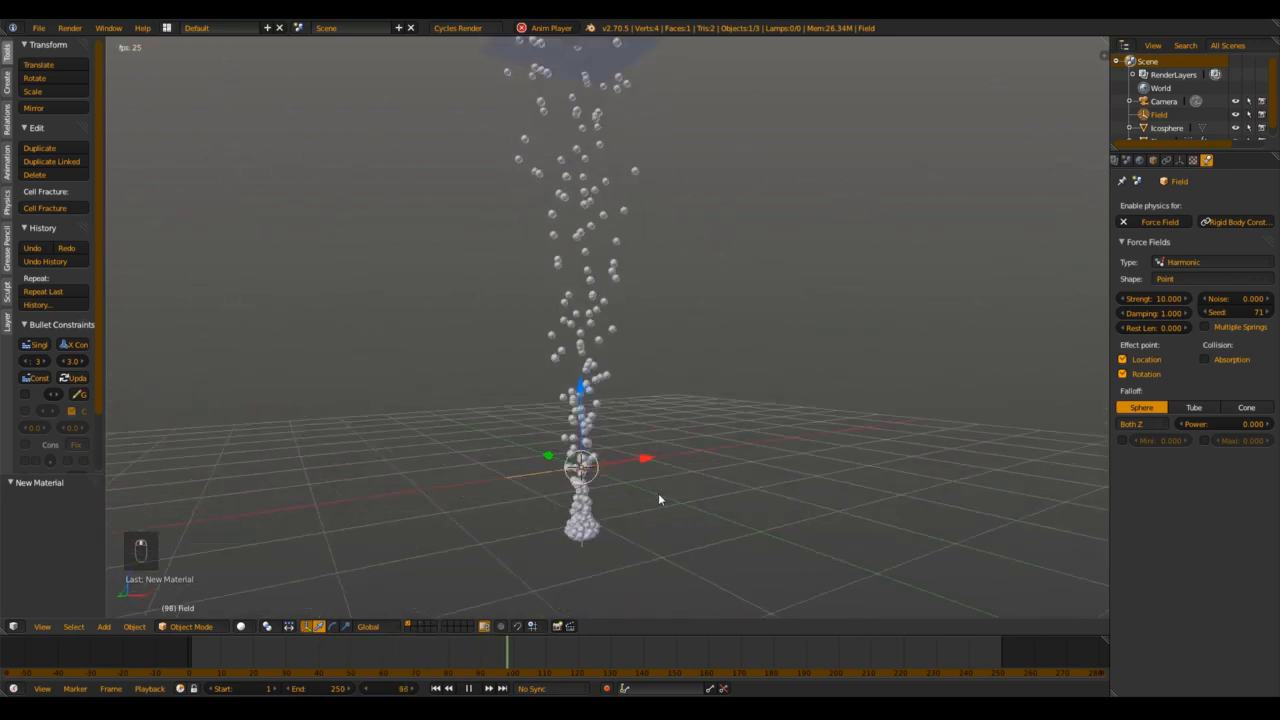
scroll(654, 482, down, 5)
key(alt+a)
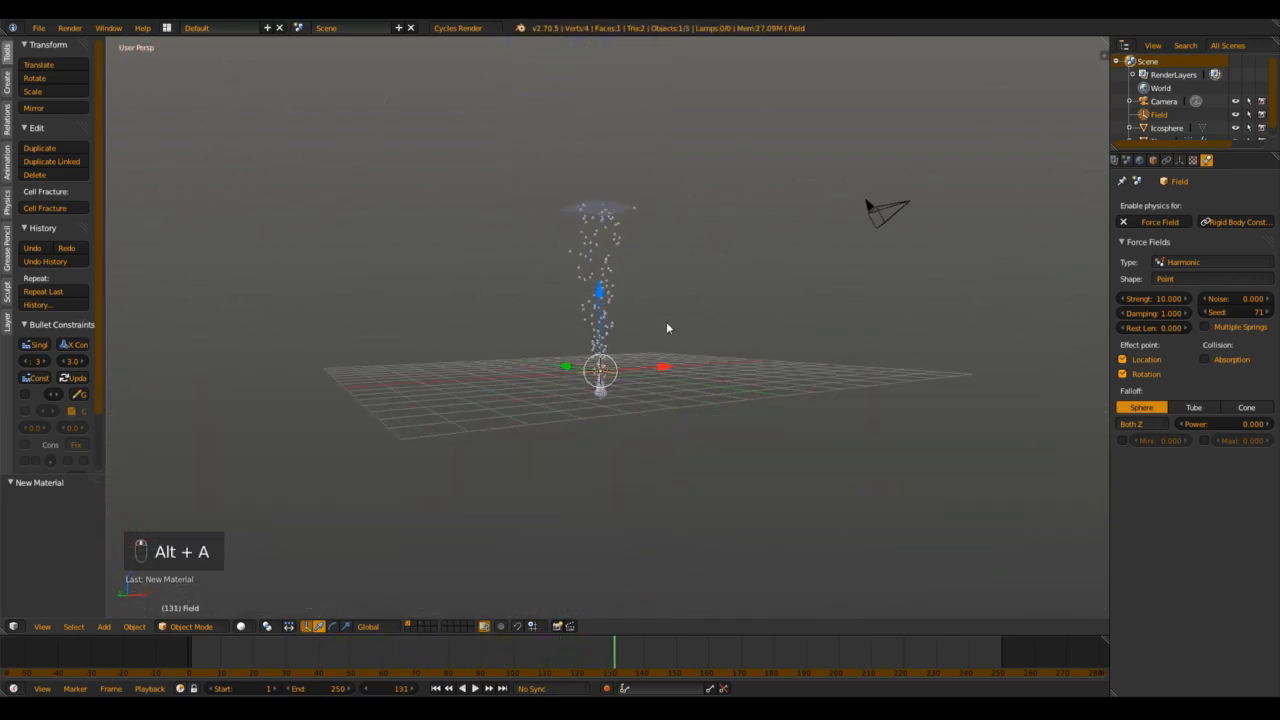
Step: Set the plane's particle lifetime to 5000 and emission end to frame 250, and extend the timeline to frame 300
right_click(614, 217)
middle_drag(643, 232, 614, 349)
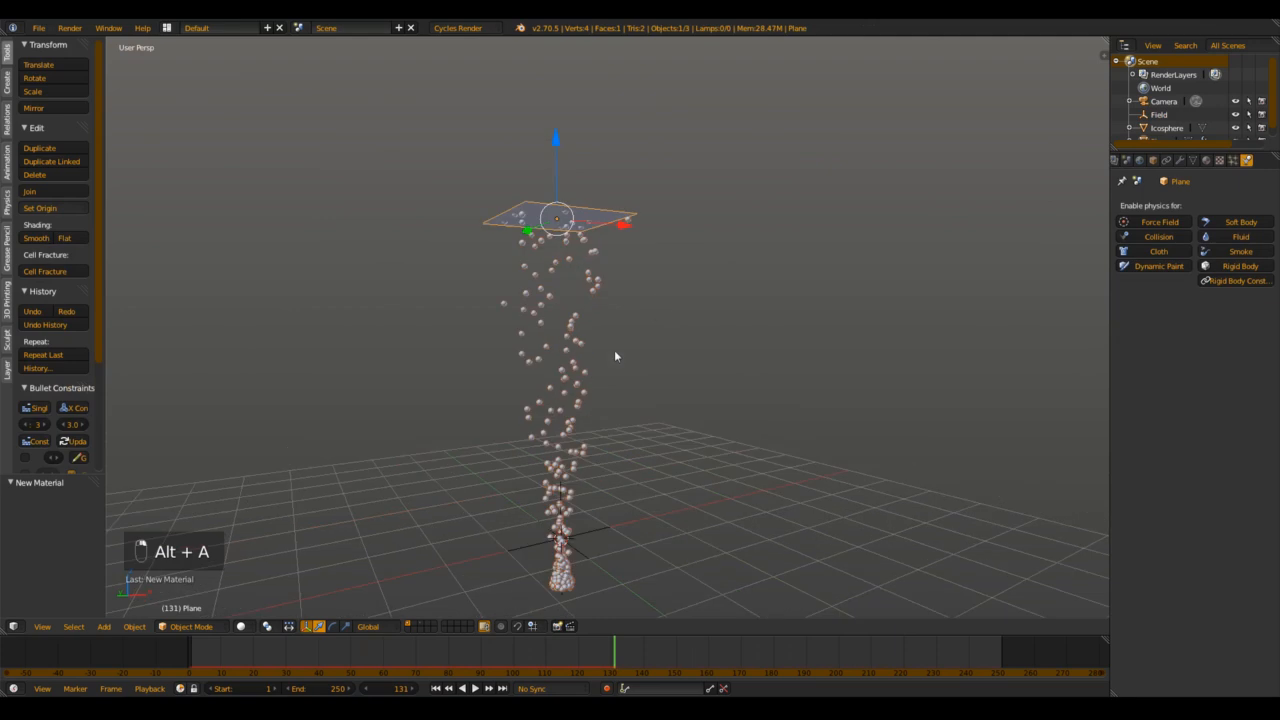
click(1233, 161)
scroll(1205, 216, up, 15)
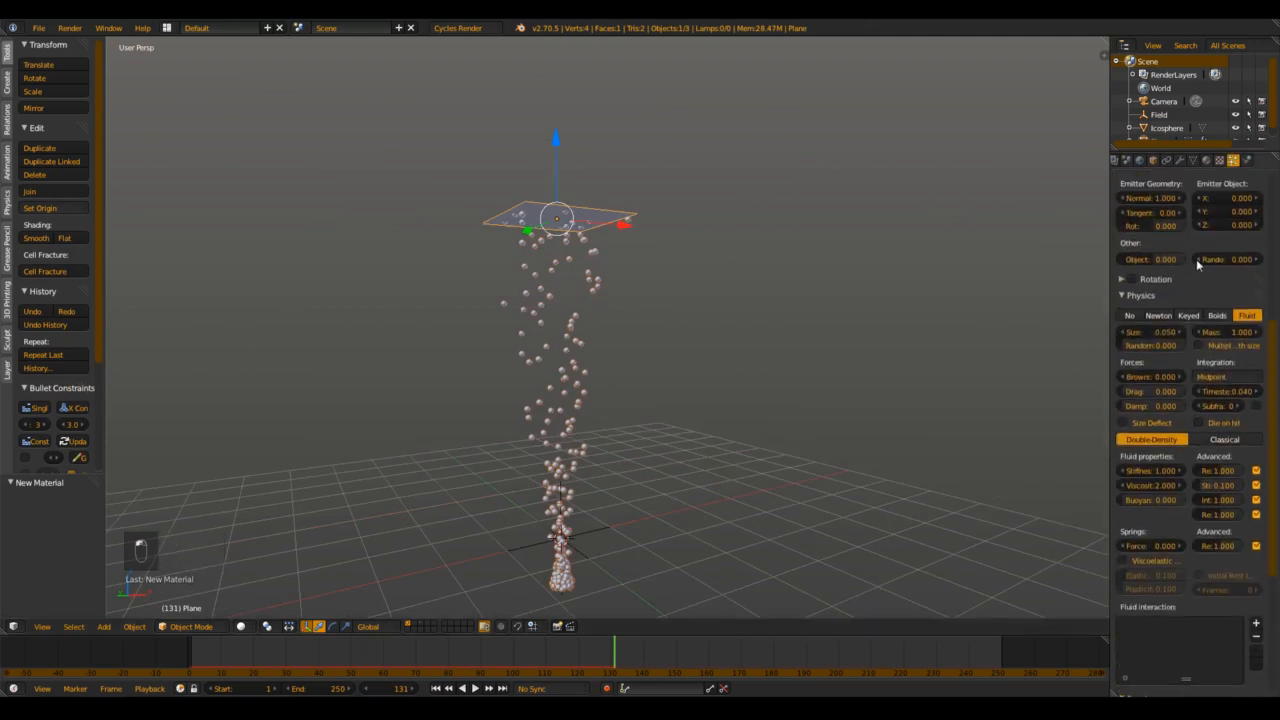
scroll(1226, 320, up, 1)
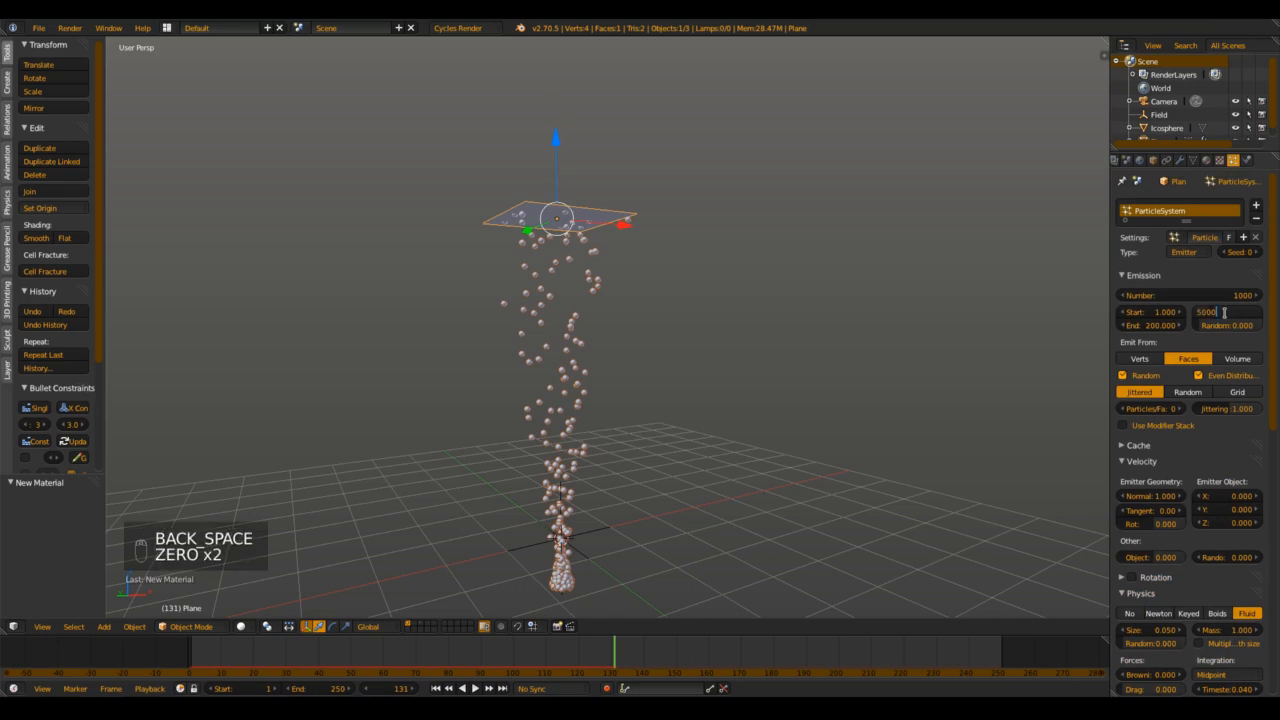
middle_drag(626, 403, 560, 376)
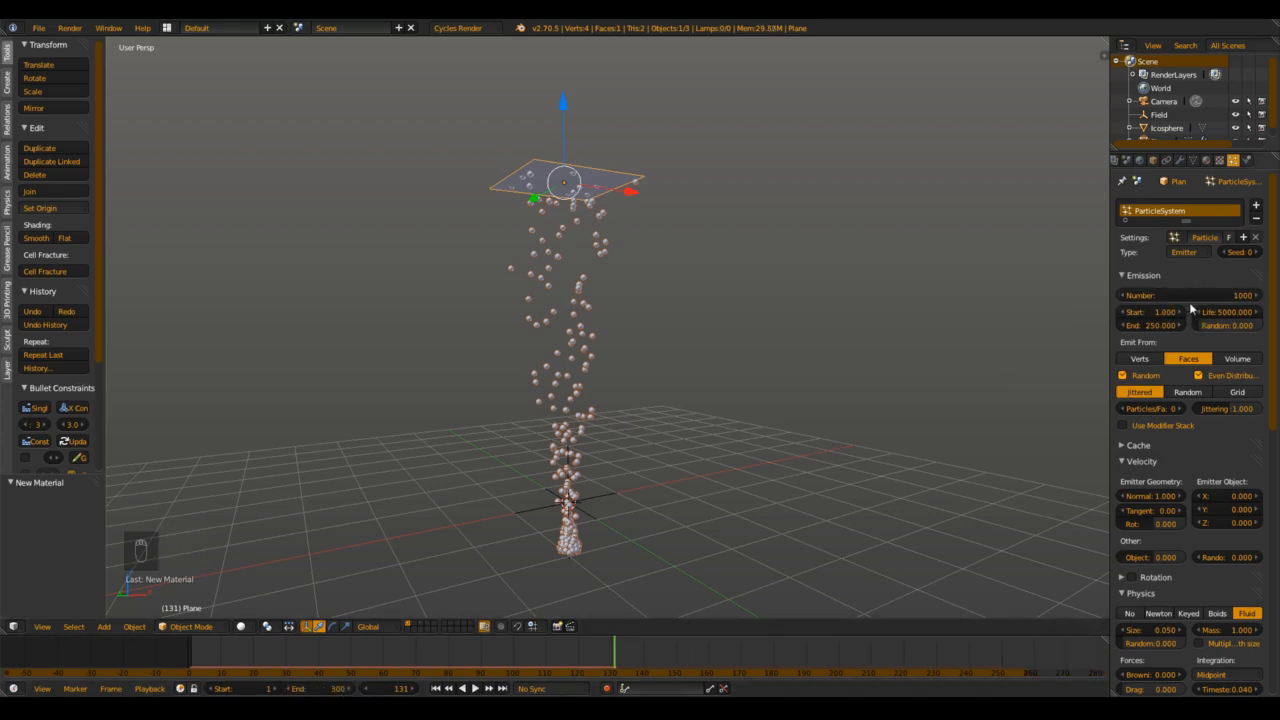
Step: Play the updated simulation from the first frame and inspect the particle cluster near the force field from several angles
key(shift+Left)
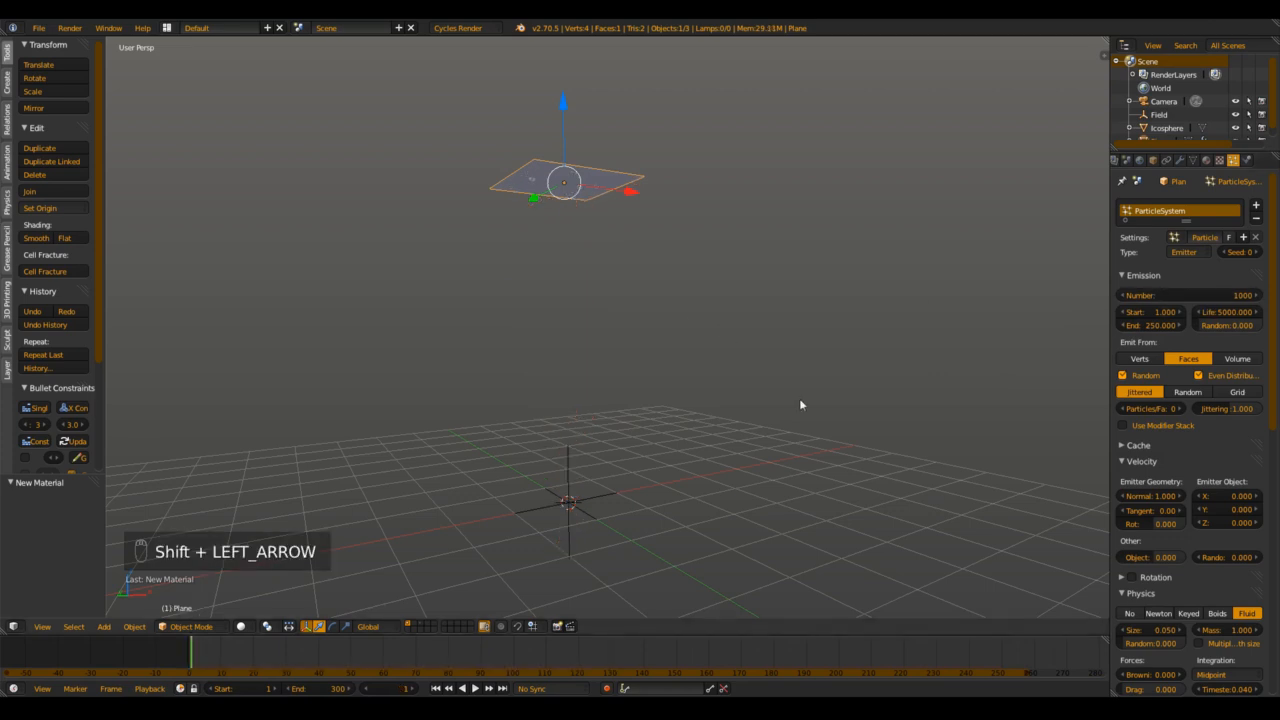
key(alt+a)
scroll(560, 370, up, 5)
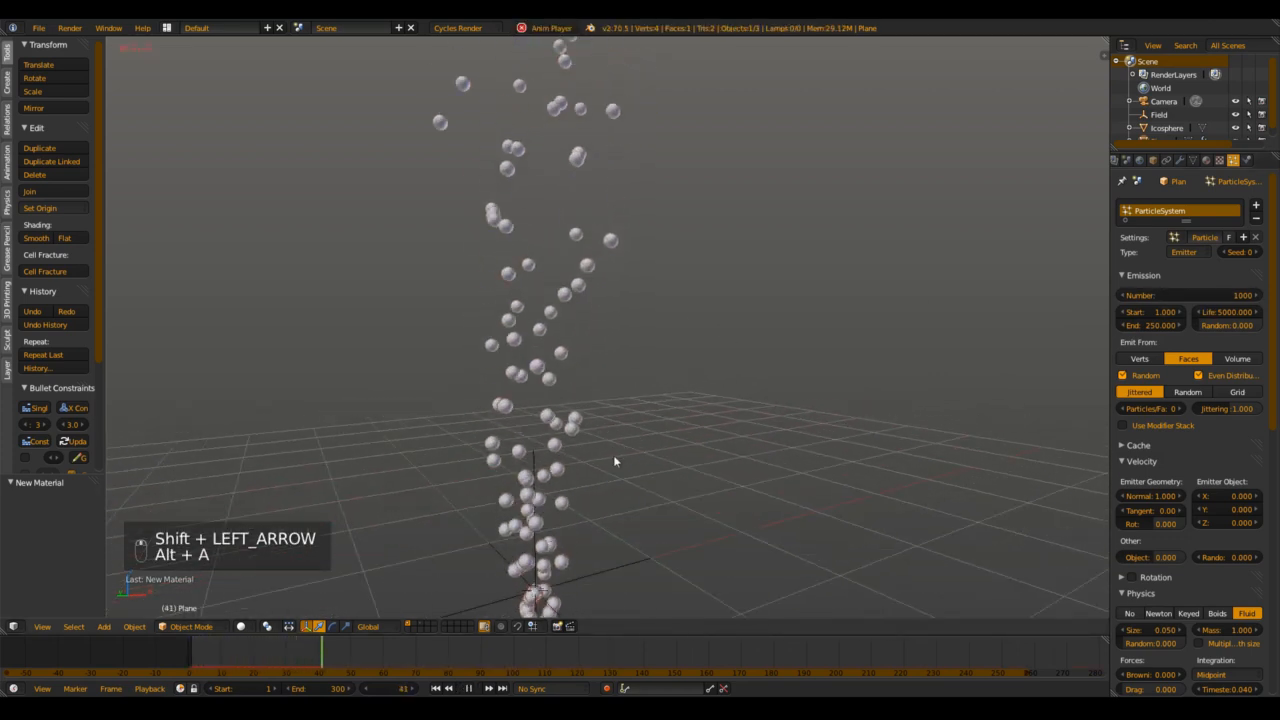
scroll(607, 465, down, 4)
middle_drag(600, 477, 653, 405)
scroll(598, 480, up, 3)
scroll(635, 423, up, 3)
shift+middle_drag(597, 500, 691, 354)
scroll(620, 376, up, 4)
scroll(586, 388, down, 6)
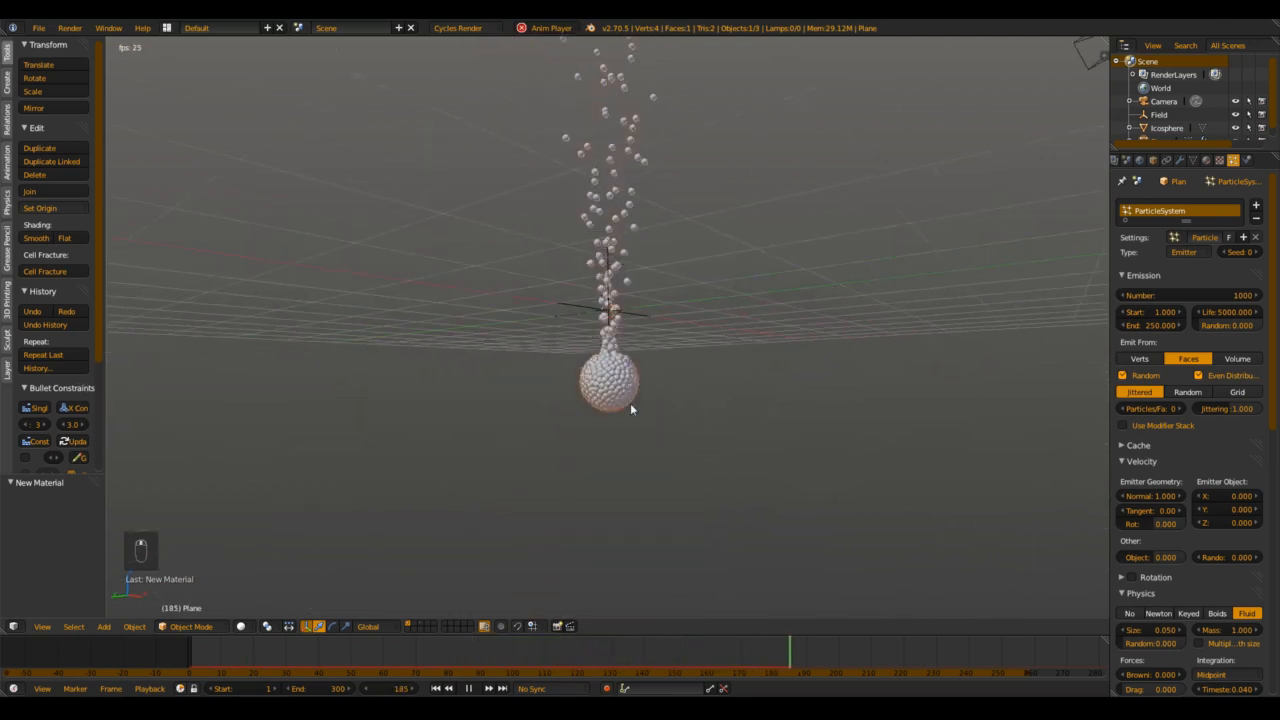
middle_drag(630, 403, 666, 379)
scroll(643, 356, up, 5)
scroll(655, 243, down, 1)
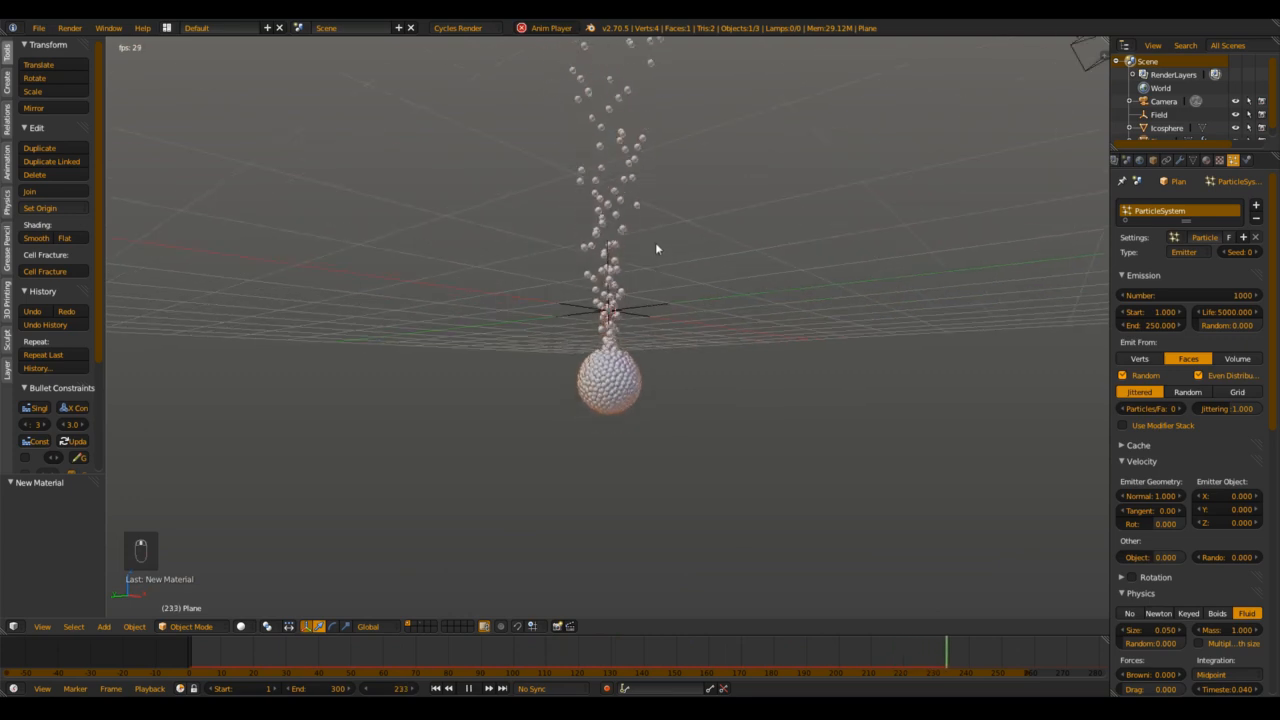
shift+middle_drag(654, 194, 653, 221)
scroll(840, 590, down, 2)
scroll(896, 648, down, 1)
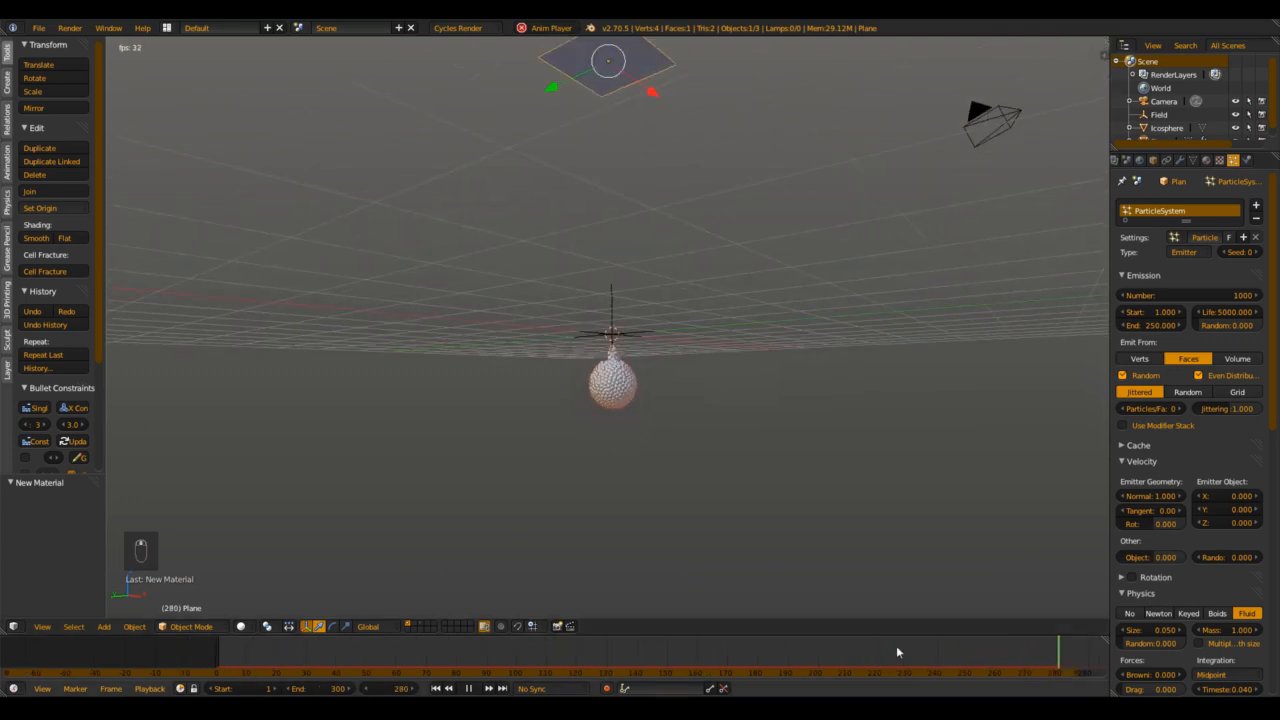
scroll(640, 435, up, 5)
shift+middle_drag(637, 431, 640, 374)
scroll(643, 431, down, 1)
Step: Set the timeline's end frame to 350 and play the simulation from around frame 250
key(alt+a)
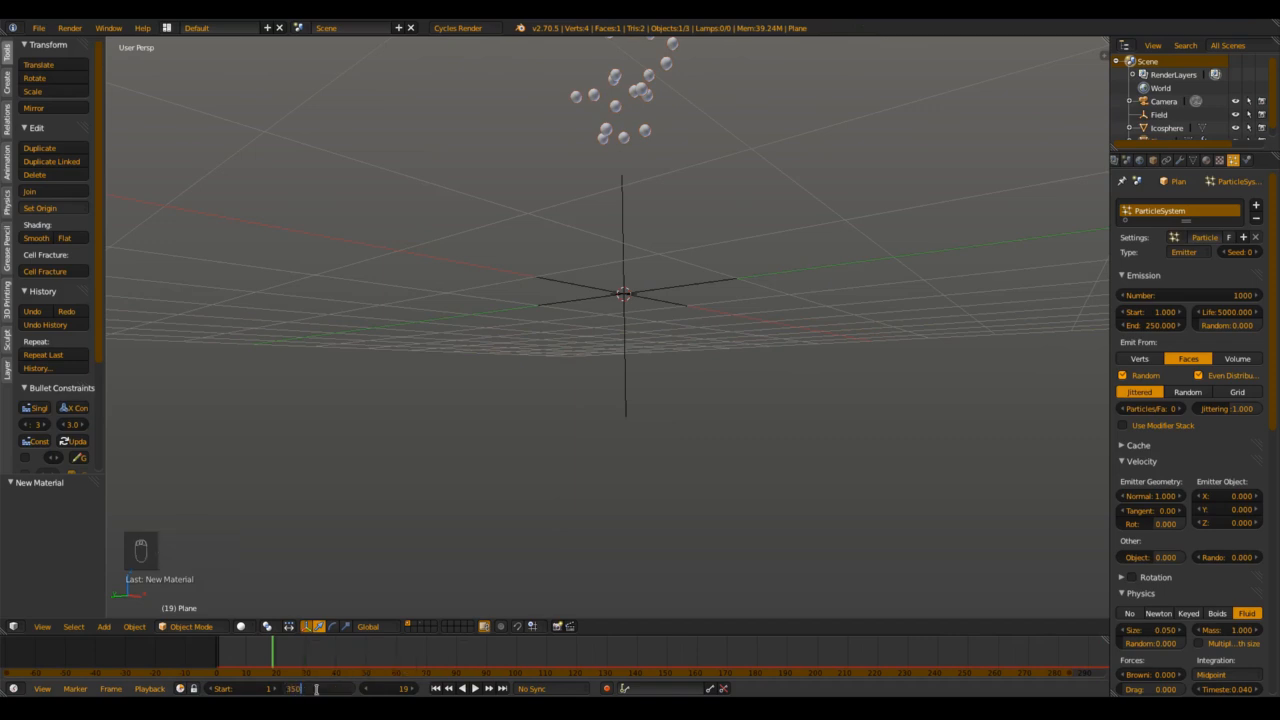
drag(628, 640, 968, 636)
key(alt+a)
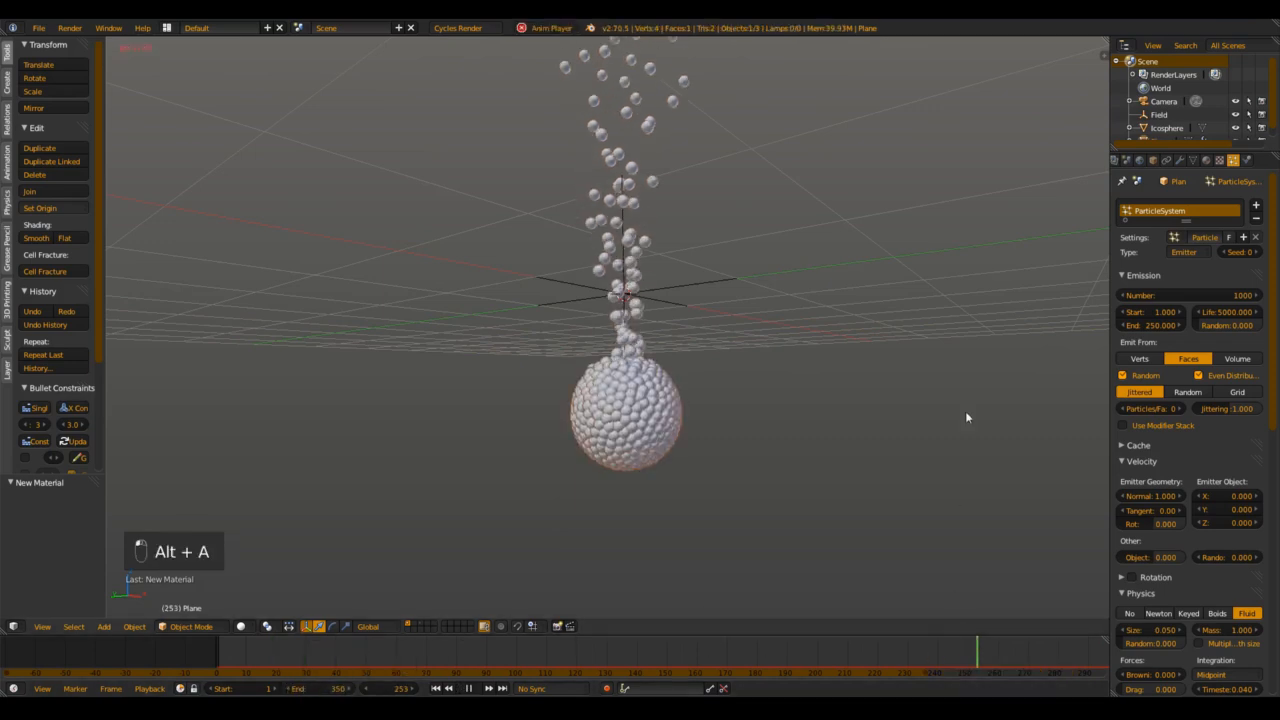
Step: Inspect the gathered particle ball up close during playback, then stop the animation and return to a wider view
scroll(690, 440, up, 3)
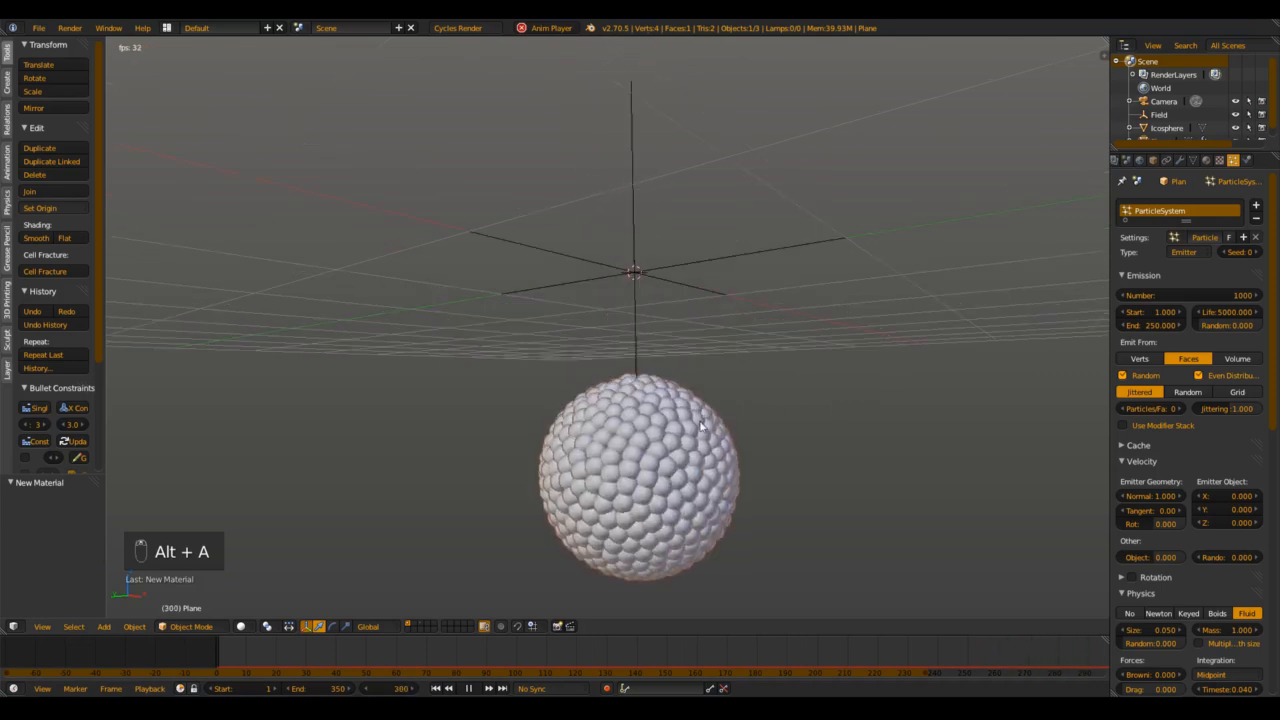
mouse_move(680, 438)
middle_down()
mouse_move(724, 471)
mouse_move(686, 490)
mouse_move(744, 373)
mouse_move(759, 295)
mouse_move(697, 429)
middle_up()
key(alt+a)
scroll(701, 445, down, 5)
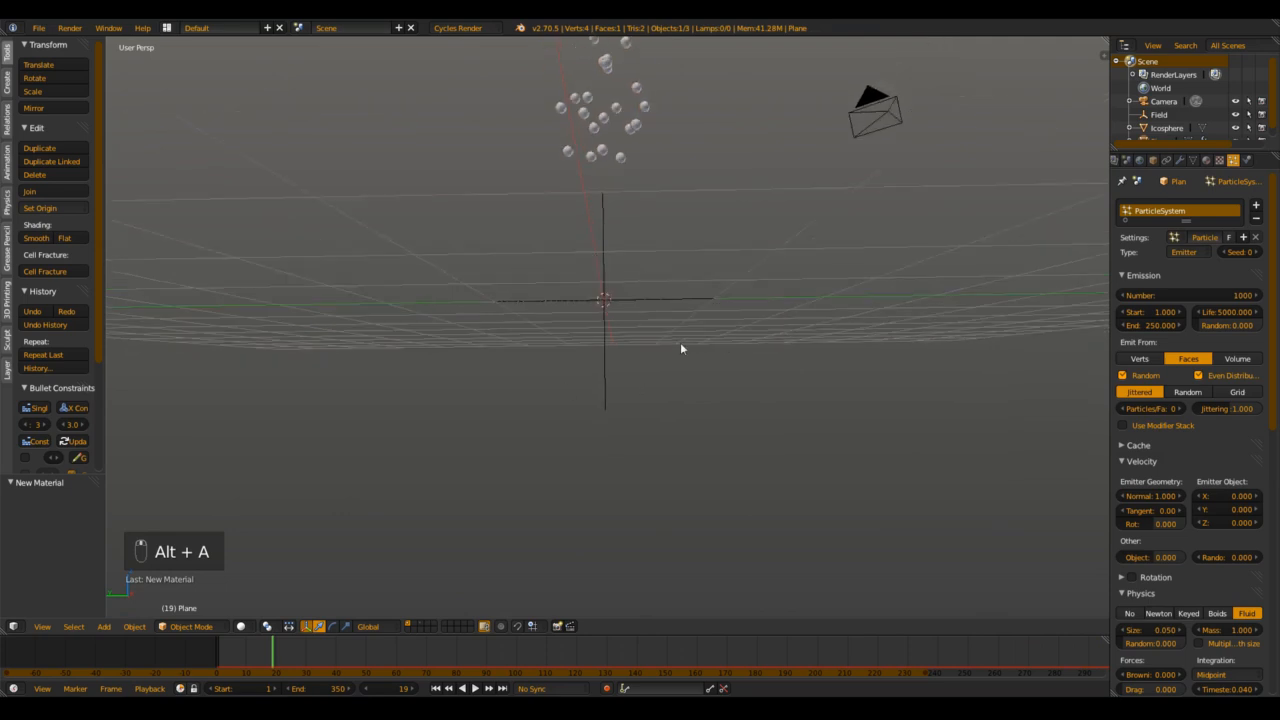
Step: Select the force field, show its physics settings and set the harmonic strength to 50
right_click(622, 311)
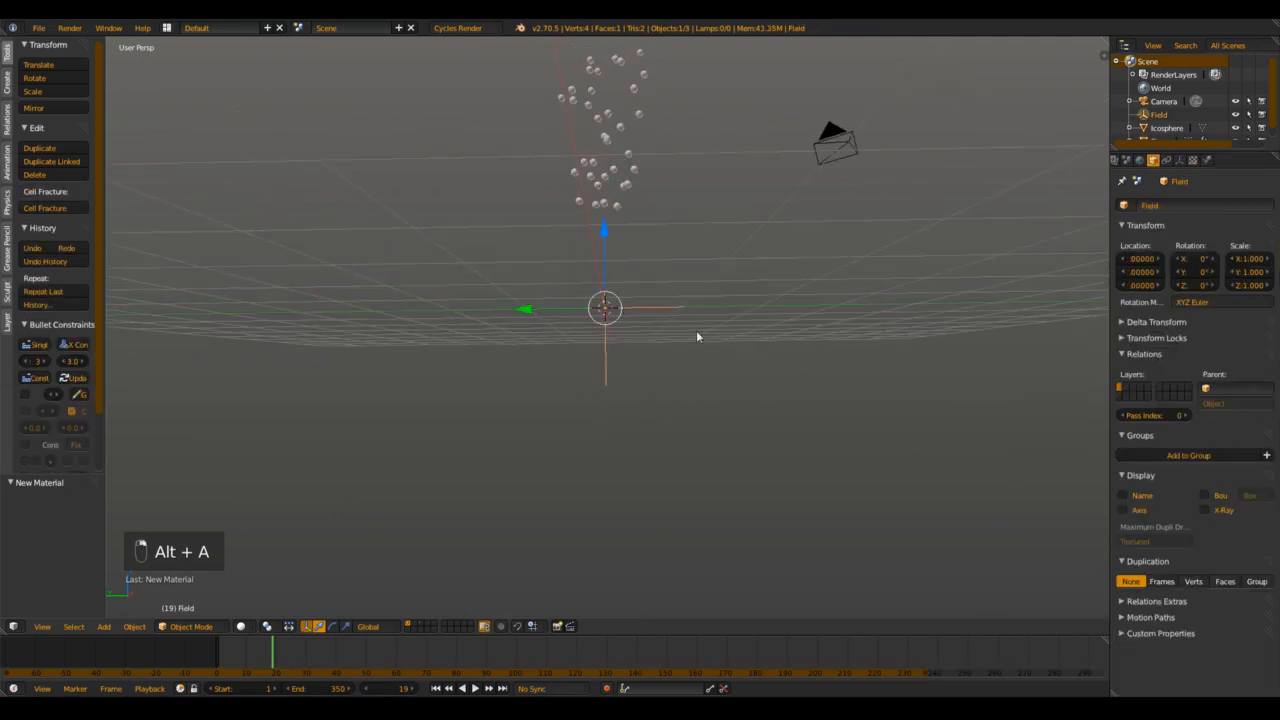
click(1206, 161)
middle_drag(685, 402, 723, 358)
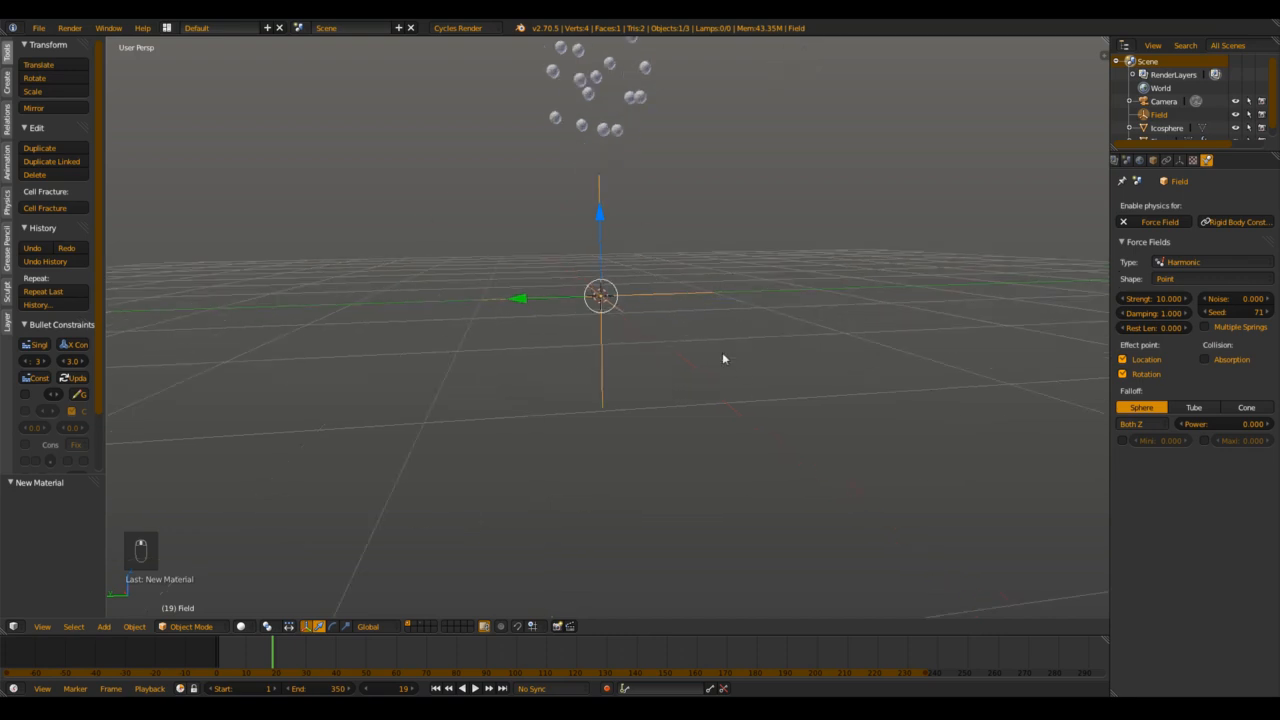
key(alt+a)
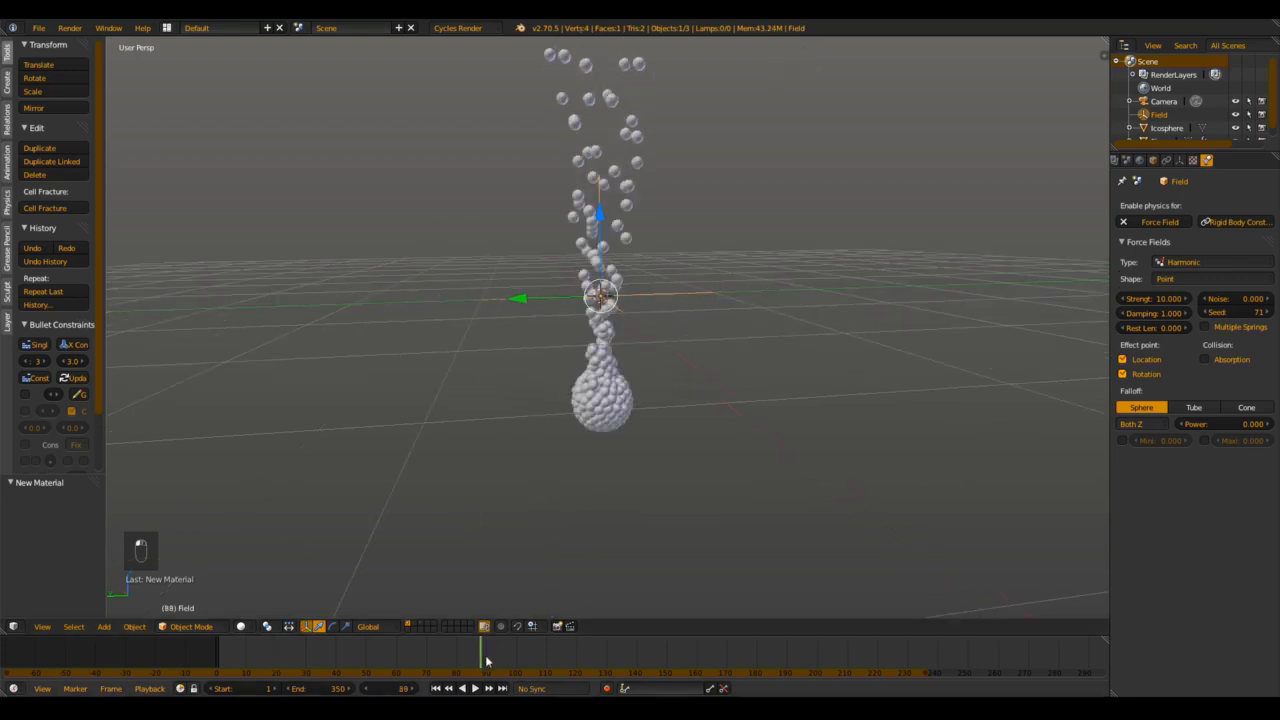
middle_drag(643, 435, 690, 405)
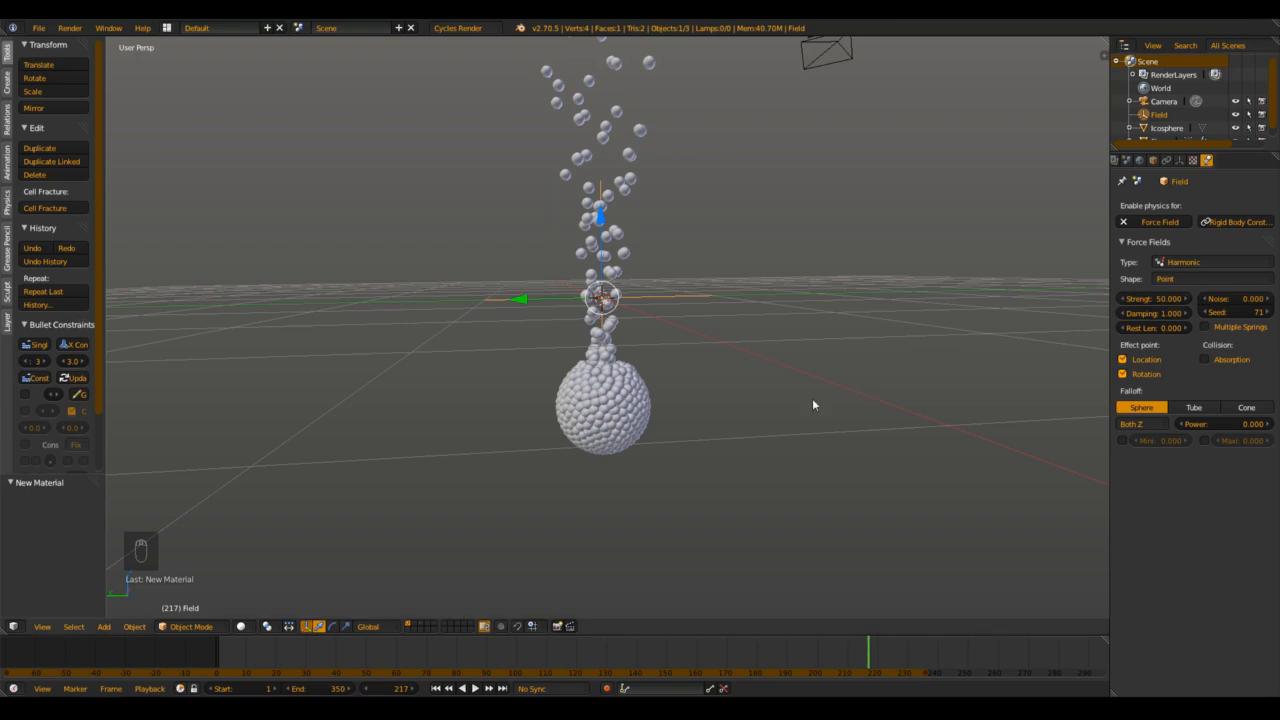
Step: Replay the simulation from the first frame, try moving the force field during playback, and rewind to the start
key(shift+Left)
key(alt+a)
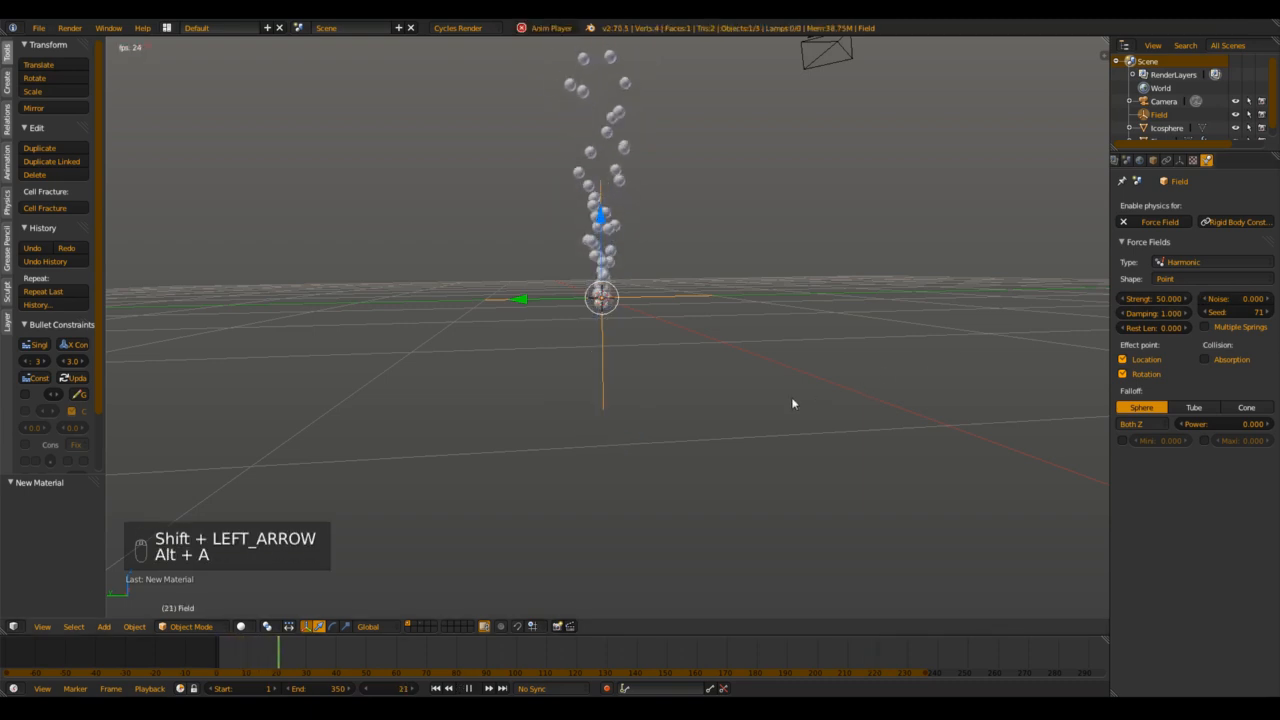
scroll(664, 402, up, 4)
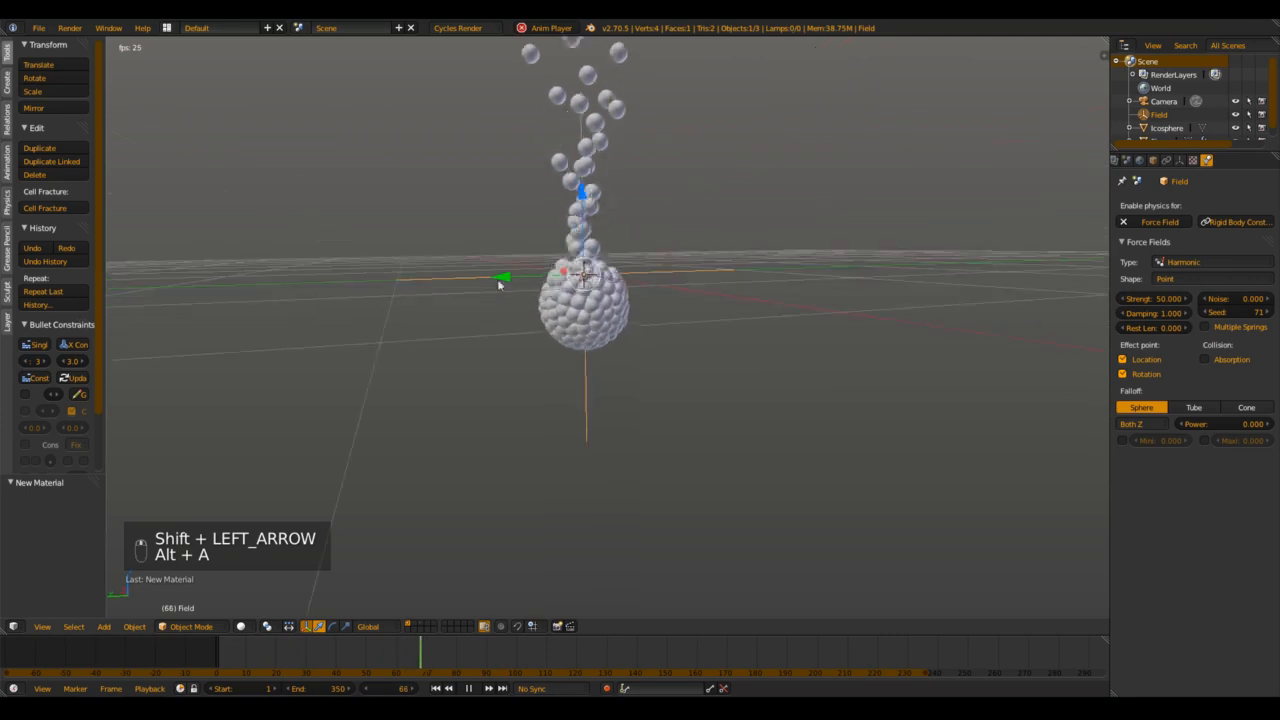
key(g)
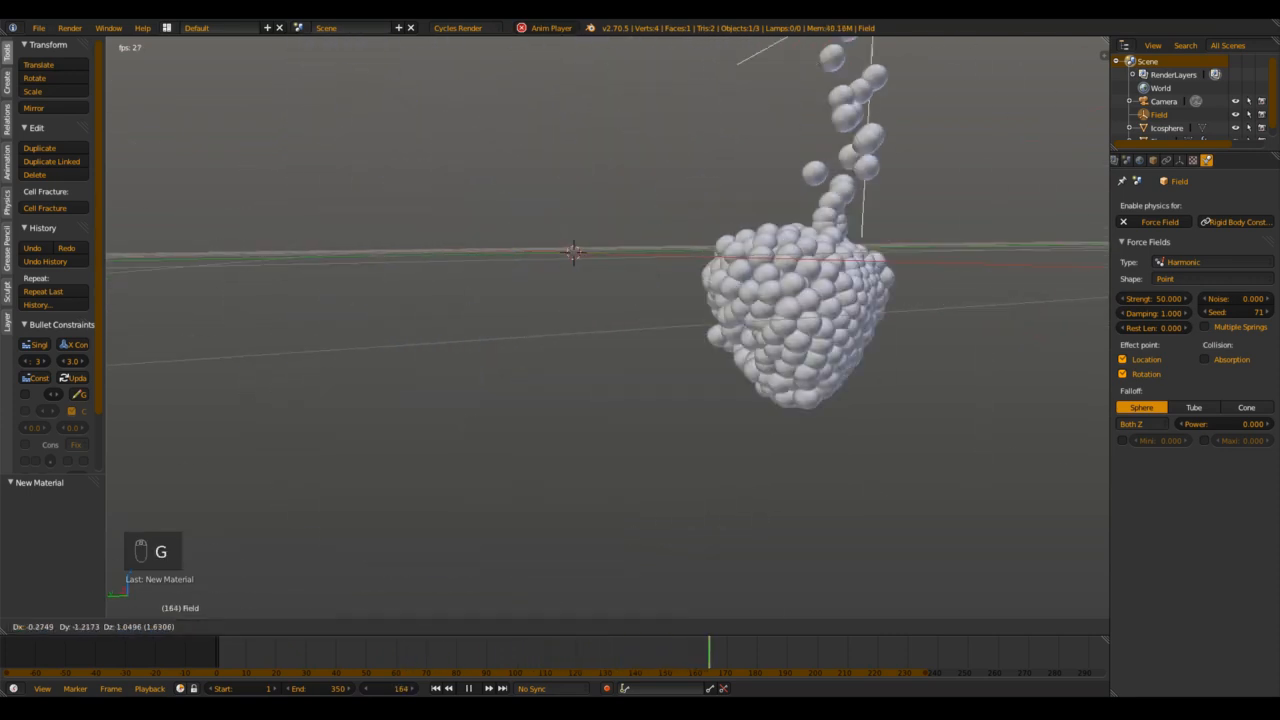
click(630, 275)
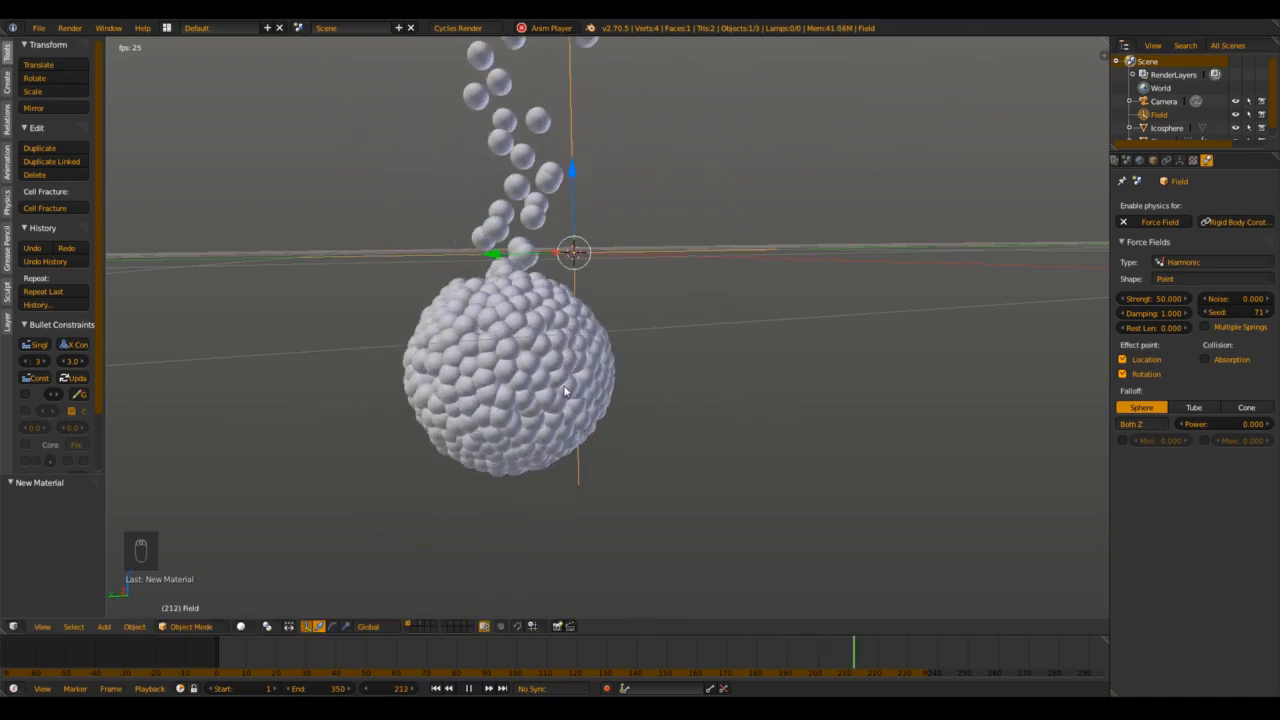
key(alt+a)
scroll(560, 329, down, 6)
key(shift+Left)
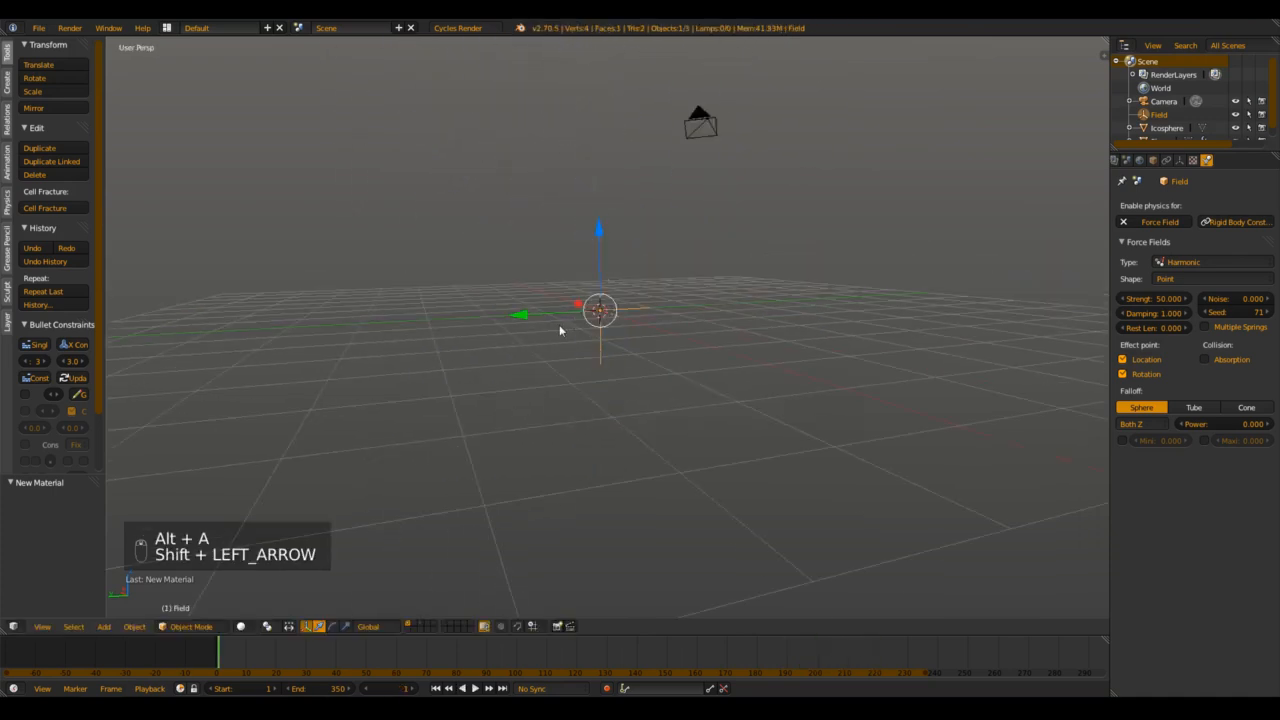
Step: Select the emitter plane and play the simulation from the first frame to watch the particles fall toward the force field
scroll(559, 324, down, 3)
middle_drag(318, 324, 333, 354)
scroll(333, 354, up, 3)
scroll(674, 447, up, 2)
middle_drag(674, 410, 710, 287)
right_click(720, 151)
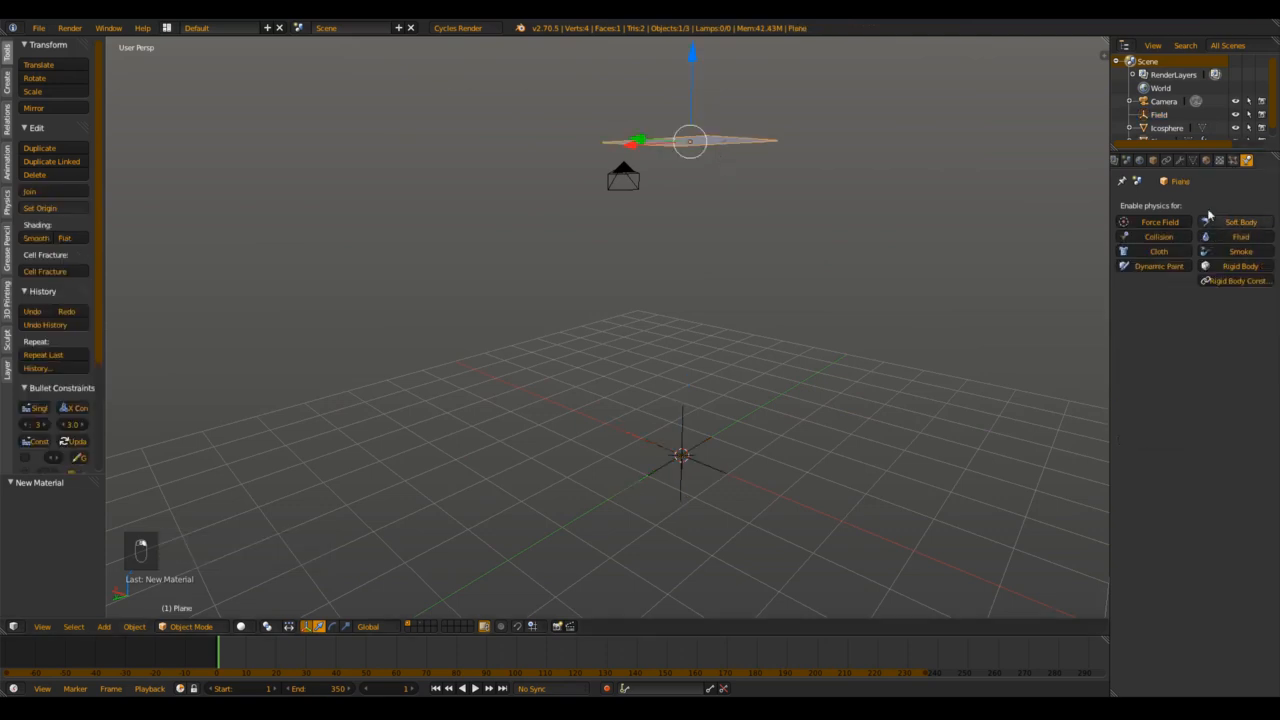
key(alt+a)
middle_drag(857, 346, 749, 340)
scroll(728, 343, up, 2)
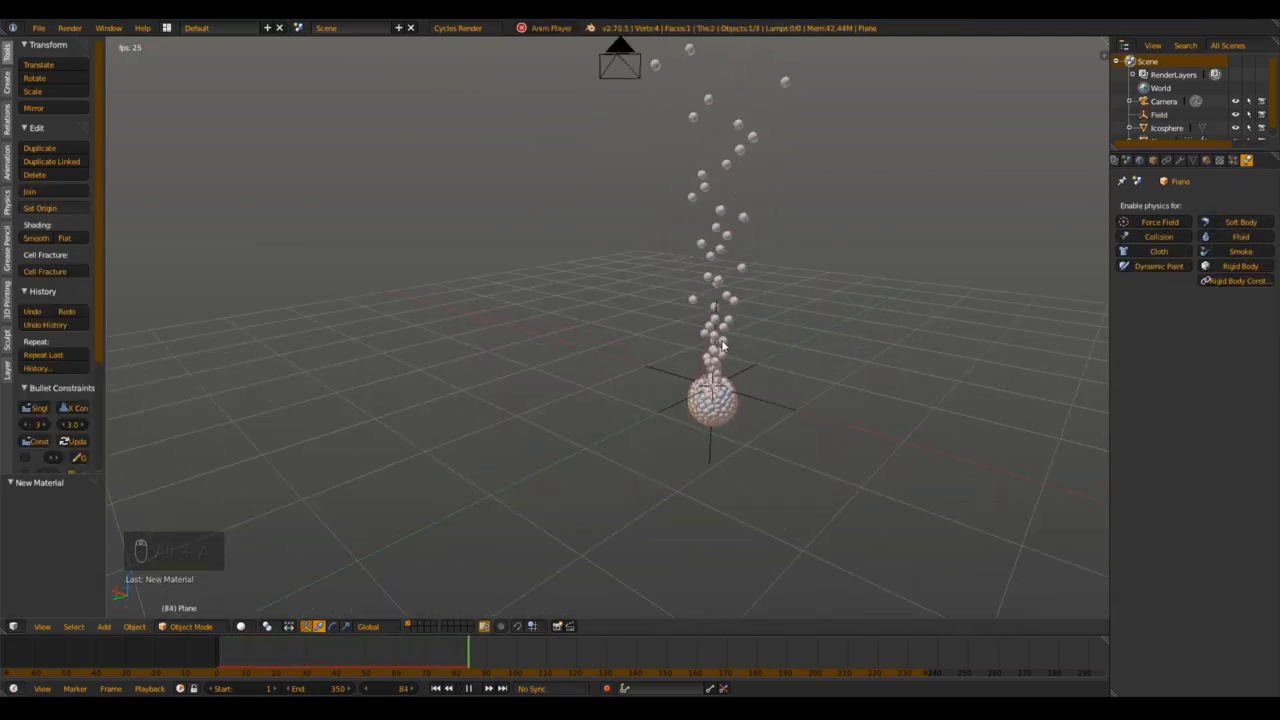
key(alt+a)
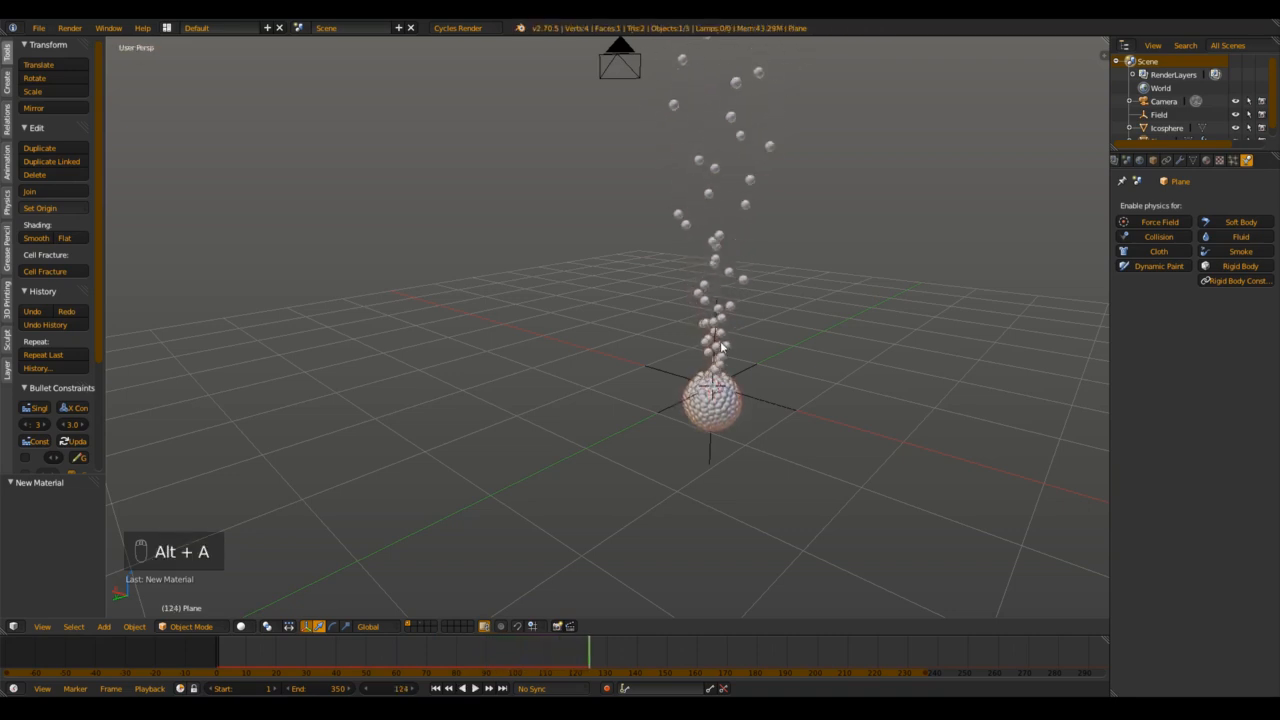
Step: Set the emitter plane's fluid particle size to 0.1 in its particle settings
scroll(712, 320, down, 3)
shift+middle_drag(709, 313, 687, 370)
click(1235, 164)
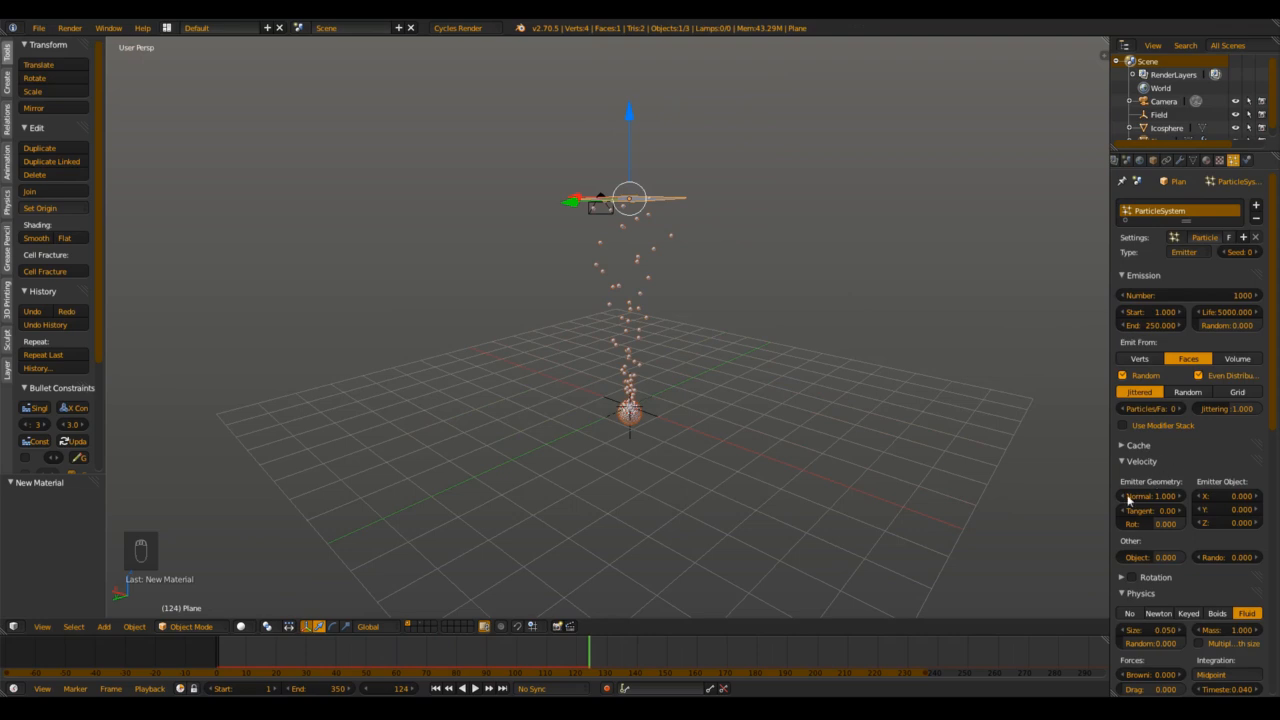
scroll(1150, 495, down, 3)
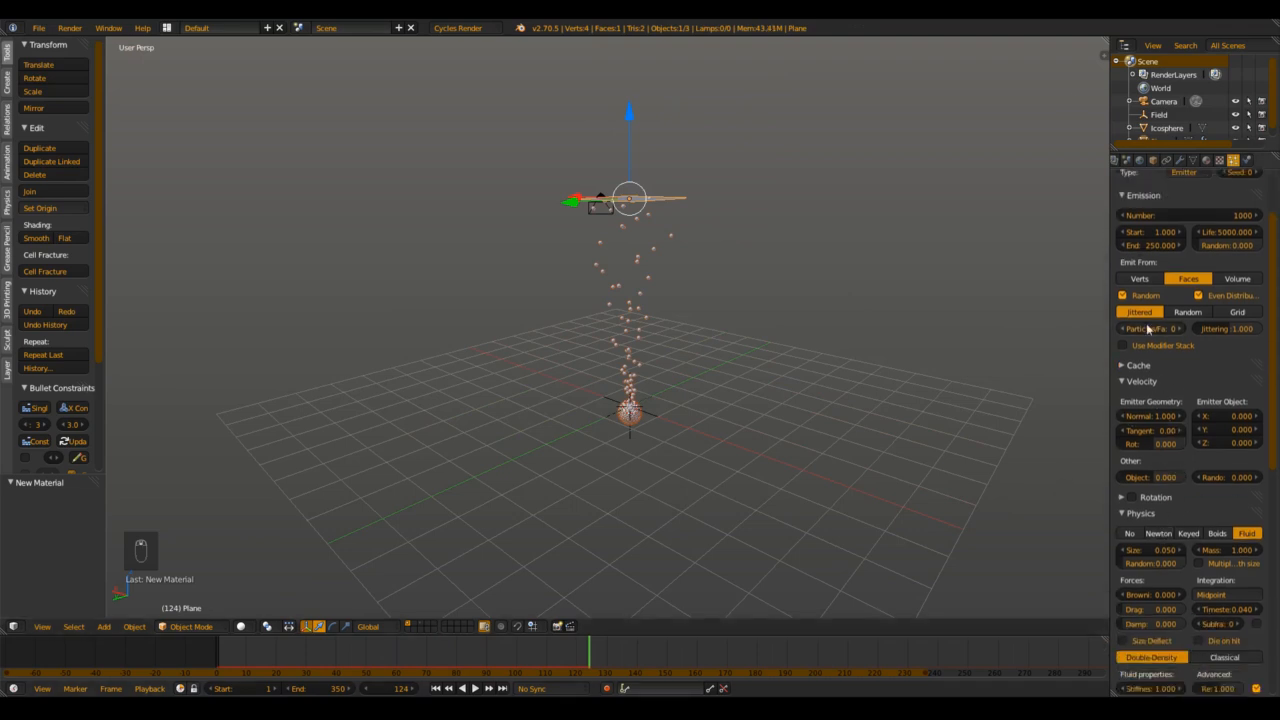
scroll(1180, 502, down, 5)
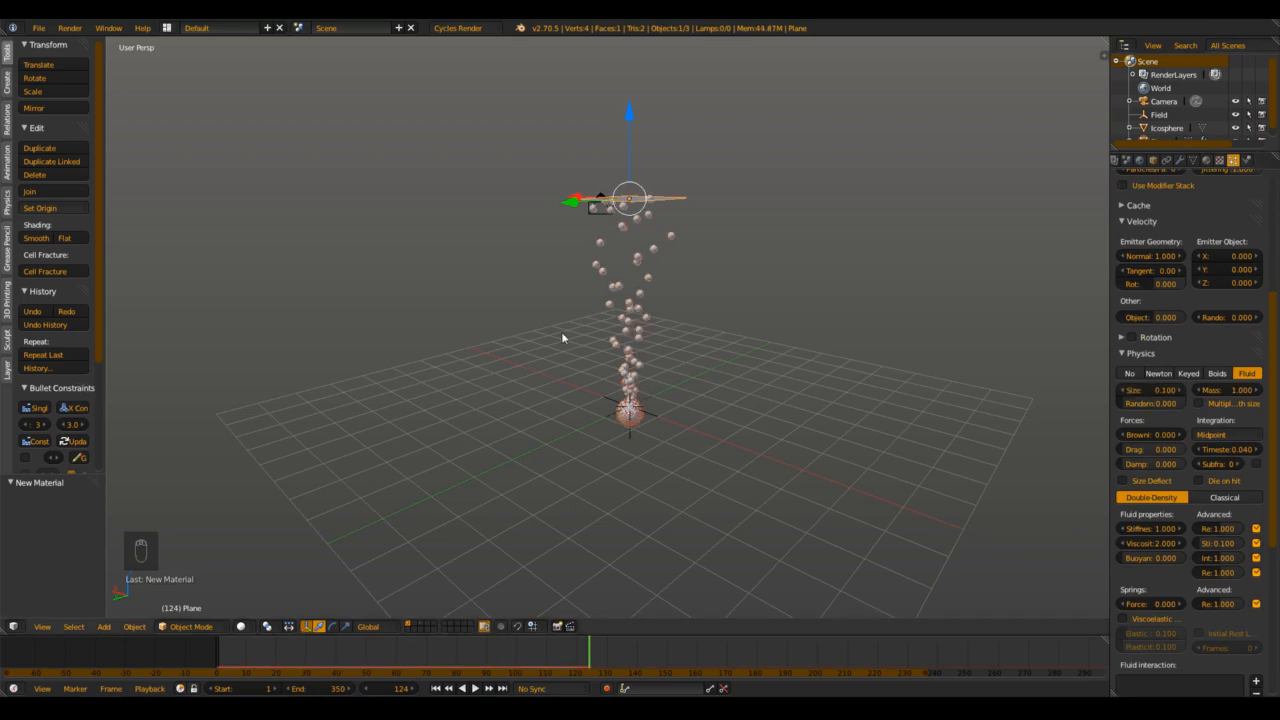
Step: Replay the simulation from the first frame and check the behaviour of the resized particles from several distances and angles
key(shift+Left)
key(alt+a)
scroll(607, 343, up, 3)
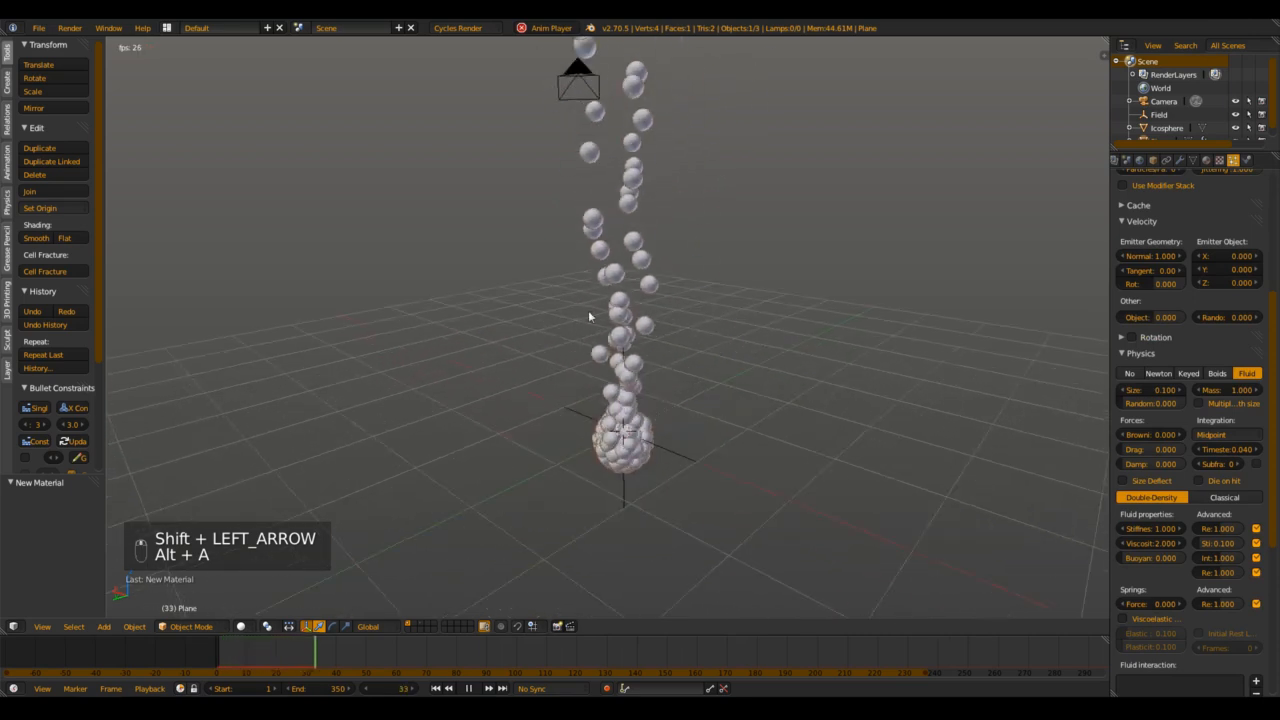
middle_drag(577, 280, 700, 442)
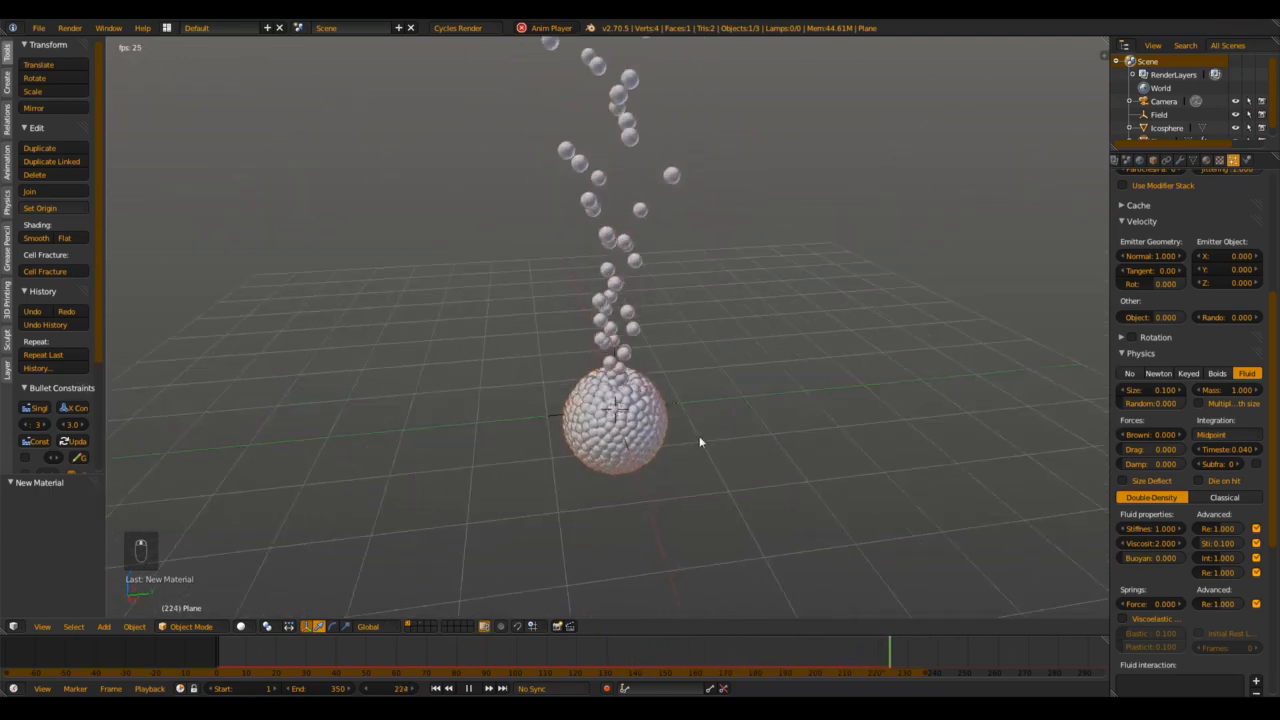
scroll(699, 441, up, 3)
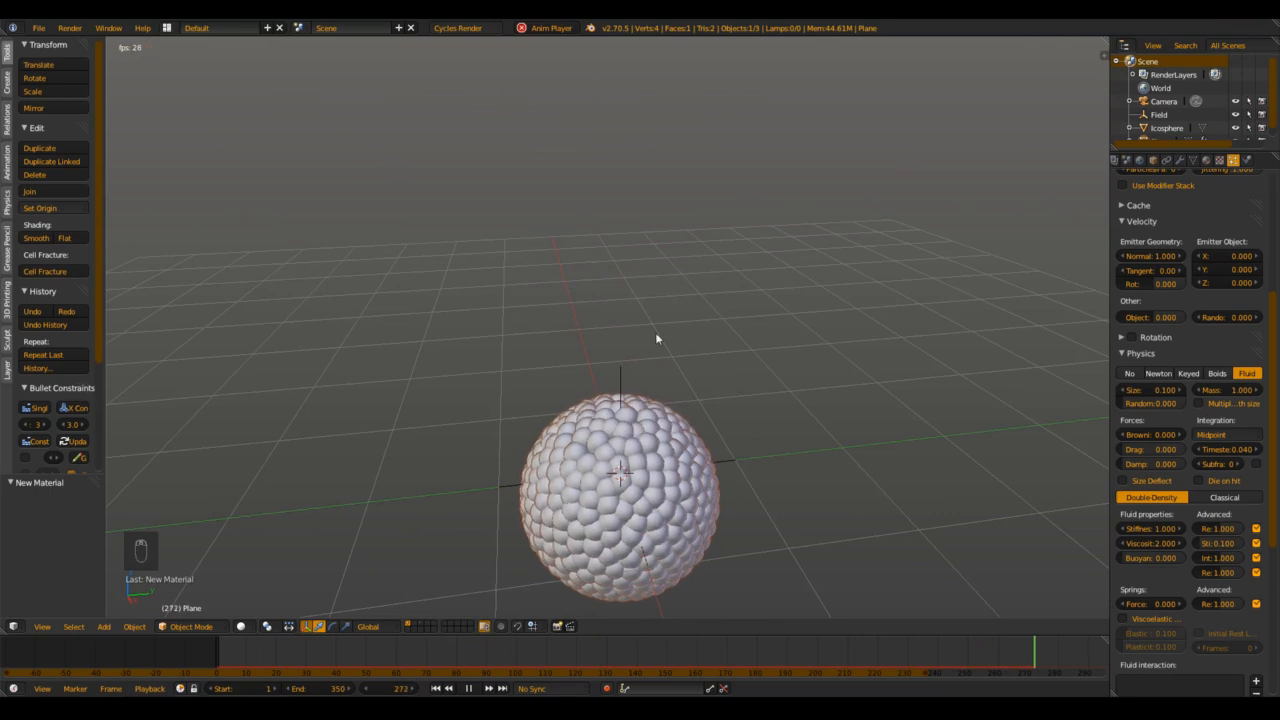
scroll(615, 388, down, 3)
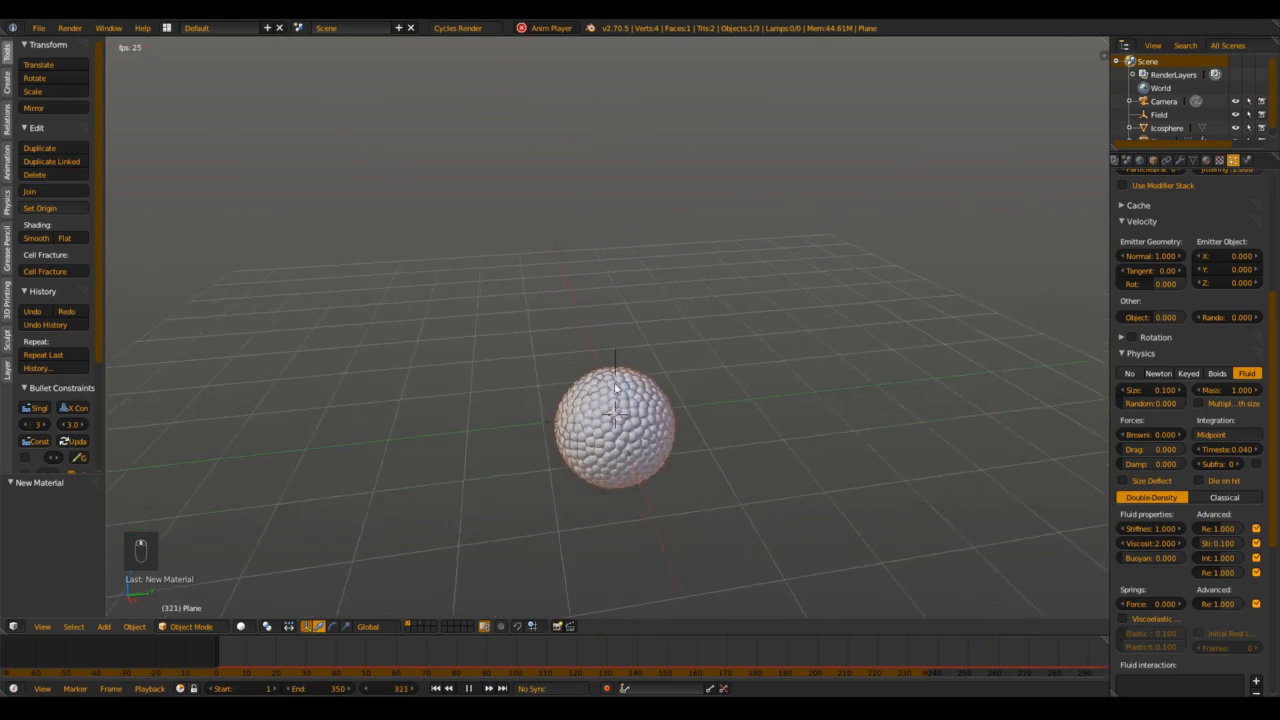
middle_drag(615, 388, 717, 371)
key(alt+a)
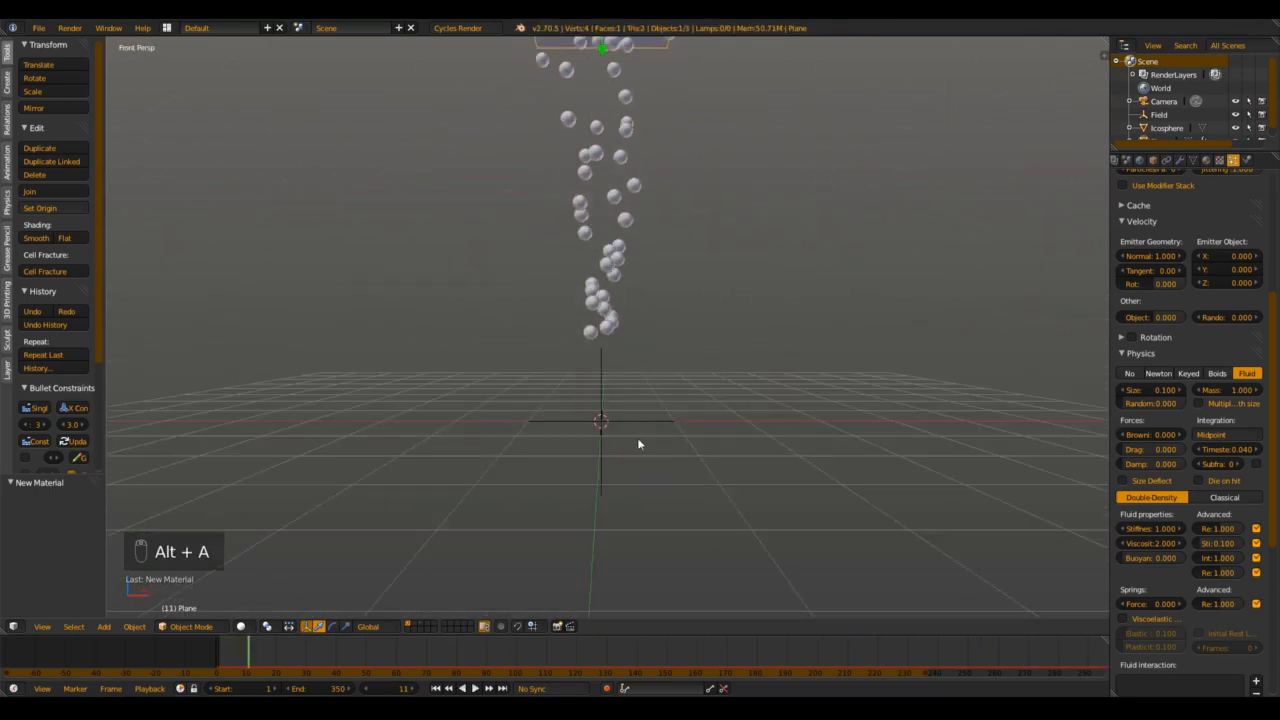
Step: Select the force field and play the simulation from around frame 190 with a close view of the ball
right_click(628, 422)
drag(663, 657, 1117, 671)
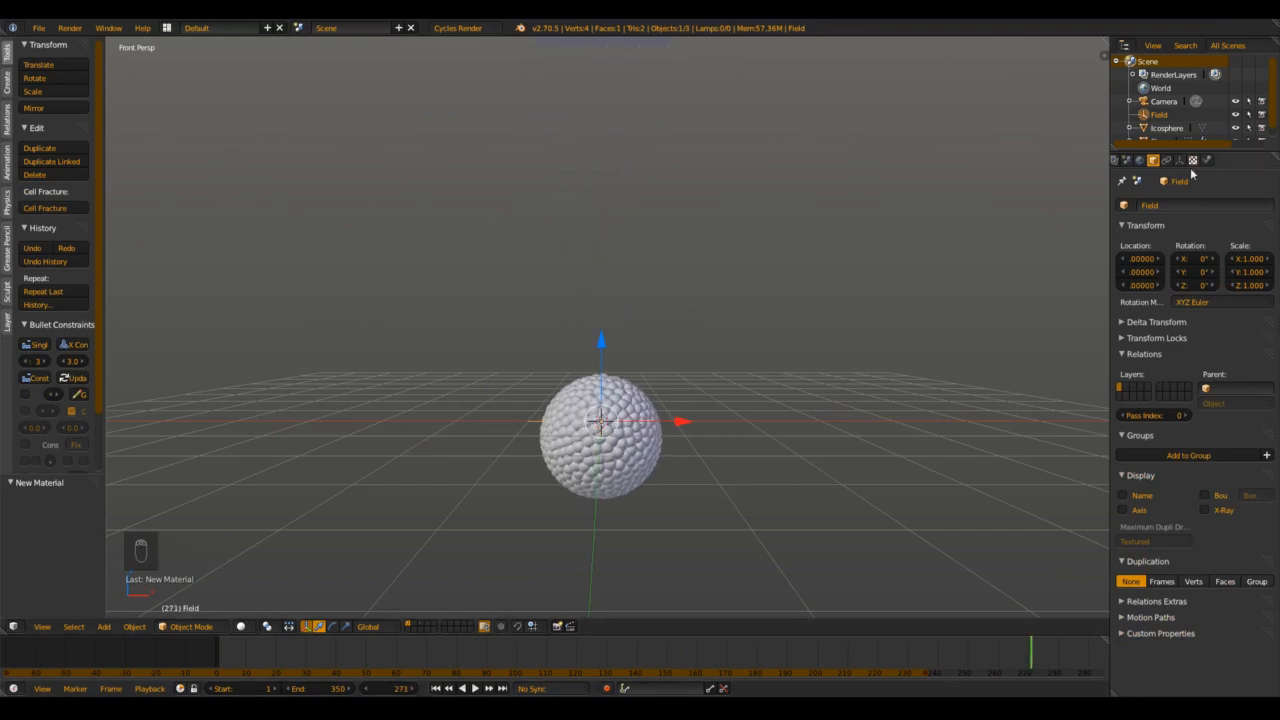
scroll(709, 490, up, 3)
shift+middle_drag(709, 492, 733, 341)
scroll(700, 390, up, 1)
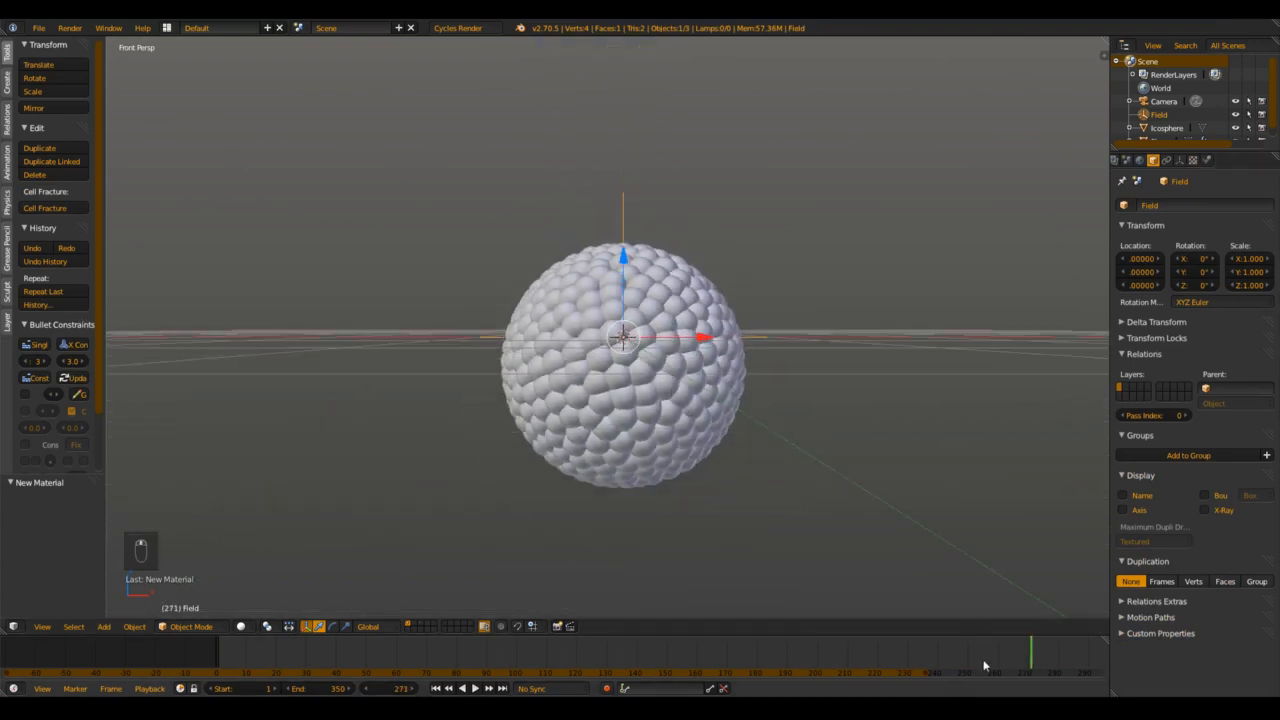
drag(984, 665, 791, 665)
key(alt+a)
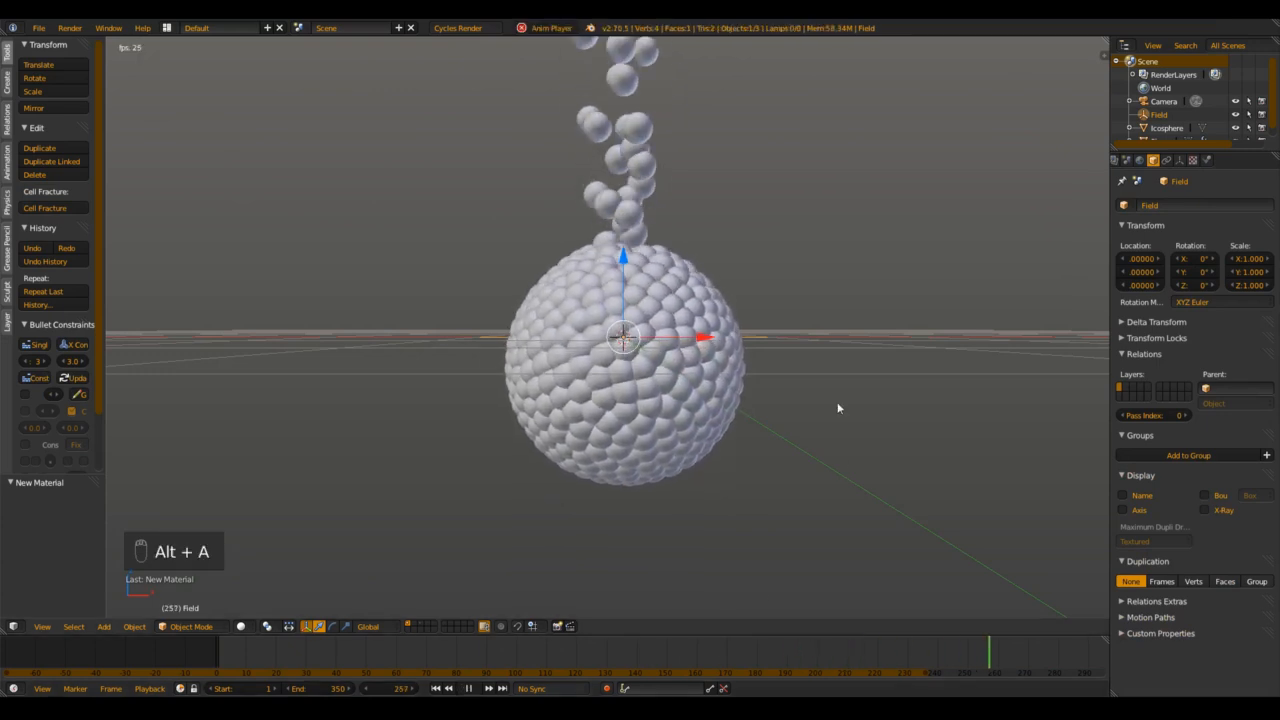
Step: Set the harmonic force field's strength to 10 and replay the simulation from the first frame
key(alt+a)
click(1207, 161)
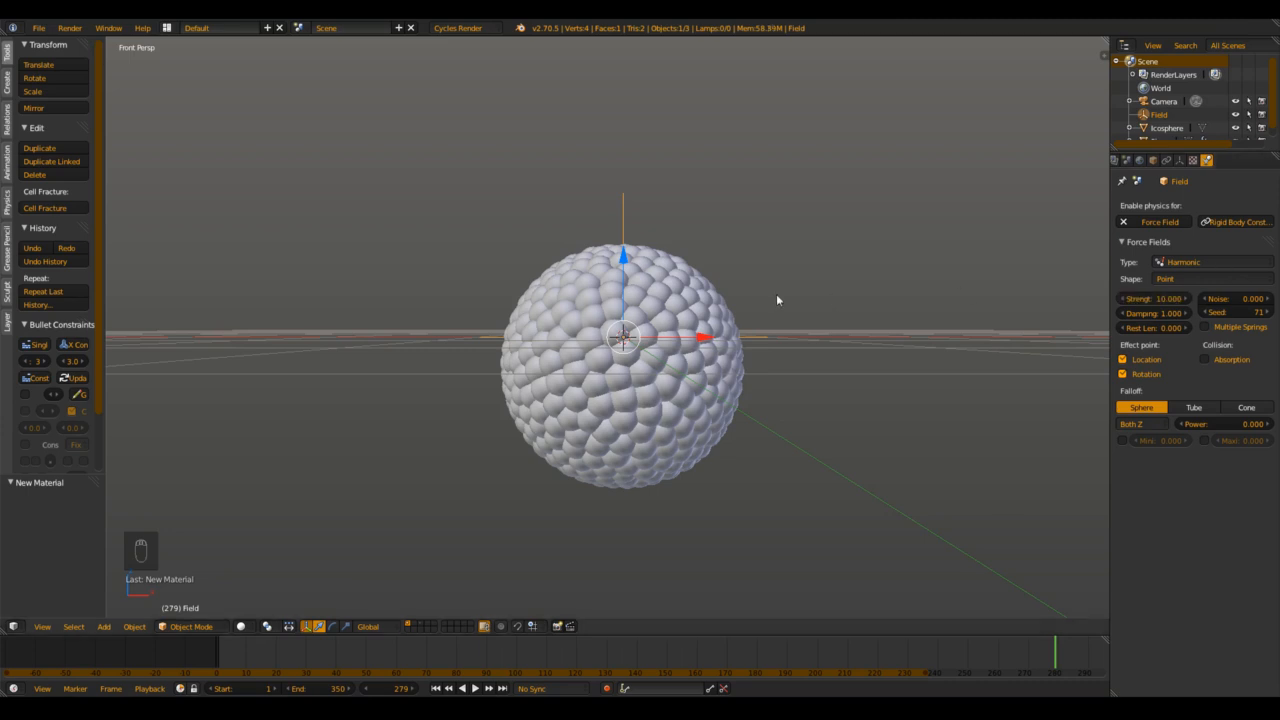
key(shift+Left)
key(alt+a)
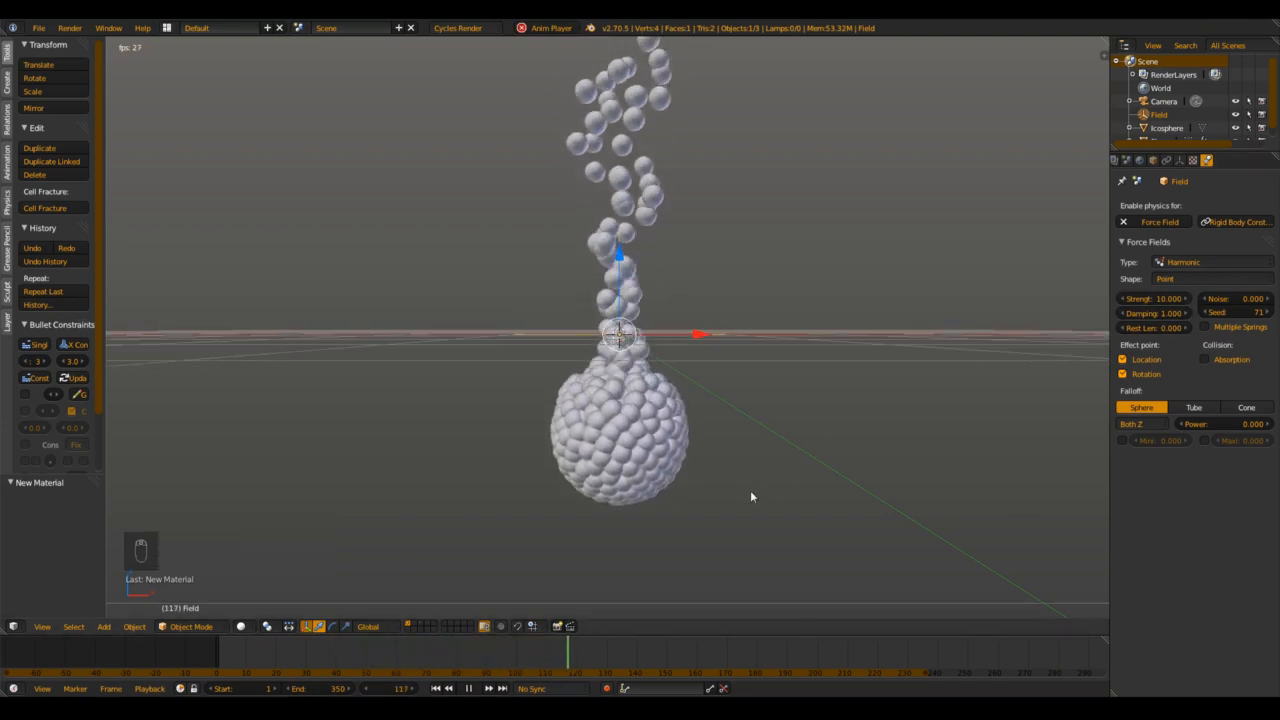
Step: Watch the particle ball form from several angles and stop the playback around frame 336
middle_drag(750, 490, 728, 383)
scroll(671, 409, up, 2)
scroll(722, 440, down, 2)
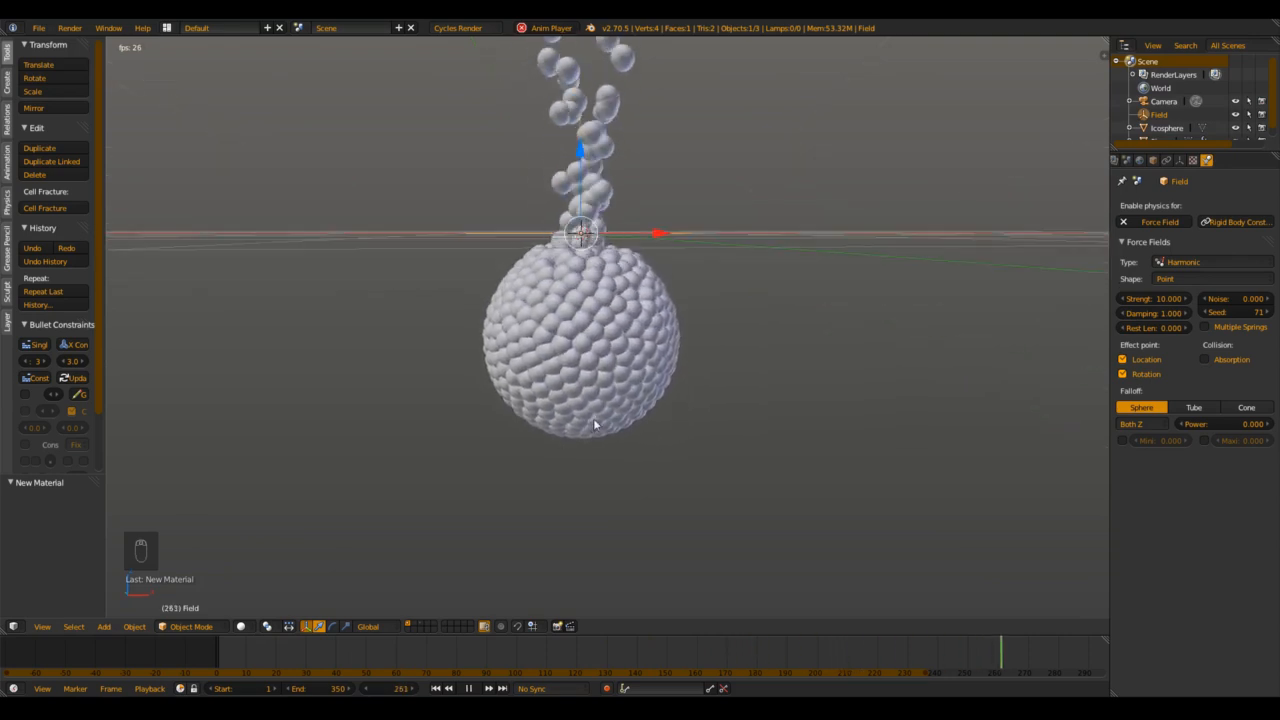
middle_drag(480, 463, 636, 404)
middle_drag(556, 376, 506, 366)
key(alt+a)
Step: Examine closely from several angles how the spheres pack and overlap on the surface of the ball
middle_drag(563, 320, 646, 409)
scroll(580, 368, up, 2)
shift+middle_drag(580, 368, 618, 328)
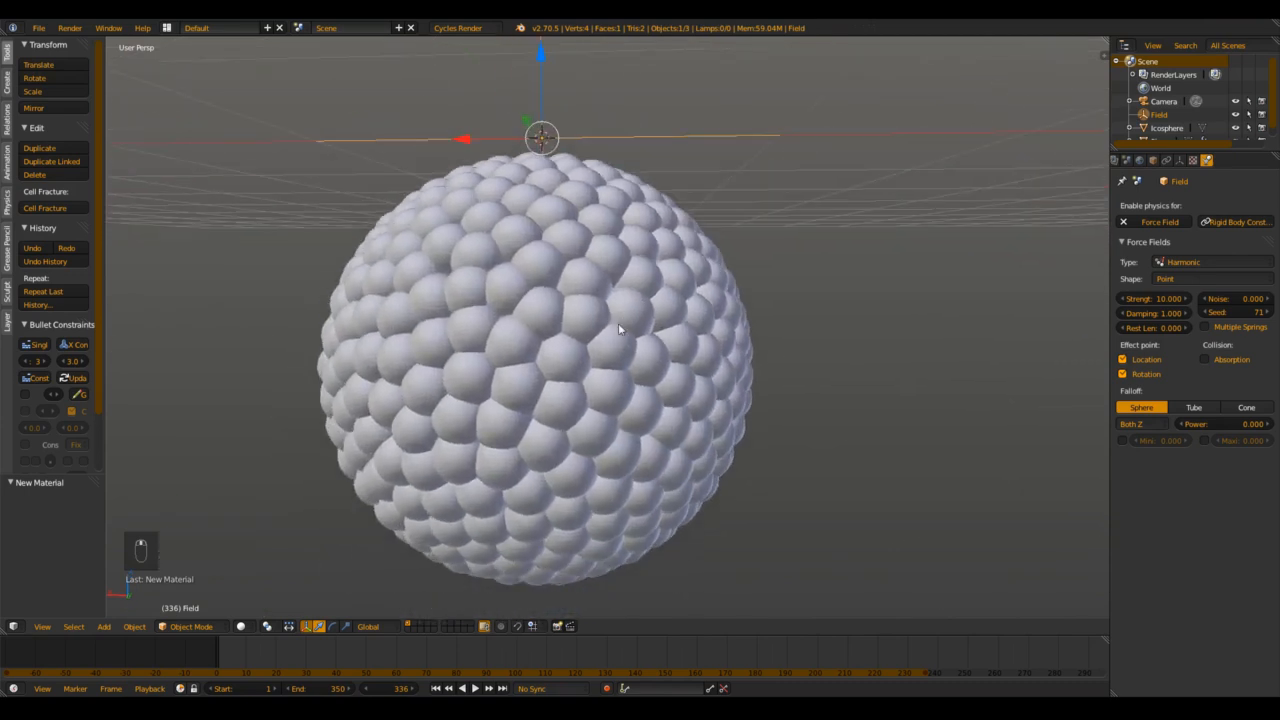
scroll(613, 424, down, 2)
scroll(613, 424, up, 2)
middle_drag(630, 400, 600, 449)
scroll(640, 293, down, 4)
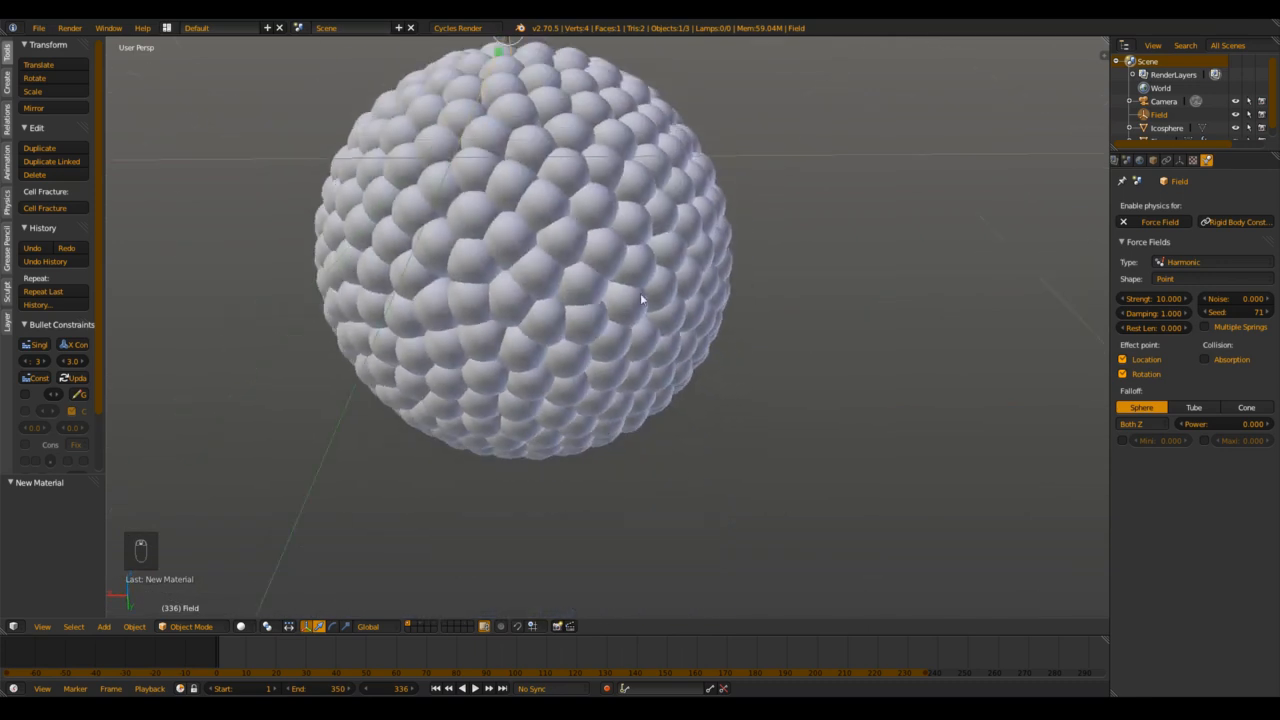
middle_drag(618, 278, 530, 371)
scroll(530, 371, up, 5)
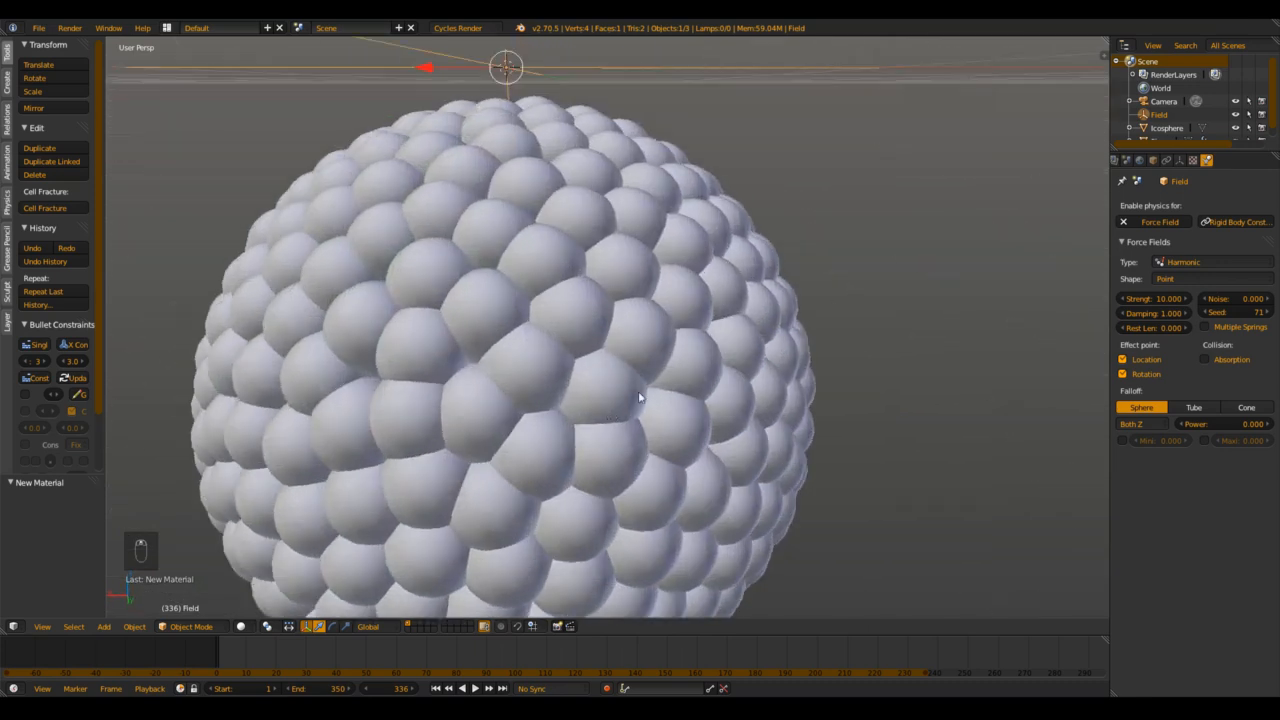
middle_drag(640, 397, 694, 344)
scroll(688, 263, down, 4)
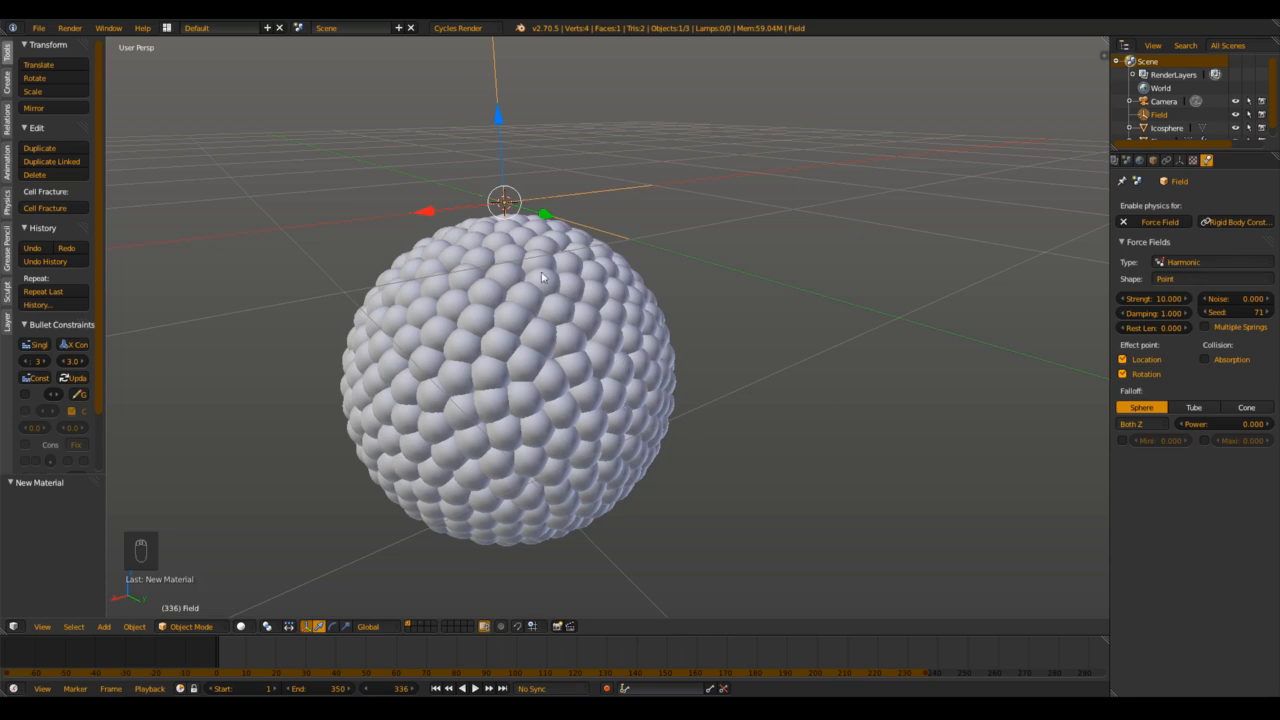
middle_drag(521, 385, 516, 368)
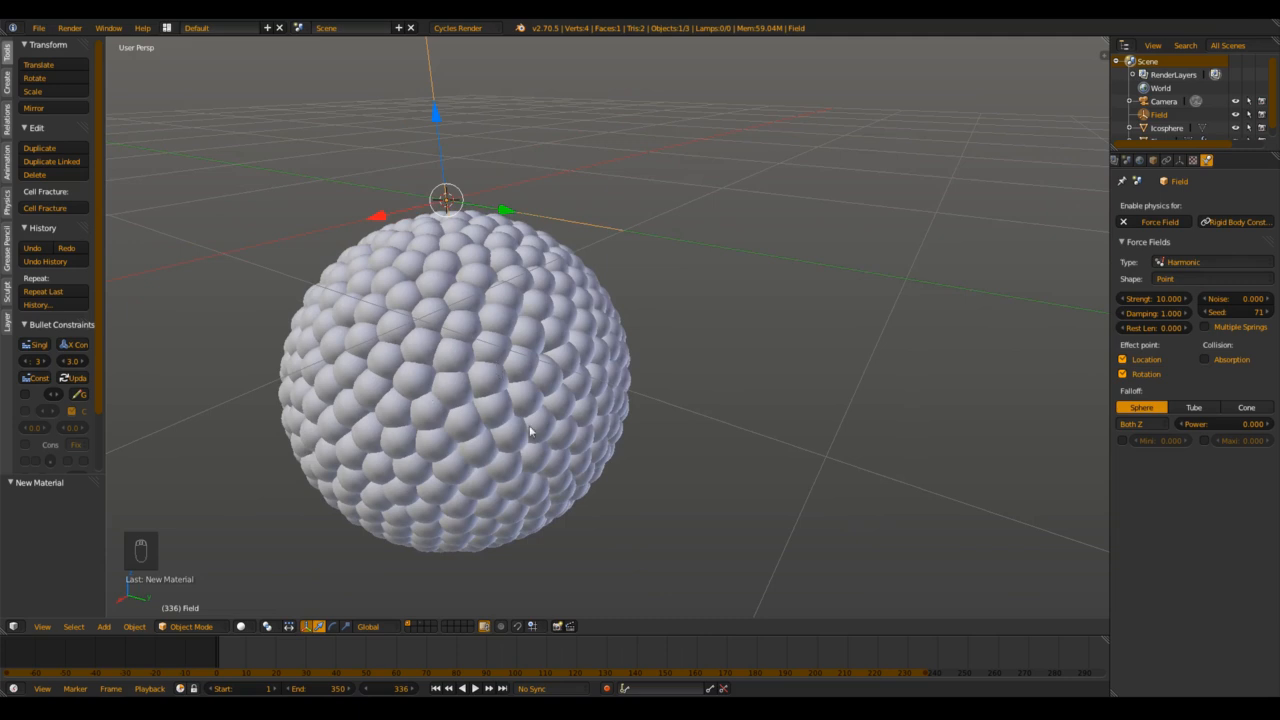
Step: Examine the ball's position relative to the force field and the emitter plane in a wide view of the scene
scroll(677, 357, down, 10)
scroll(657, 339, up, 5)
shift+middle_drag(611, 346, 616, 392)
scroll(560, 345, down, 3)
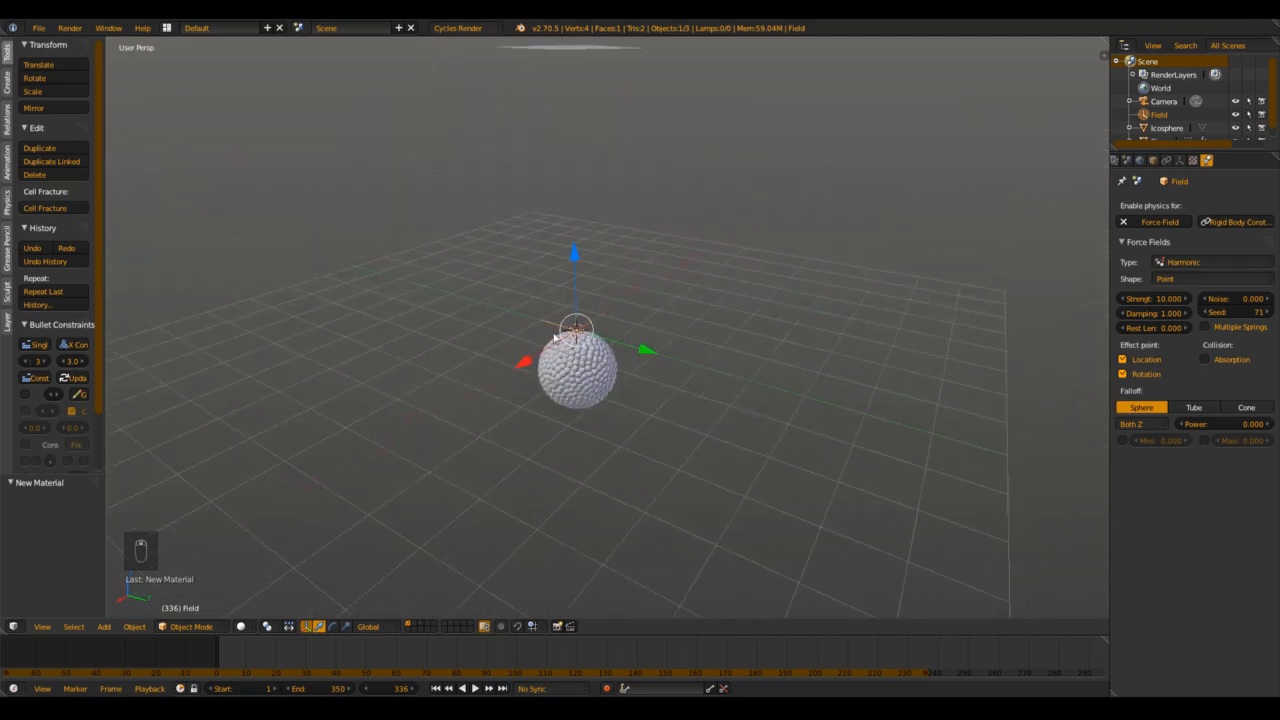
middle_drag(555, 338, 620, 464)
shift+middle_drag(600, 296, 617, 347)
scroll(617, 347, up, 3)
shift+middle_drag(640, 413, 652, 464)
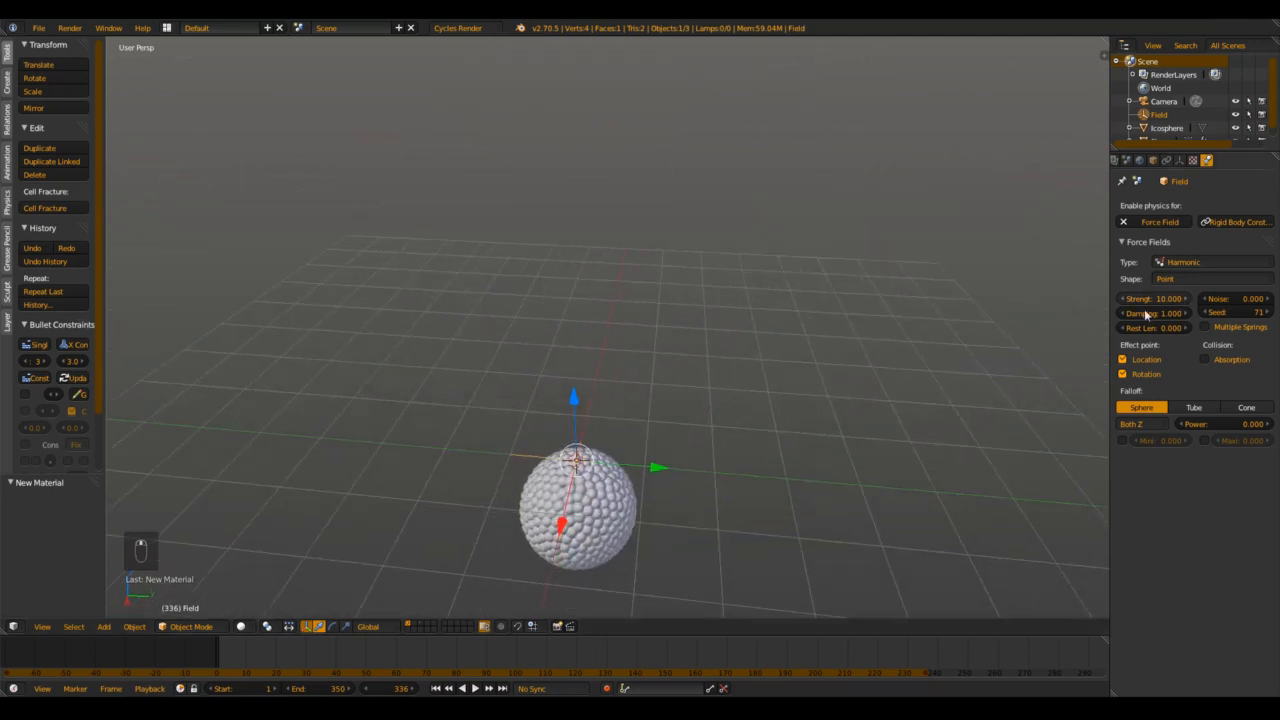
Step: Select the emitter plane and bring up its particle settings with the Velocity, Physics and Render sections collapsed
scroll(394, 466, down, 4)
middle_drag(394, 466, 511, 446)
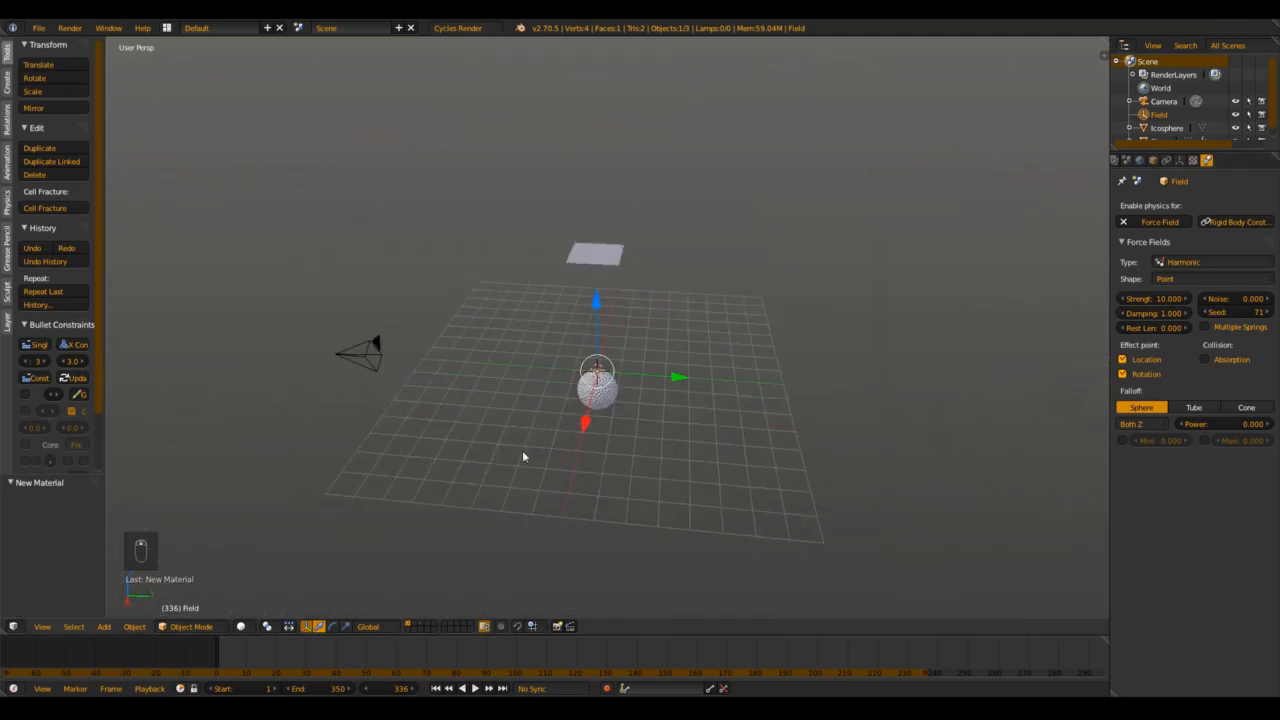
scroll(525, 448, up, 6)
scroll(301, 490, down, 5)
scroll(623, 468, up, 3)
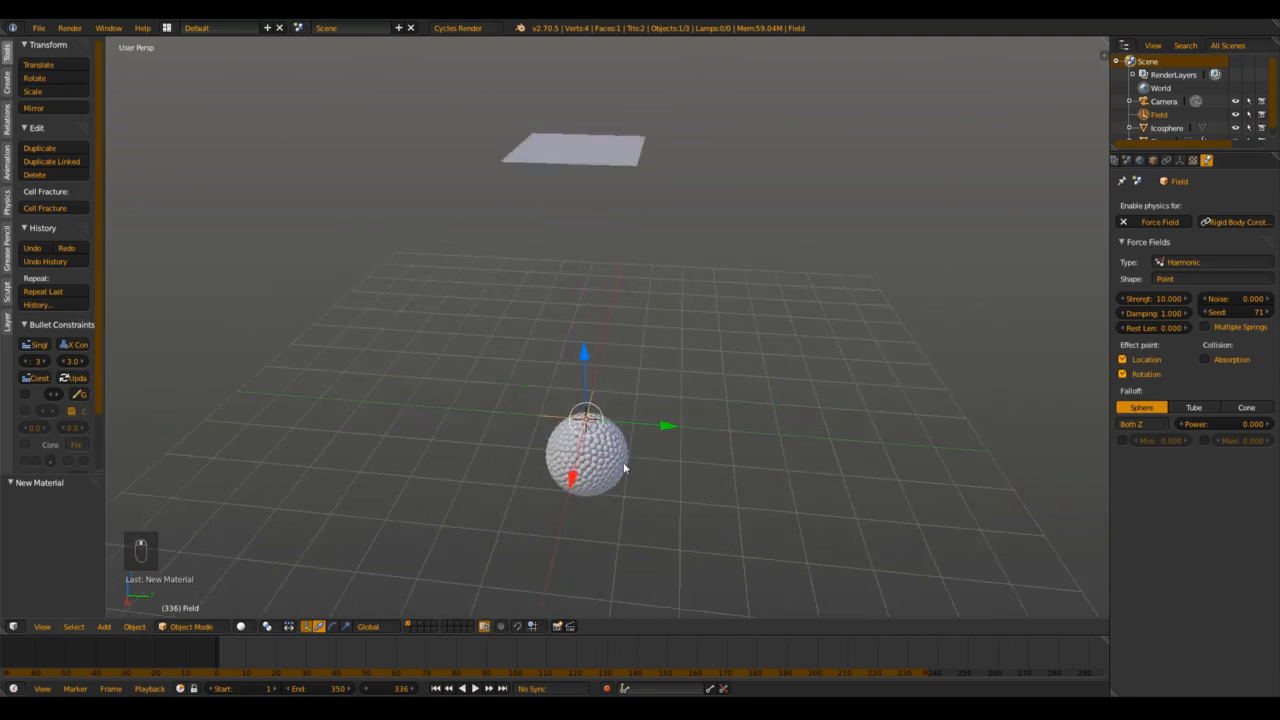
middle_drag(624, 467, 762, 427)
right_click(605, 125)
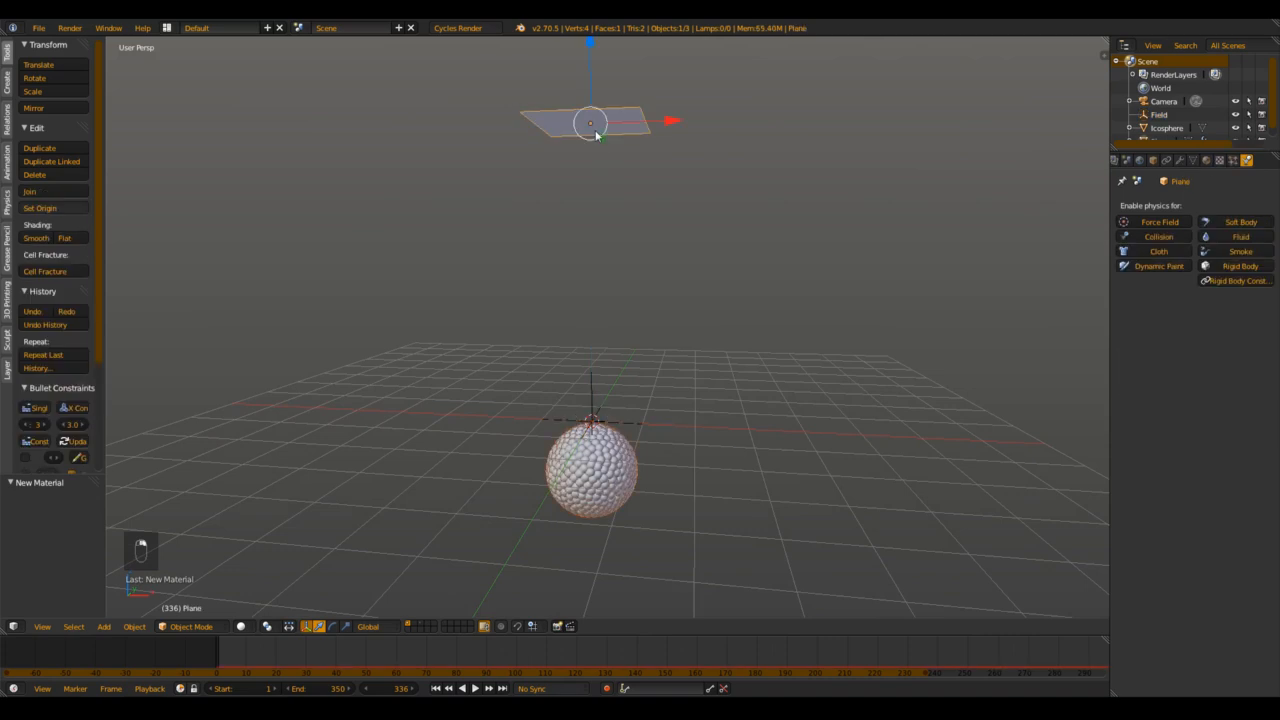
click(1234, 161)
scroll(1236, 285, up, 6)
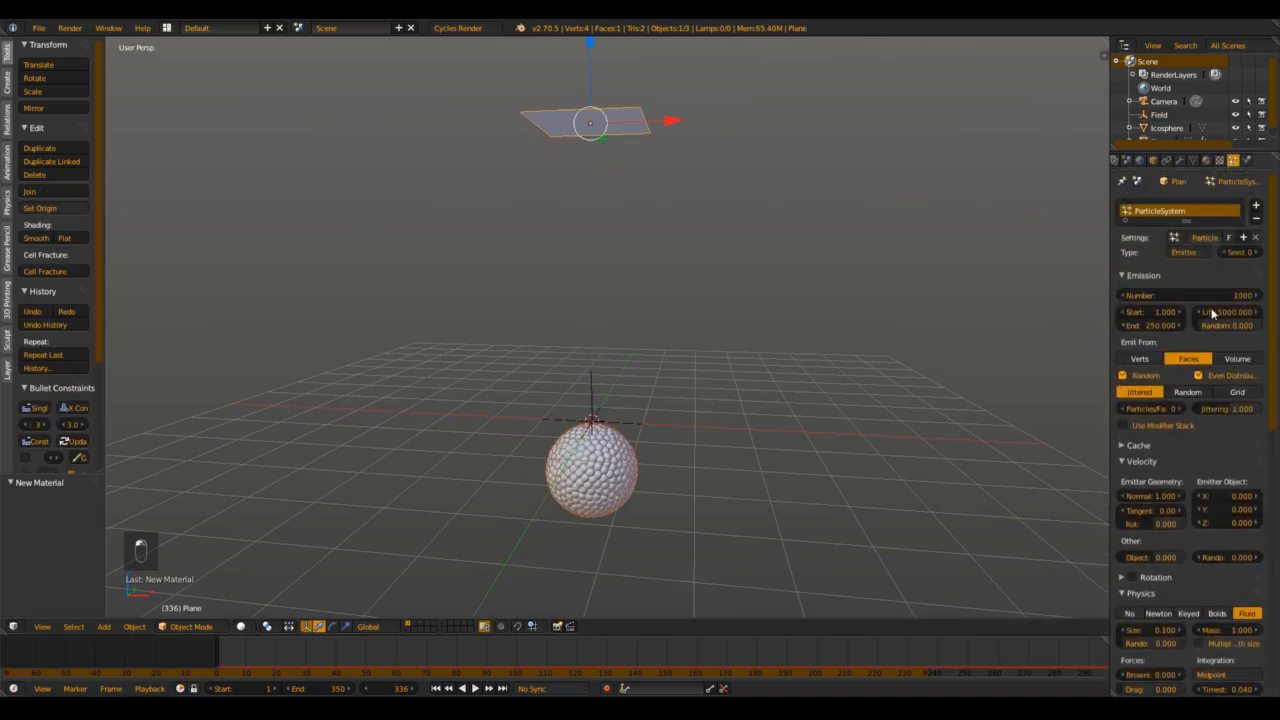
click(1153, 462)
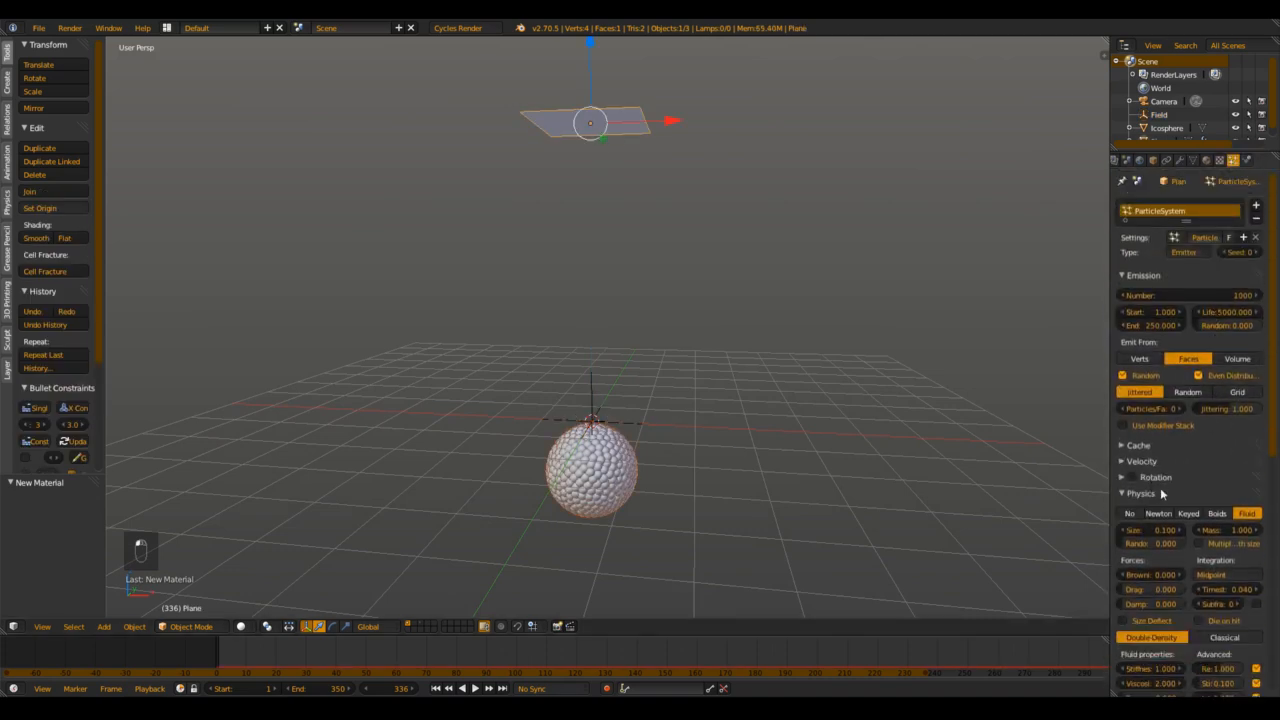
click(1150, 494)
click(1151, 510)
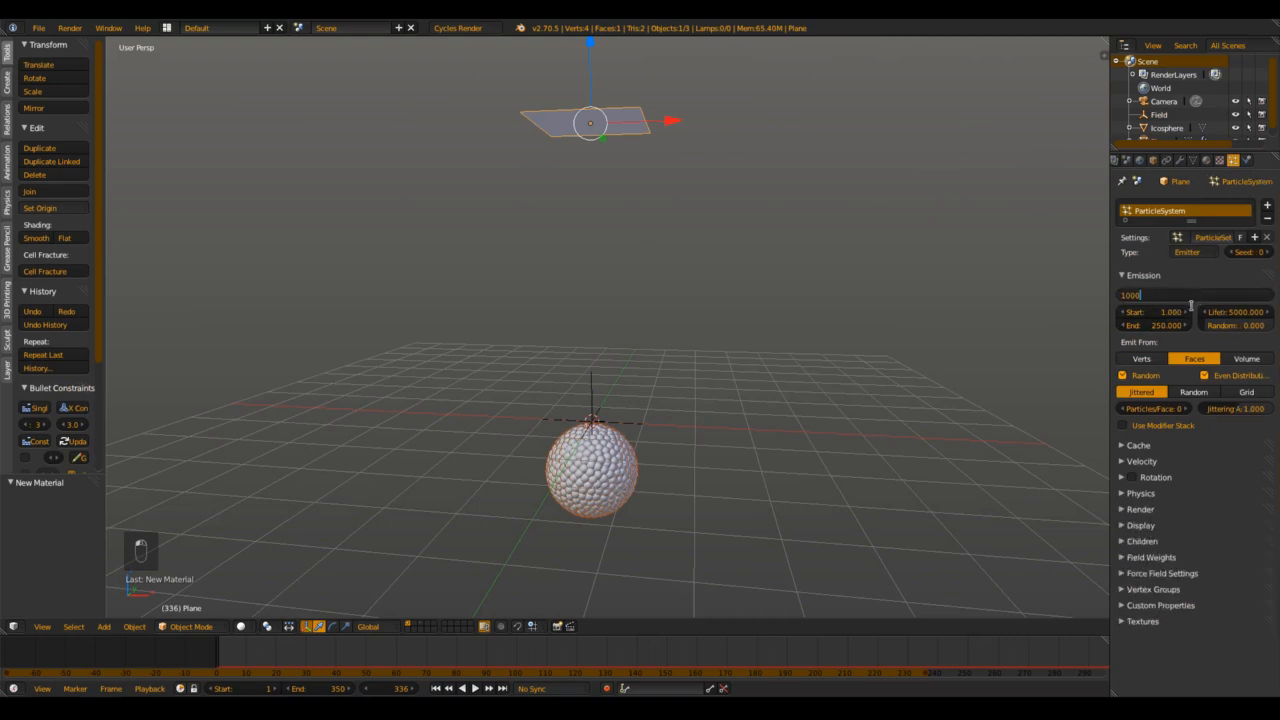
Step: Set the plane's particle number to 10000 and replay the simulation from the first frame
key(Return)
key(shift+Left)
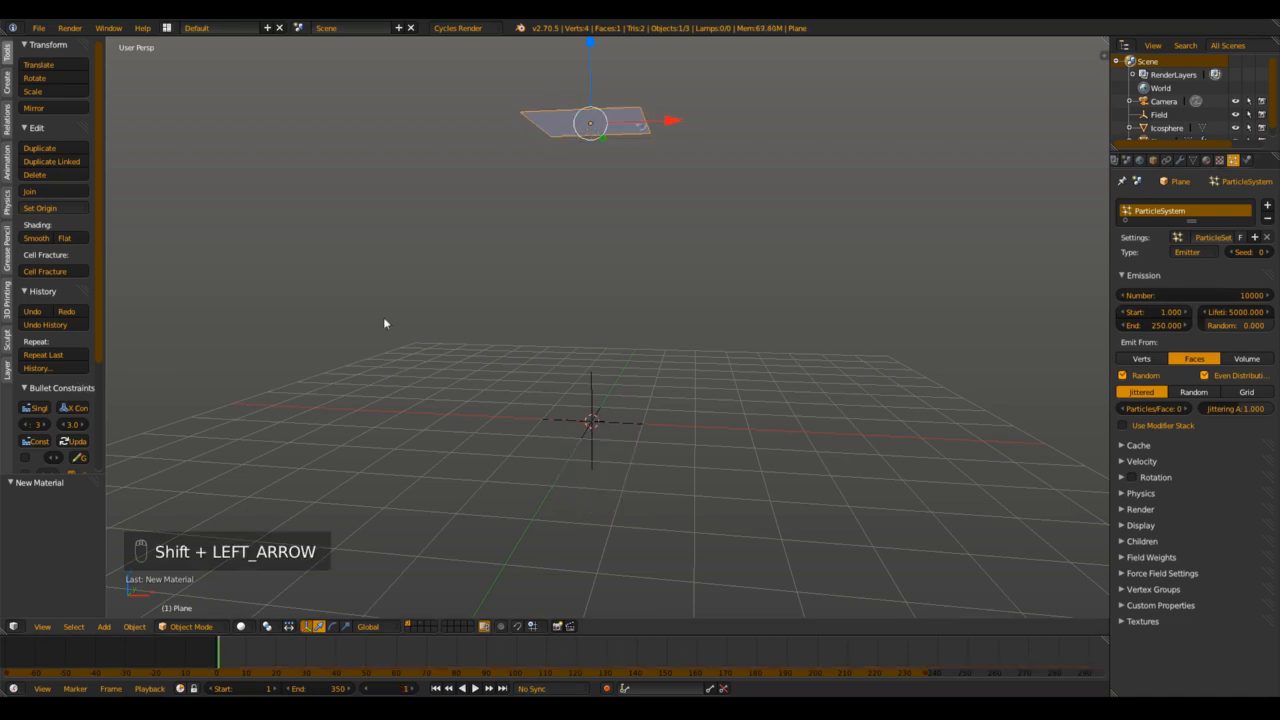
key(alt+a)
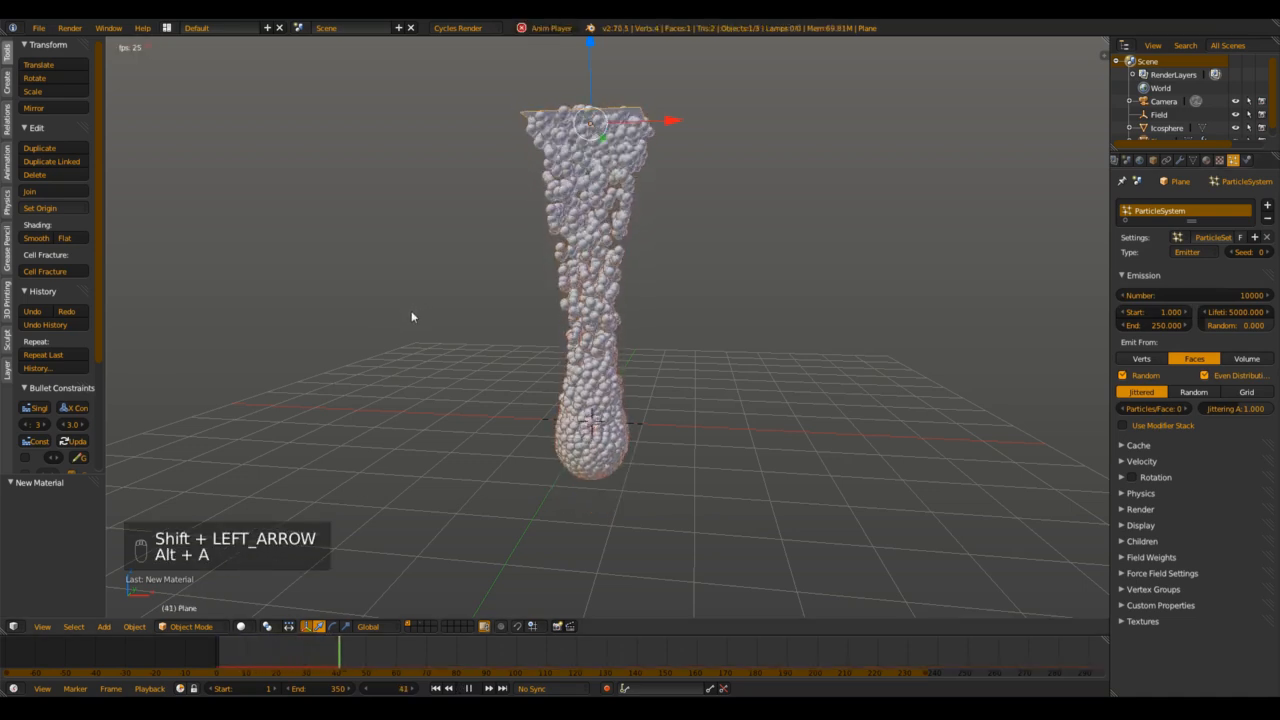
Step: Watch the growing particle ball from several angles and stop the playback around frame 309
middle_drag(434, 318, 575, 292)
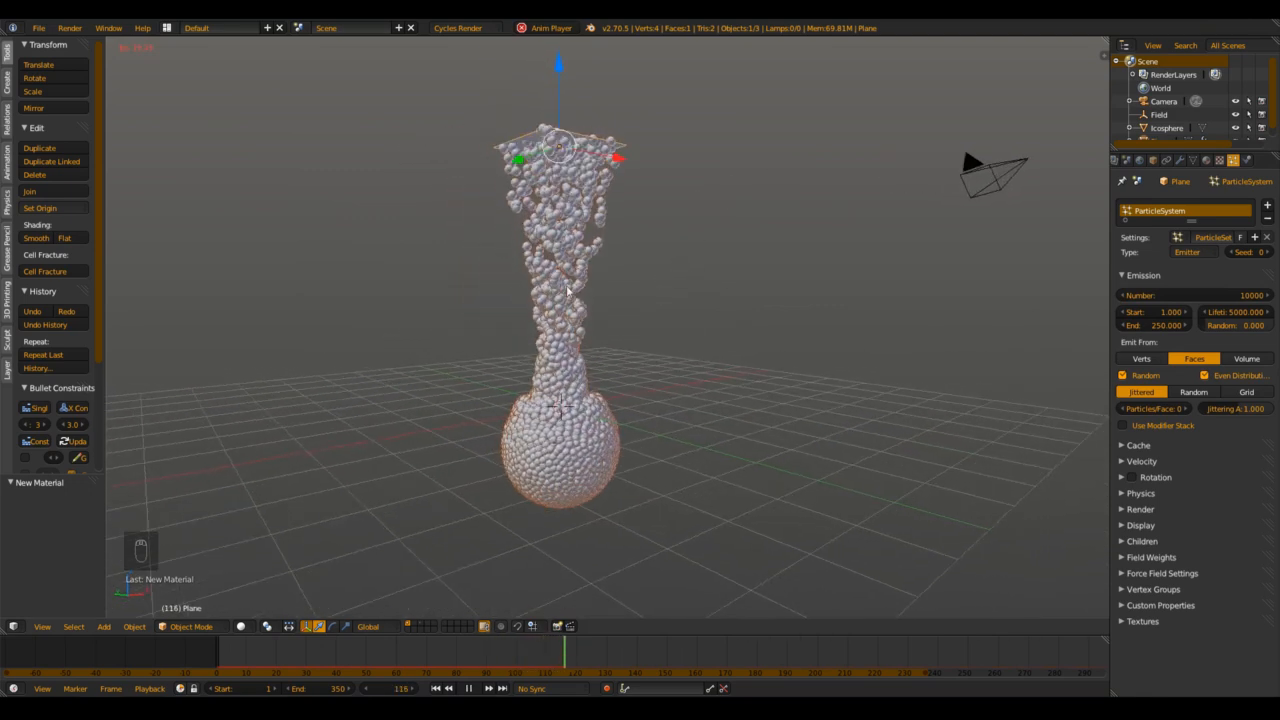
scroll(562, 287, up, 3)
scroll(610, 380, down, 1)
middle_drag(625, 403, 590, 451)
scroll(590, 451, down, 2)
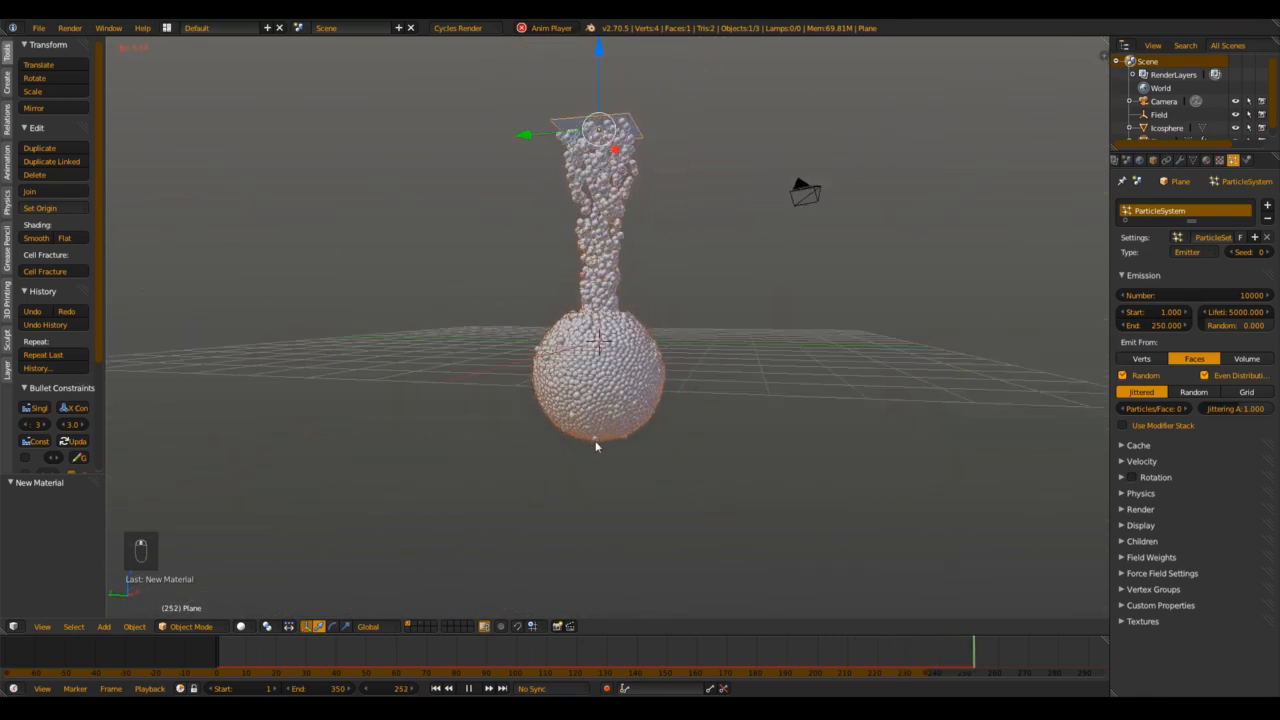
scroll(633, 407, up, 4)
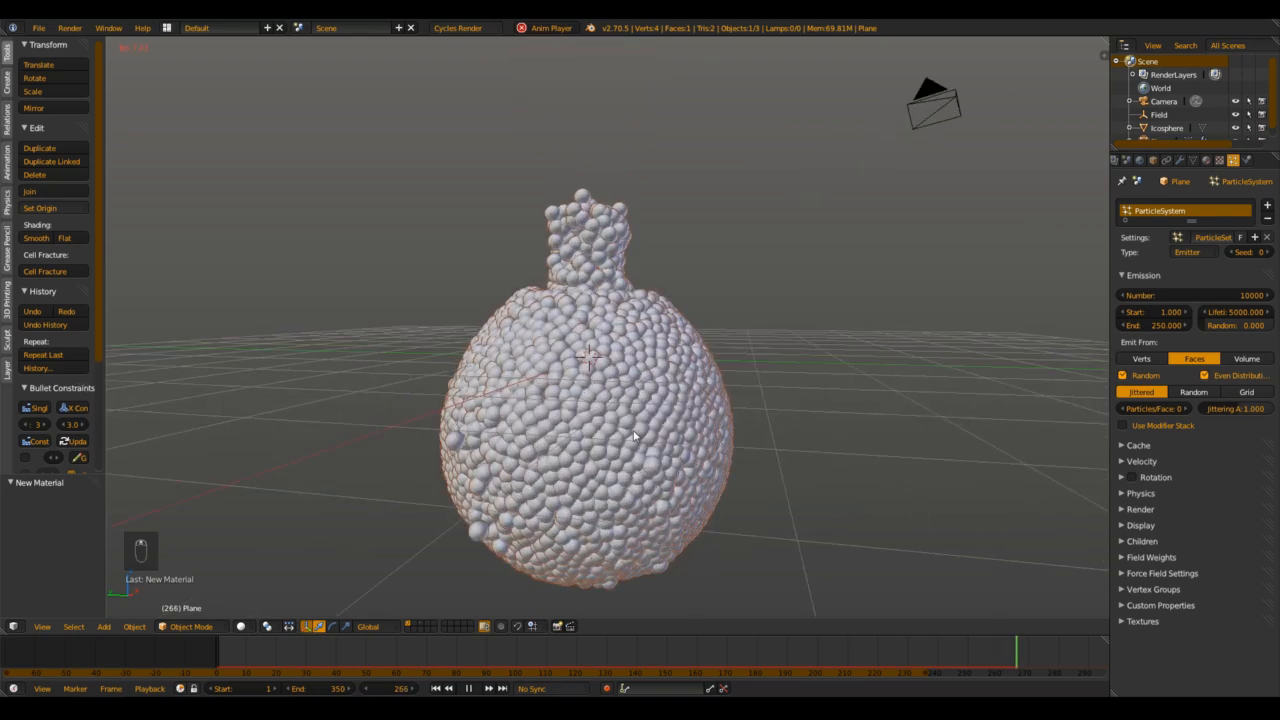
mouse_move(633, 407)
middle_down()
mouse_move(687, 384)
mouse_move(659, 441)
mouse_move(657, 430)
mouse_move(594, 481)
mouse_move(642, 398)
middle_up()
key(alt+a)
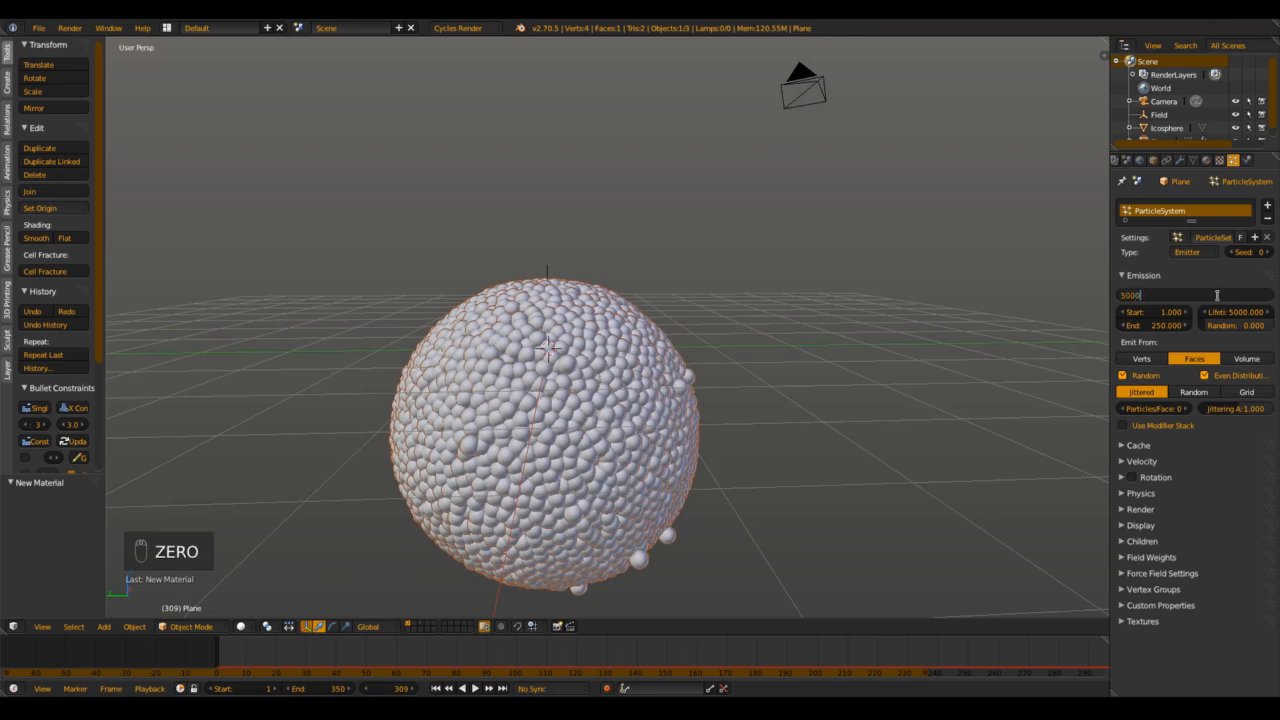
Step: Set the particle number to 5000 and replay the simulation from the first frame
key(Return)
key(shift+Left)
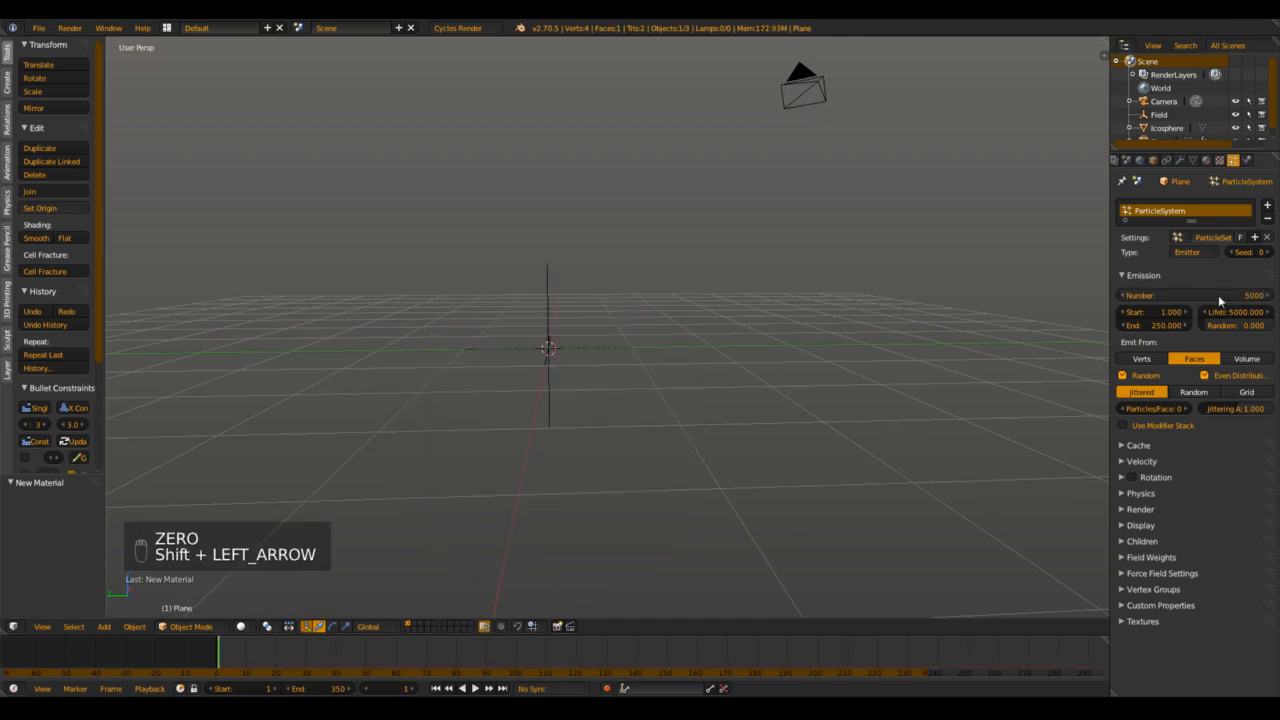
key(alt+a)
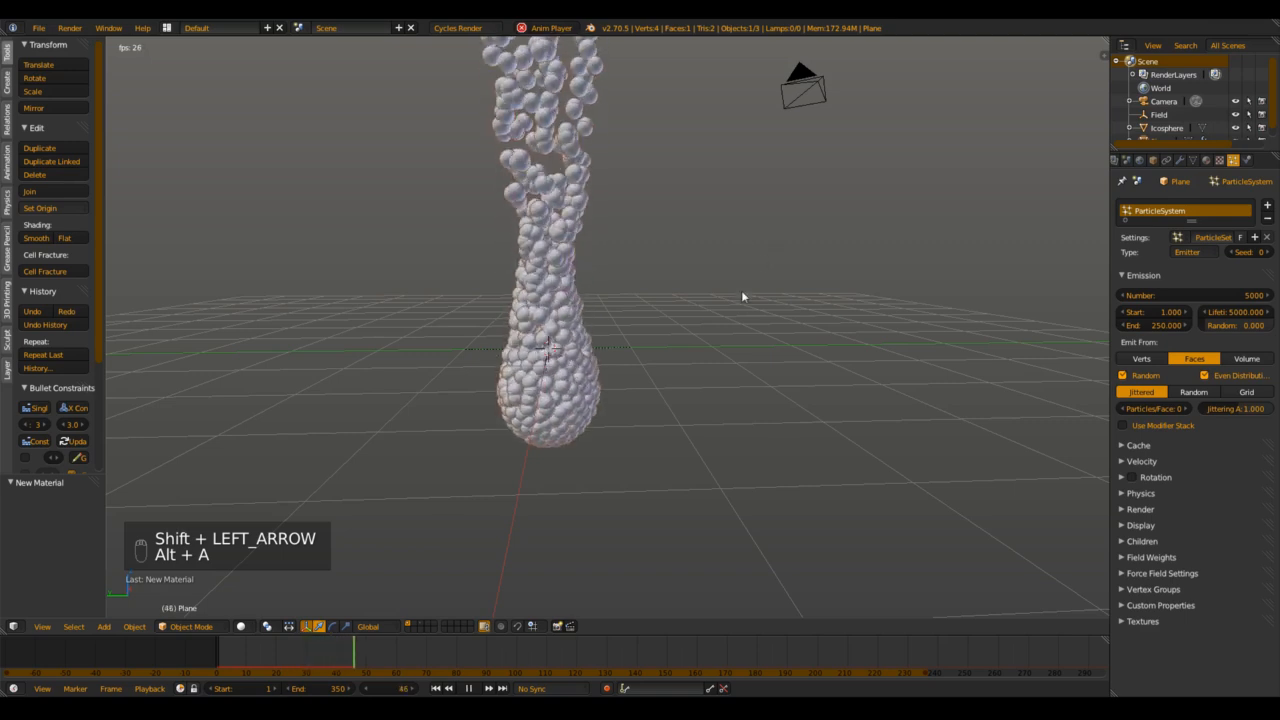
middle_drag(631, 386, 703, 423)
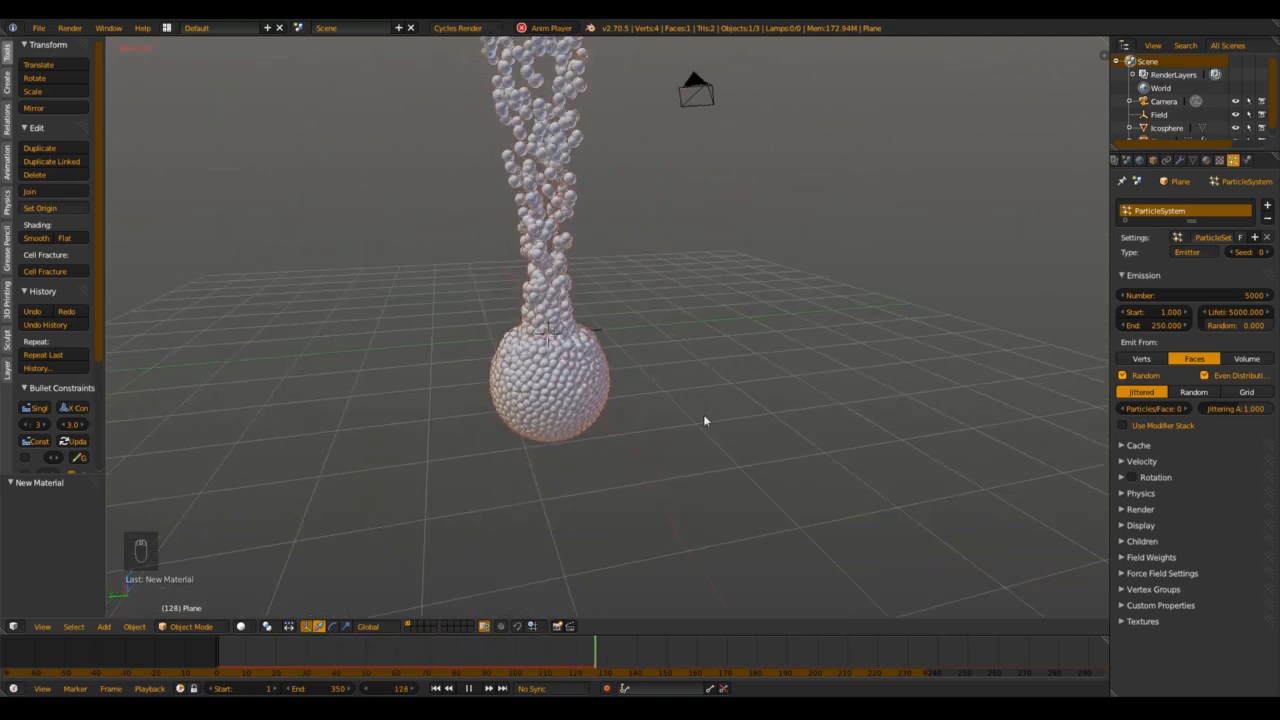
Step: Review the particle system's cache, velocity and fluid physics settings during playback, and stop around frame 285
click(1146, 276)
click(1140, 291)
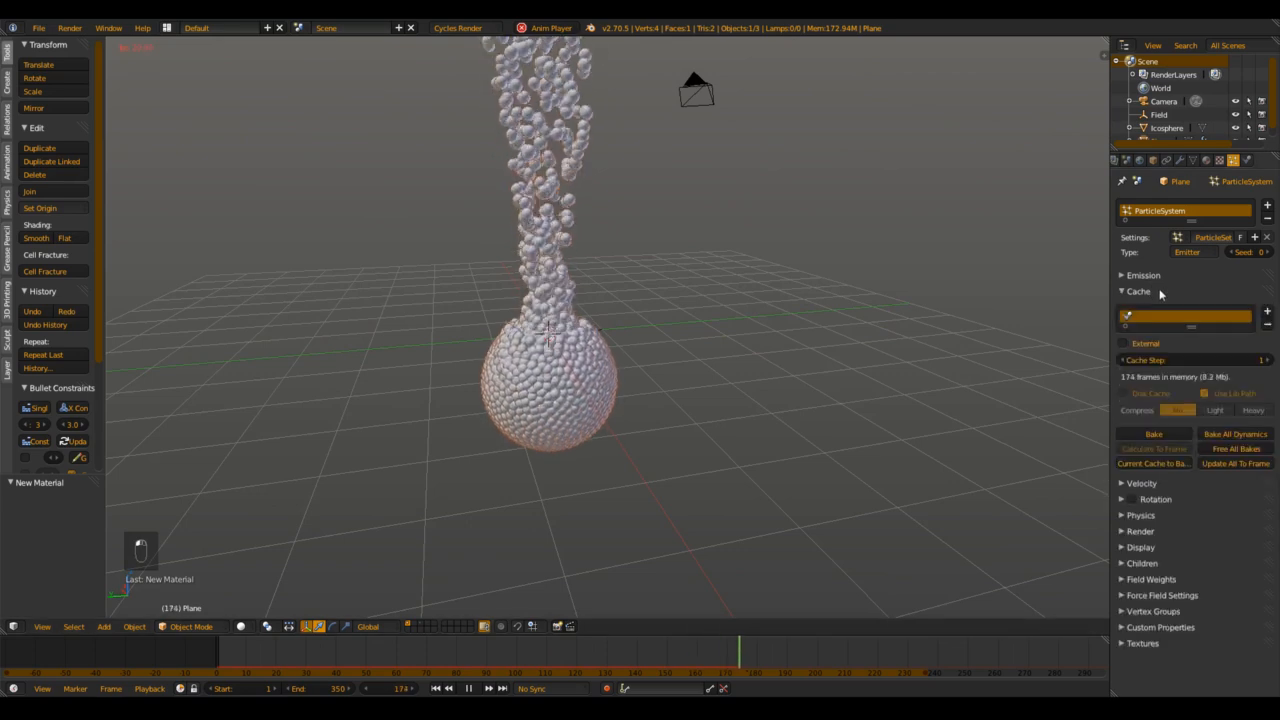
click(1160, 292)
click(1158, 293)
click(1160, 293)
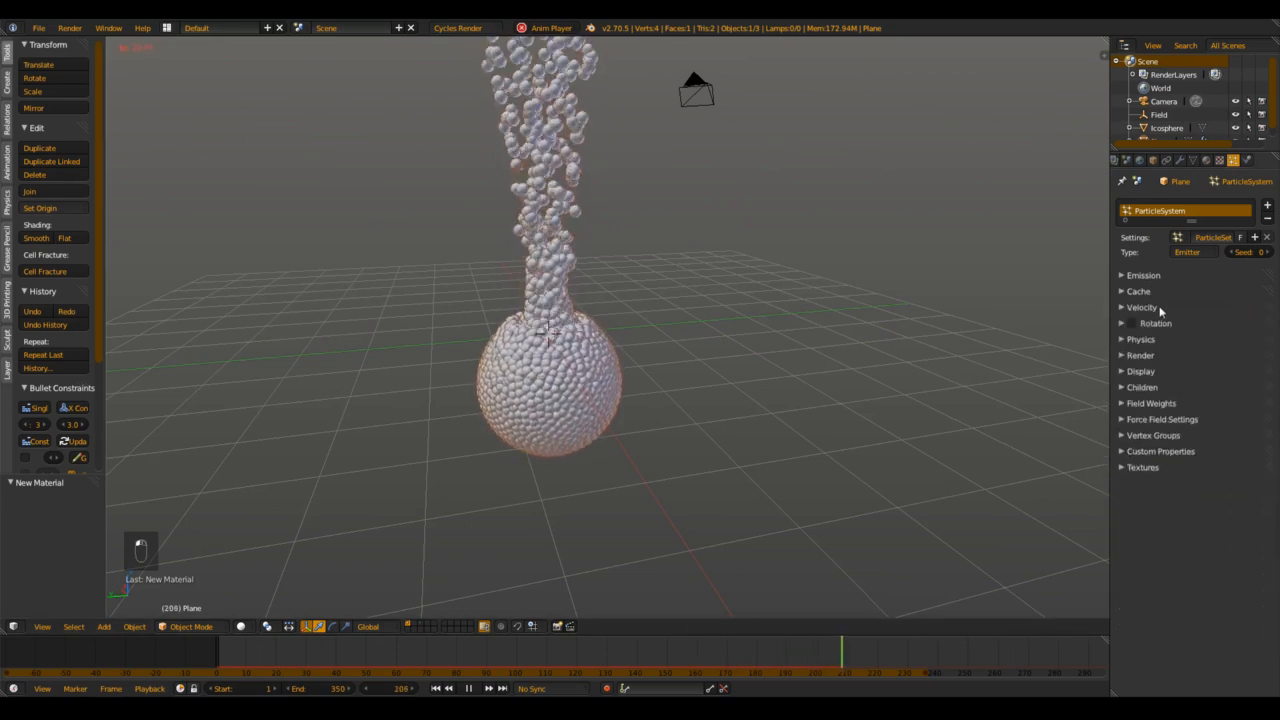
click(1153, 308)
click(1153, 309)
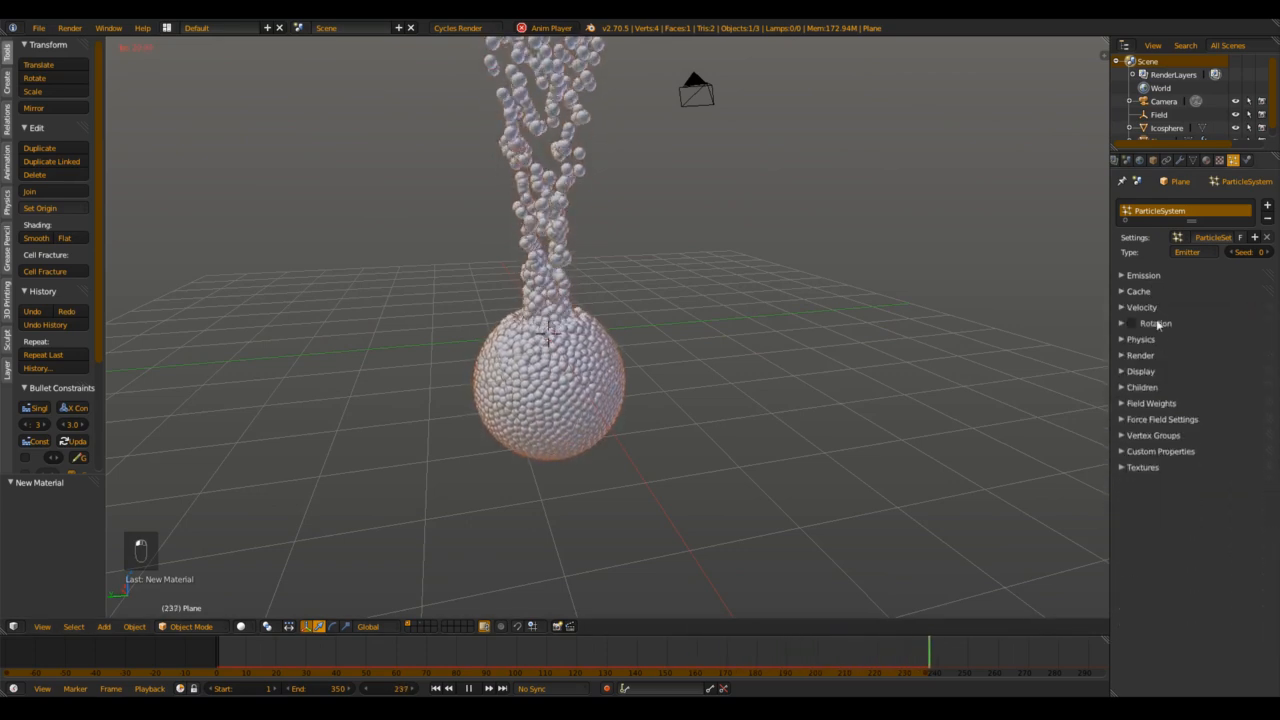
click(1158, 339)
scroll(1238, 425, down, 3)
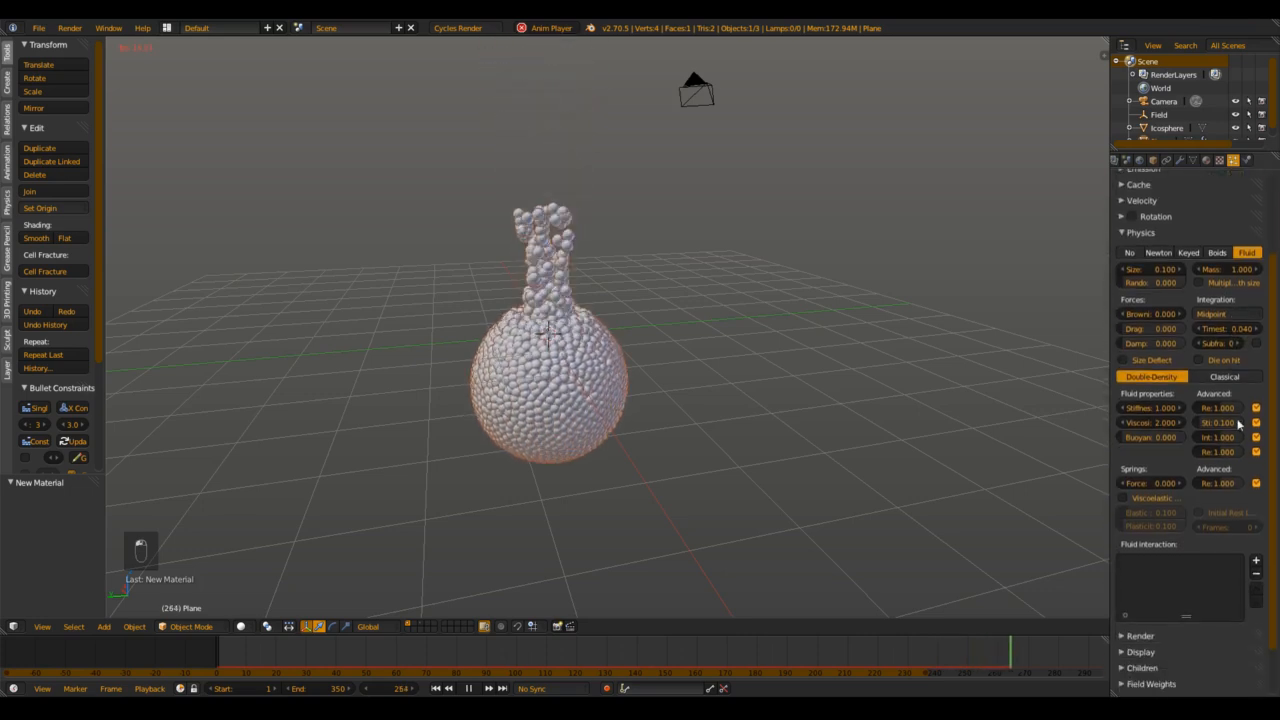
key(alt+a)
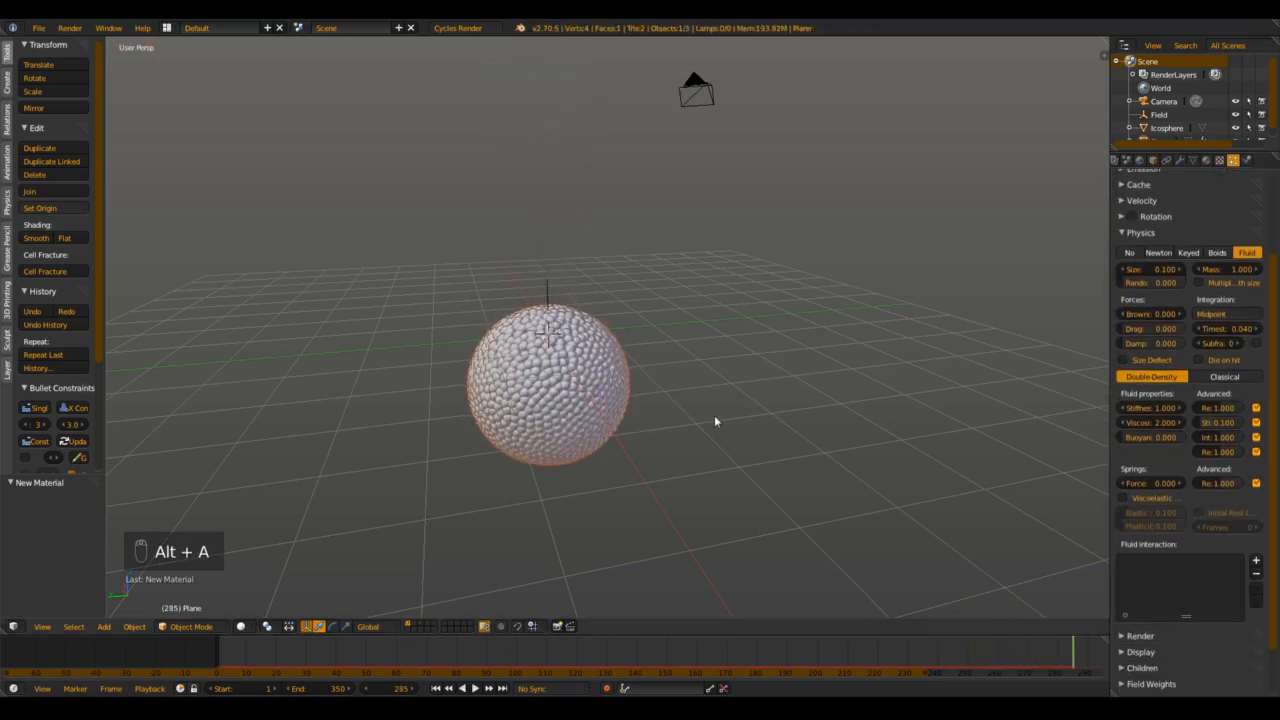
Step: Widen the properties area to read the full fluid physics setting names, including Subframes, and narrow it again
scroll(680, 408, up, 4)
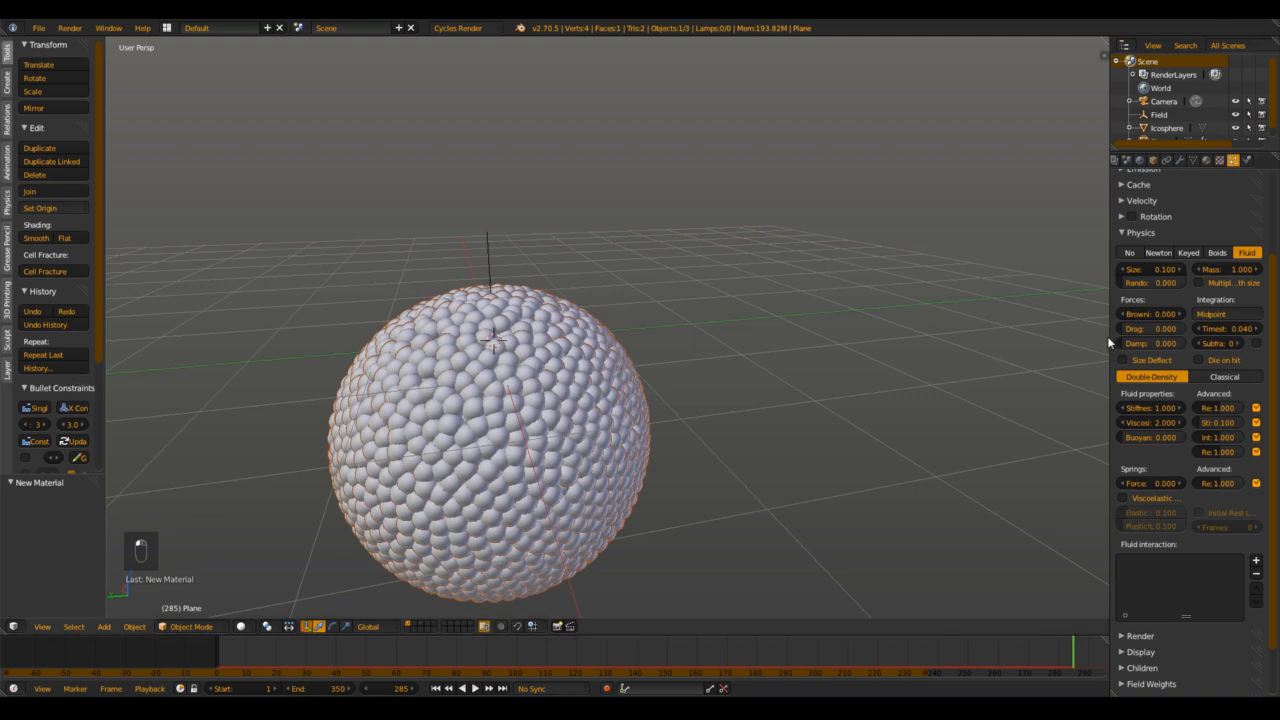
drag(1110, 338, 931, 343)
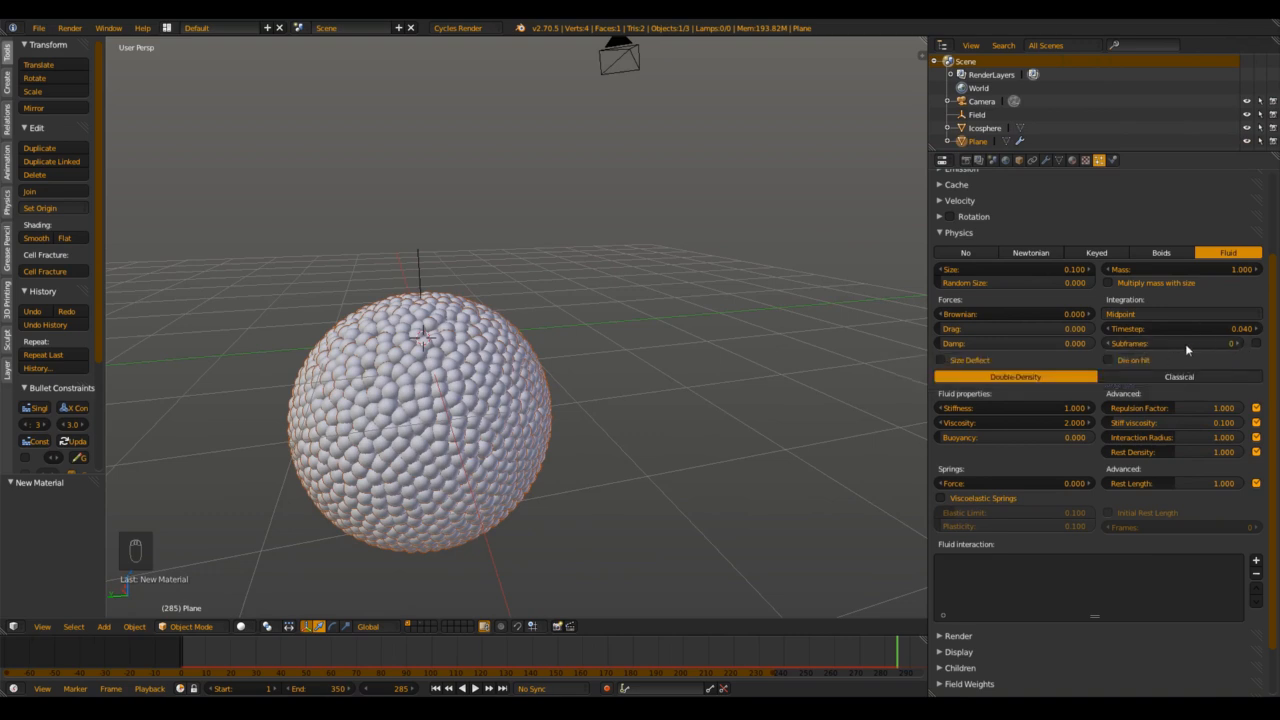
drag(1186, 346, 1206, 349)
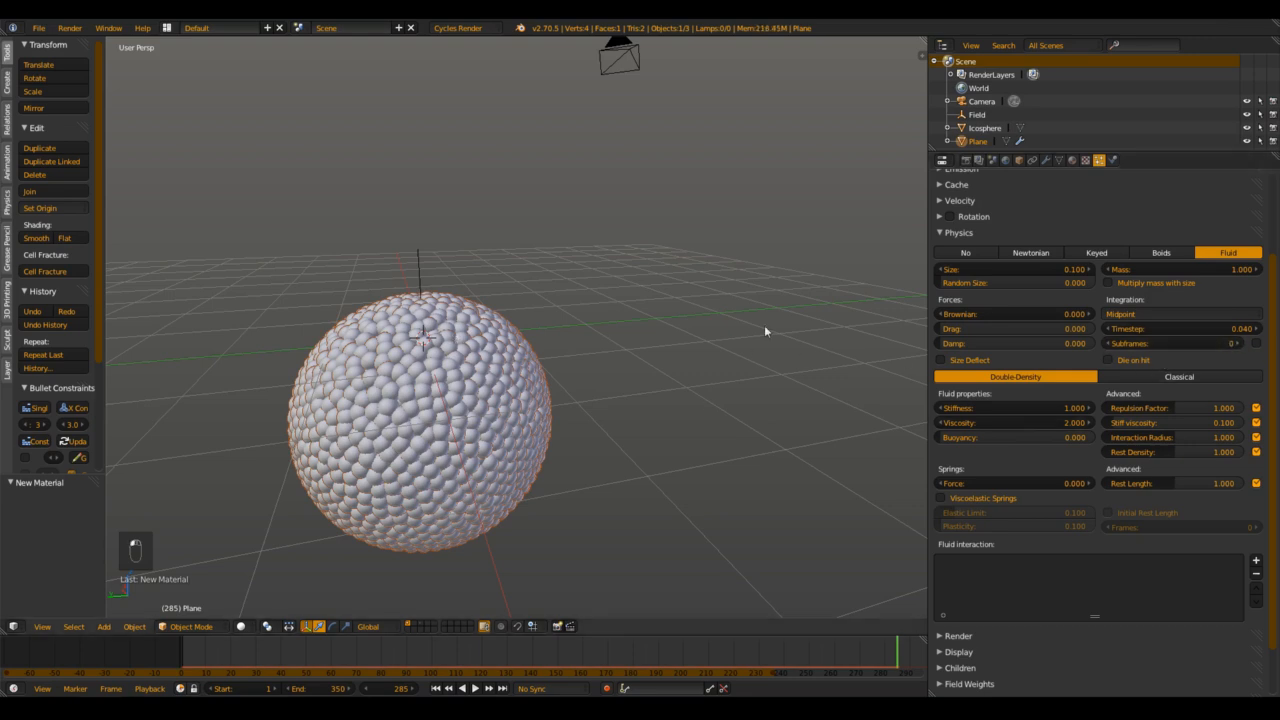
drag(946, 340, 1062, 258)
Step: Deselect everything and preview the particle ball close up in rendered shading
scroll(583, 436, down, 4)
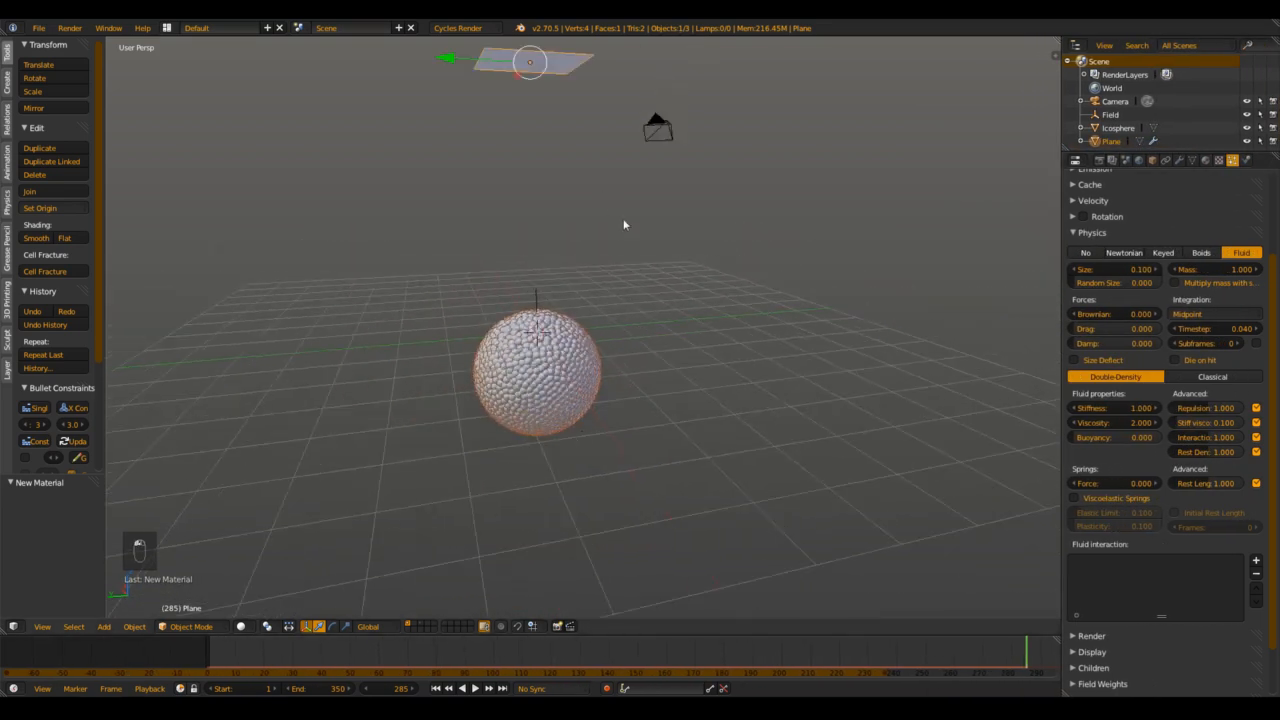
middle_drag(623, 224, 554, 384)
key(a)
key(shift+a)
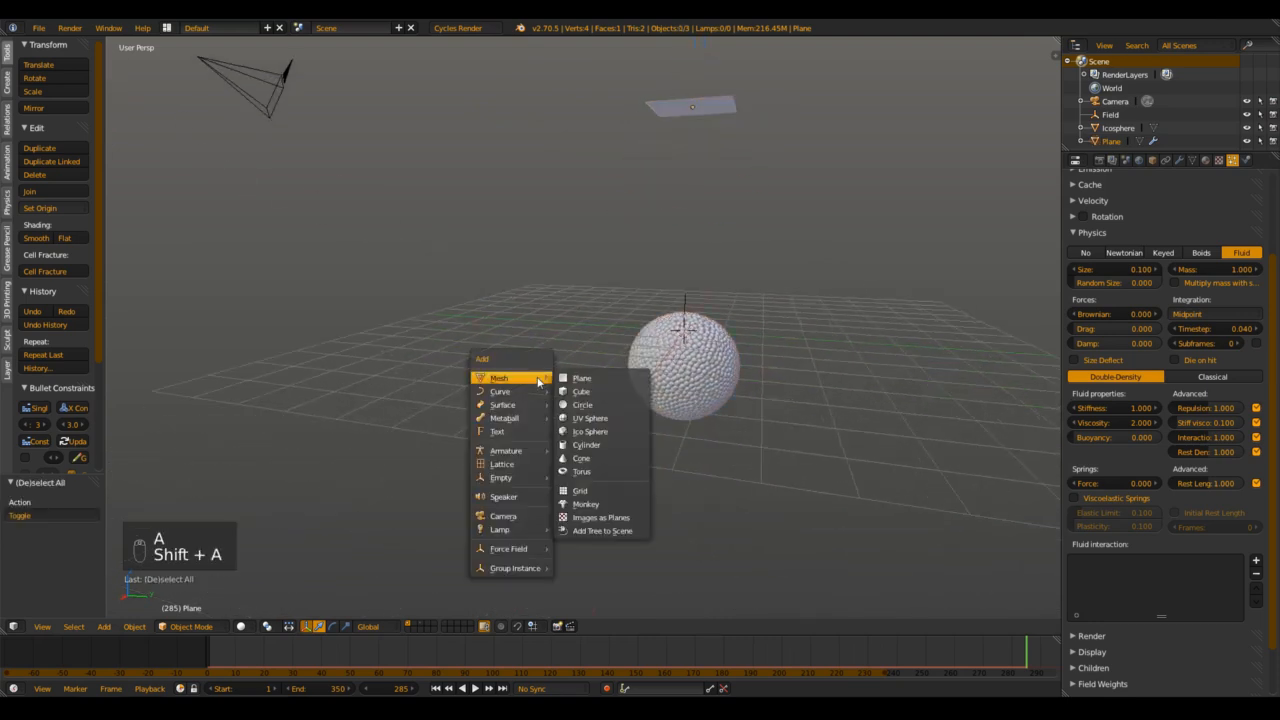
key(shift+z)
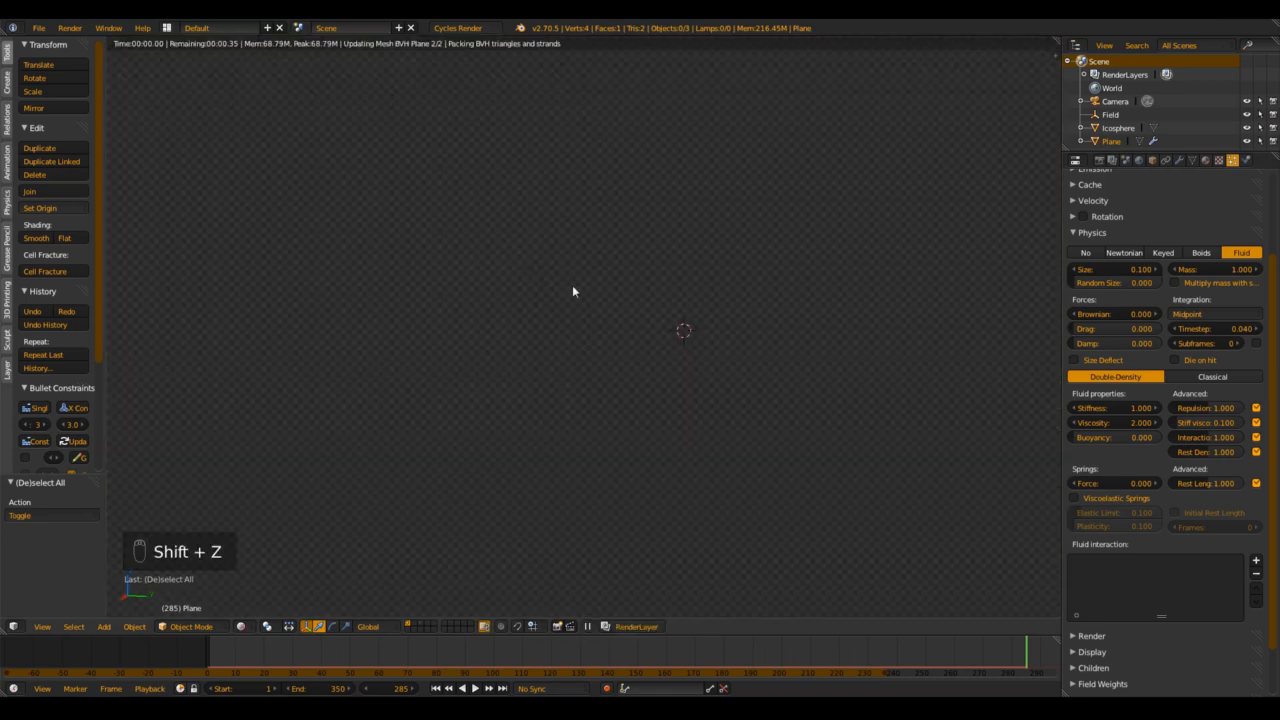
scroll(700, 350, up, 4)
shift+middle_drag(774, 383, 335, 286)
scroll(360, 288, up, 5)
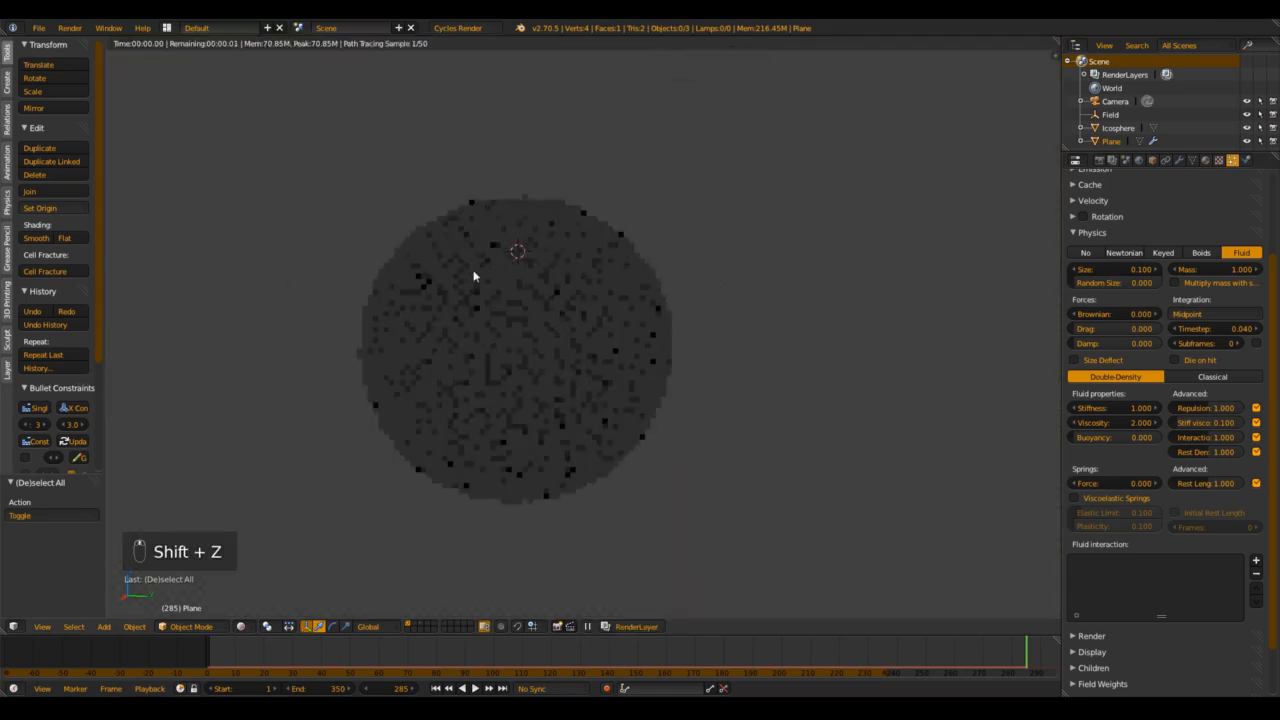
shift+middle_drag(467, 281, 677, 229)
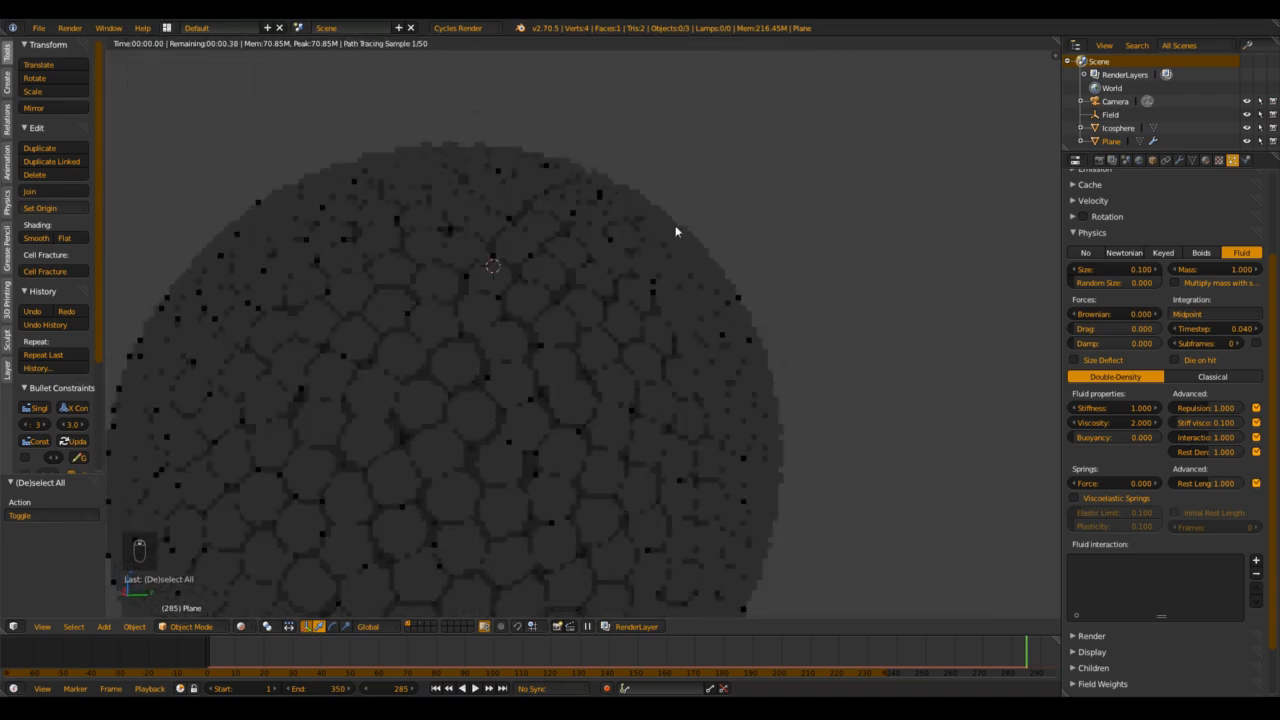
Step: Enable nodes for the world surface and assign an Environment Texture to its background color
click(1141, 161)
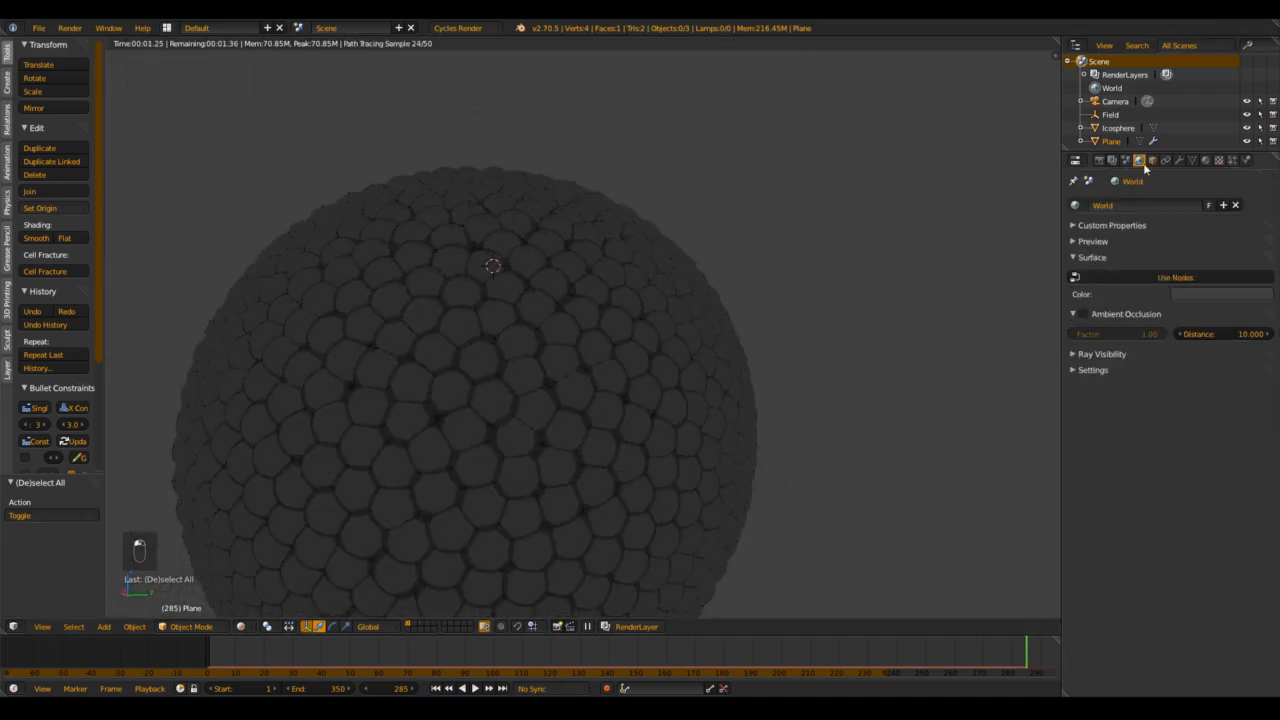
click(1157, 277)
click(1265, 302)
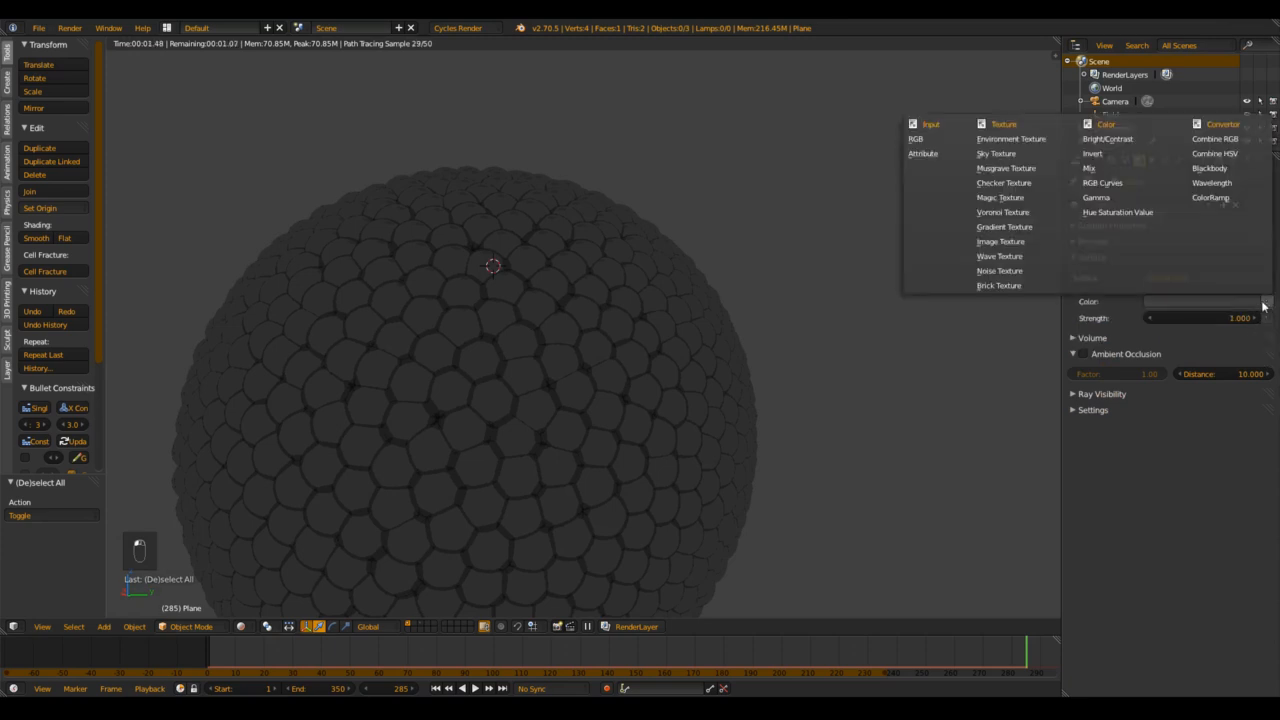
click(1022, 143)
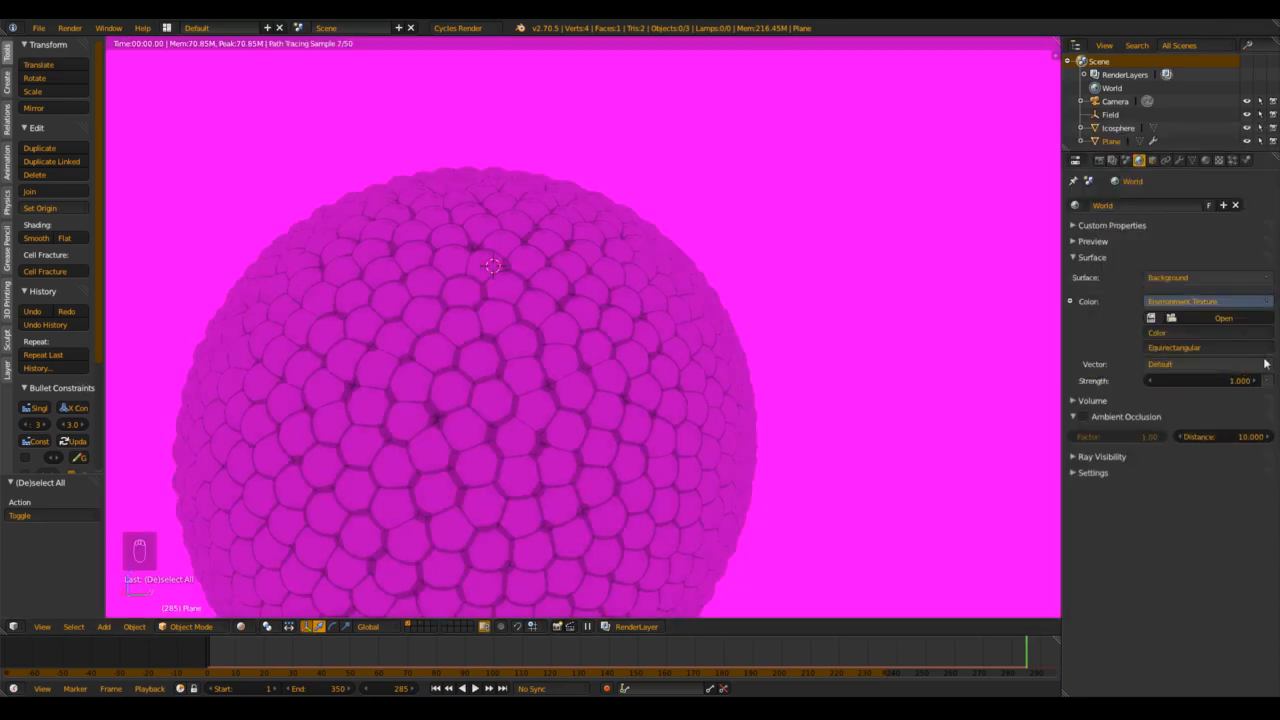
Step: Load Photo-studio-with-umbrella.jpg from the hdri folder as the world's environment image
click(1224, 317)
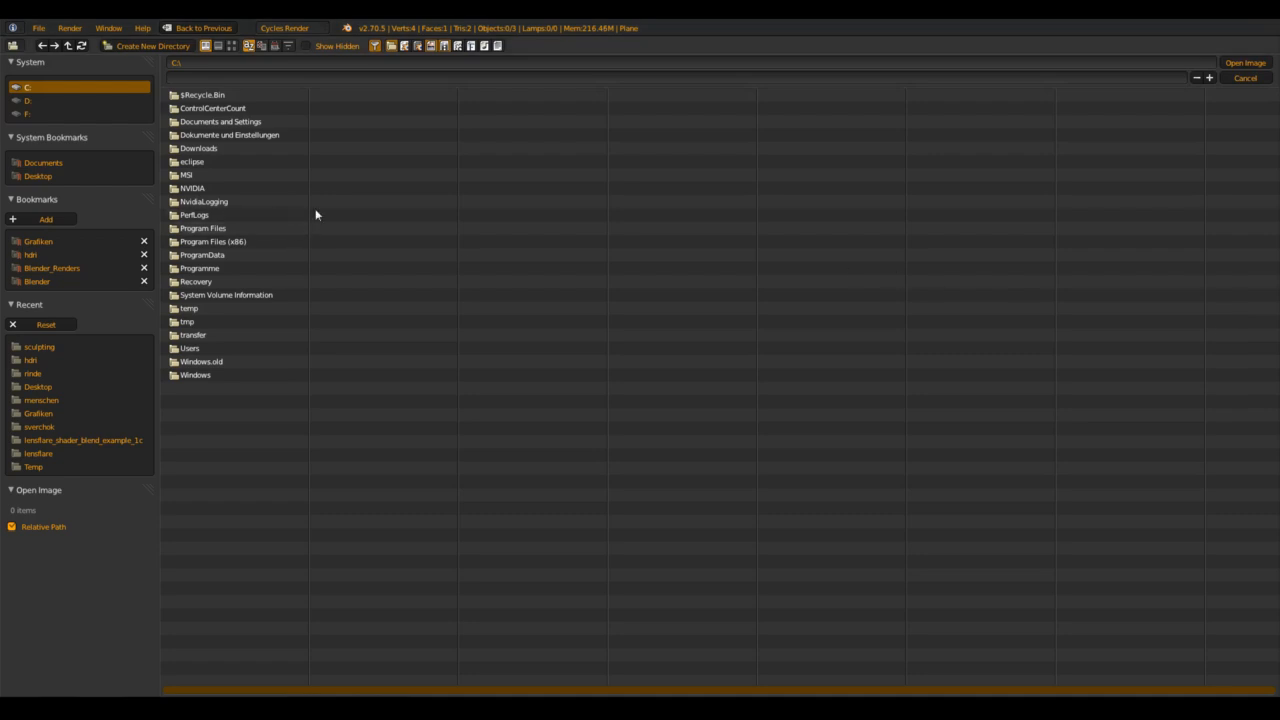
click(40, 176)
click(37, 242)
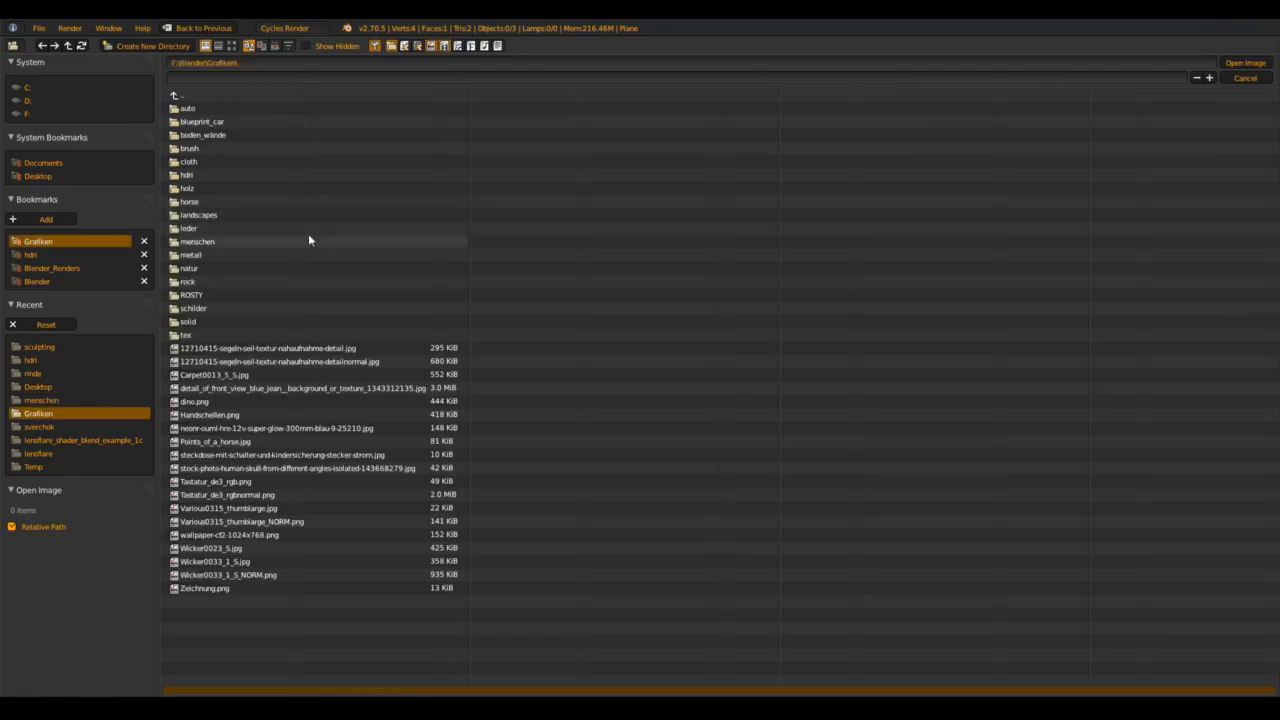
click(205, 174)
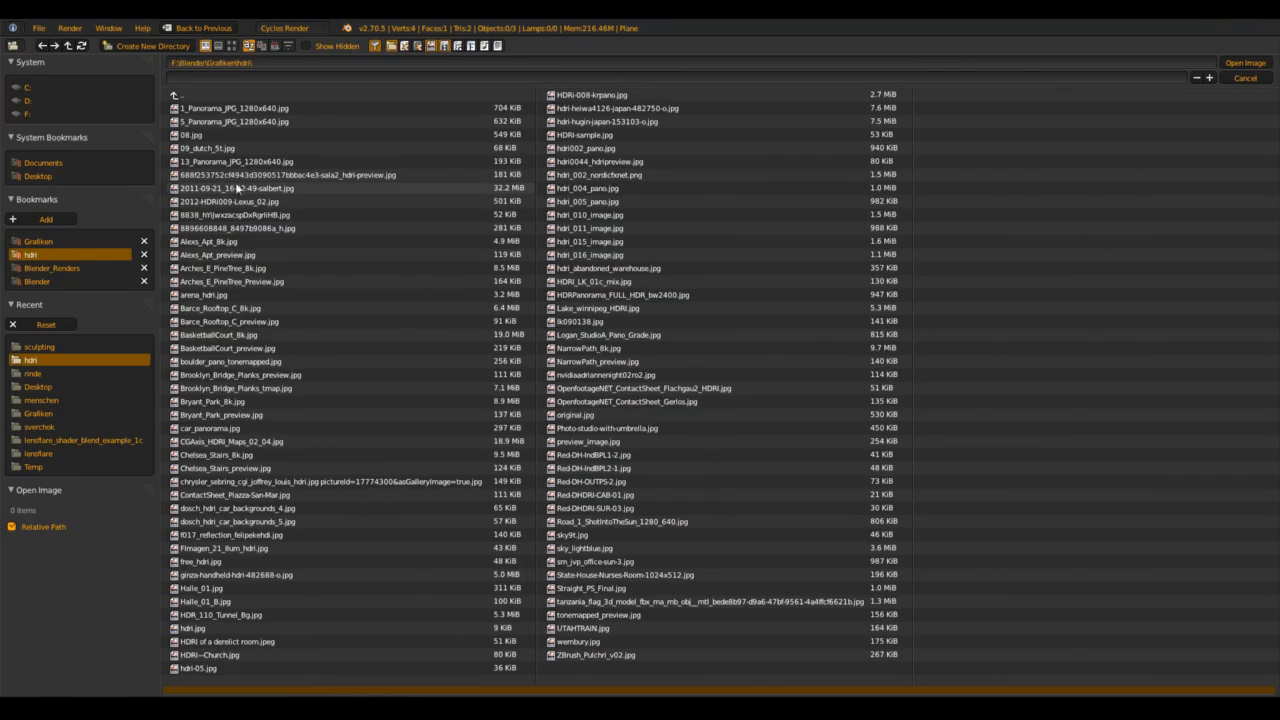
click(233, 46)
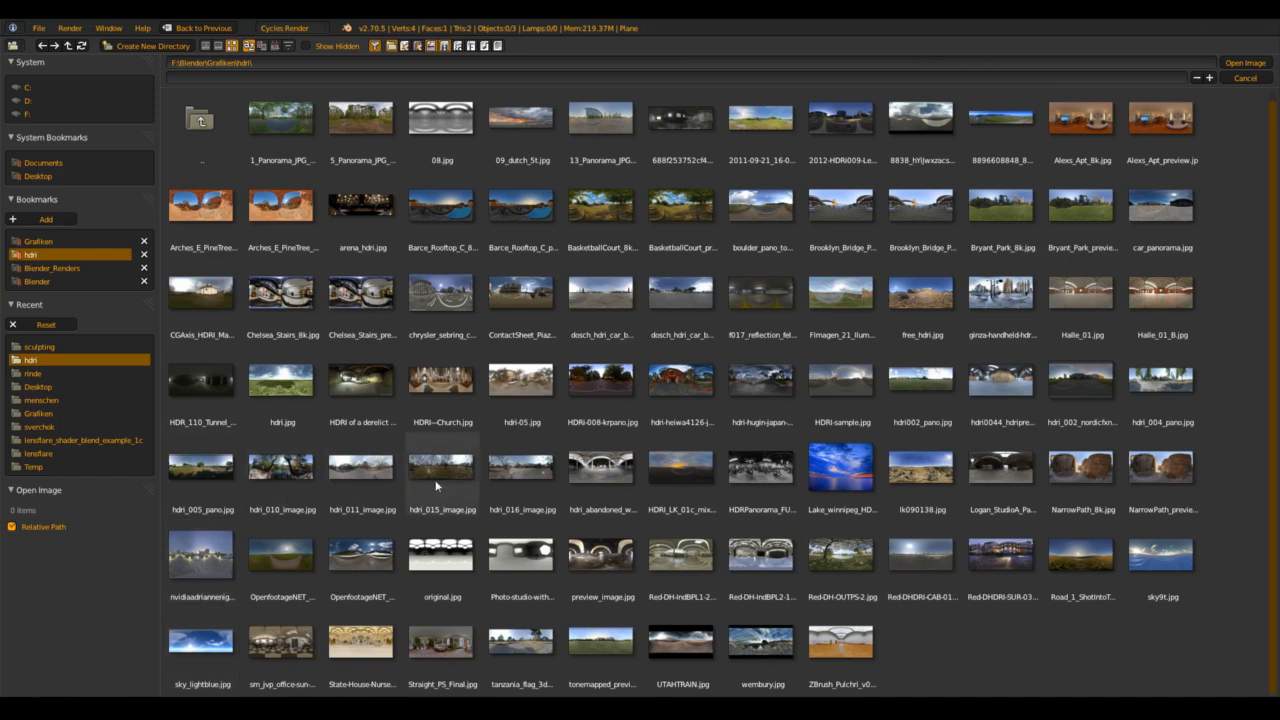
click(448, 557)
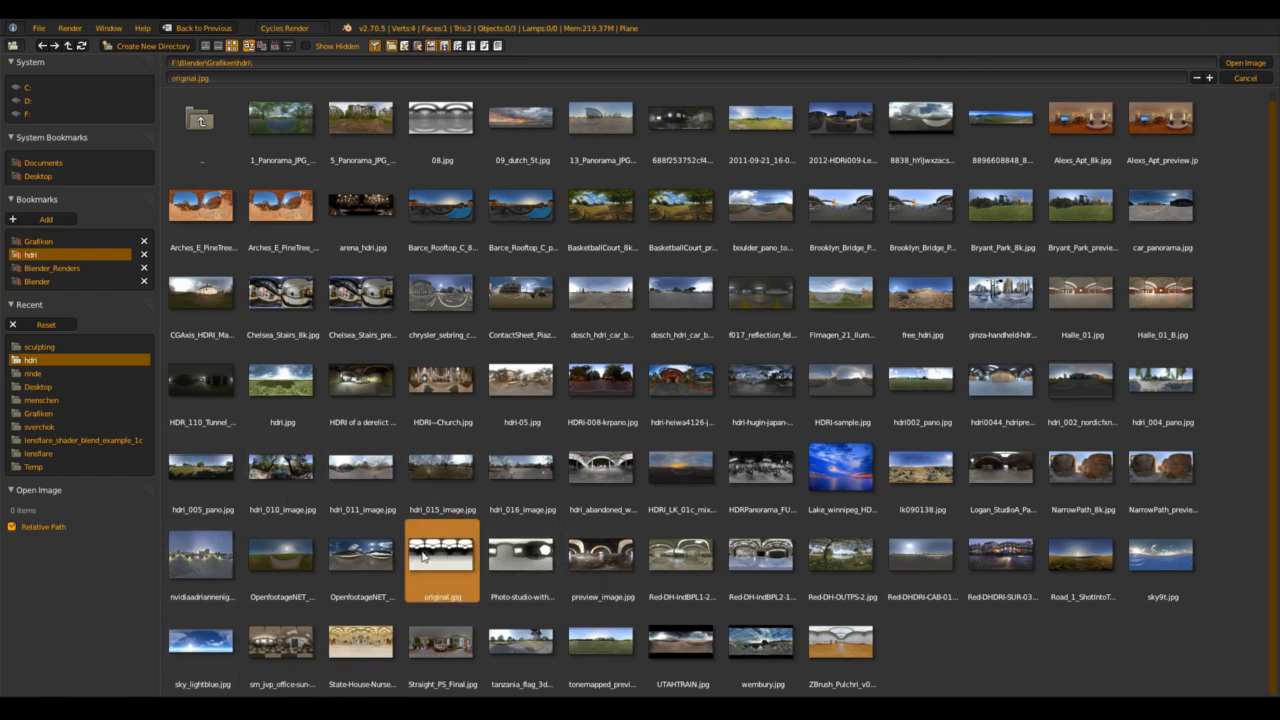
click(513, 551)
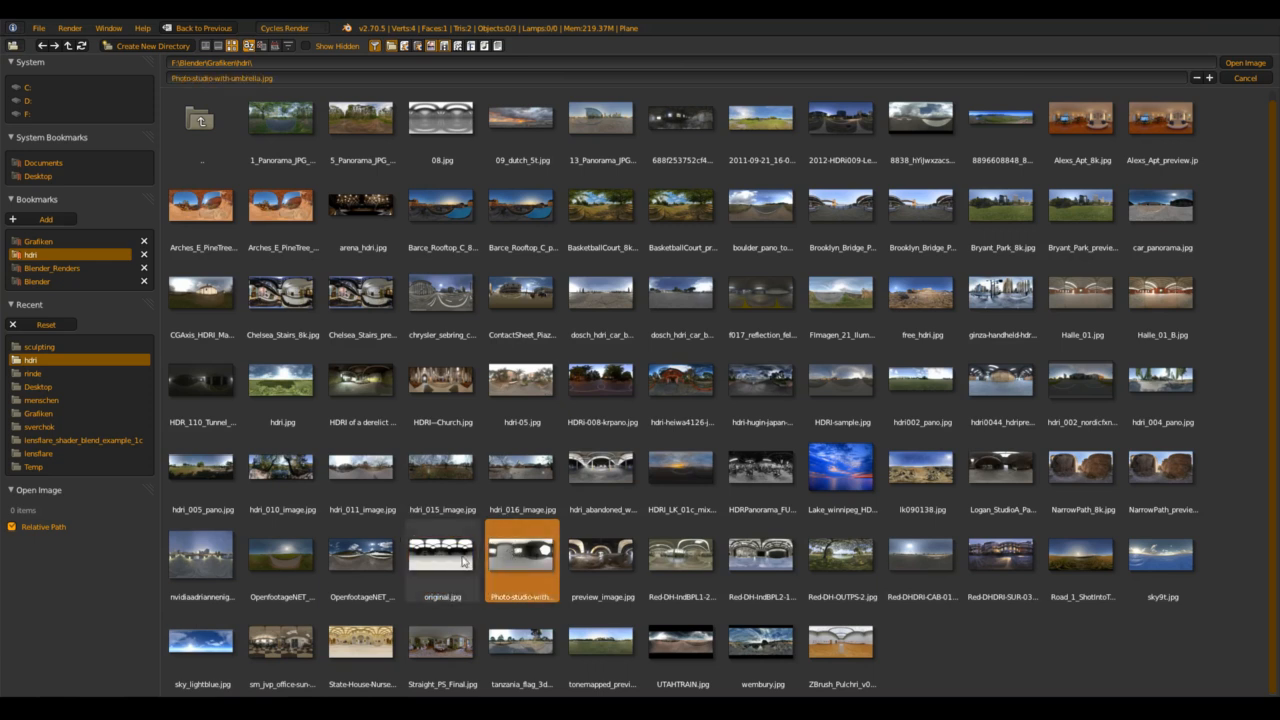
double_click(545, 555)
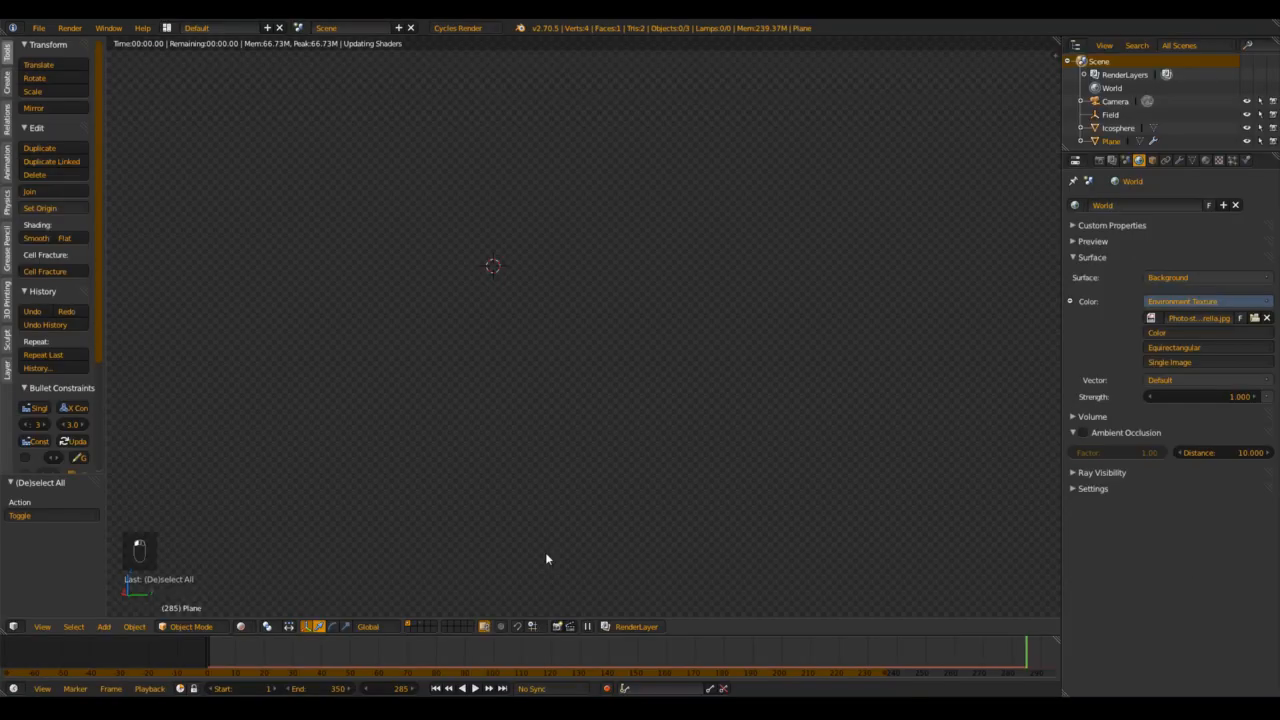
Step: Show the layer holding the original icosphere and move it beside the particle ball by about X -1.390, Y 2.925, Z -0.351
scroll(859, 430, down, 2)
scroll(678, 346, up, 7)
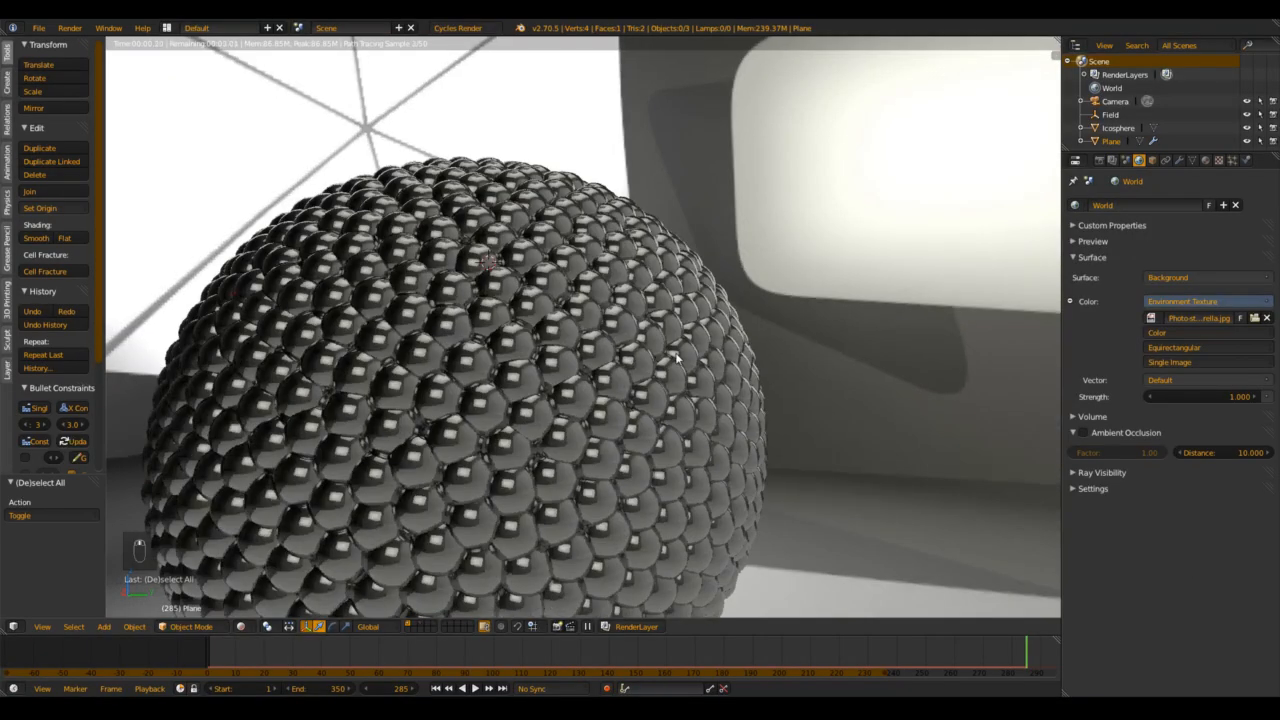
scroll(537, 352, up, 5)
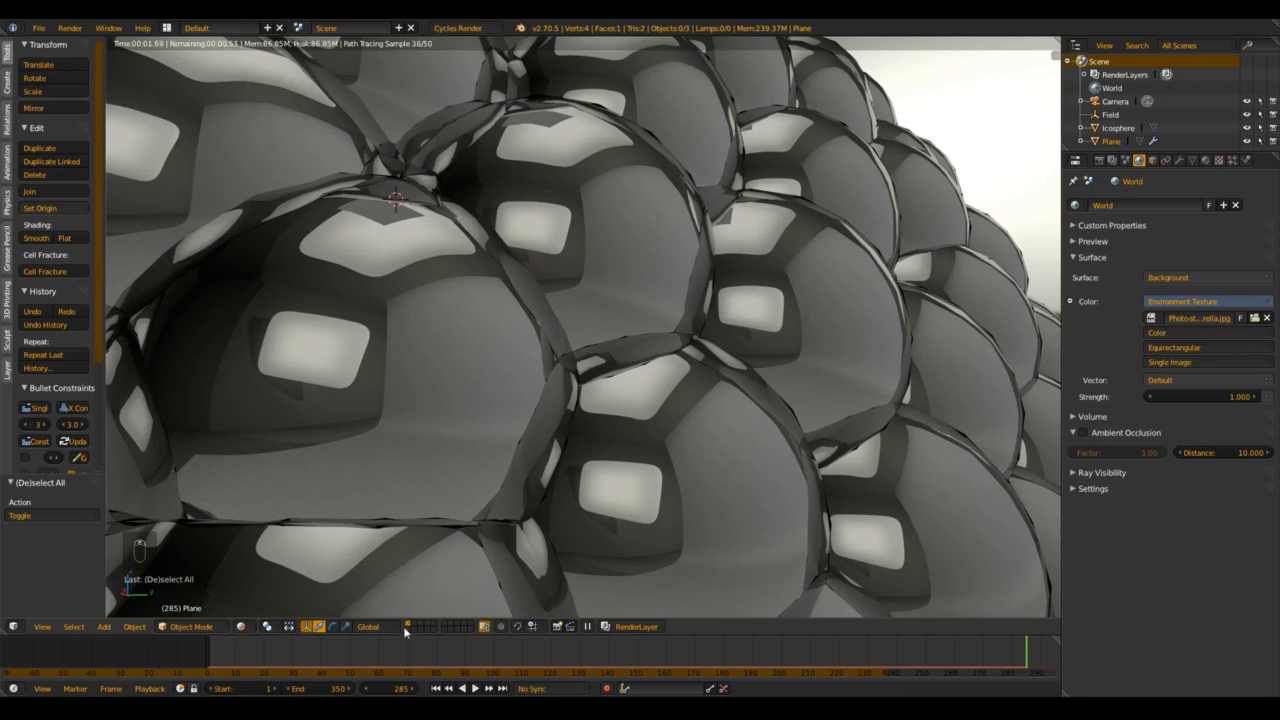
scroll(530, 450, down, 10)
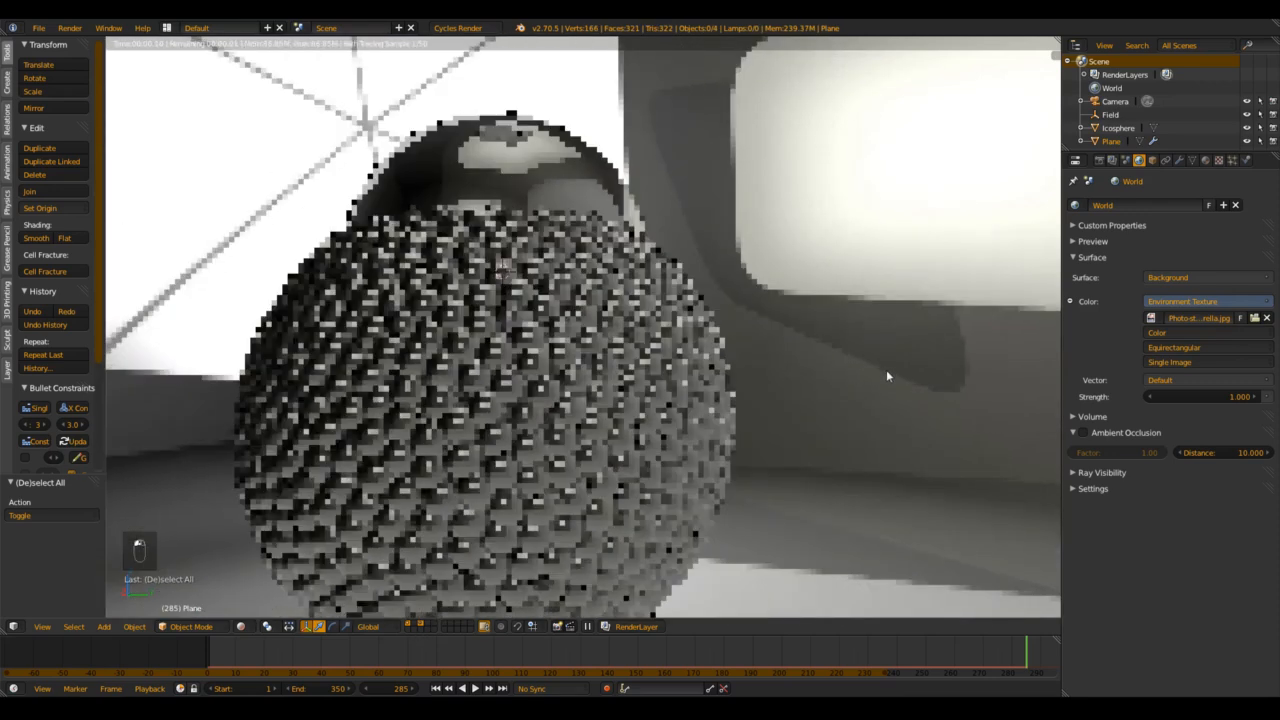
scroll(695, 241, down, 3)
right_click(640, 245)
key(g)
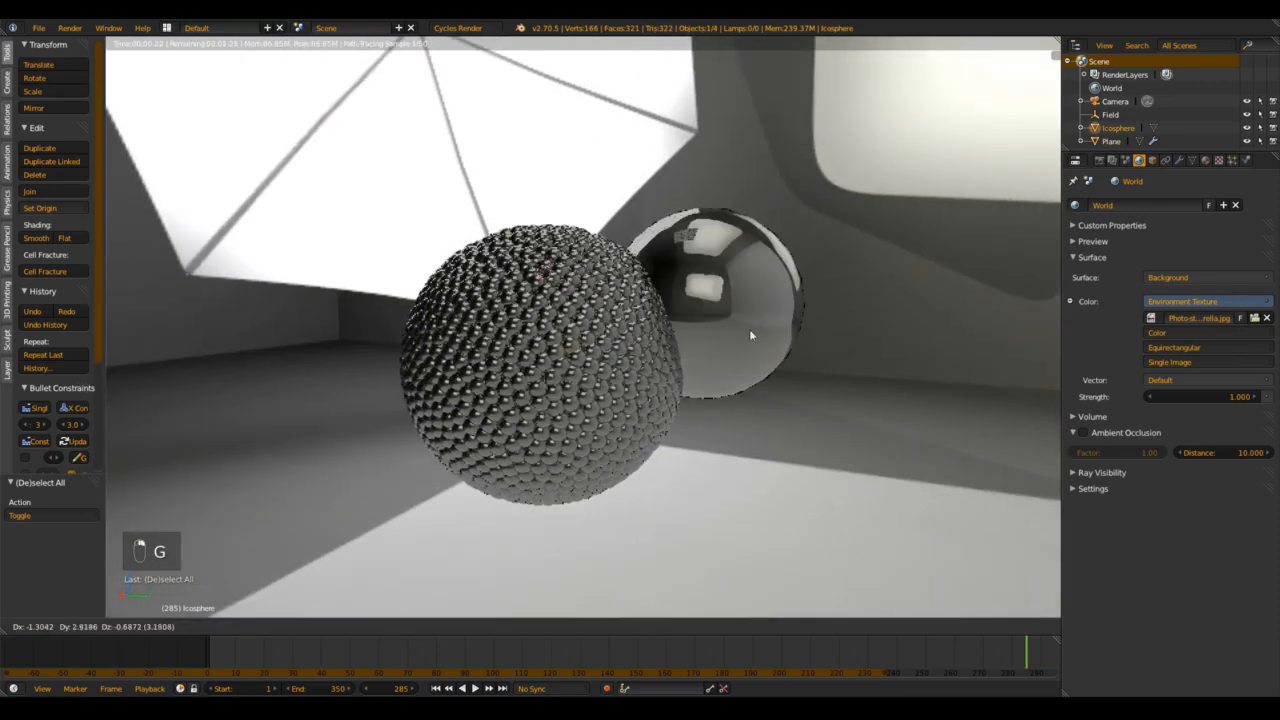
right_click(844, 411)
key(g)
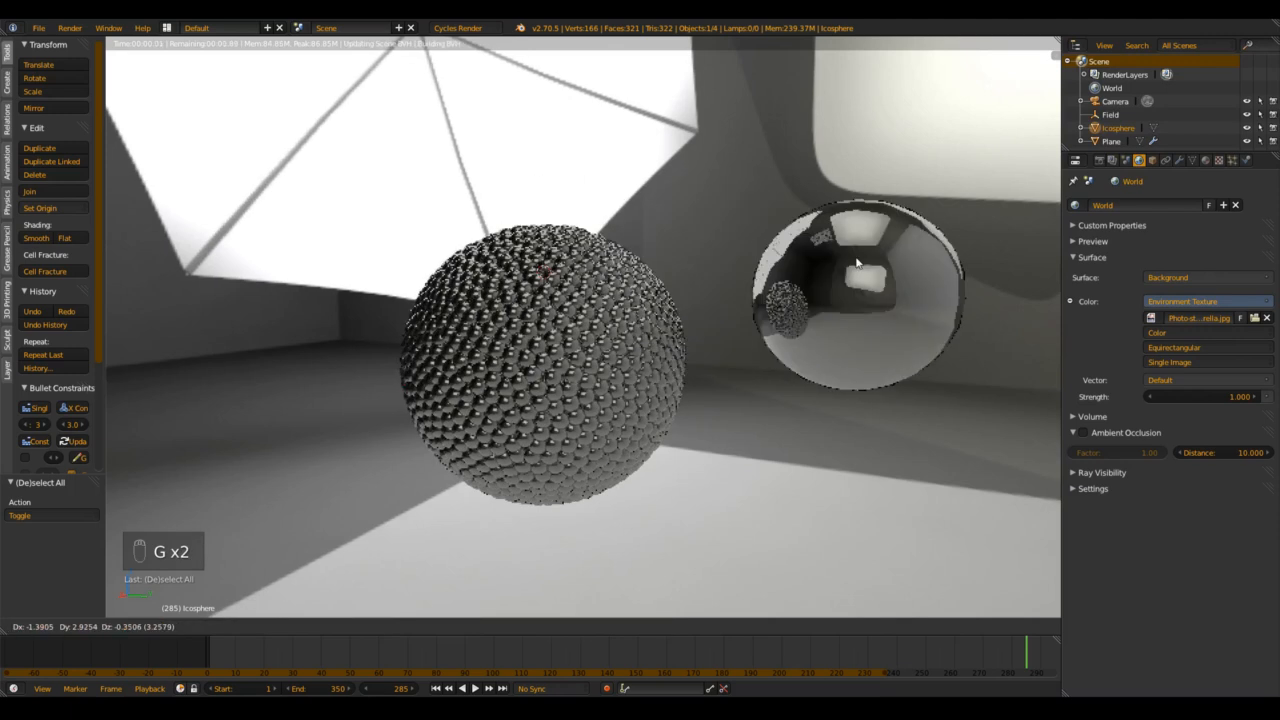
click(856, 272)
scroll(460, 272, up, 2)
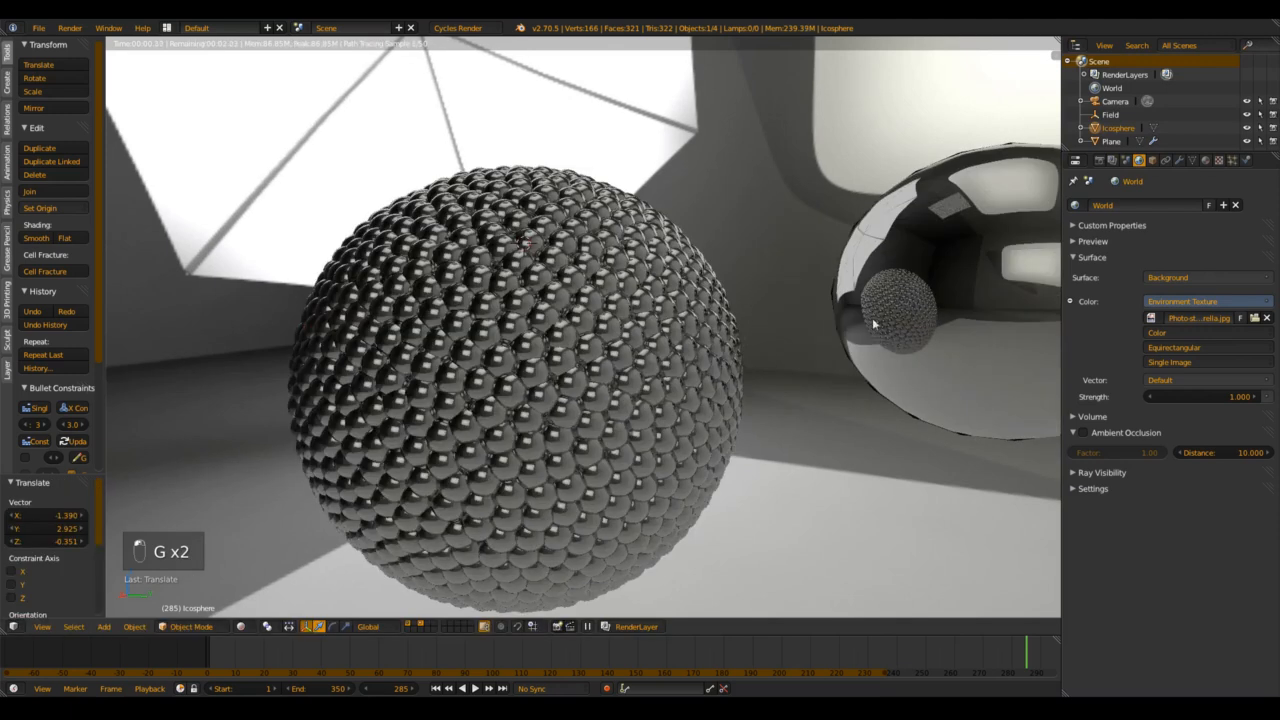
Step: Tint the icosphere material's glossy color to a bluish grey of about R 0.659, G 0.659, B 0.748
click(1206, 161)
click(1212, 361)
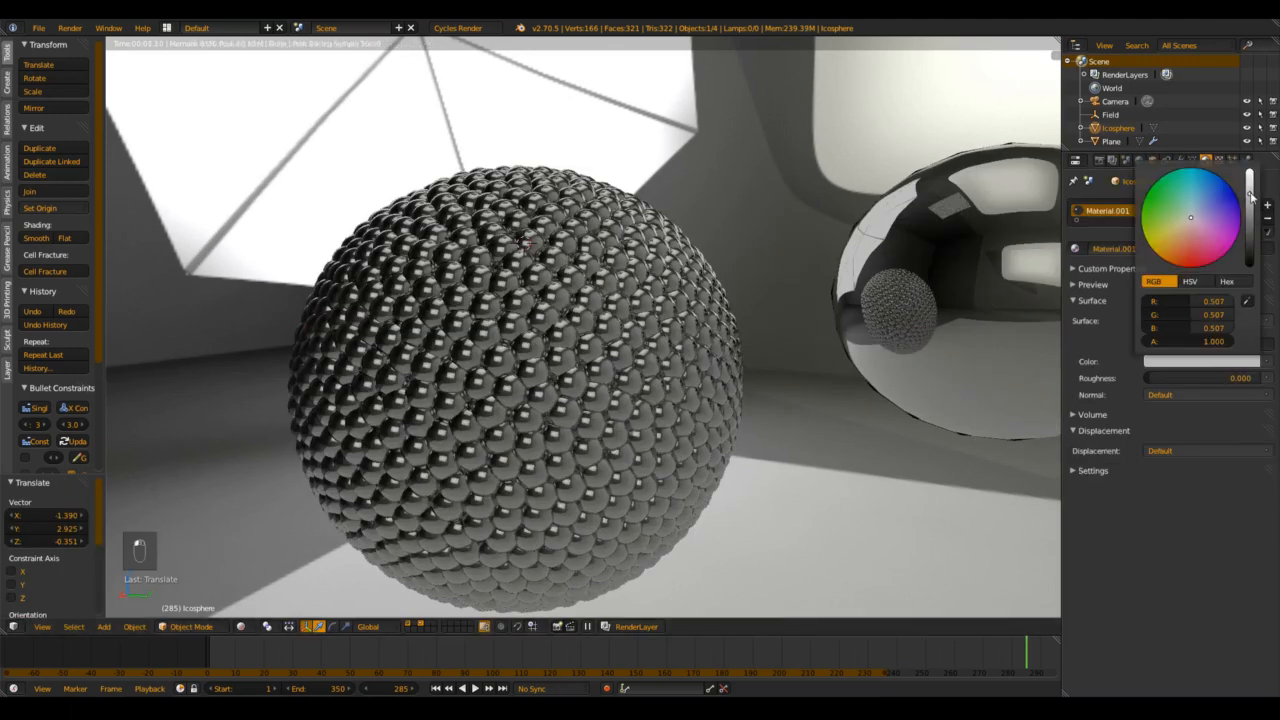
mouse_move(1250, 196)
mouse_down()
mouse_move(1248, 145)
mouse_move(1267, 237)
mouse_move(1246, 199)
mouse_up()
mouse_move(1175, 232)
mouse_down()
mouse_move(1228, 204)
mouse_move(1208, 193)
mouse_move(1138, 211)
mouse_move(1170, 225)
mouse_move(1196, 215)
mouse_up()
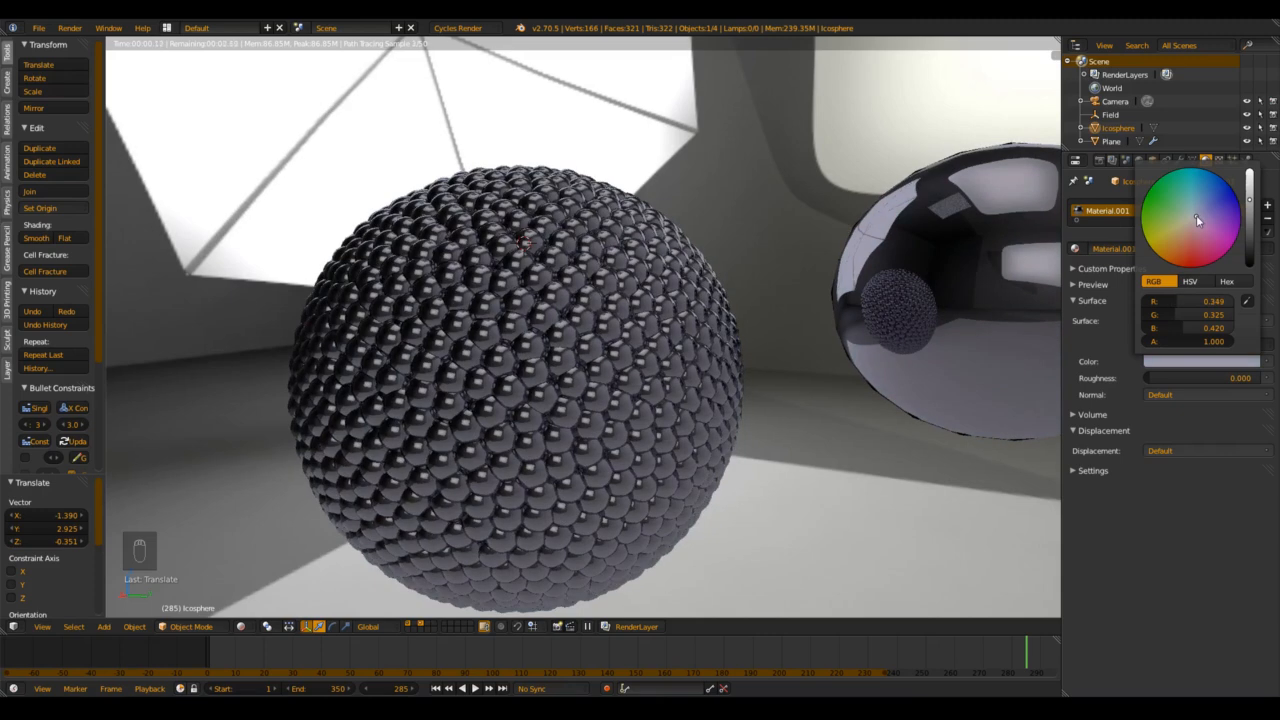
drag(1252, 200, 1244, 183)
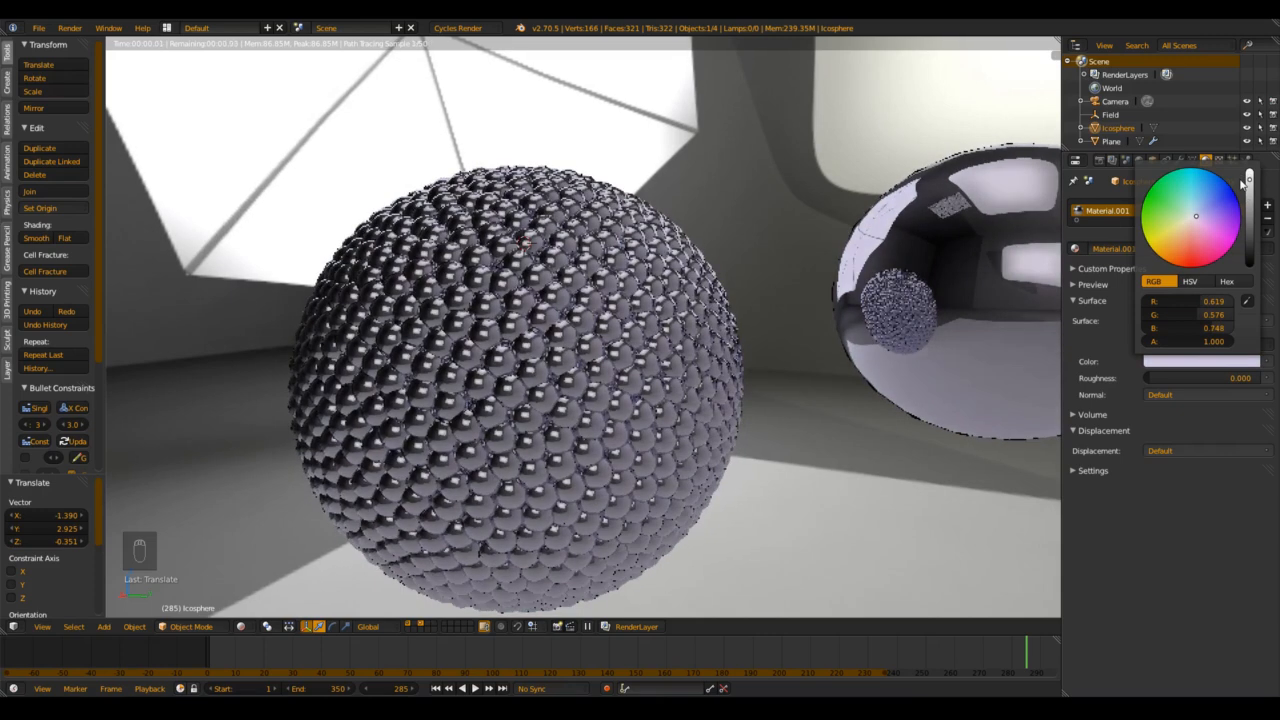
drag(1198, 222, 1198, 222)
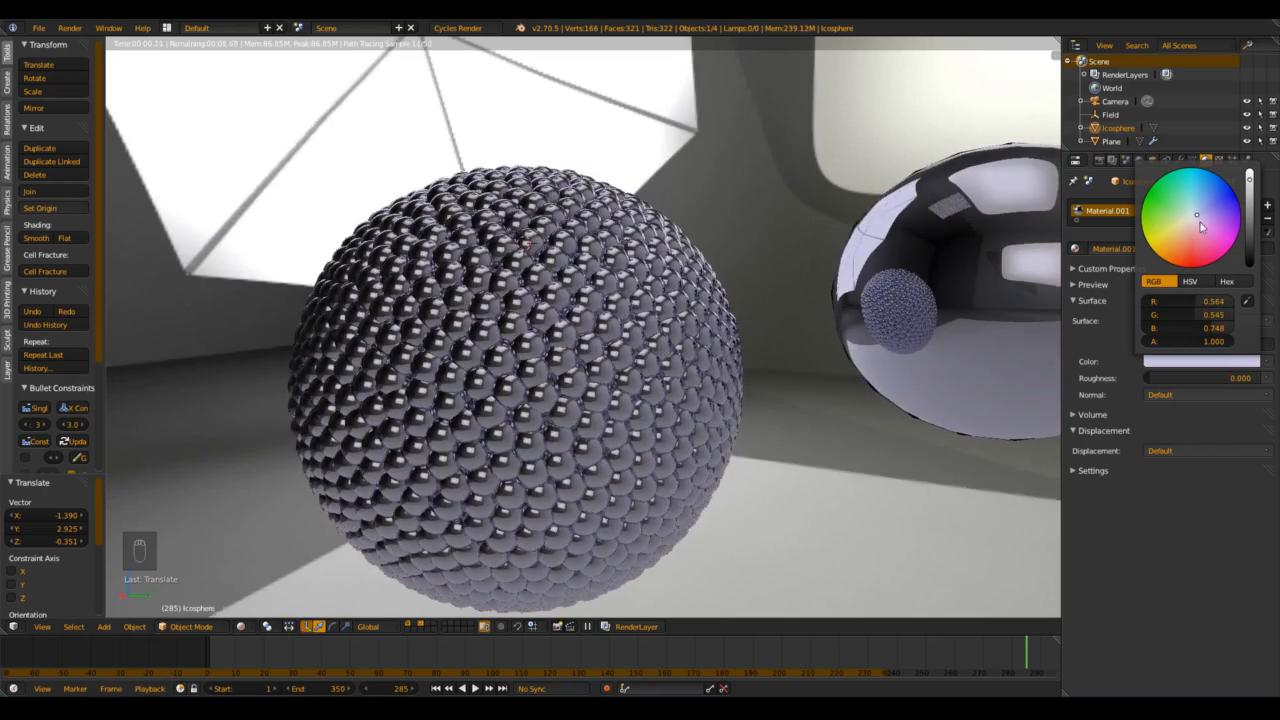
click(1194, 217)
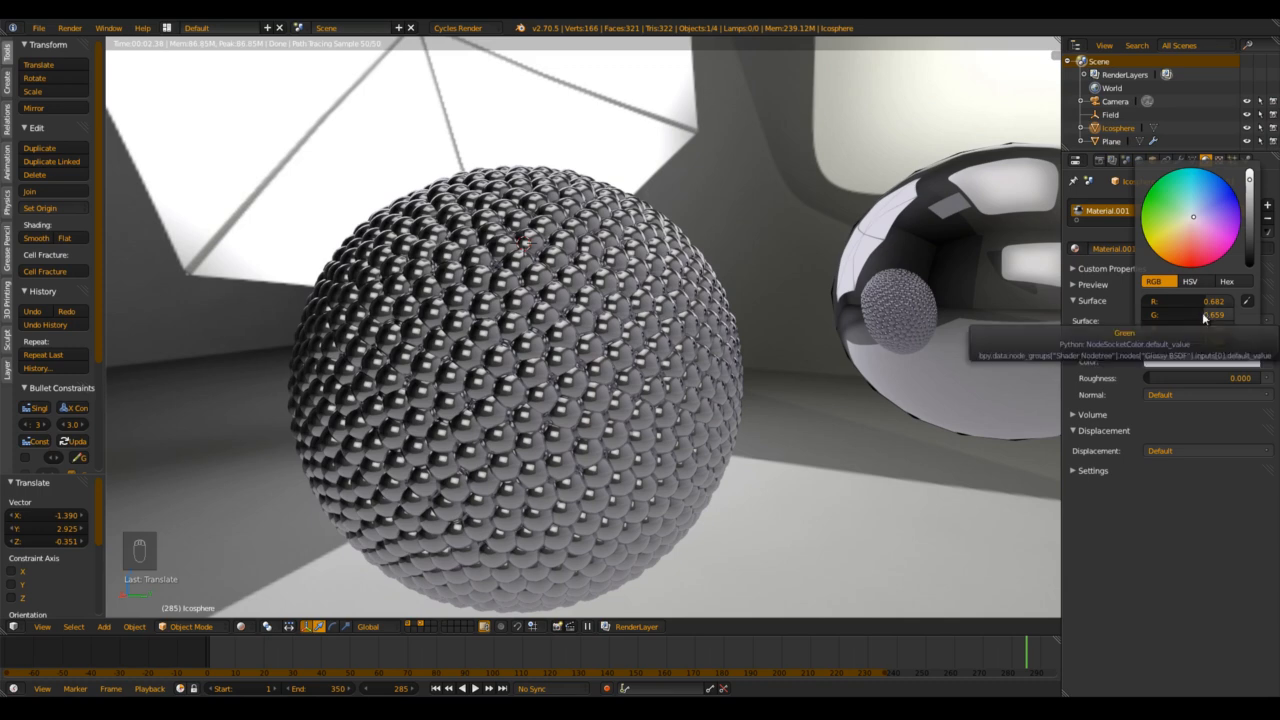
scroll(800, 338, up, 8)
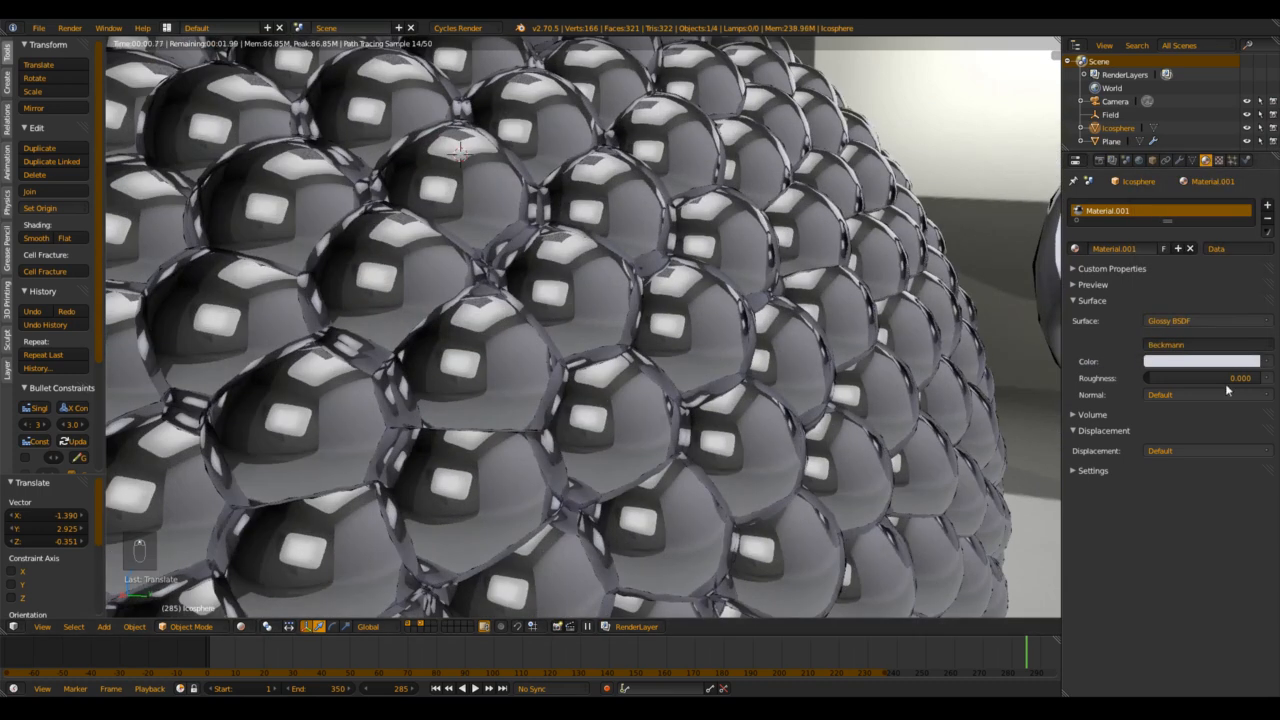
Step: Fine-tune the blue tint of the glossy color to about R 0.651, G 0.656, B 0.728
click(1209, 362)
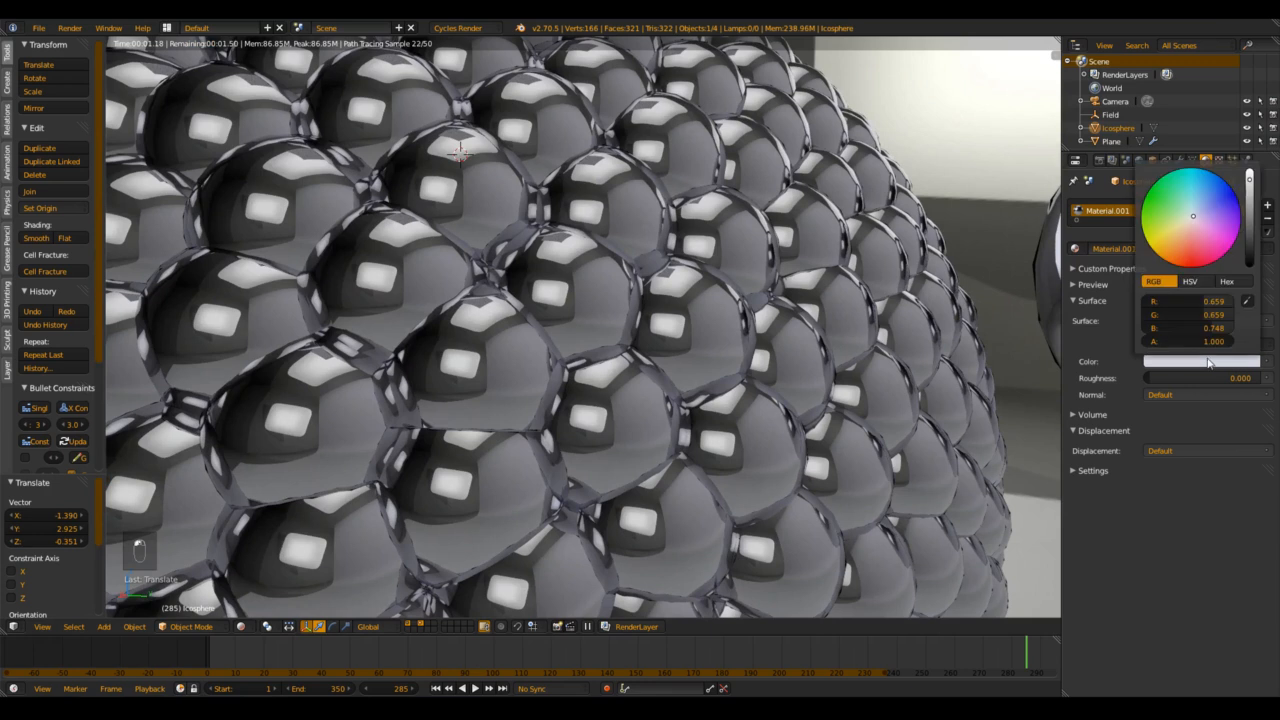
drag(1197, 336, 1212, 336)
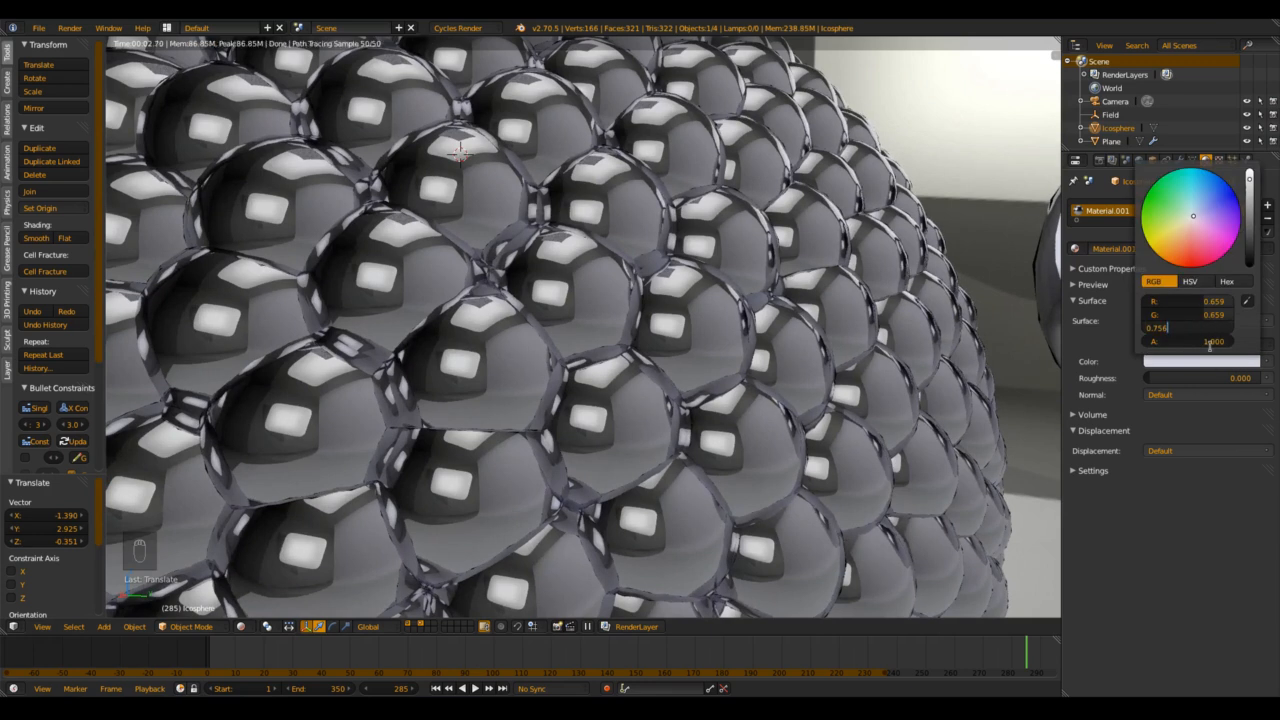
key(BackSpace)
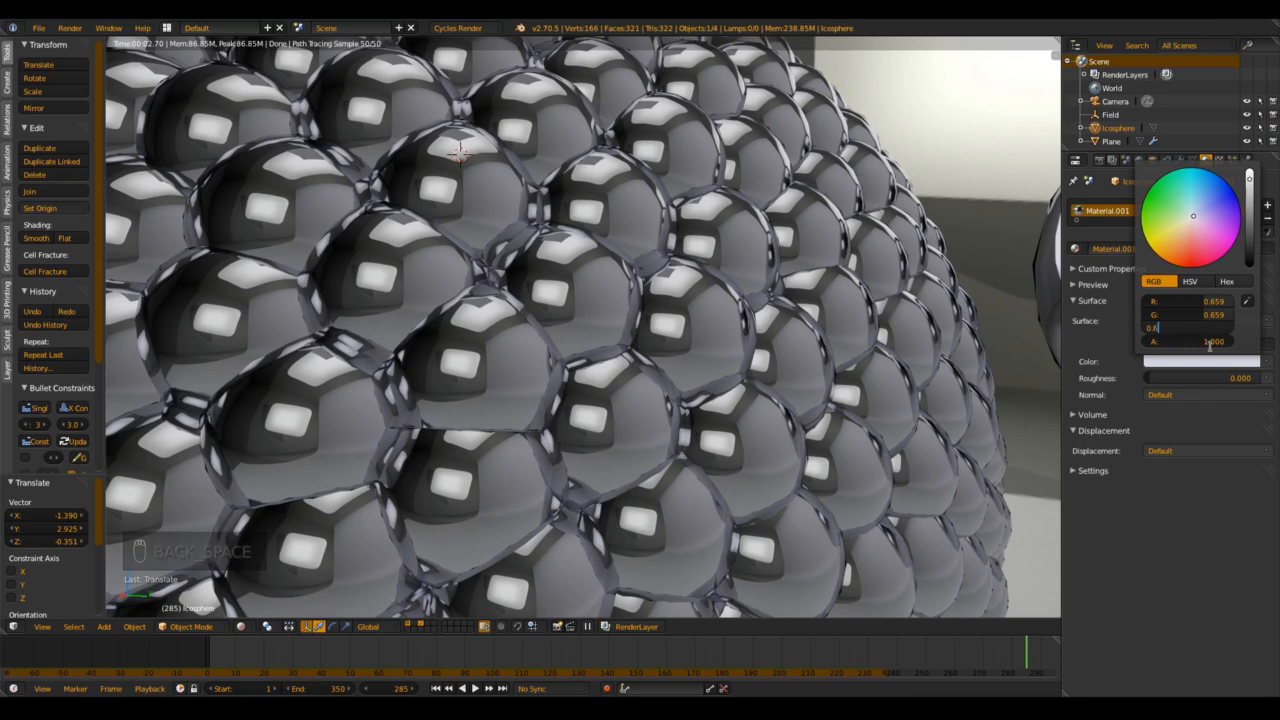
text(8)
key(Return)
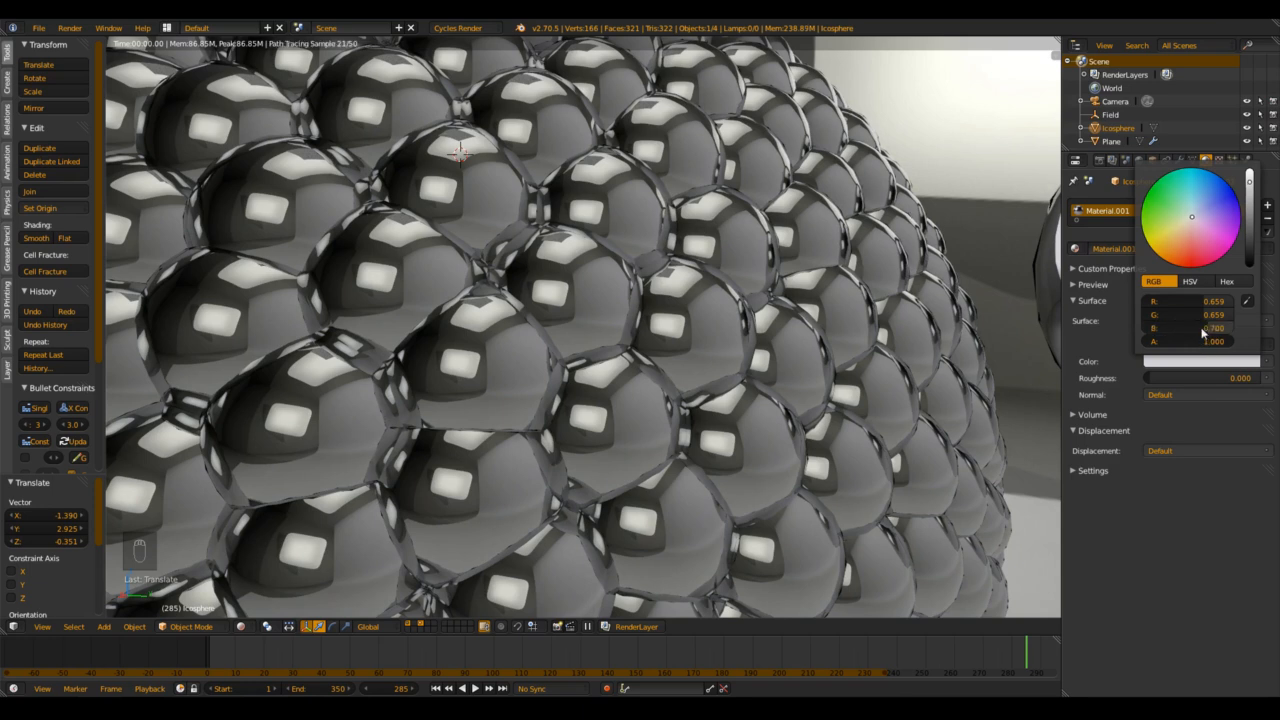
drag(1204, 333, 1251, 330)
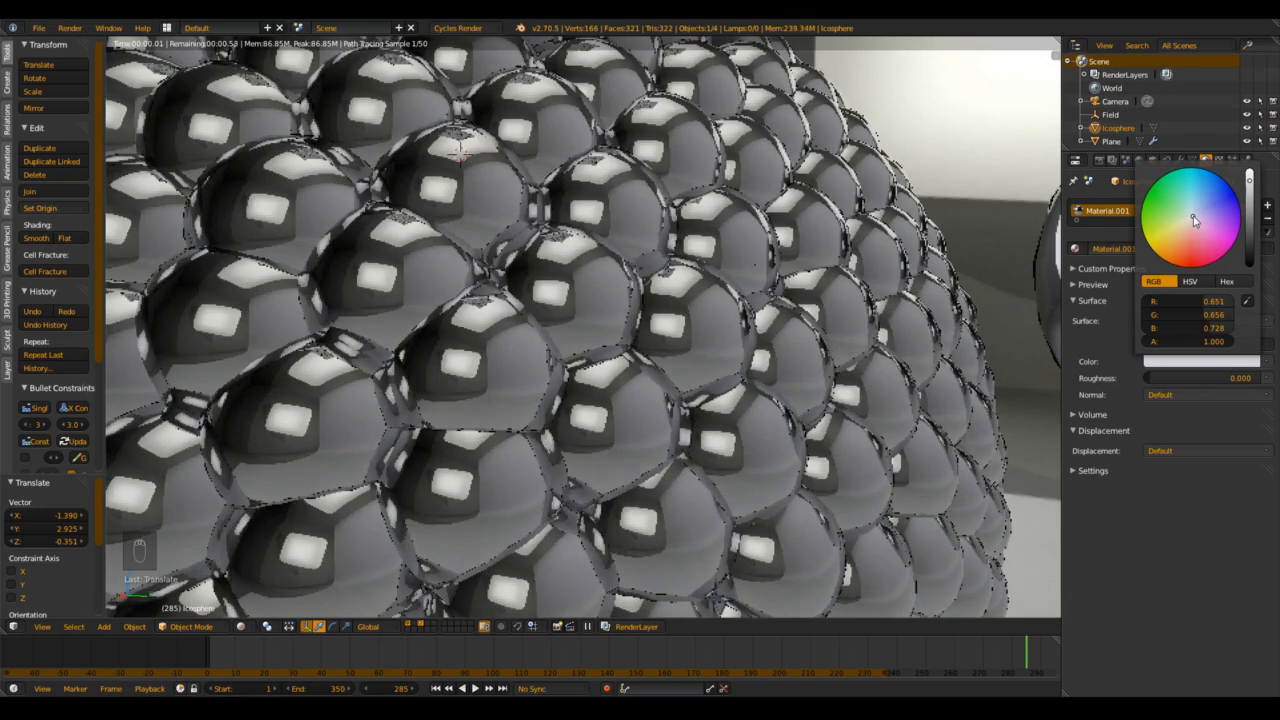
Step: Darken the icosphere material's glossy color slightly by lowering its brightness
scroll(700, 350, down, 4)
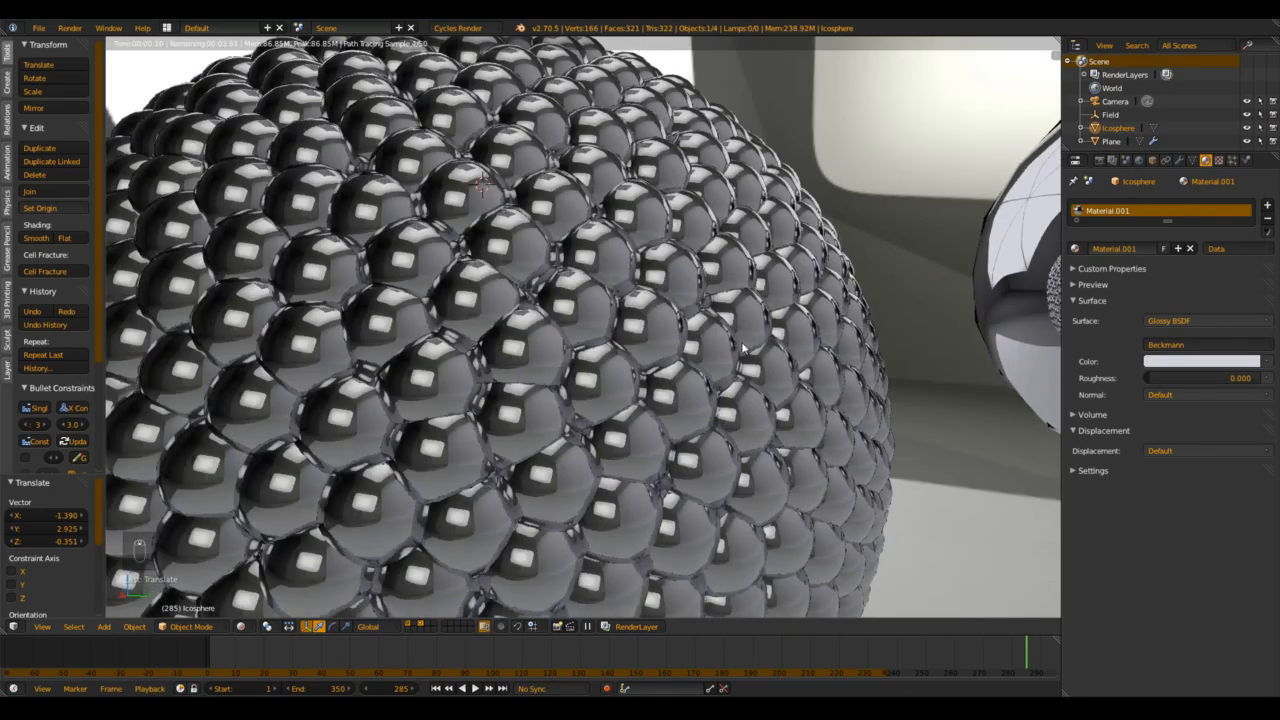
click(1200, 361)
drag(1250, 180, 1252, 195)
Step: Examine the reflections on the particle spheres from several angles, both close up and from a distance
scroll(574, 313, down, 6)
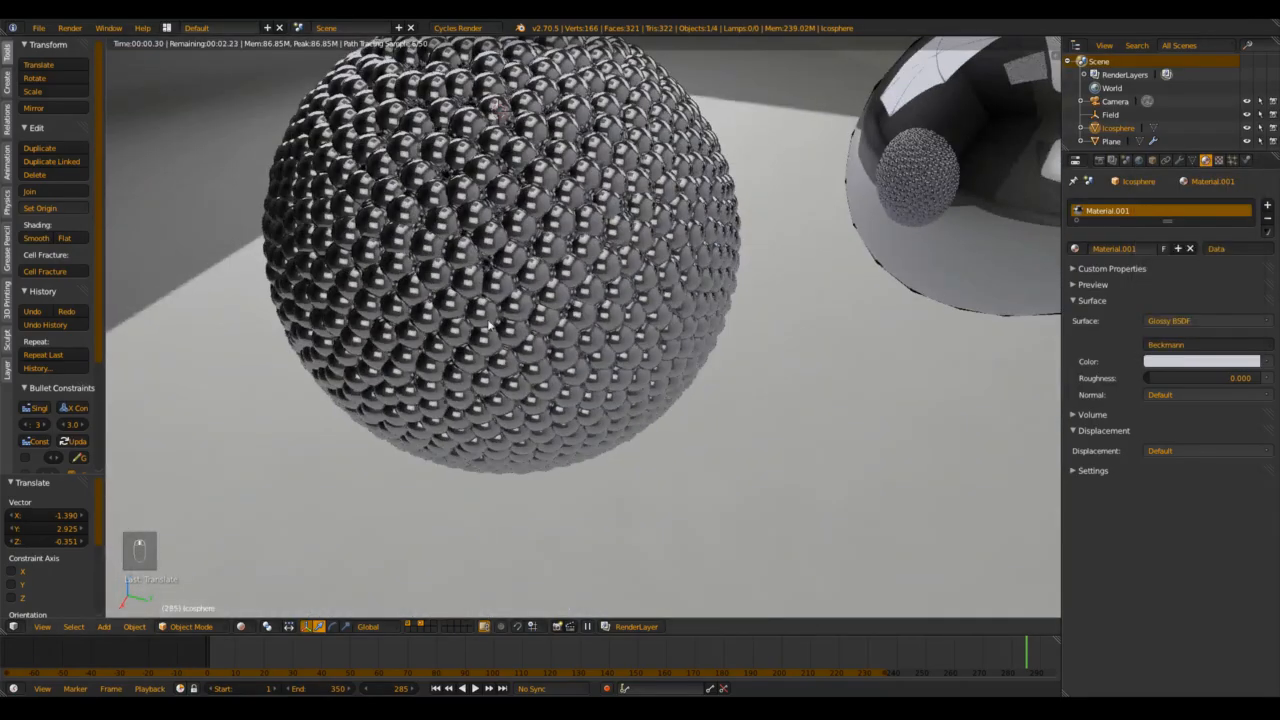
scroll(712, 383, up, 6)
scroll(712, 385, up, 8)
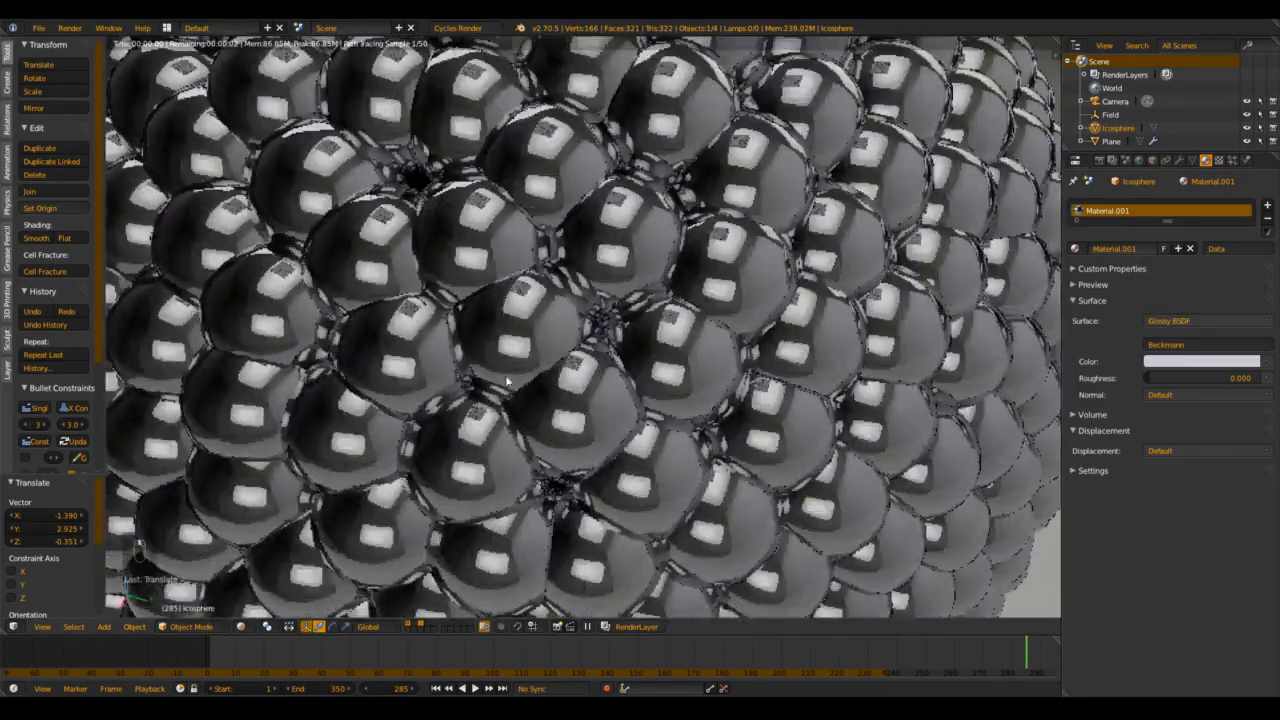
scroll(714, 343, down, 2)
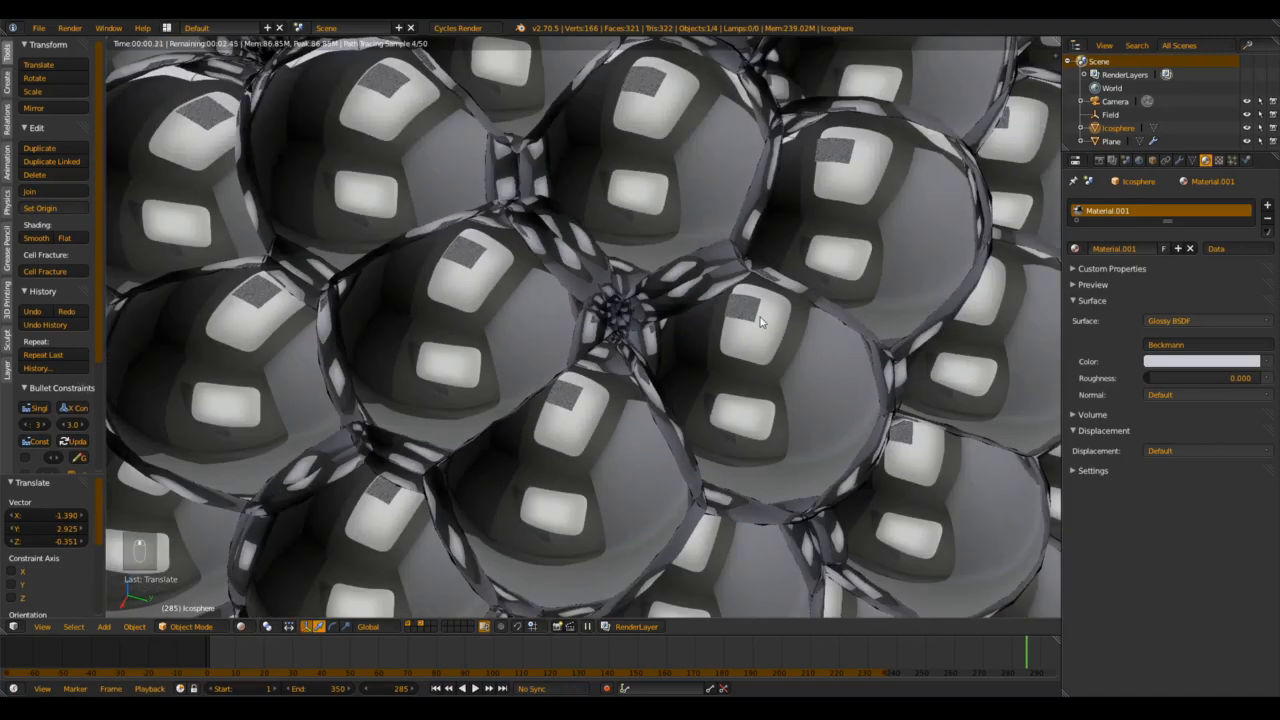
scroll(562, 399, down, 10)
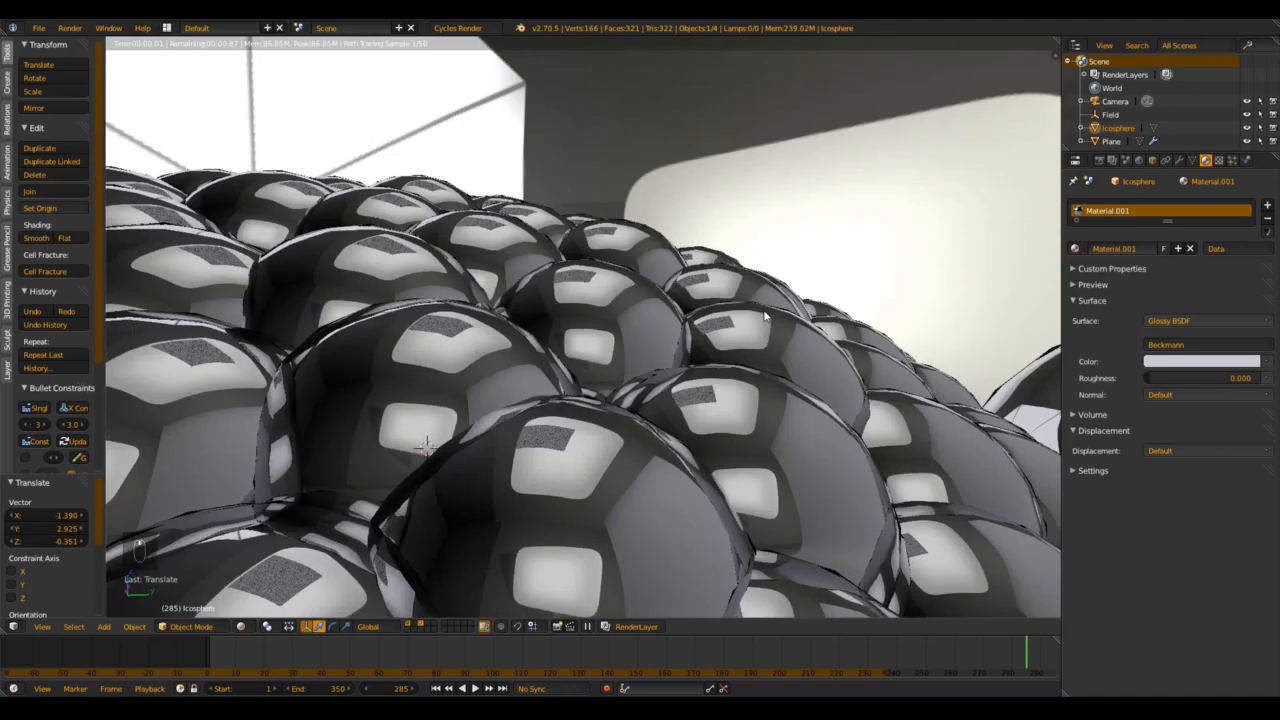
scroll(633, 363, up, 3)
scroll(640, 345, up, 2)
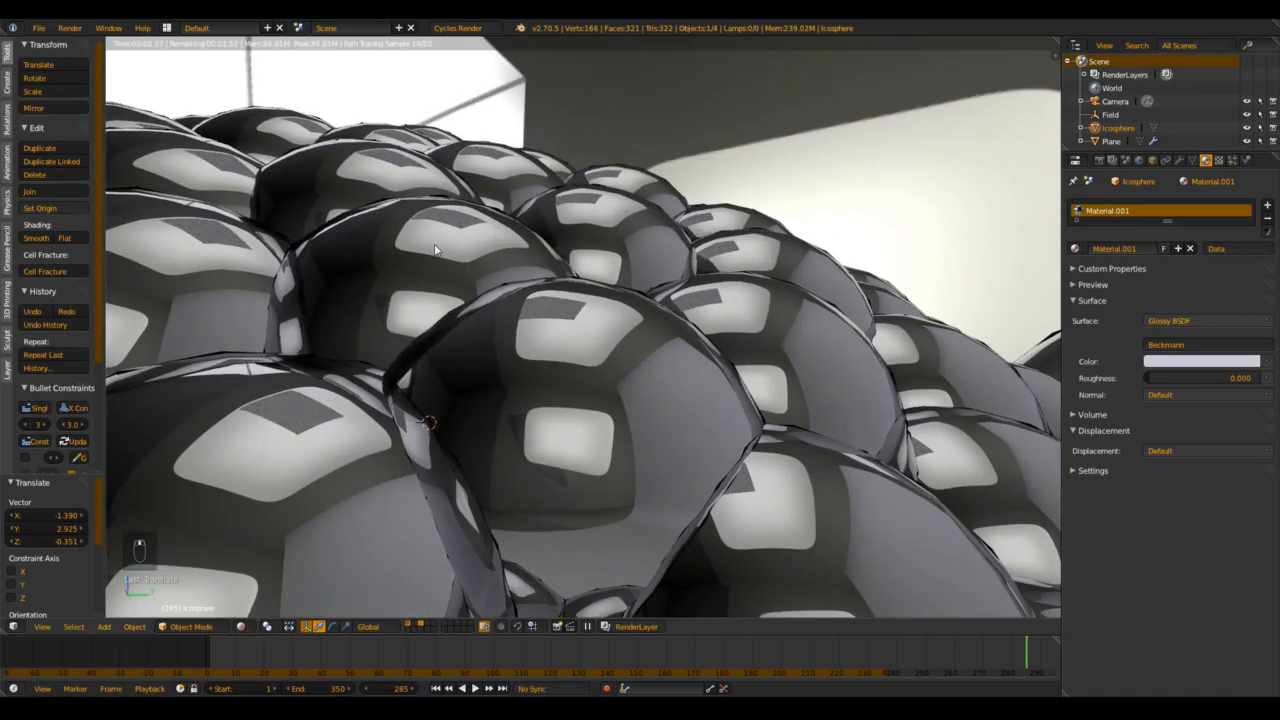
scroll(616, 323, down, 10)
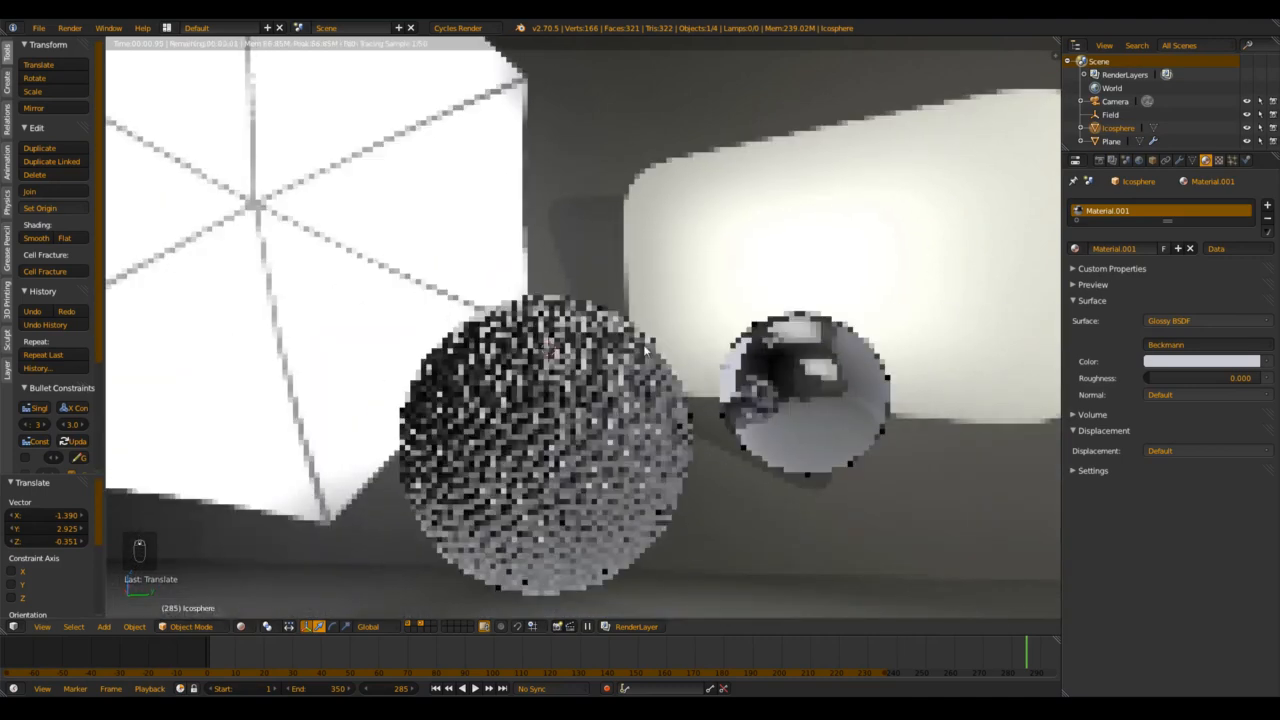
middle_drag(645, 350, 578, 575)
Step: Show only the first layer so the separate icosphere is hidden, and view the particle ball through the camera with the view properties open
click(408, 625)
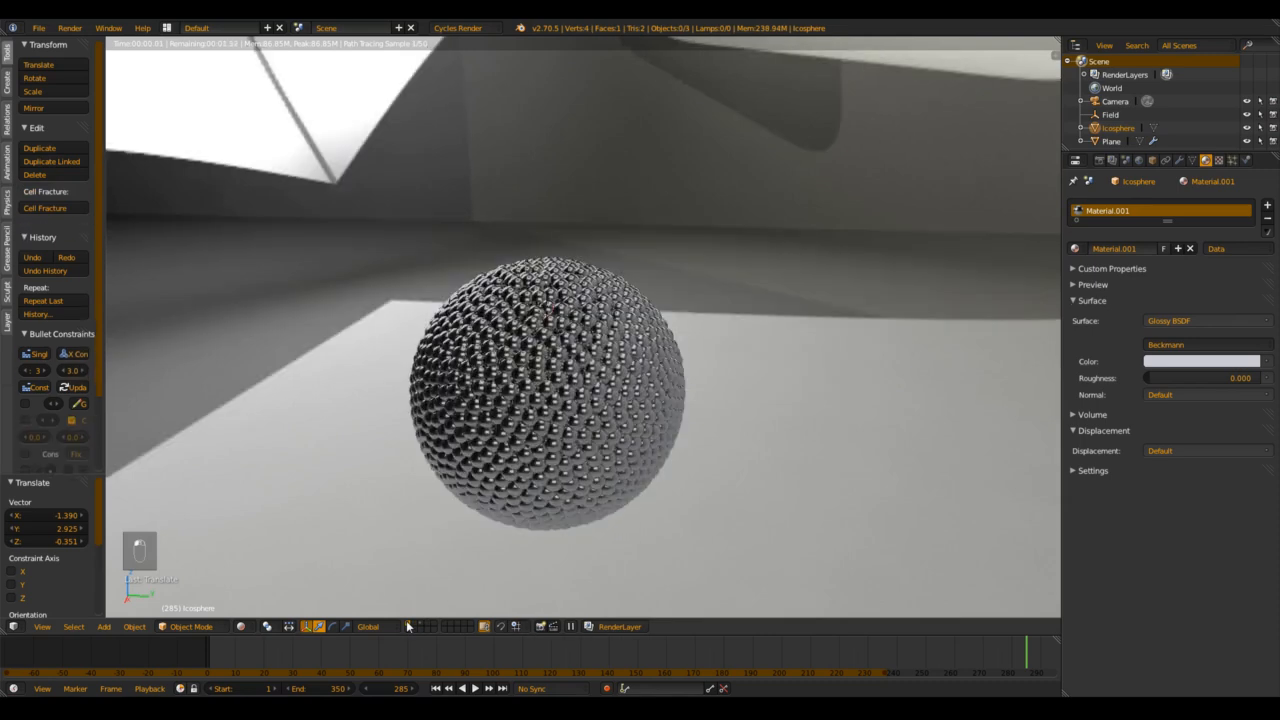
middle_drag(567, 388, 700, 397)
key(KP_0)
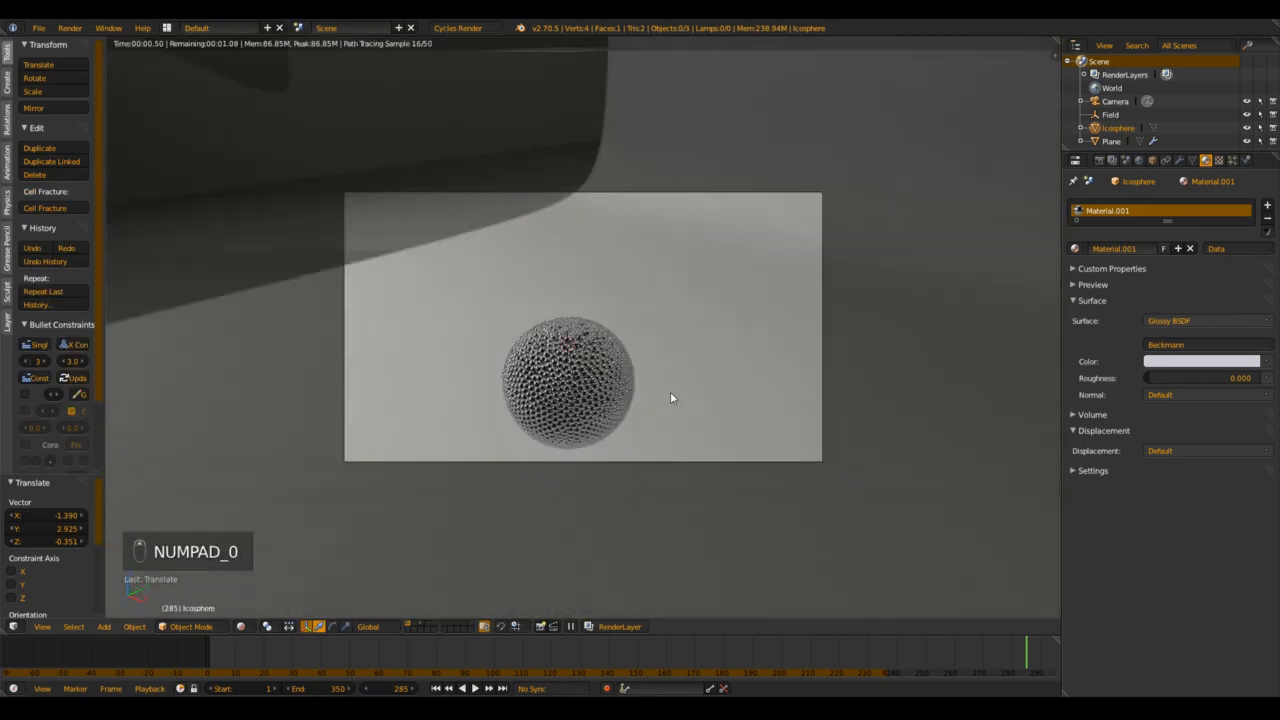
scroll(670, 391, up, 1)
scroll(672, 405, up, 1)
scroll(674, 412, up, 4)
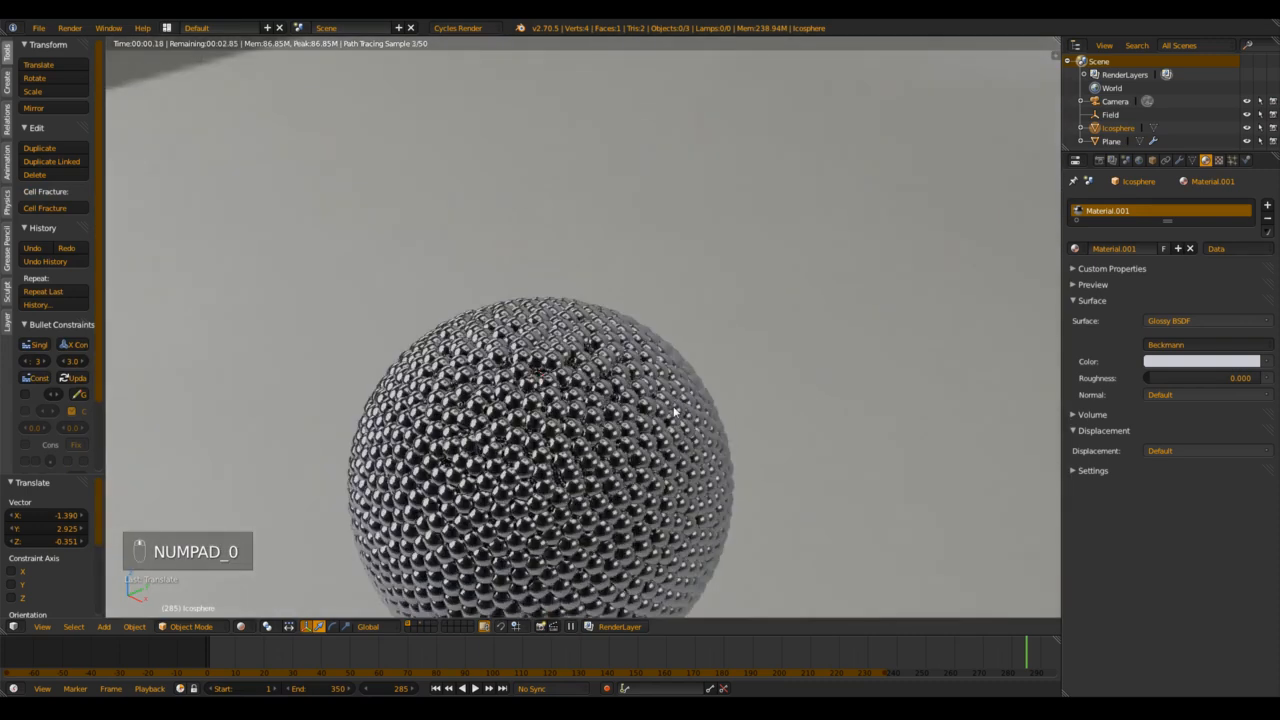
scroll(669, 420, down, 8)
scroll(665, 440, up, 3)
key(n)
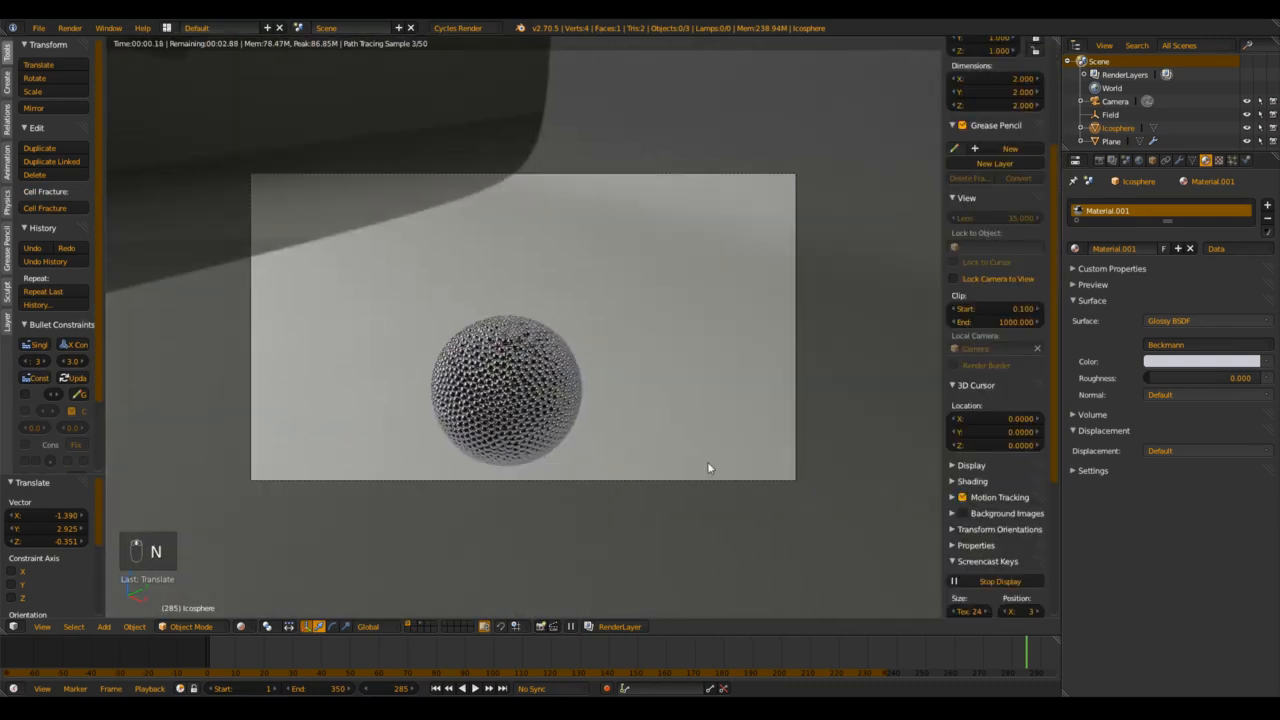
Step: Set the camera's focal length to 60 mm and move the camera so the ball sits centered in the frame
right_click(735, 481)
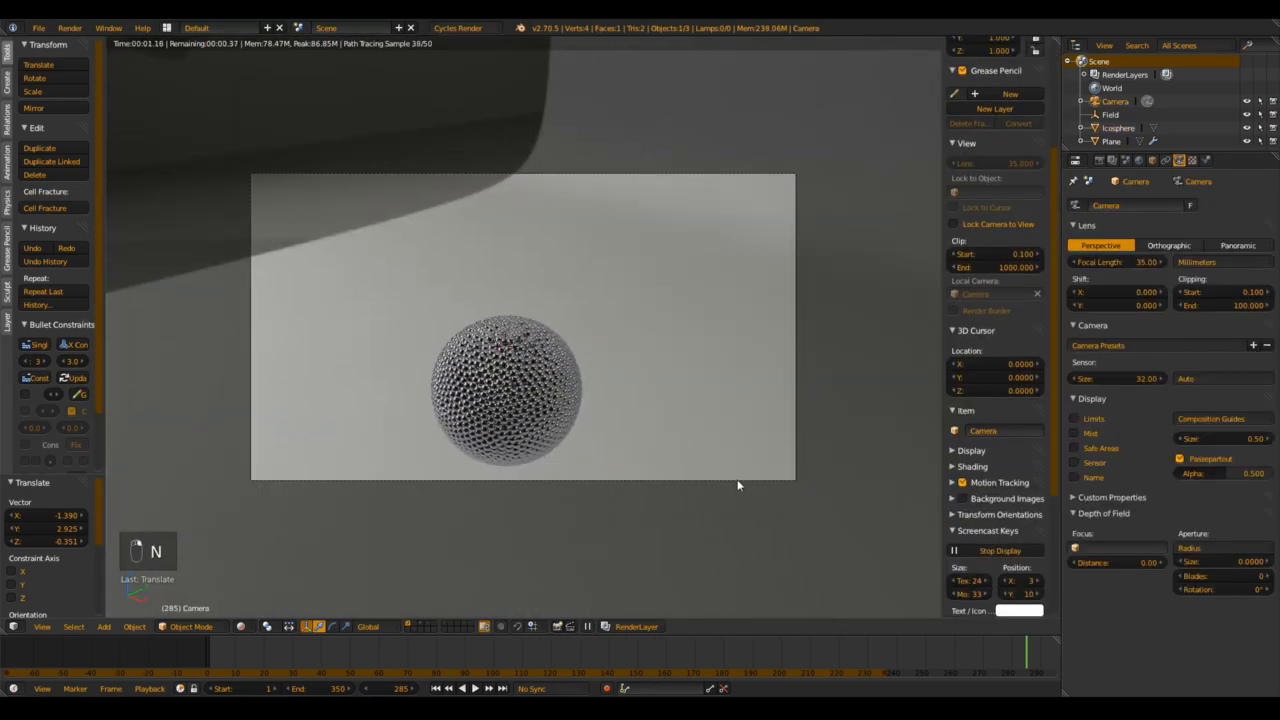
click(1105, 263)
text(60)
key(Return)
key(g)
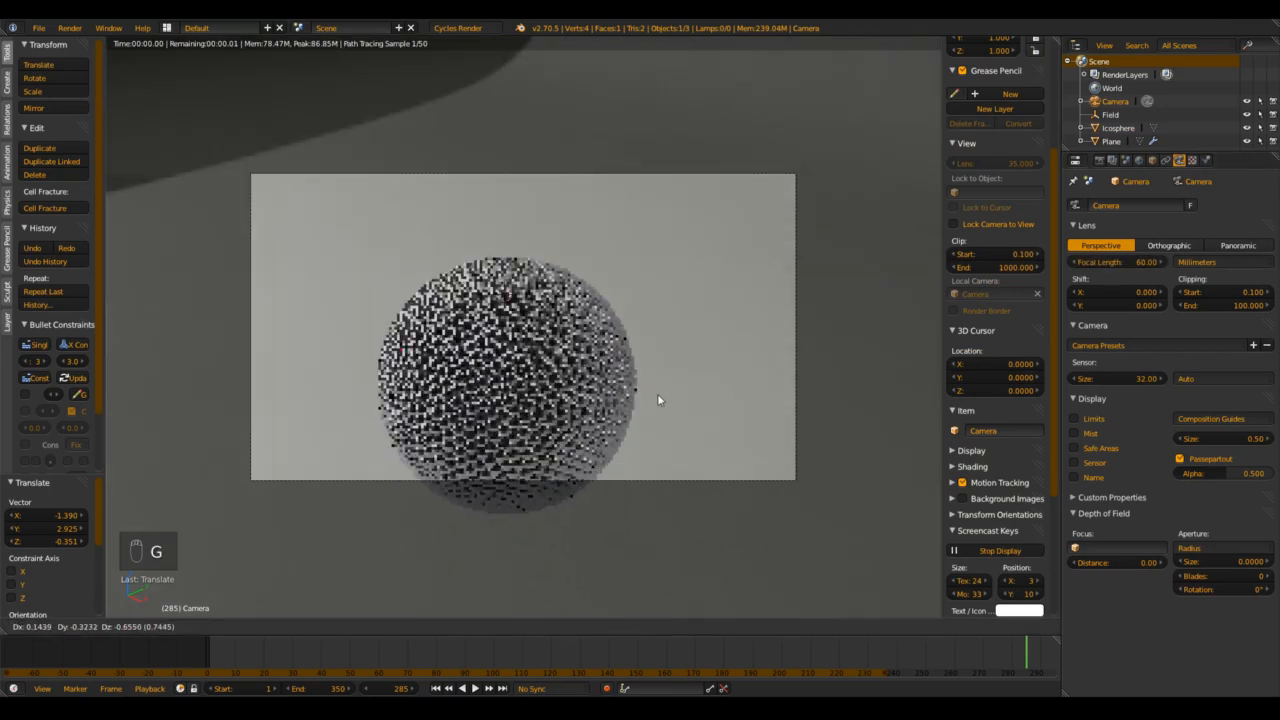
click(652, 396)
key(g)
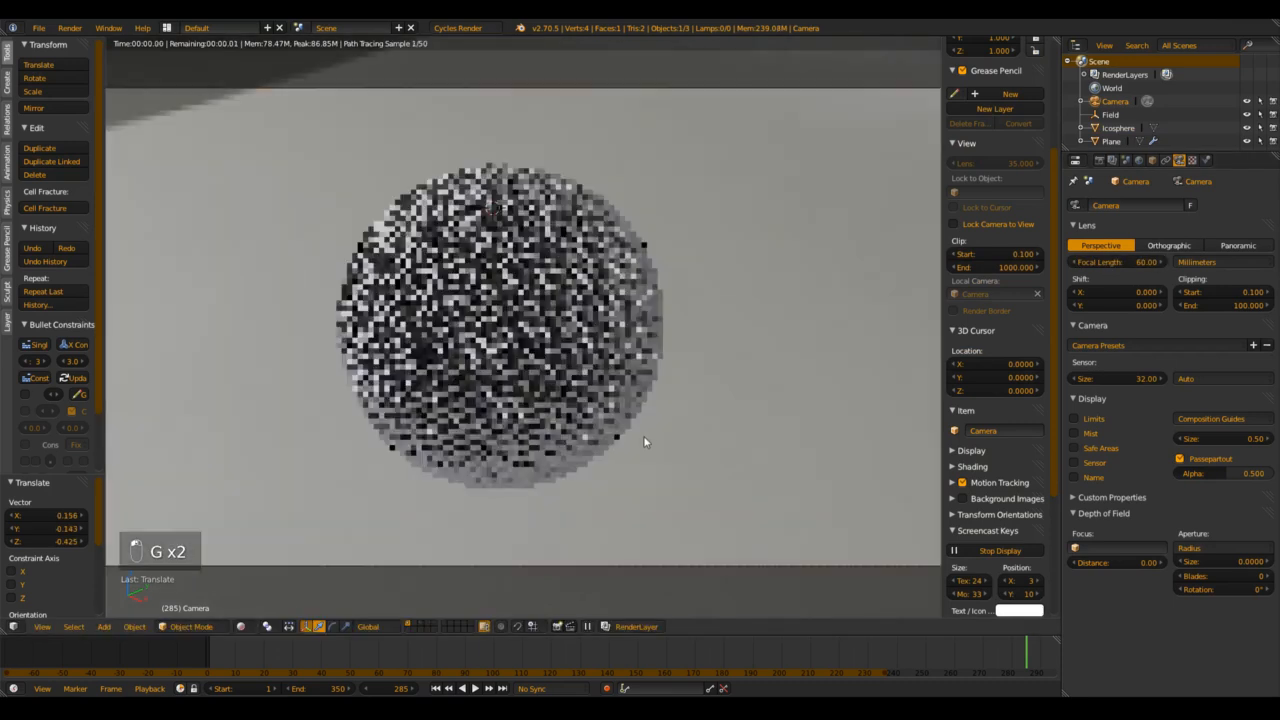
click(644, 440)
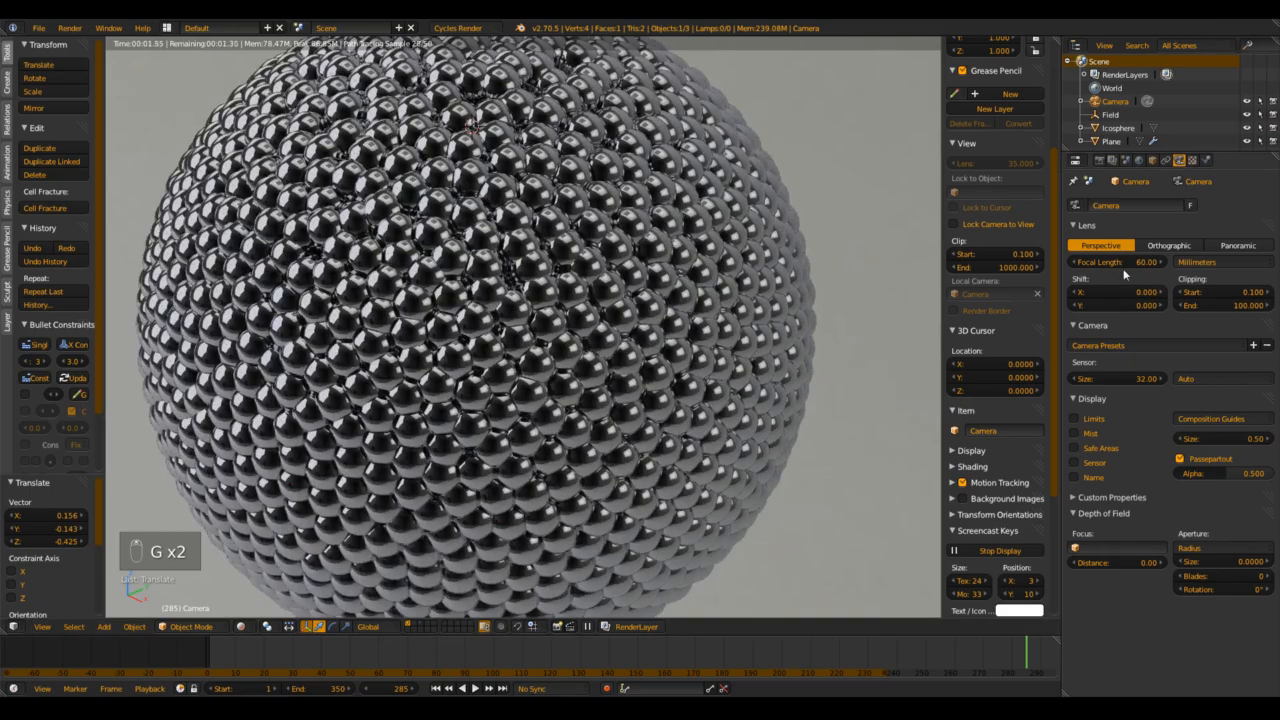
Step: Try a wide camera focal length of 18 mm on the particle ball
drag(1128, 262, 968, 290)
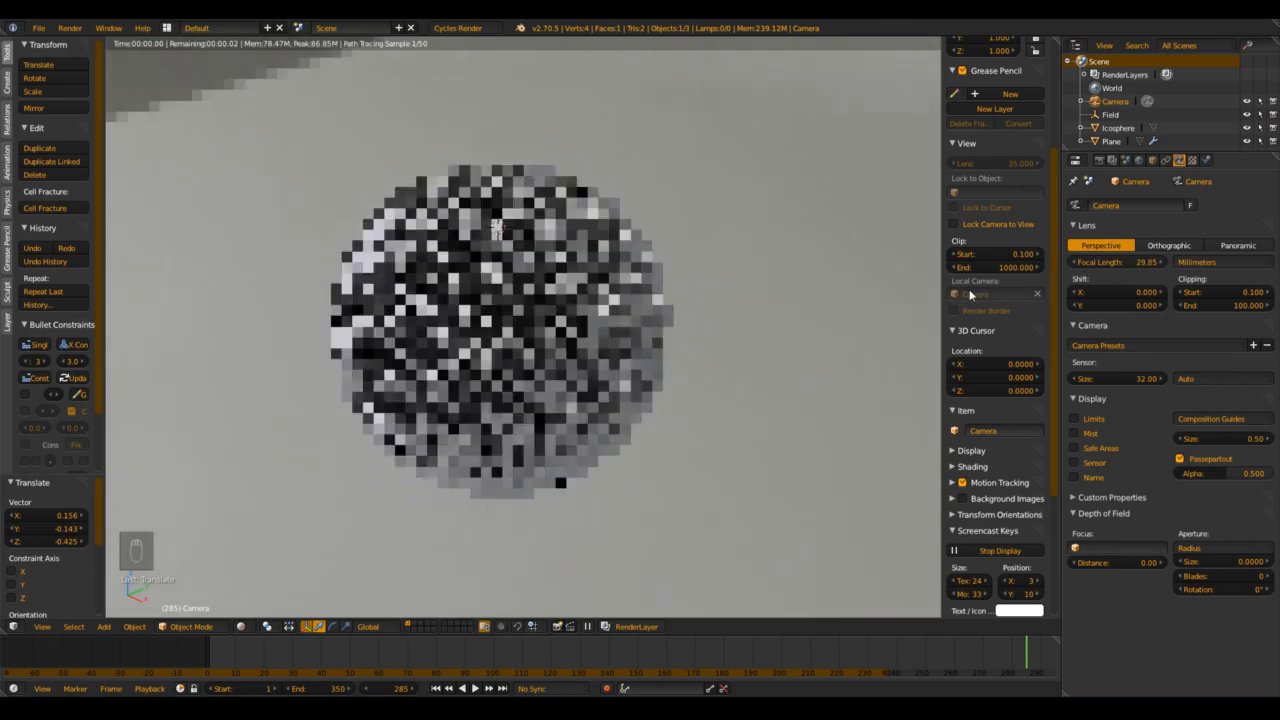
right_click(968, 290)
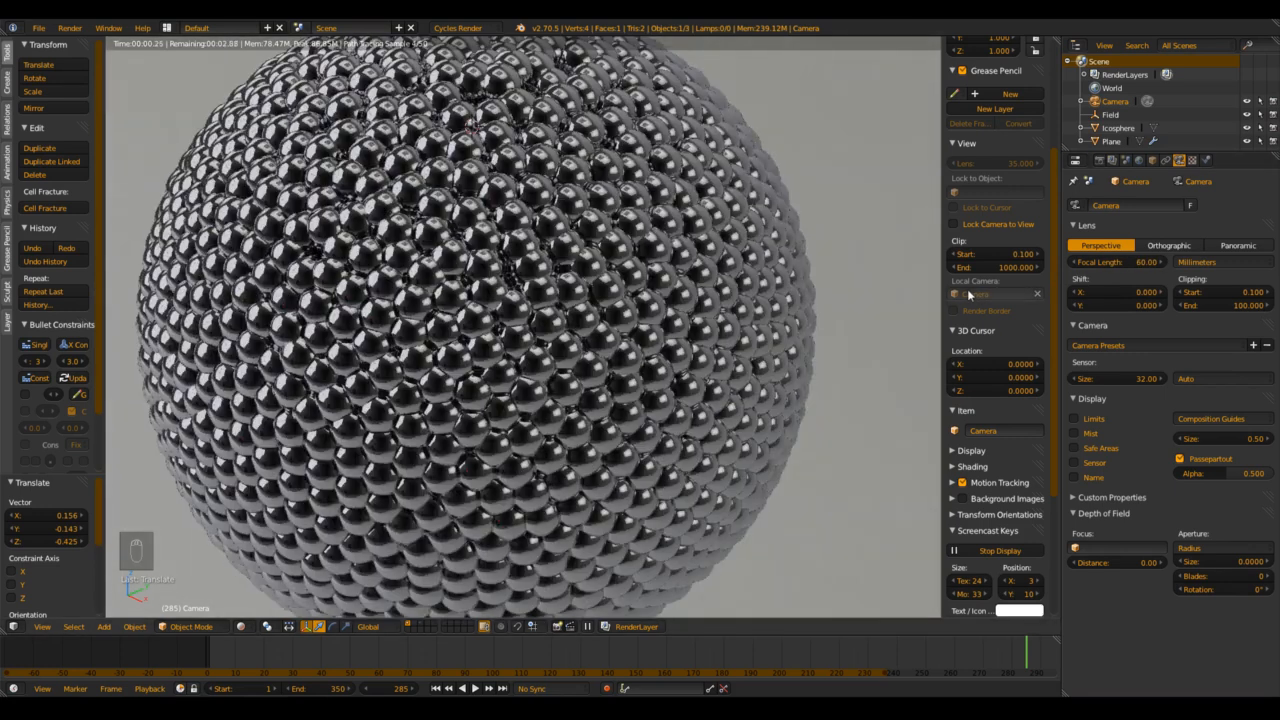
click(1124, 260)
text(18)
key(Return)
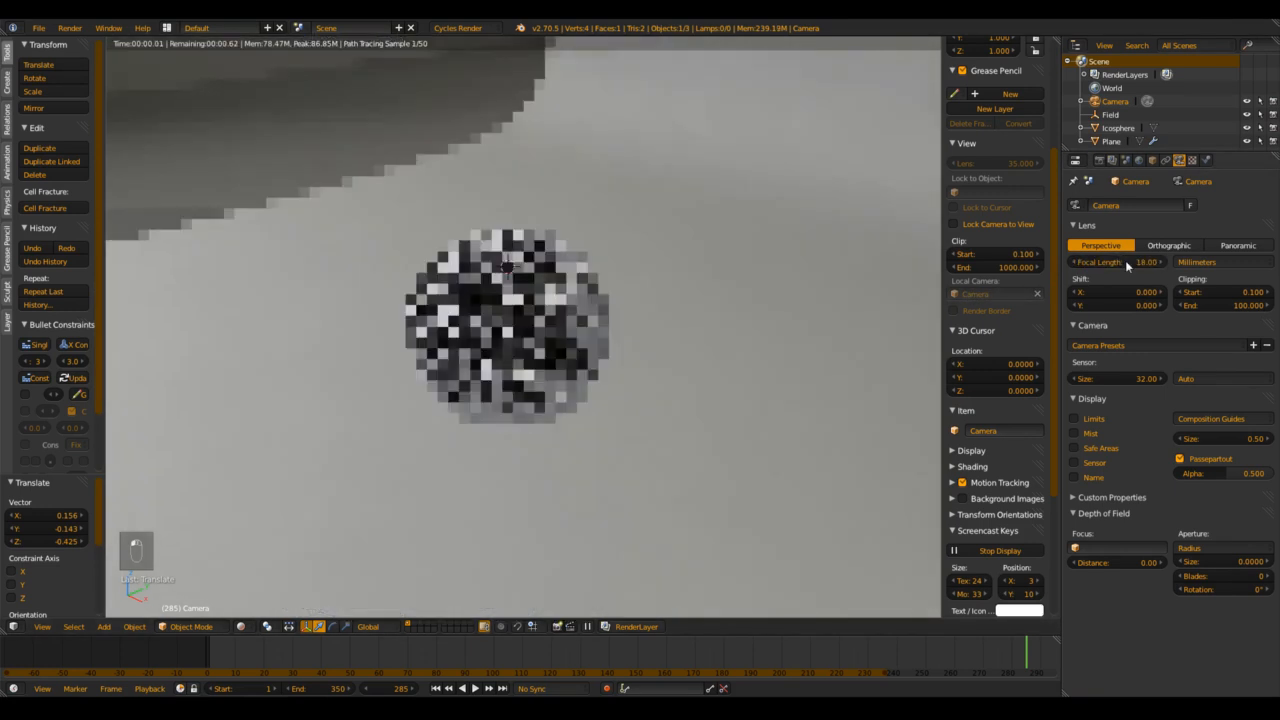
scroll(631, 436, up, 2)
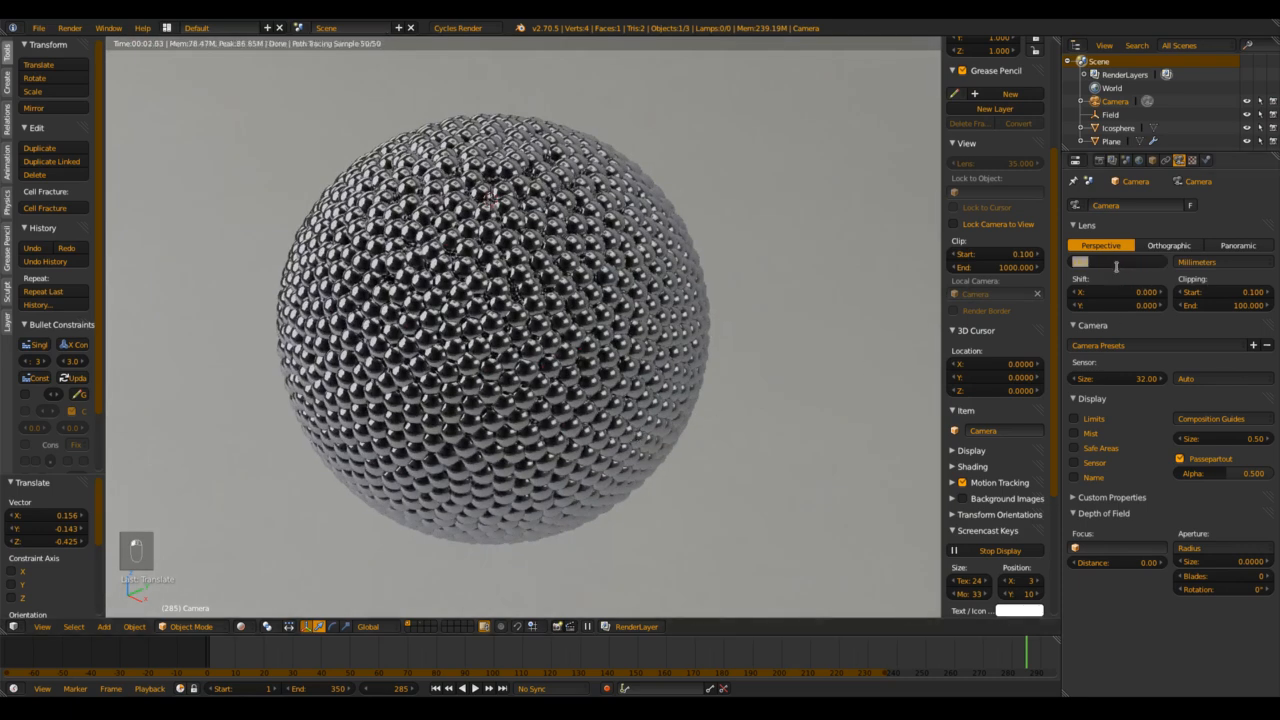
Step: Try a camera focal length of 50 mm and check how the ball looks up close
text(50)
key(Return)
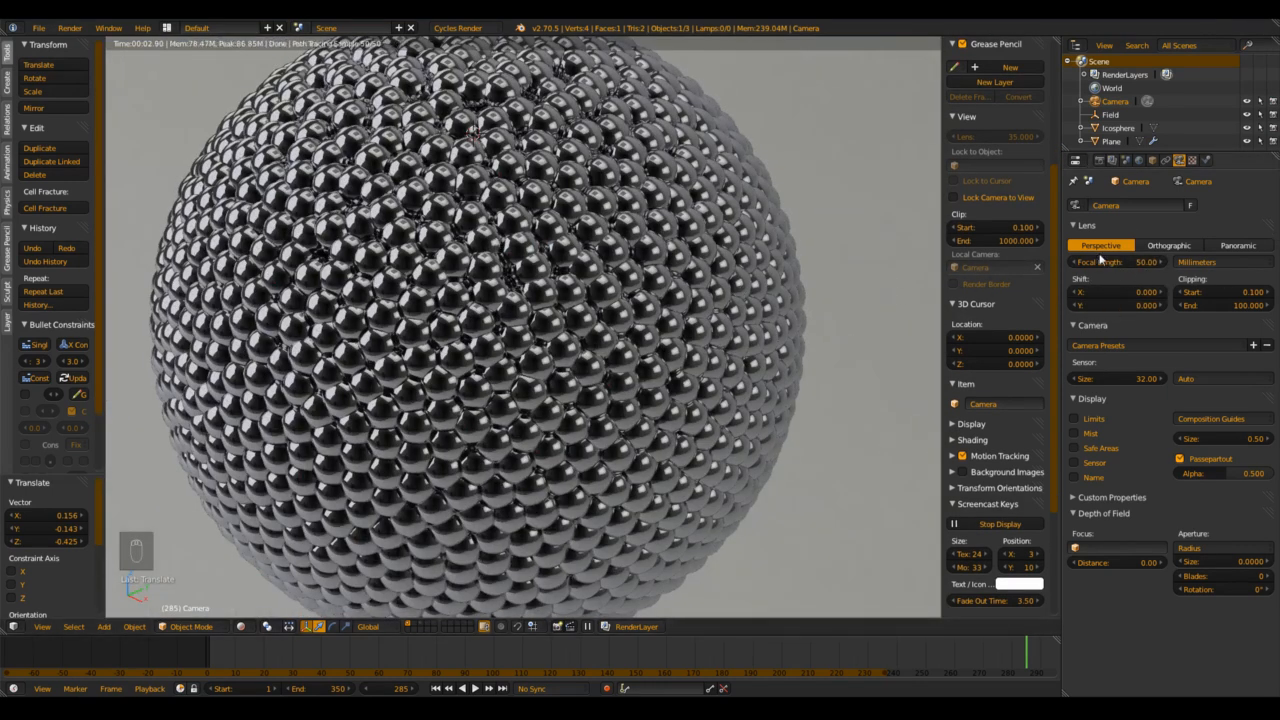
scroll(850, 226, down, 2)
scroll(602, 221, up, 4)
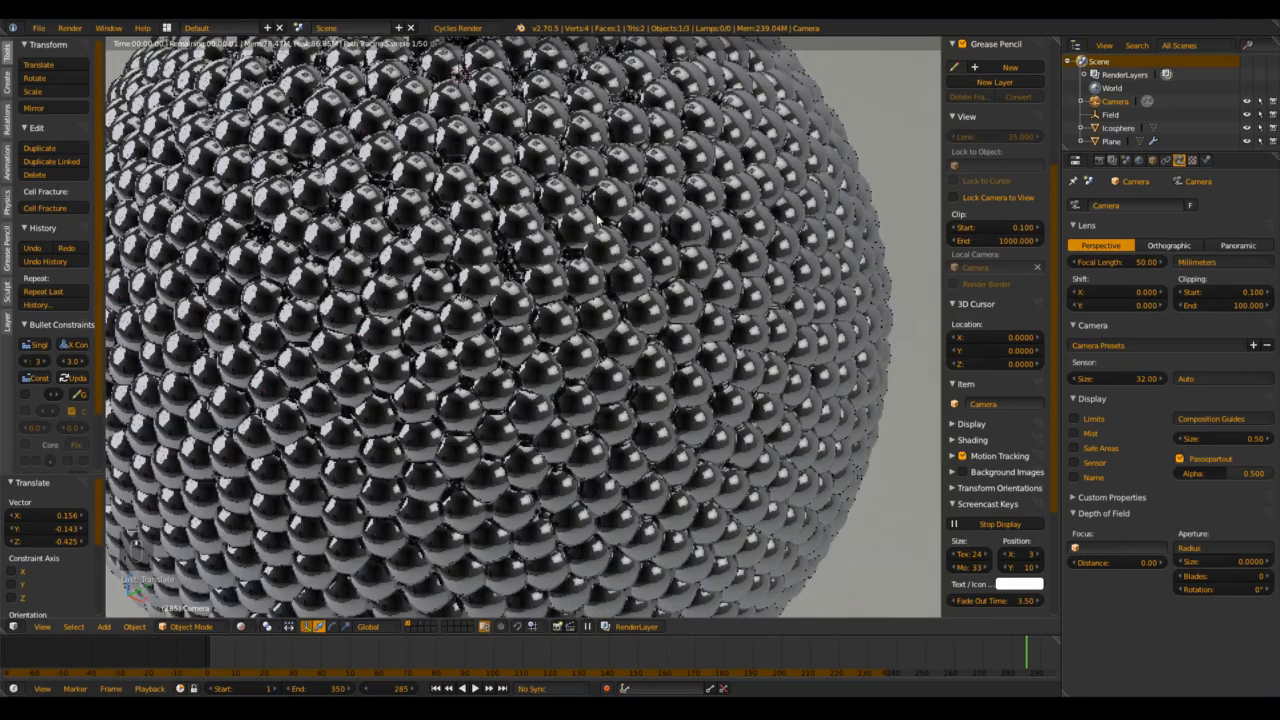
scroll(652, 365, down, 4)
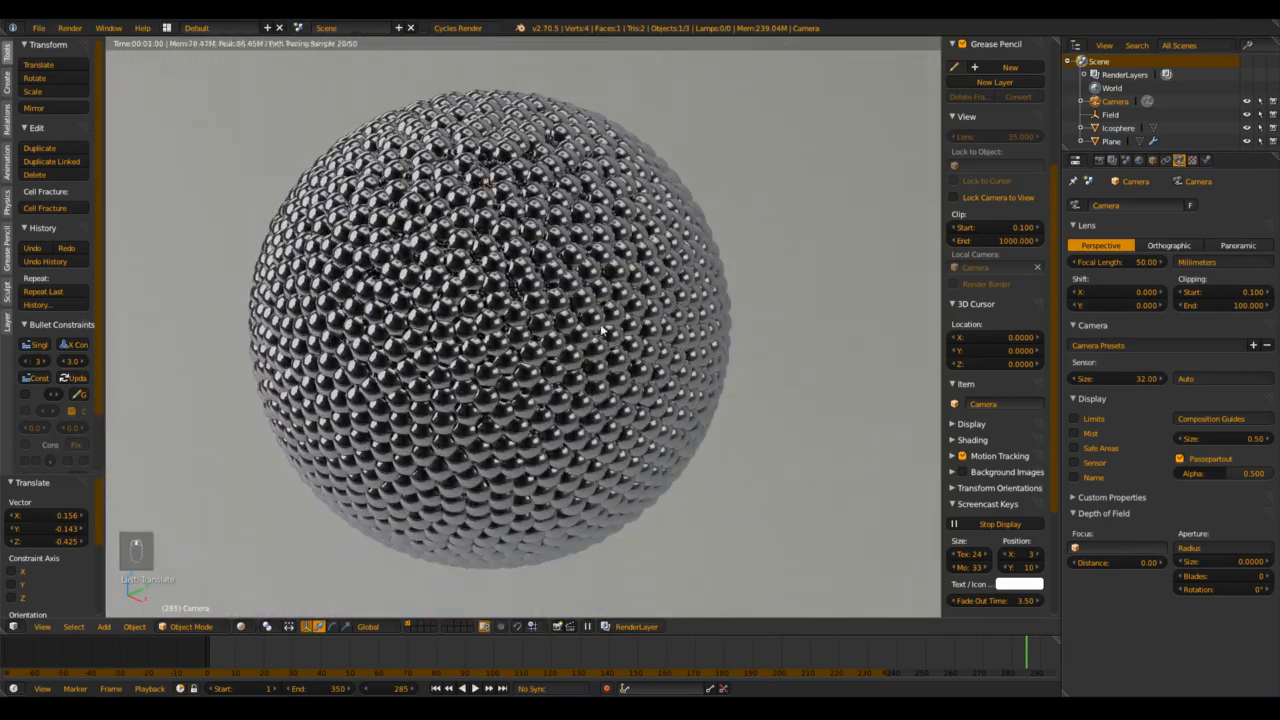
scroll(602, 330, up, 5)
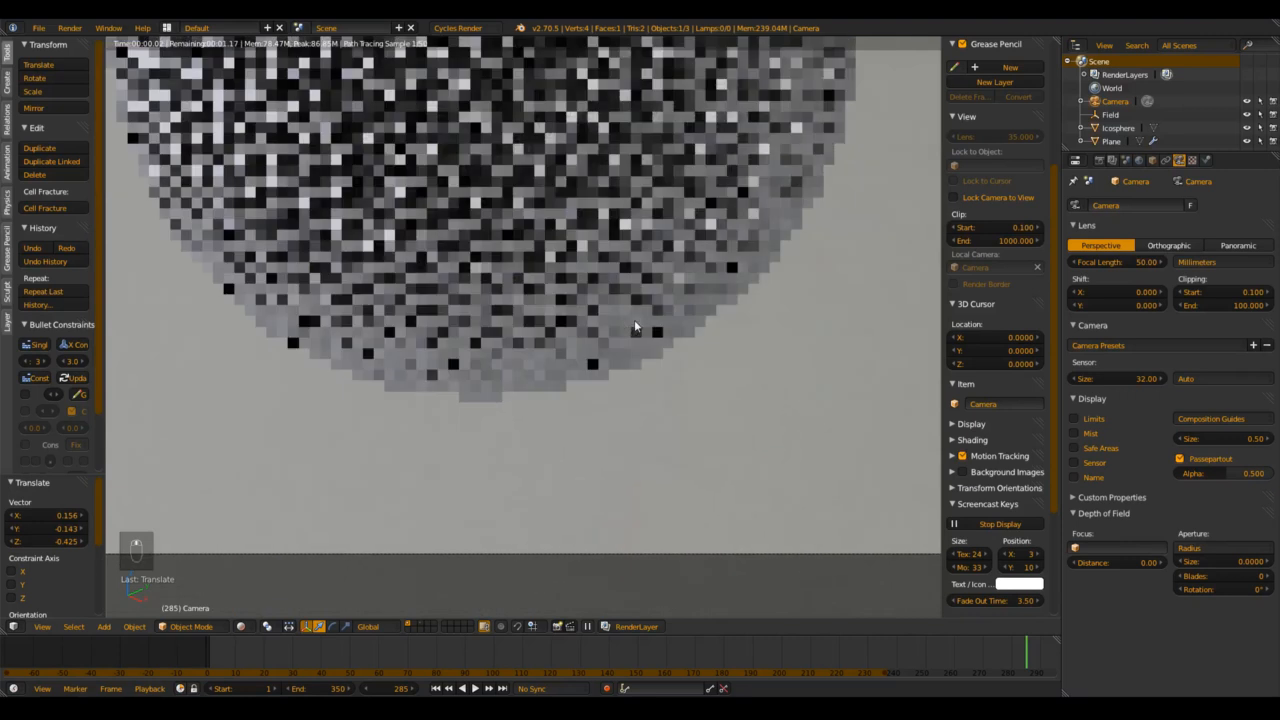
scroll(820, 290, up, 2)
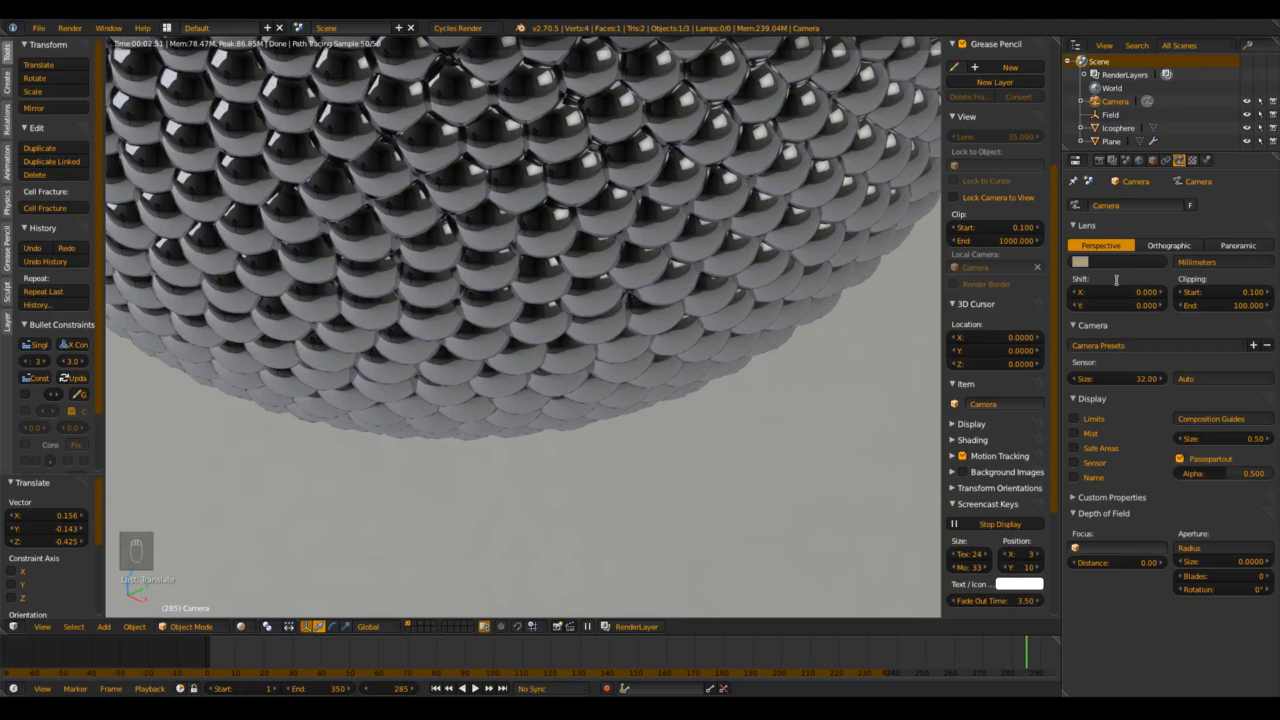
Step: Set the camera's focal length to 25 mm
text(5)
key(Return)
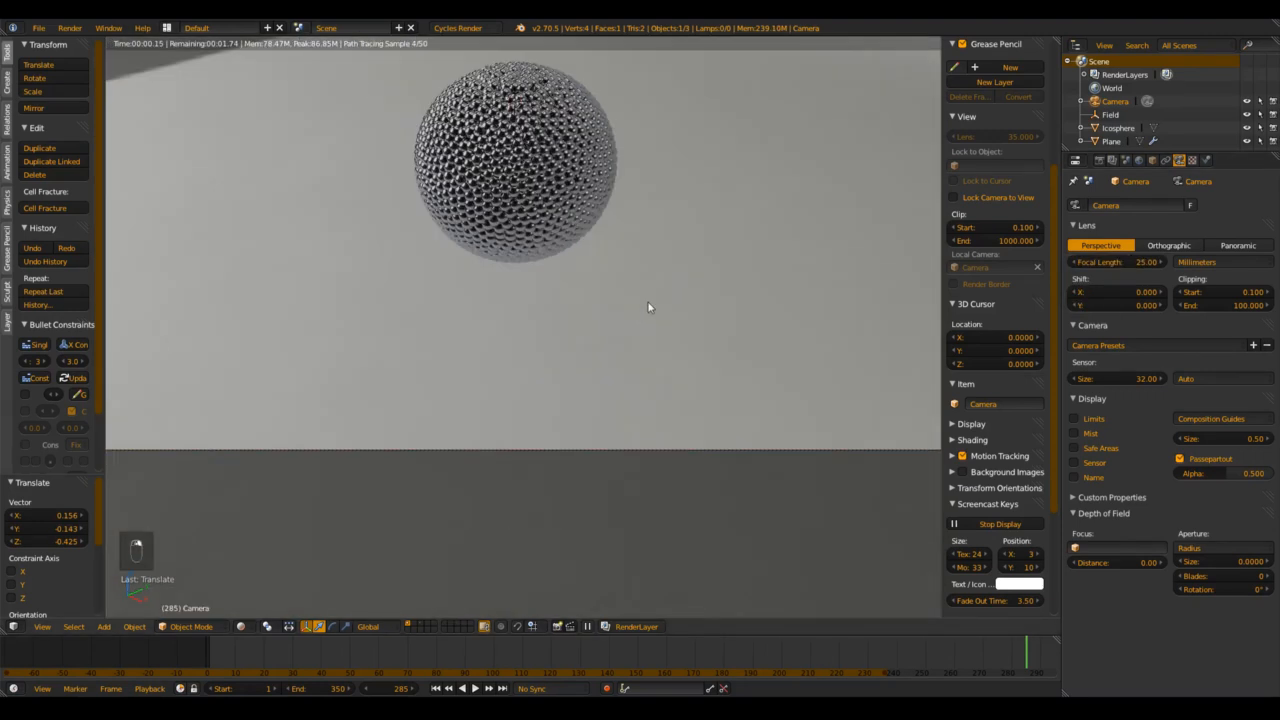
scroll(612, 370, down, 3)
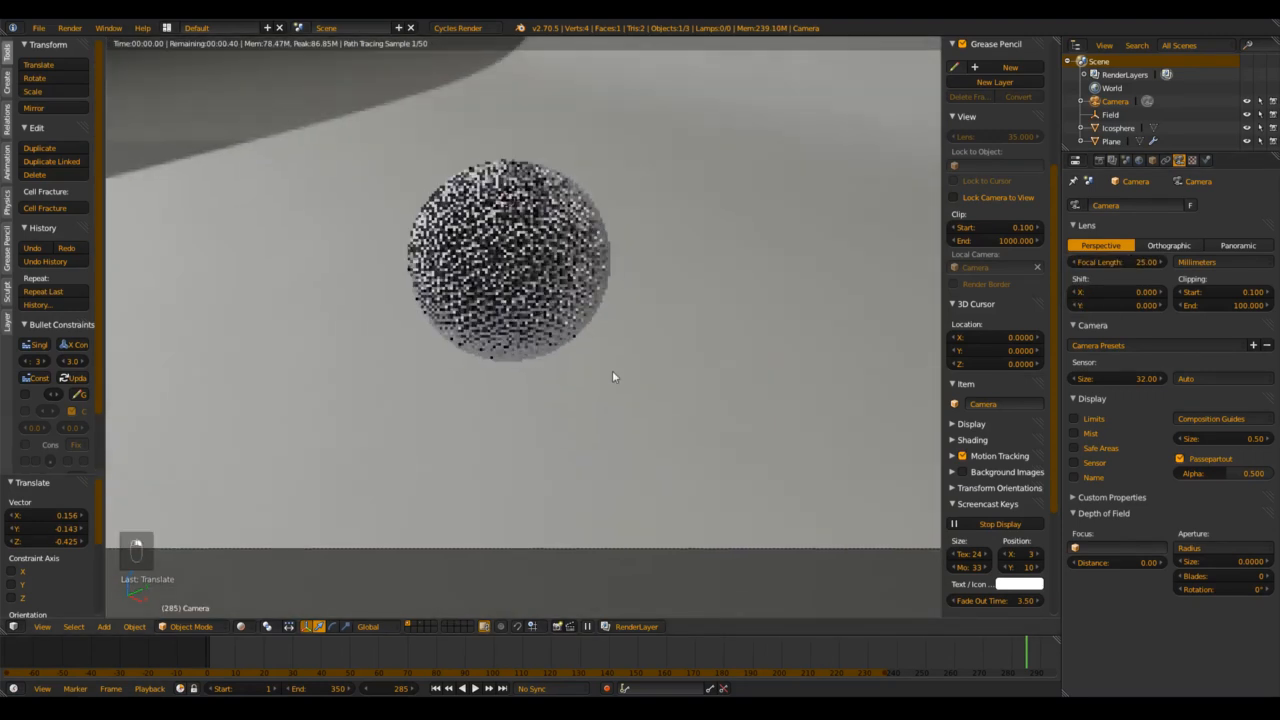
Step: Fly the camera forward until the ball nearly fills the frame, and nudge the camera slightly to refine the framing
key(shift+f)
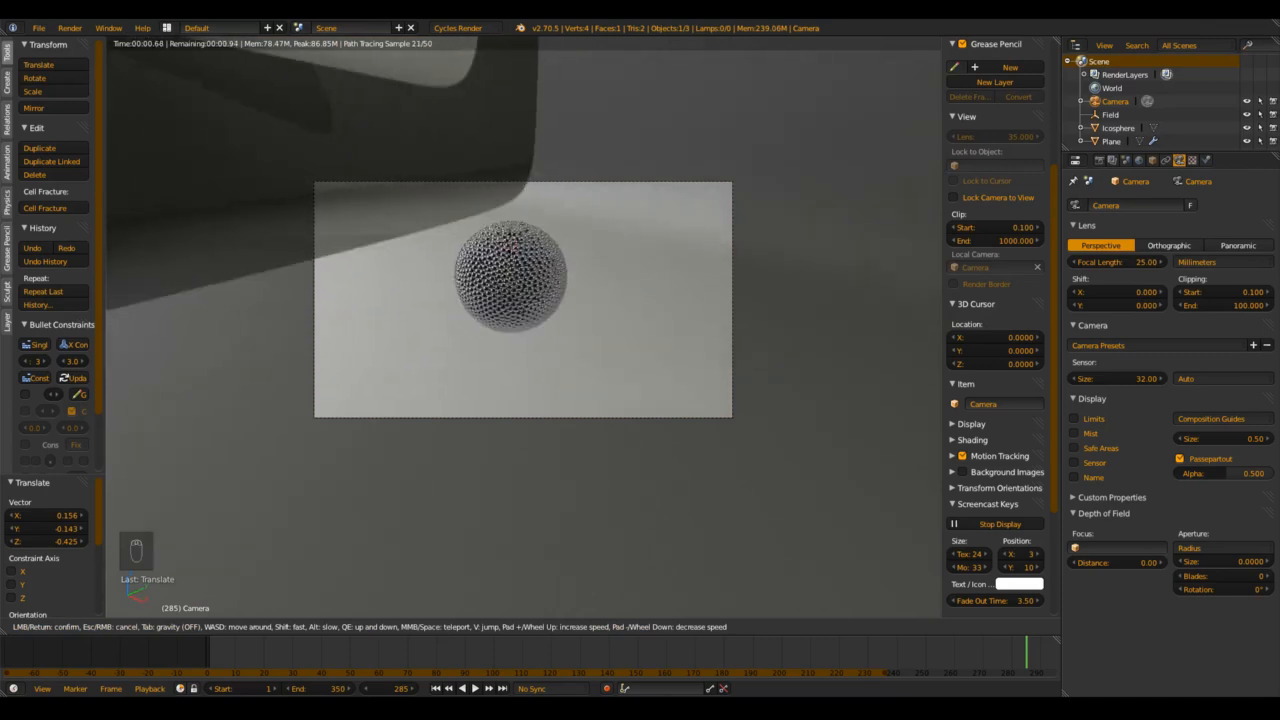
key(w)
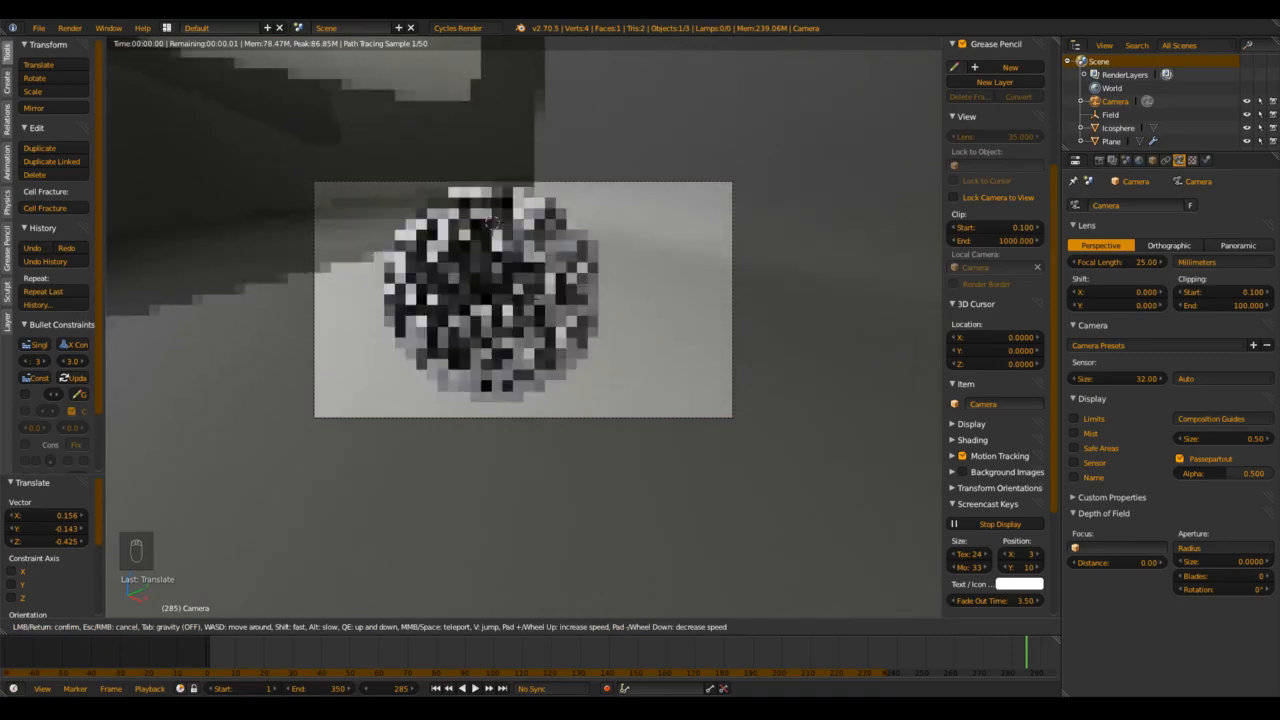
click(523, 329)
scroll(548, 346, up, 2)
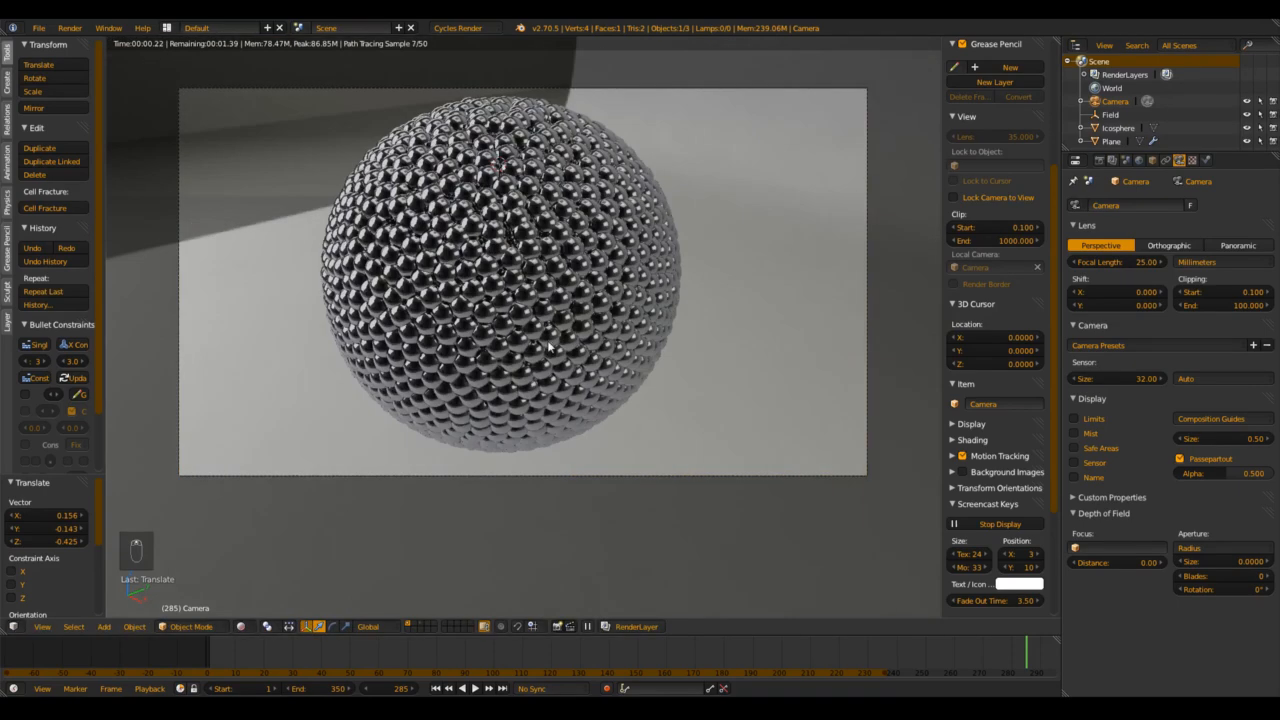
key(g)
click(552, 348)
Step: Play the animation in the rendered view and examine the packed spheres on the ball up close
scroll(564, 348, up, 4)
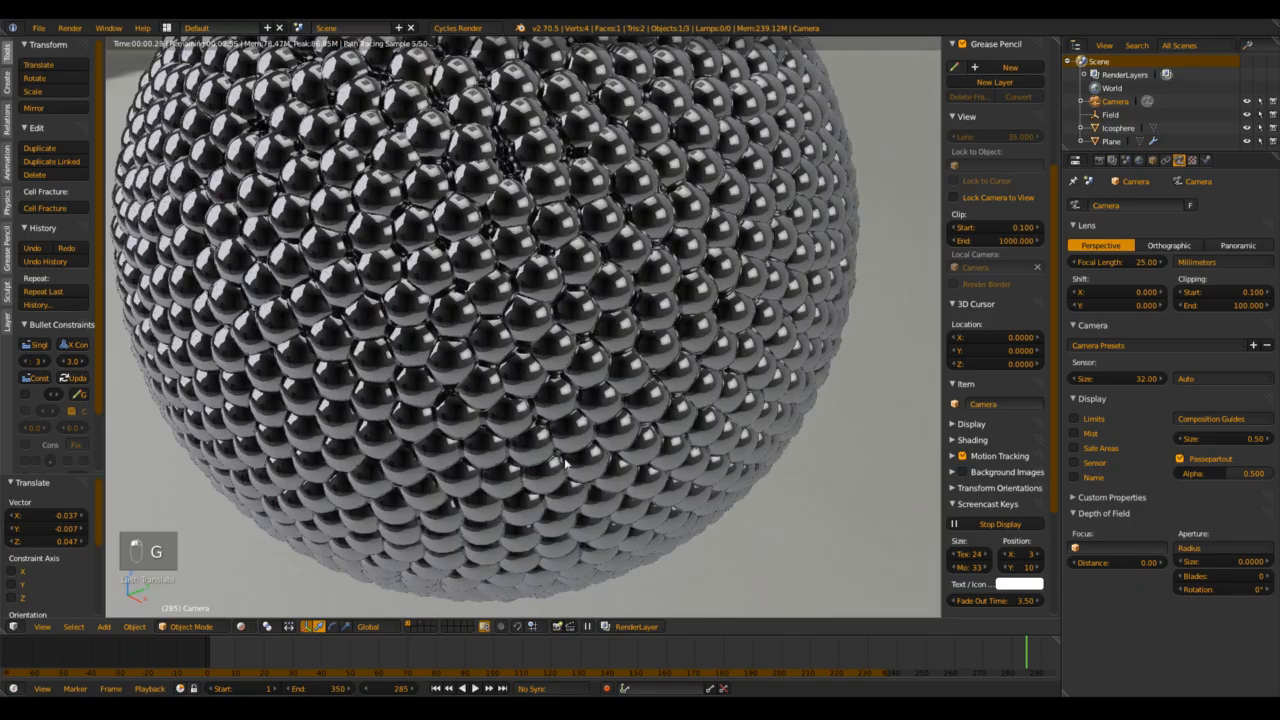
shift+middle_drag(565, 463, 575, 503)
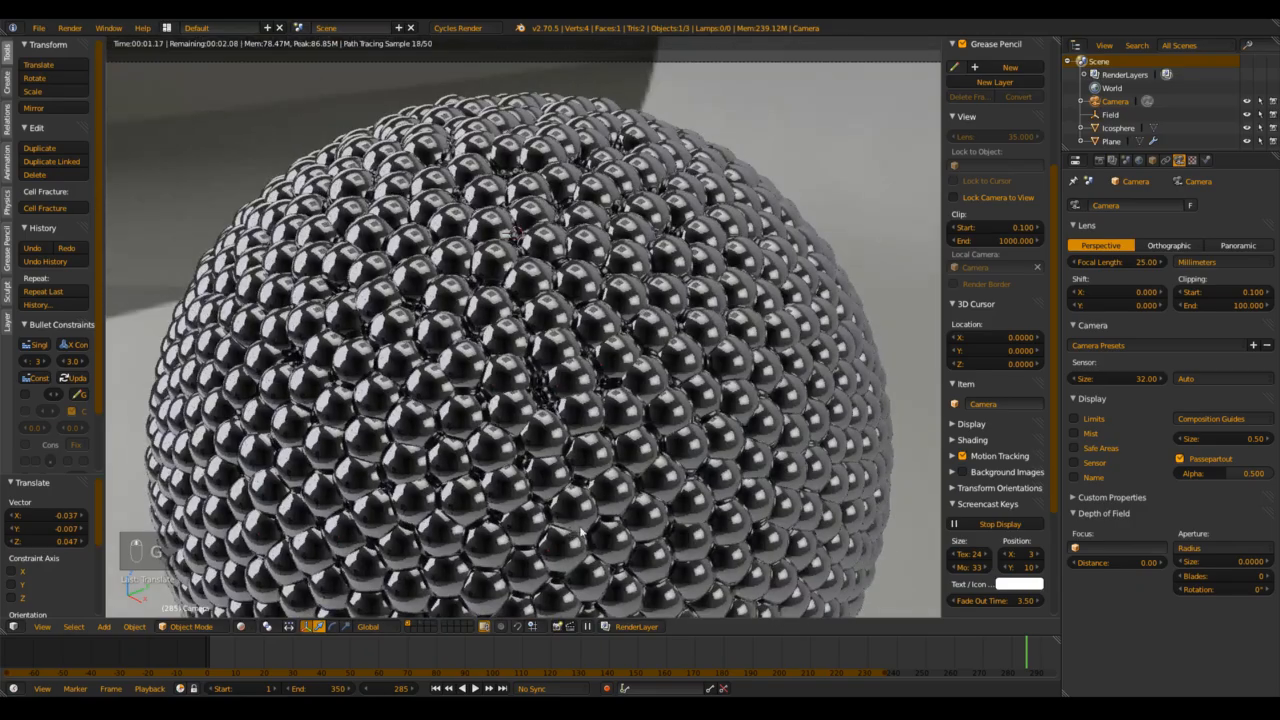
key(alt+a)
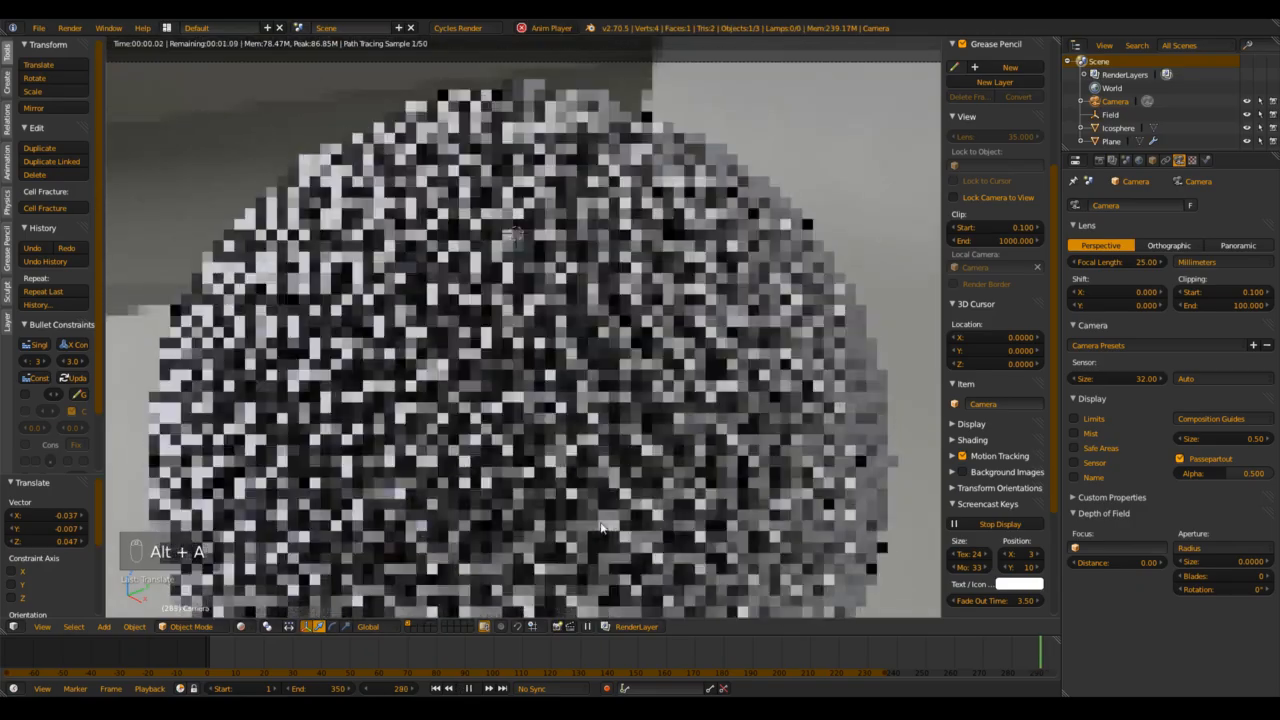
key(alt+a)
key(alt+a)
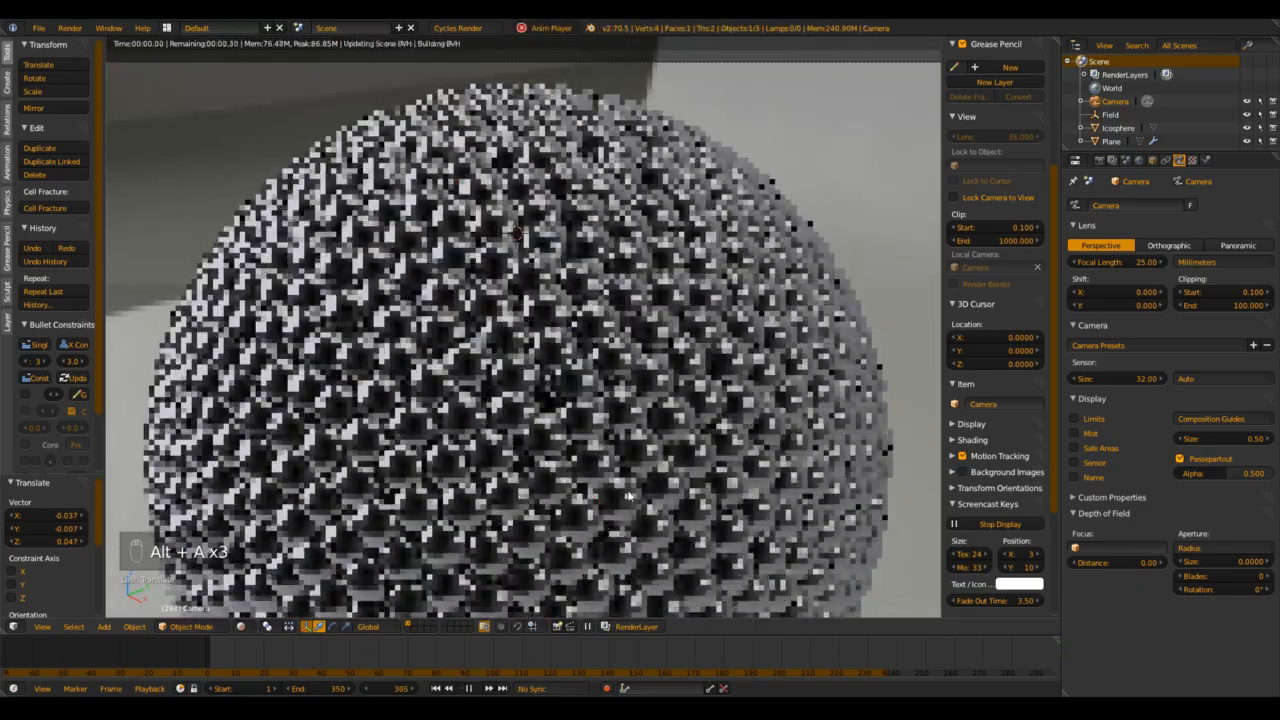
key(alt+a)
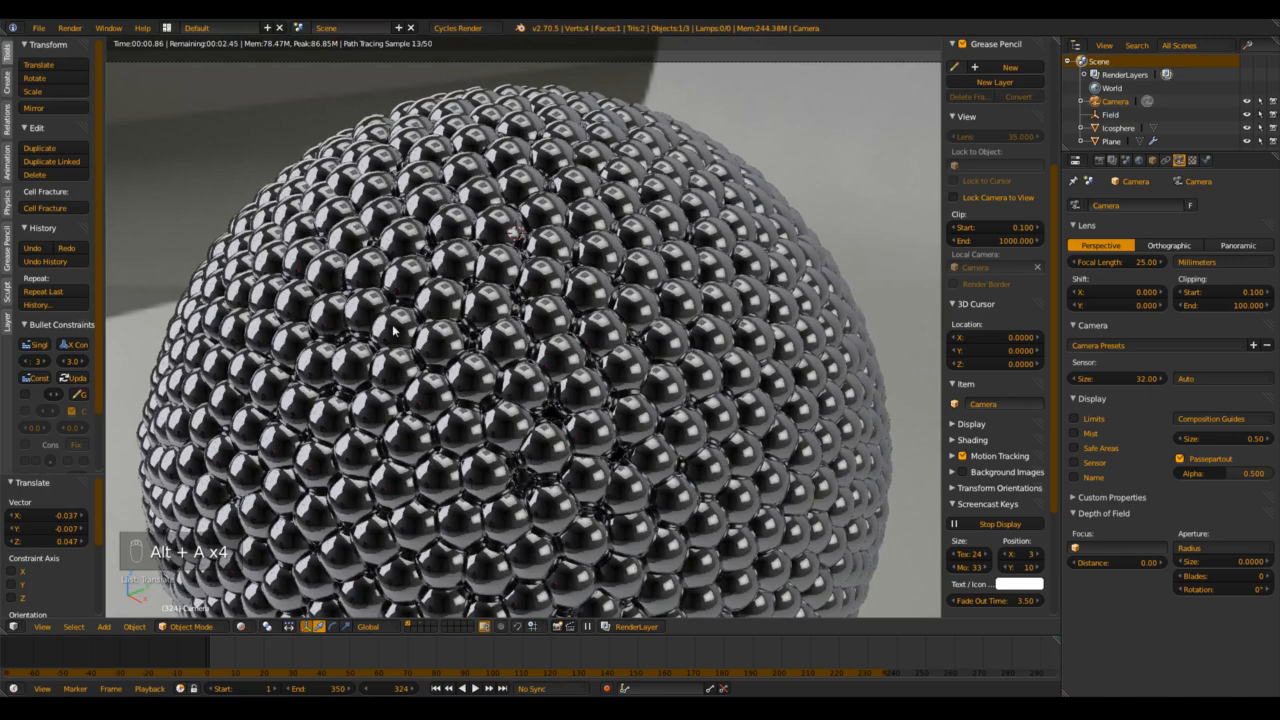
scroll(395, 332, down, 2)
scroll(570, 360, down, 2)
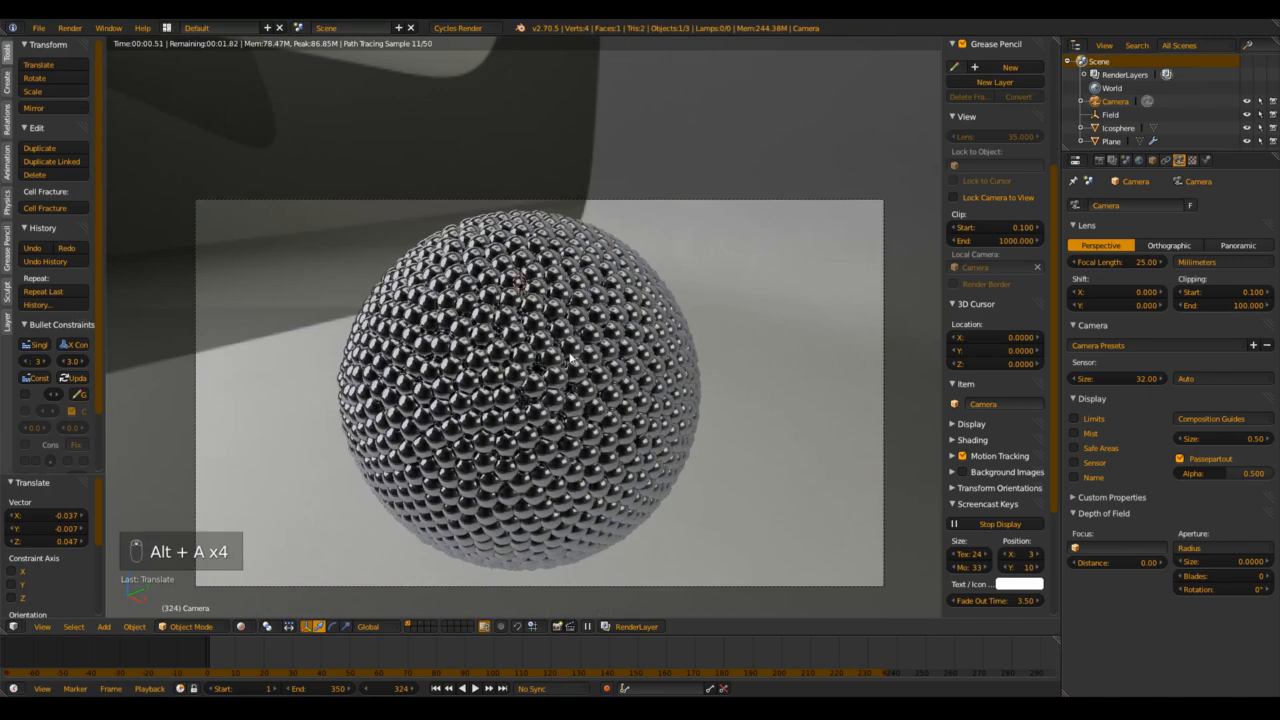
scroll(570, 357, up, 4)
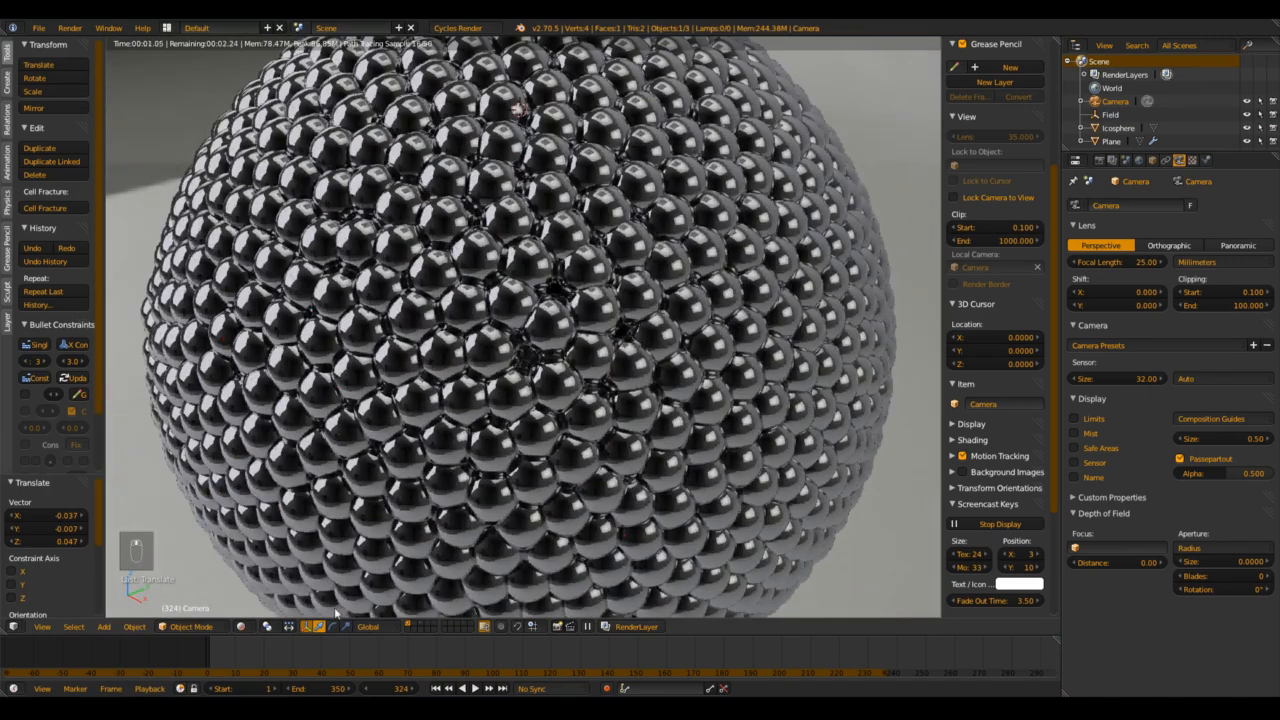
Step: Show the second layer again and brighten the icosphere's glossy color to about R 0.693, G 0.698, B 0.774, then shift it slightly toward blue
scroll(724, 418, down, 3)
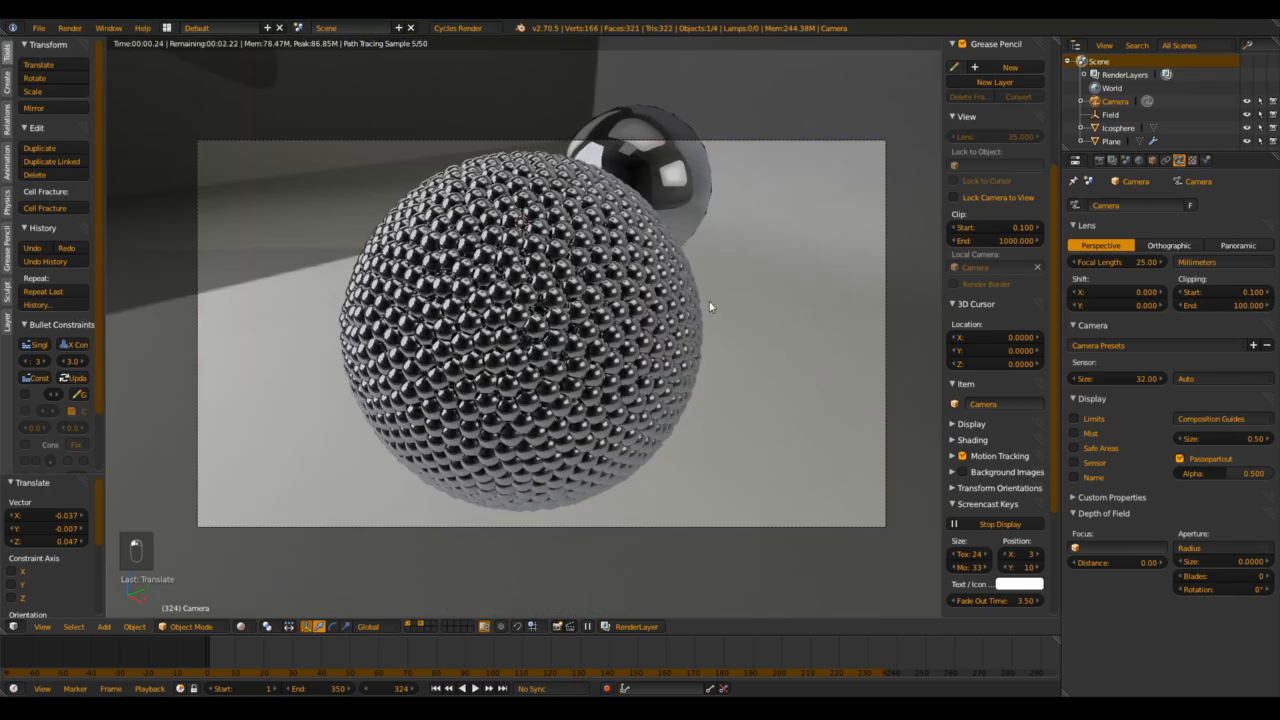
right_click(696, 206)
click(1221, 362)
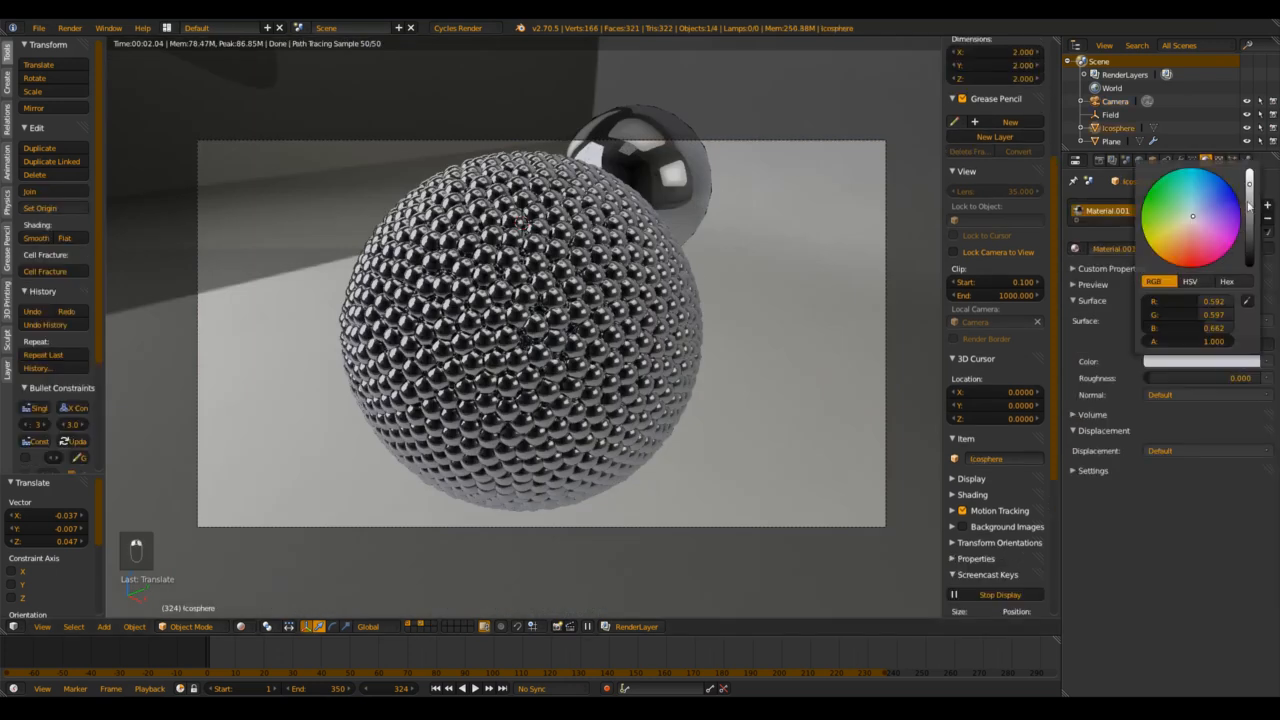
drag(1251, 187, 1248, 181)
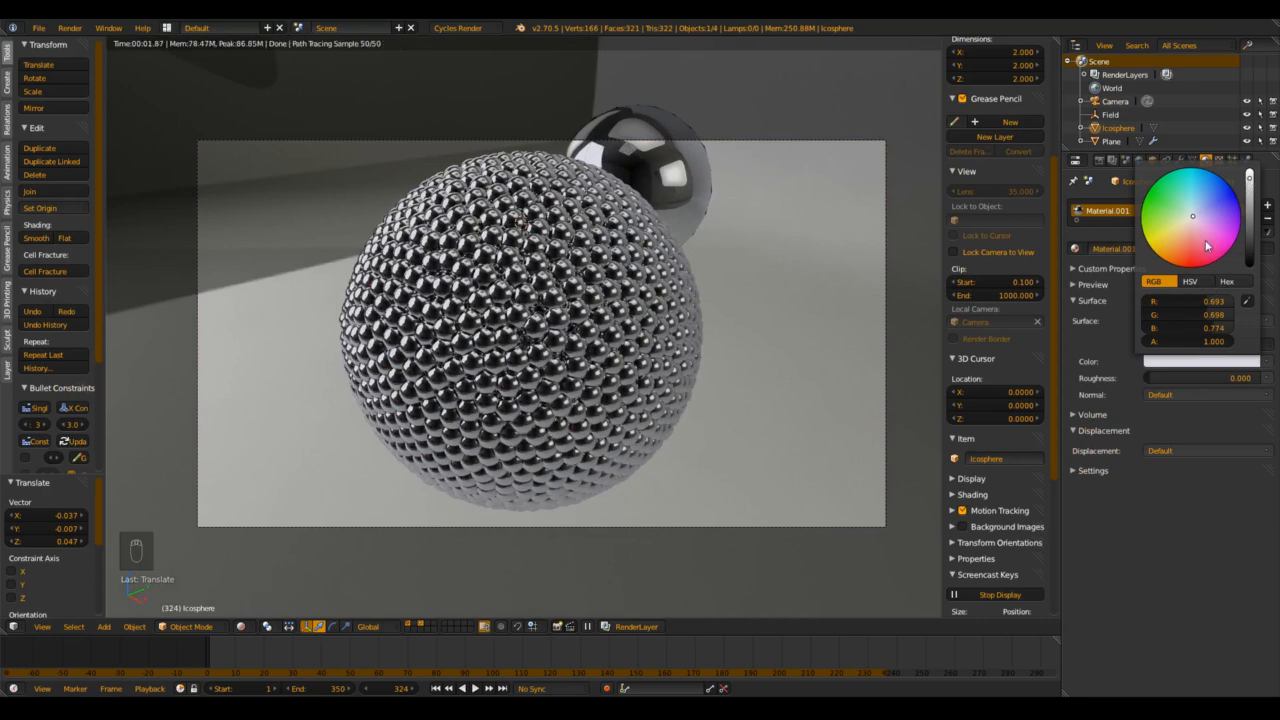
click(1182, 362)
drag(1196, 301, 1206, 328)
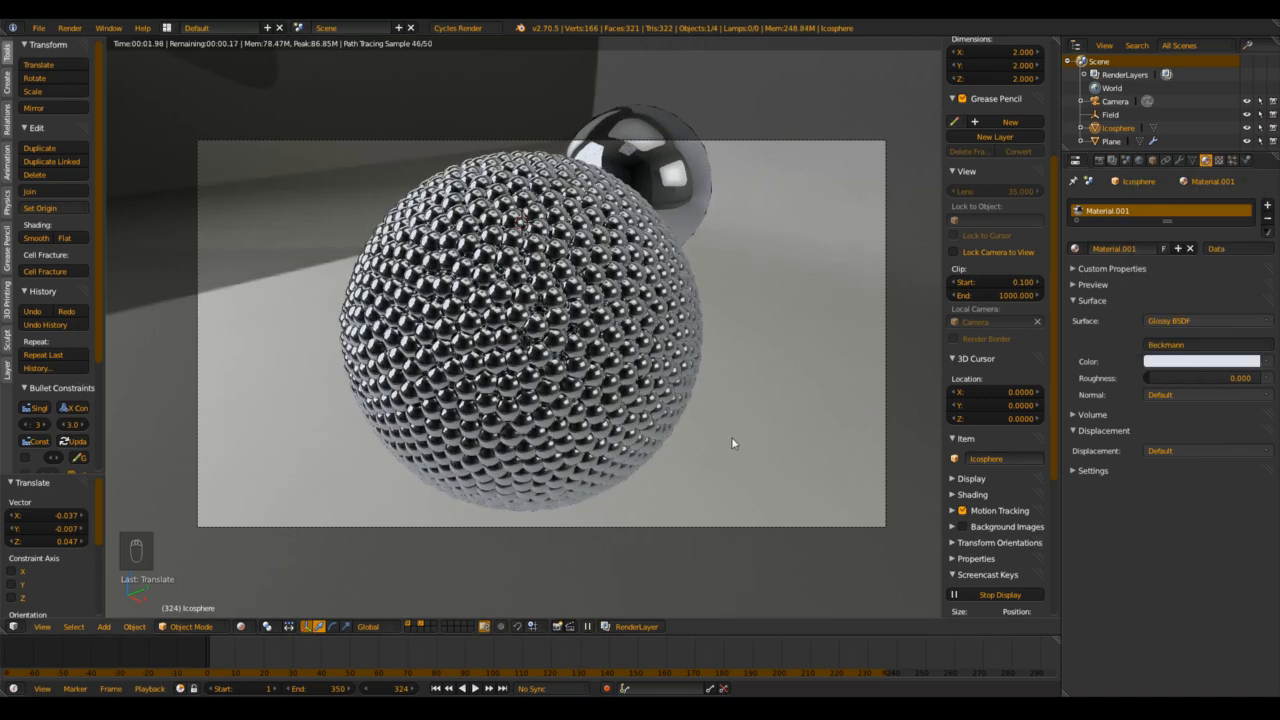
Step: Select the camera, switch the viewport to solid shading, and leave the camera view to see the whole scene from above
scroll(731, 437, down, 4)
scroll(720, 440, up, 4)
right_click(693, 527)
key(z)
key(z)
scroll(646, 335, down, 3)
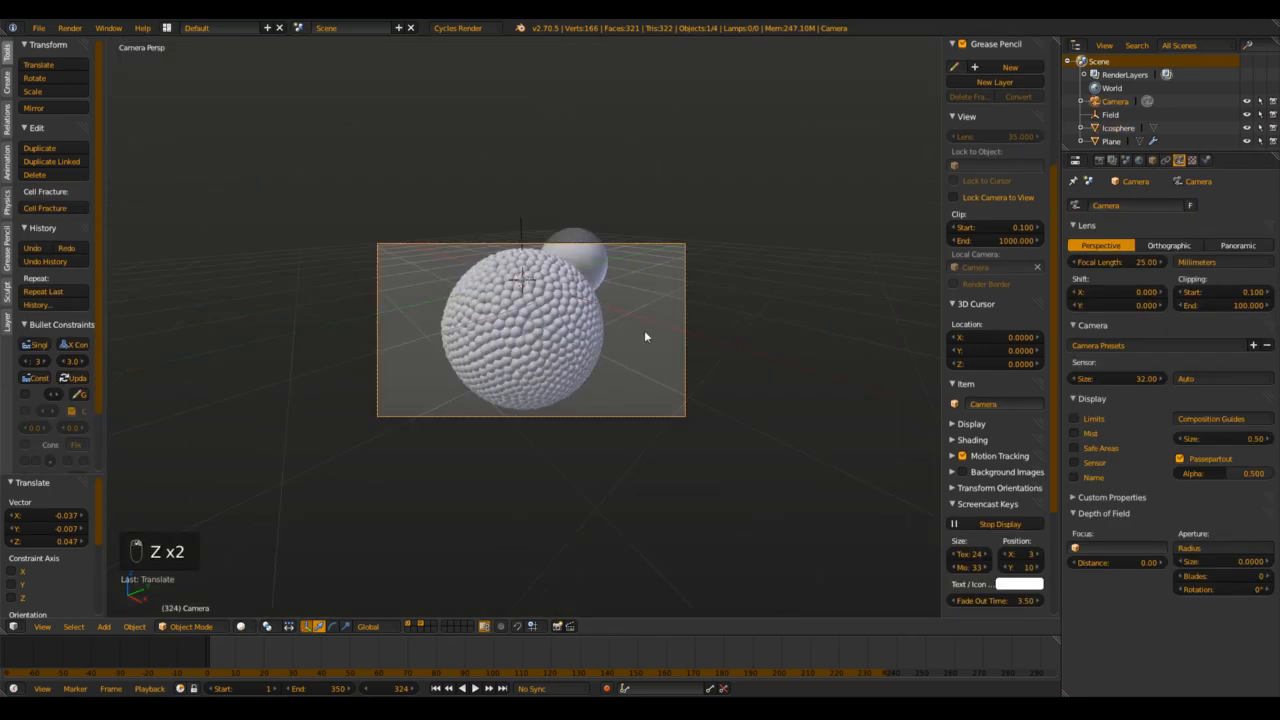
middle_drag(645, 335, 648, 388)
scroll(648, 388, down, 6)
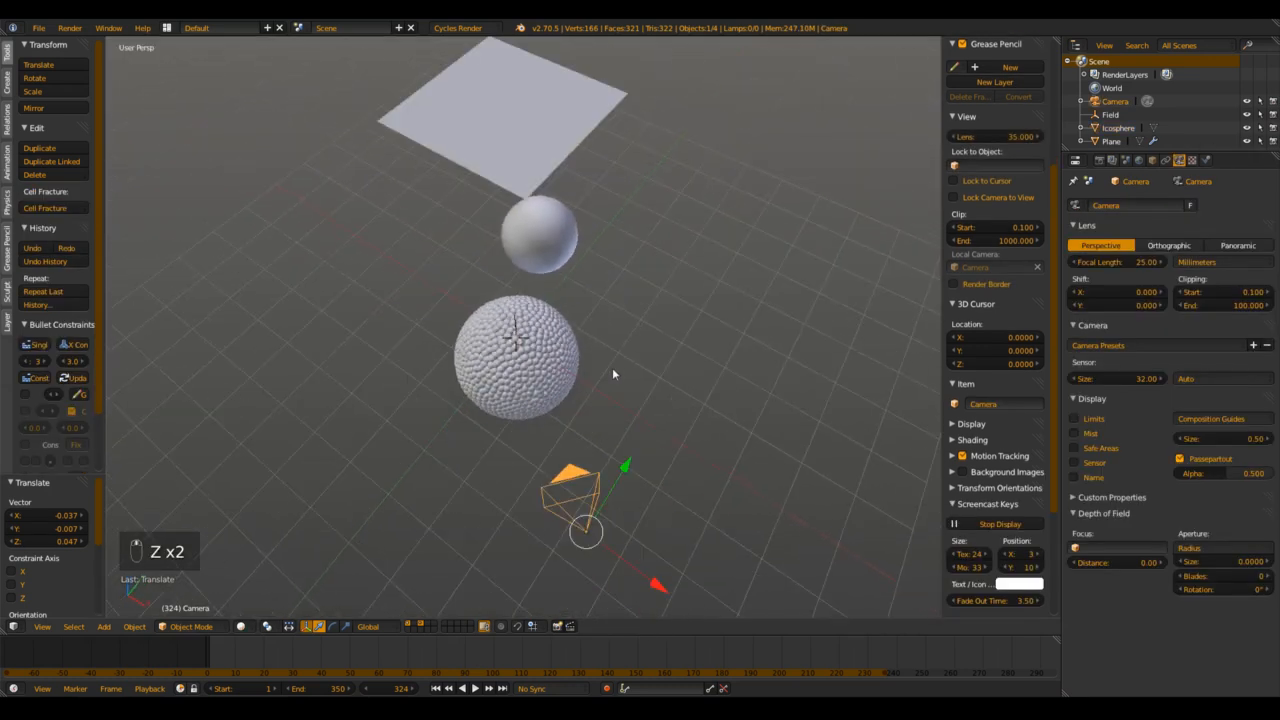
Step: From the top view, move and rotate the camera to the other side of the ball so it faces the ball
key(KP_7)
scroll(609, 327, down, 2)
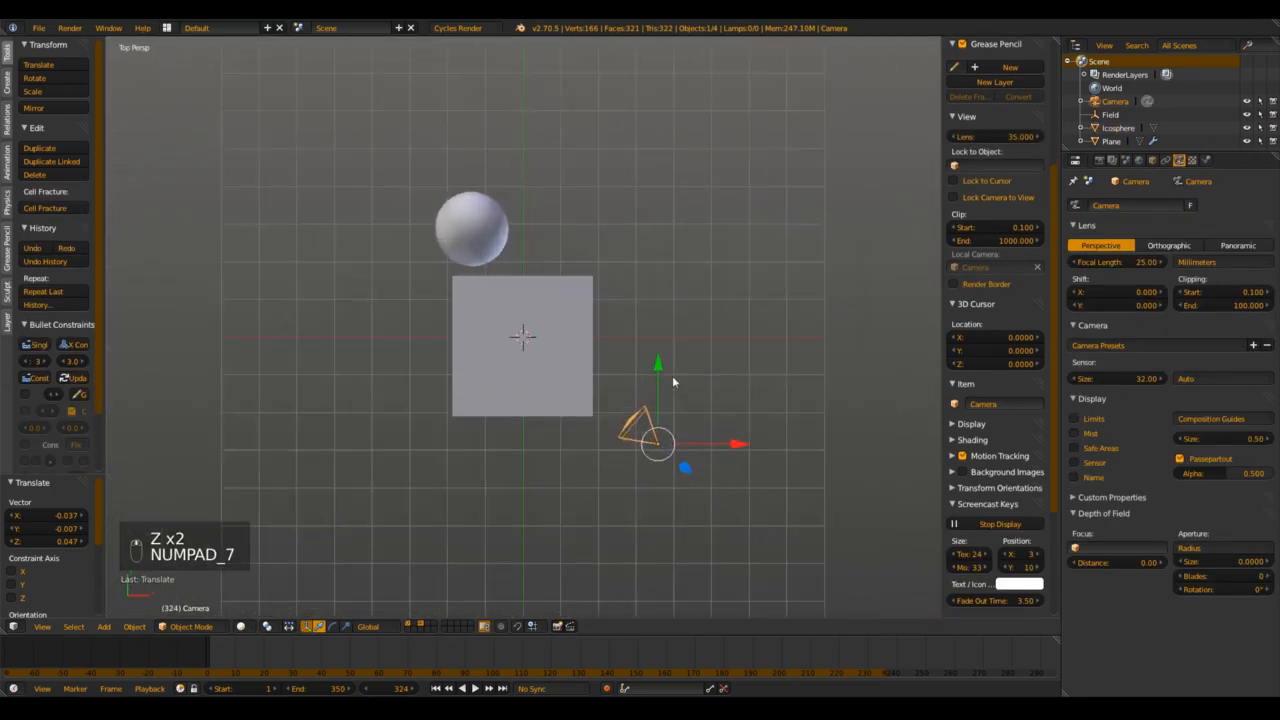
scroll(672, 375, up, 2)
key(z)
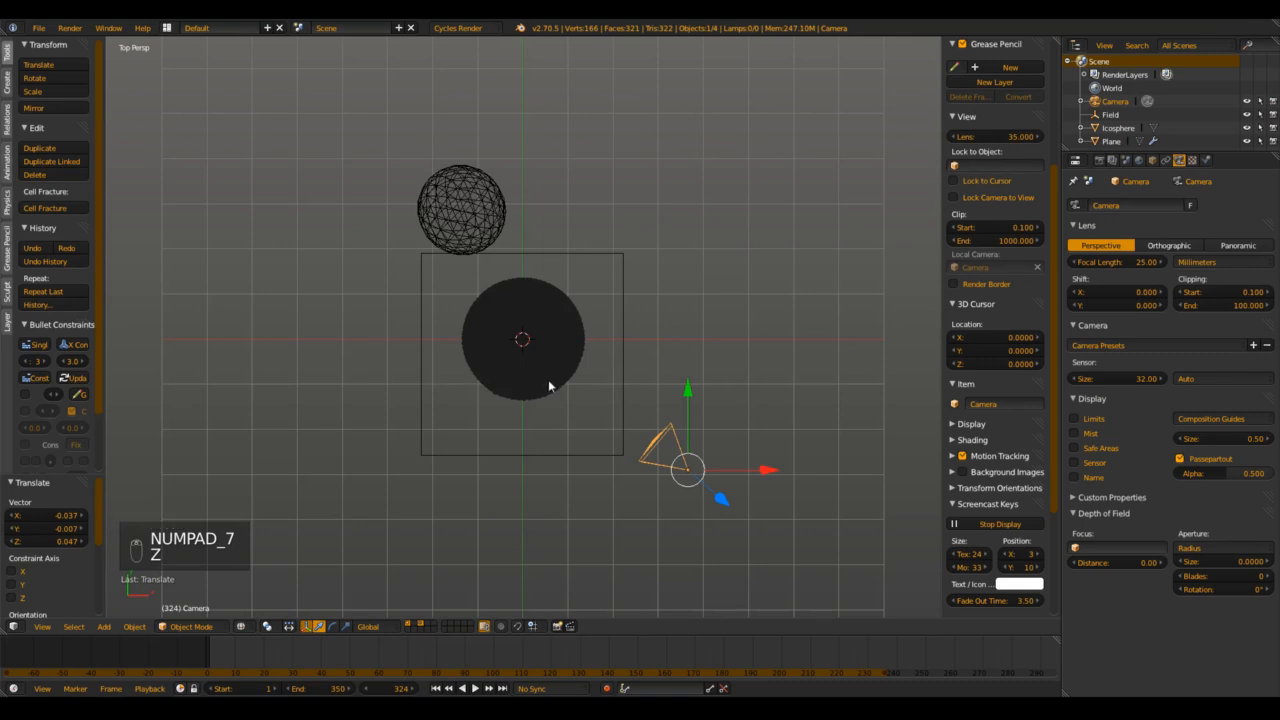
key(z)
key(z)
key(g)
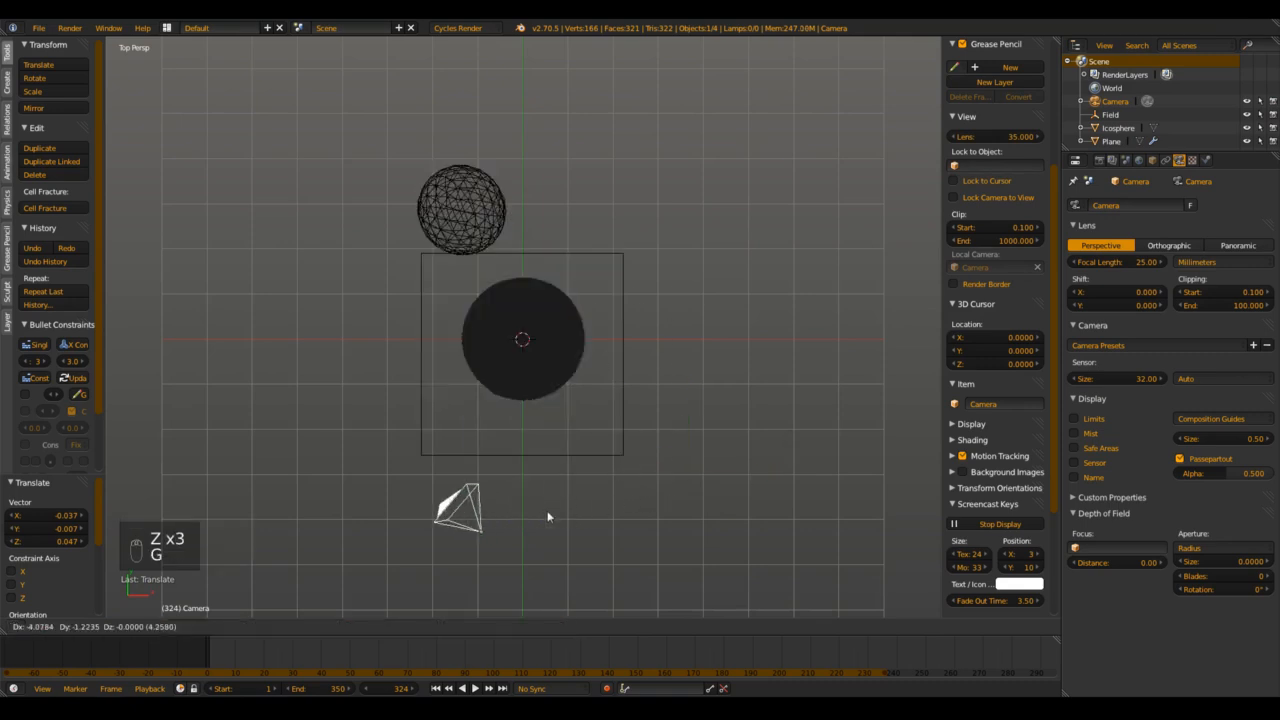
click(525, 428)
key(r)
click(508, 586)
key(g)
click(455, 560)
key(r)
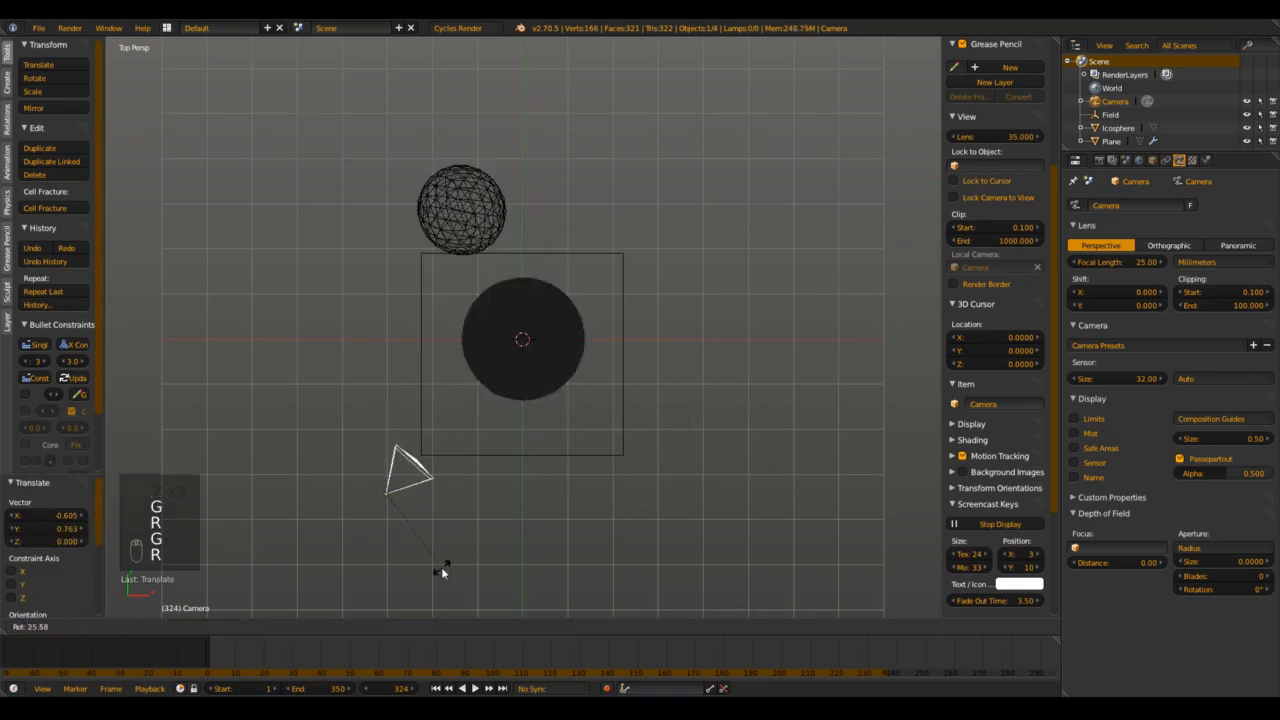
click(451, 551)
Step: In the rendered camera view, orbit the camera around the ball with Lock Camera to View, and turn the lock off
key(KP_0)
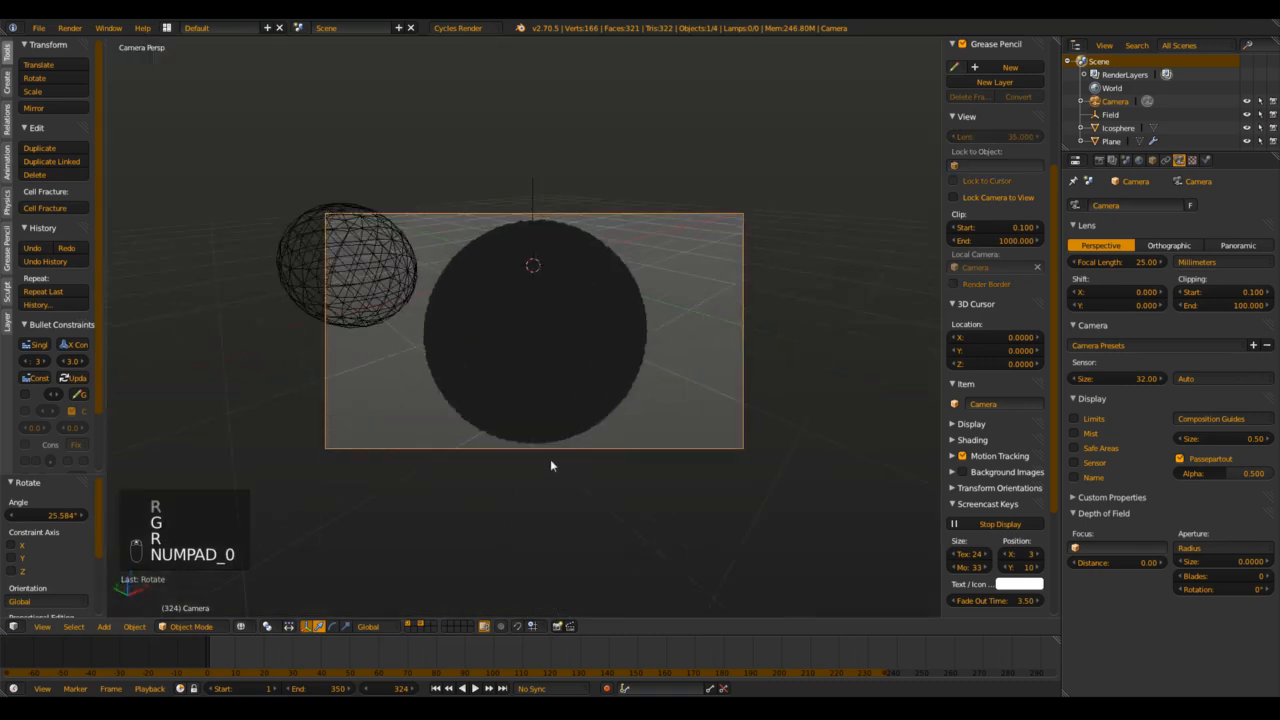
key(shift+z)
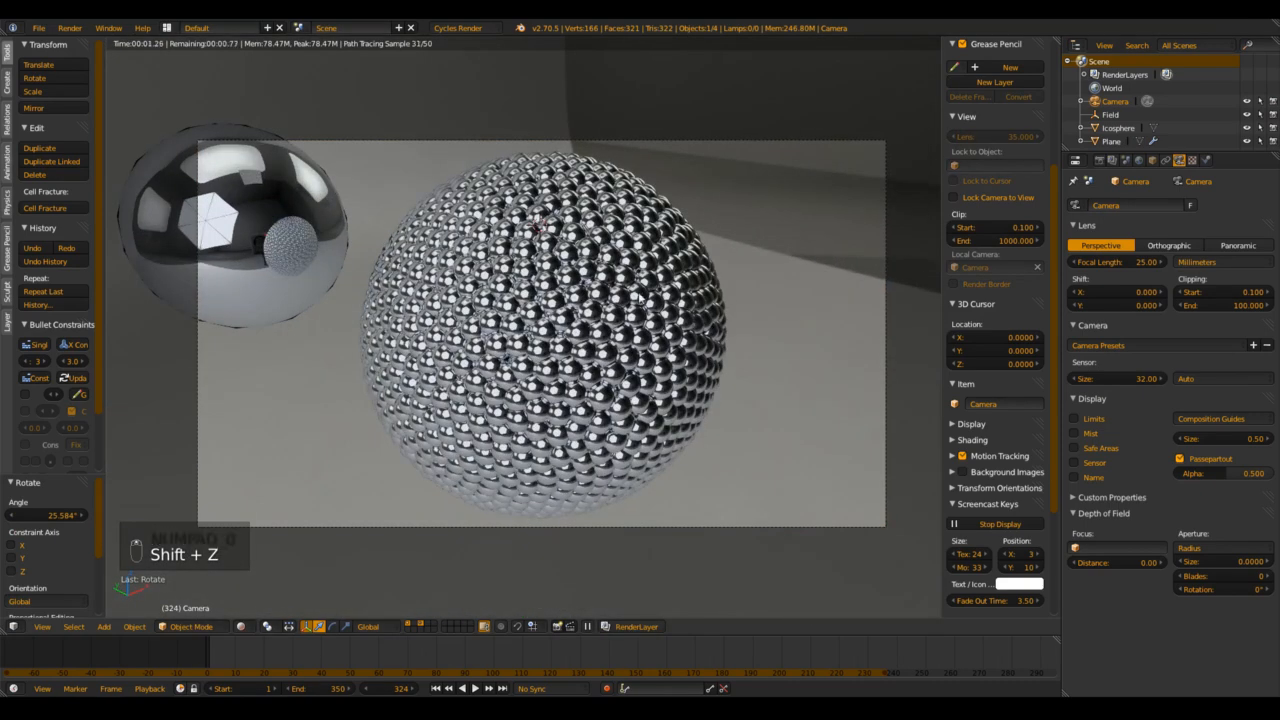
middle_drag(783, 320, 729, 350)
key(KP_0)
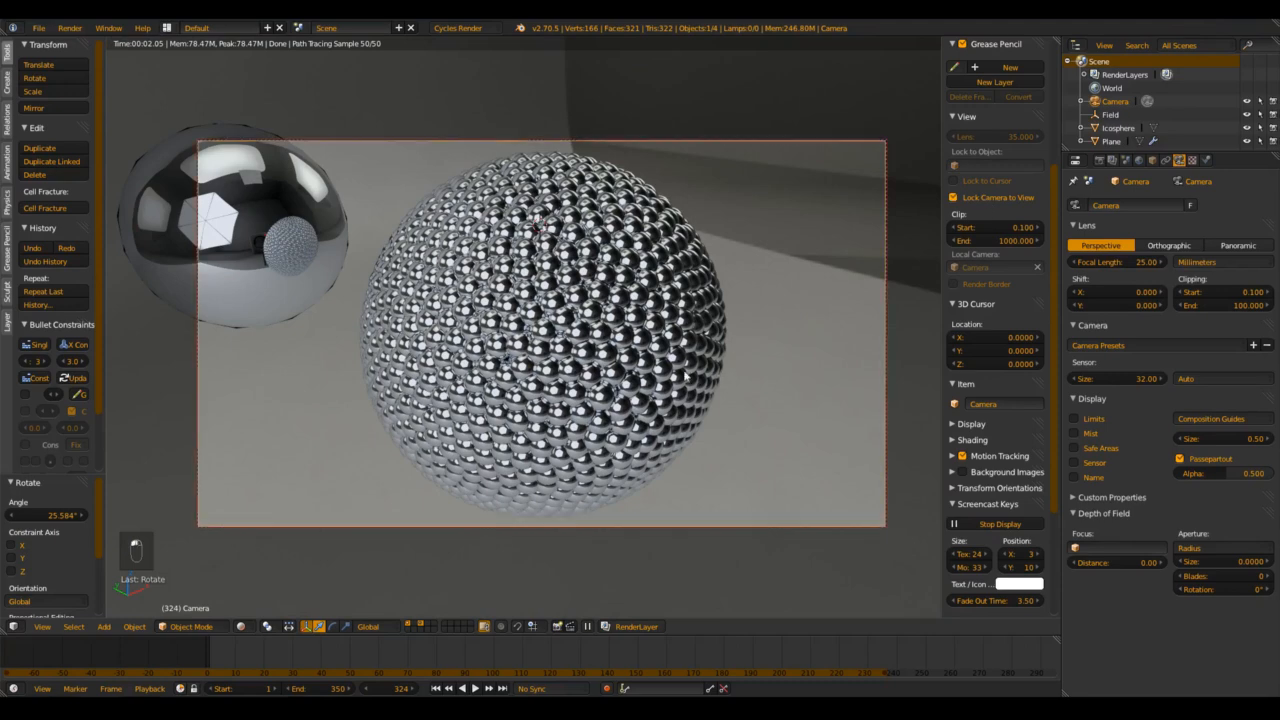
middle_drag(738, 352, 679, 374)
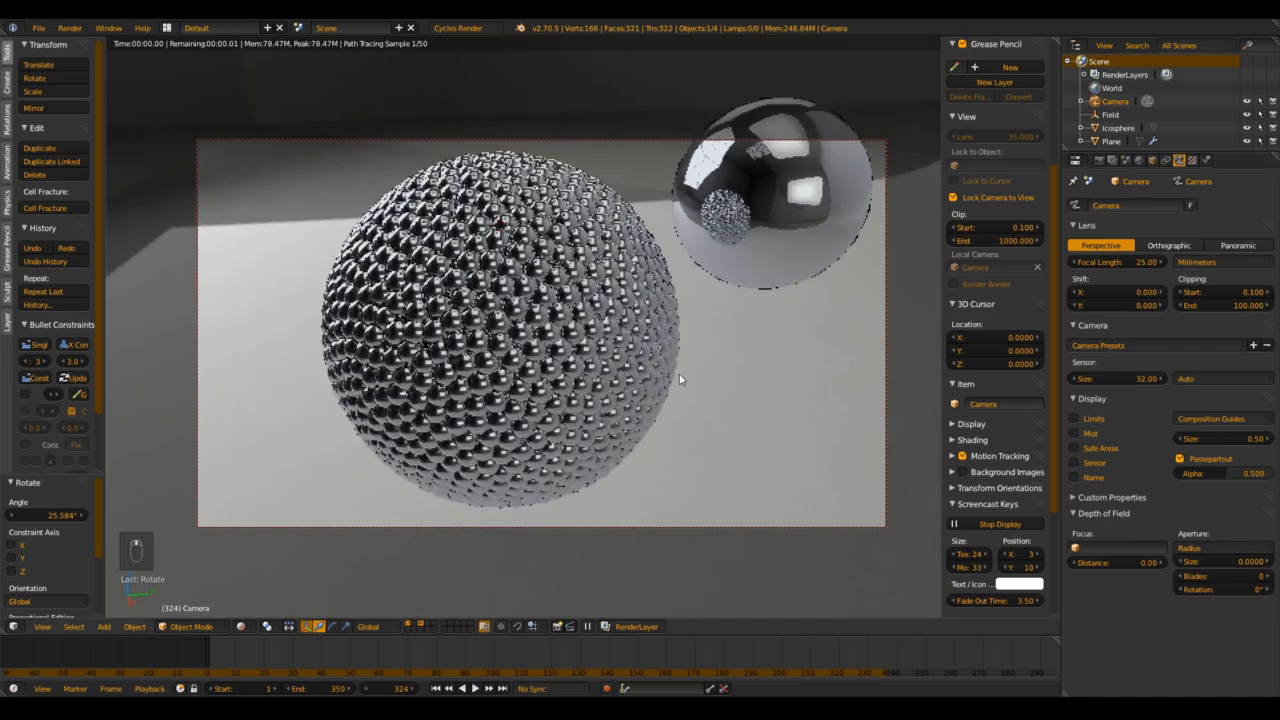
click(995, 199)
scroll(704, 316, down, 4)
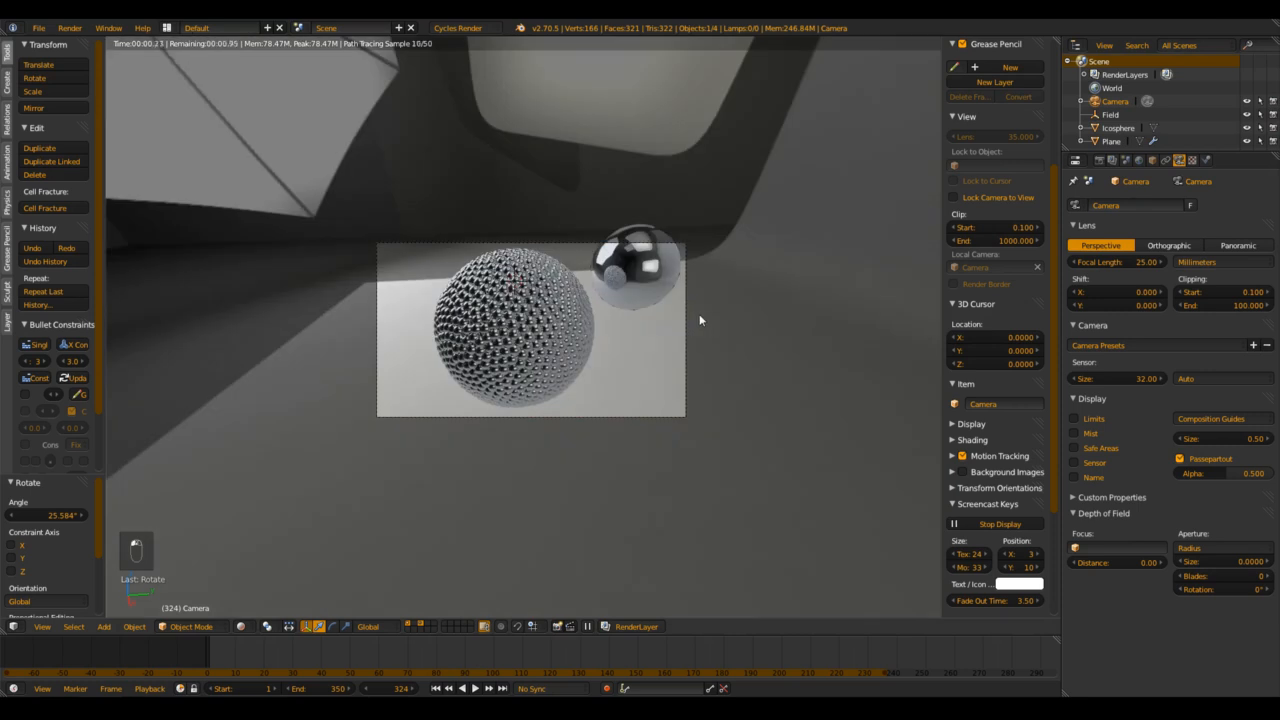
Step: Leave rendered shading, show only the first layer, and view the ball, plane and camera in wireframe outside the camera view
key(z)
key(z)
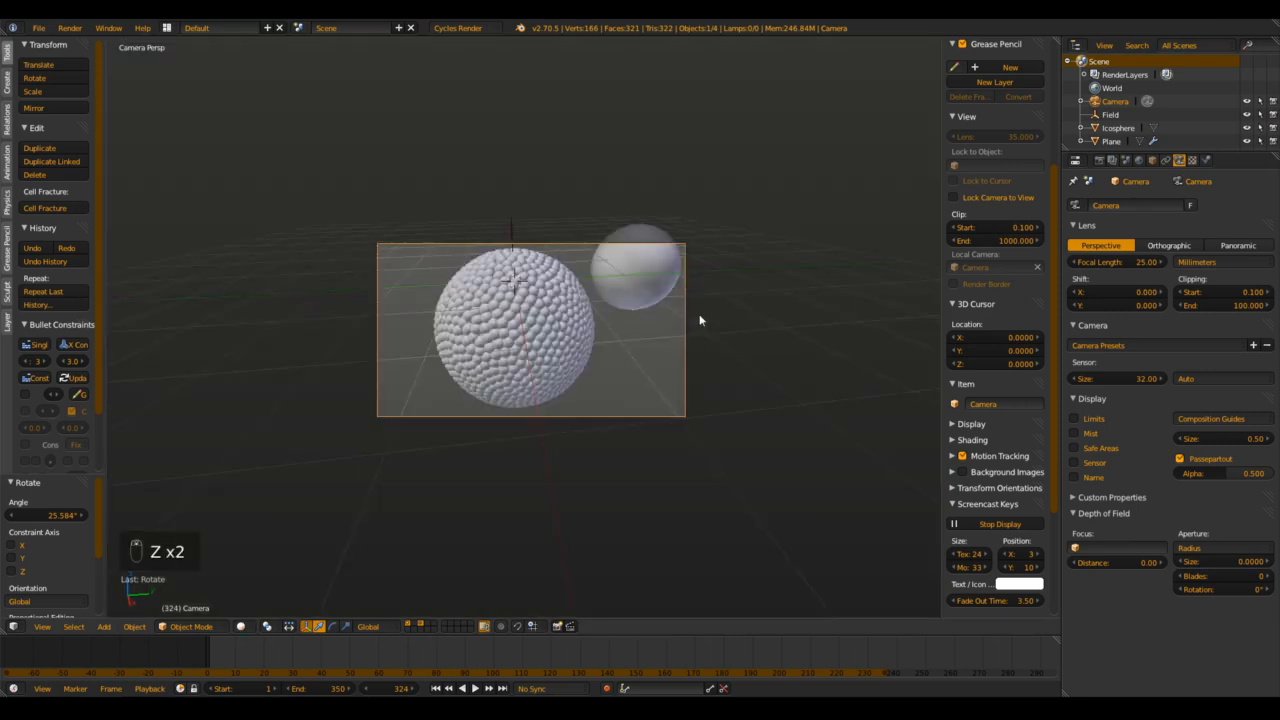
click(409, 626)
middle_drag(516, 256, 663, 312)
scroll(663, 312, down, 7)
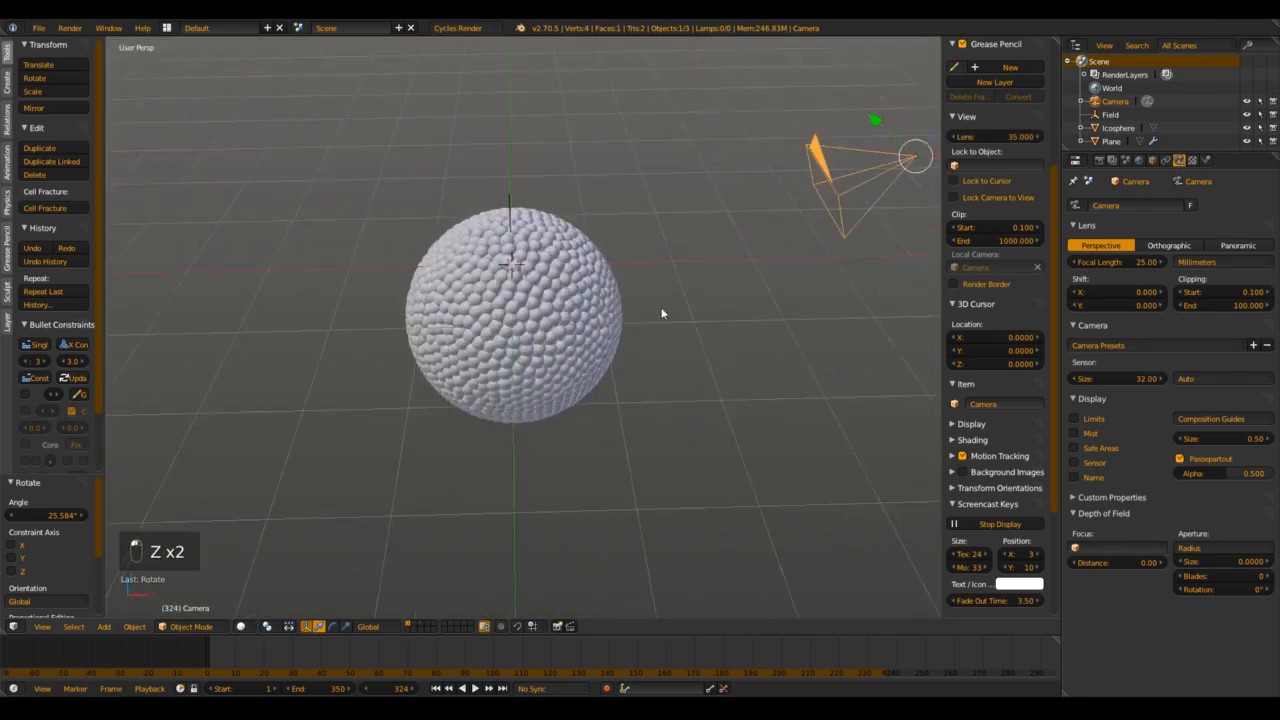
scroll(591, 323, up, 5)
key(z)
middle_drag(569, 327, 601, 250)
scroll(601, 250, down, 4)
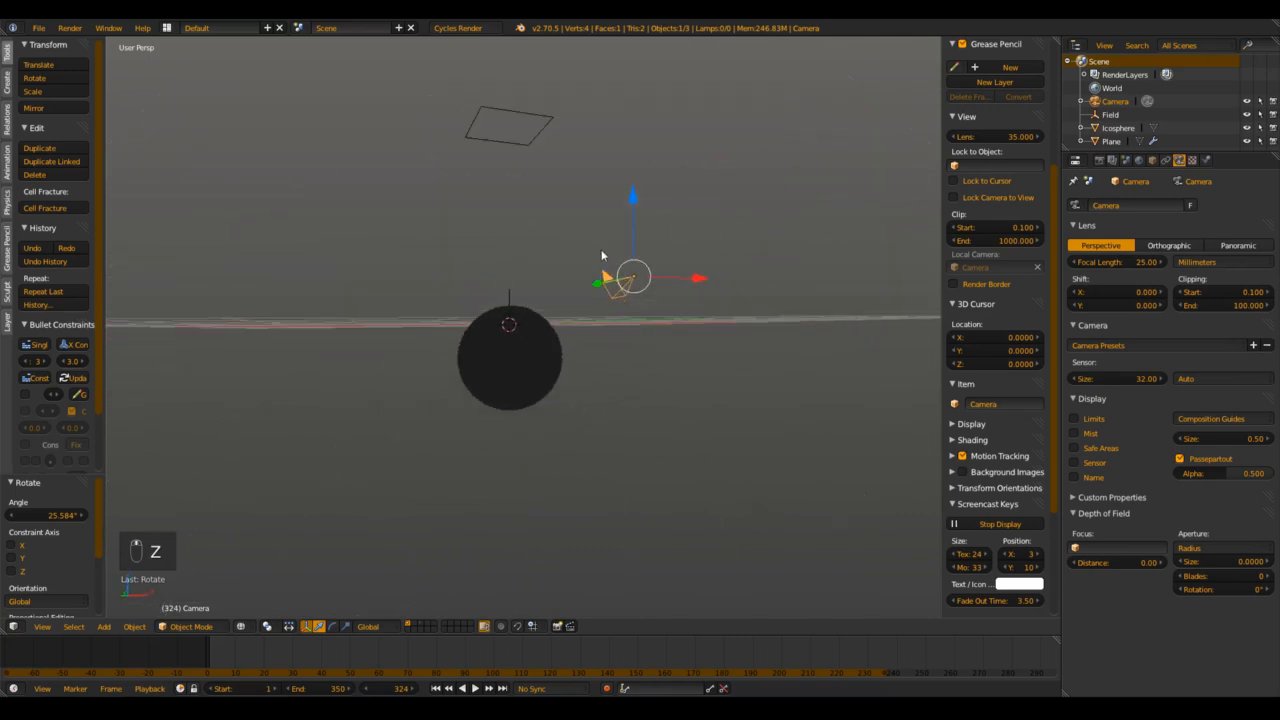
Step: Select the emitter plane and check the render settings of its particle system
right_click(537, 135)
key(z)
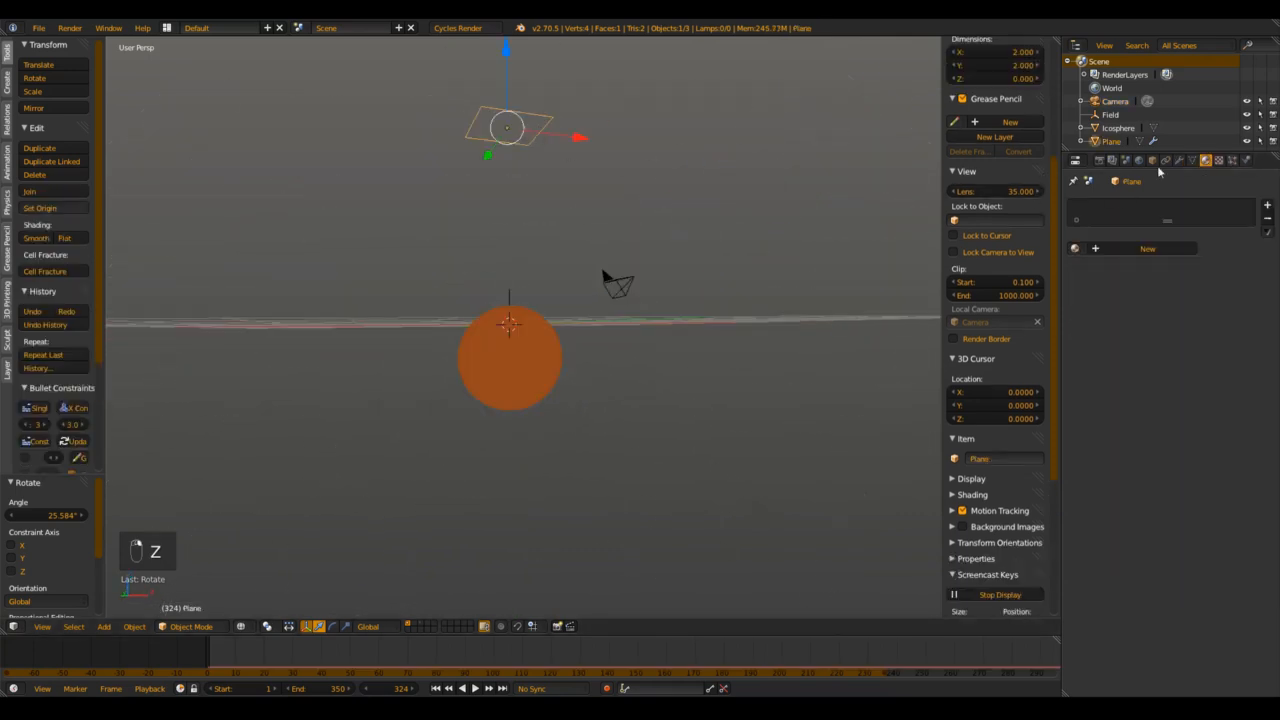
click(1232, 161)
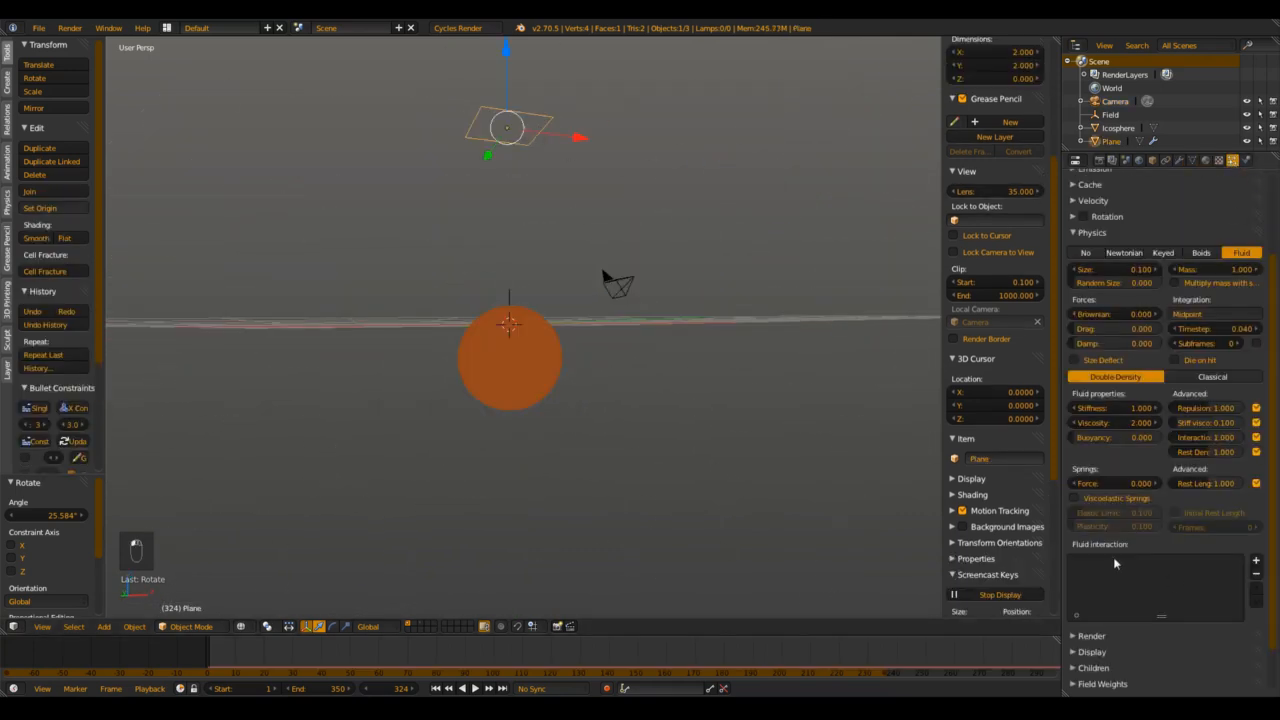
click(1095, 234)
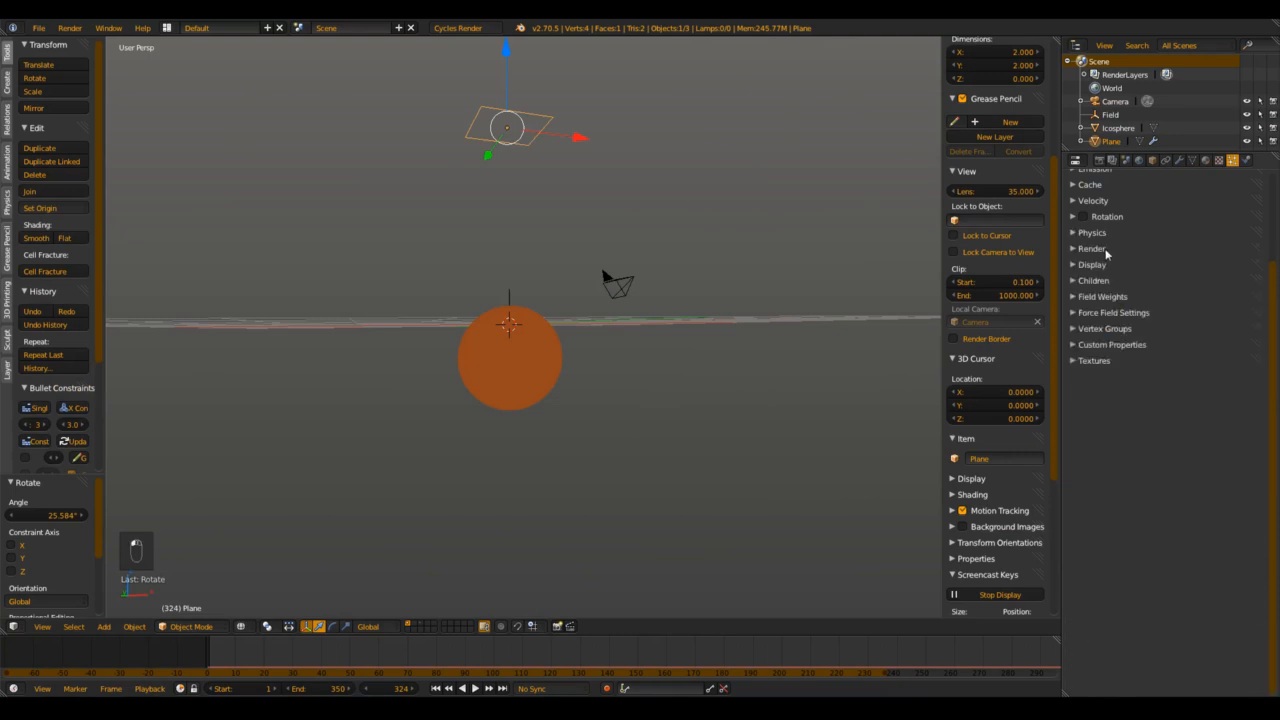
click(1105, 249)
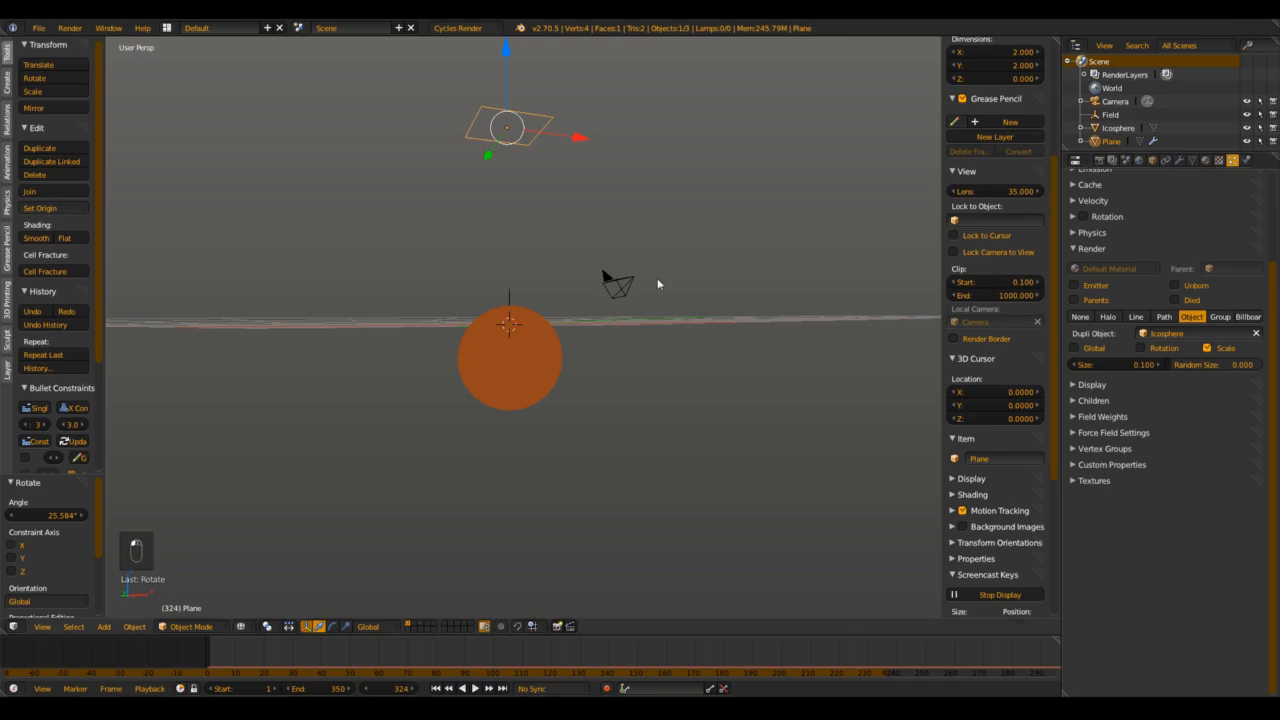
Step: Examine the emitter plane, the ball and the camera from several angles, including the camera view
middle_drag(486, 234, 525, 398)
scroll(533, 409, down, 2)
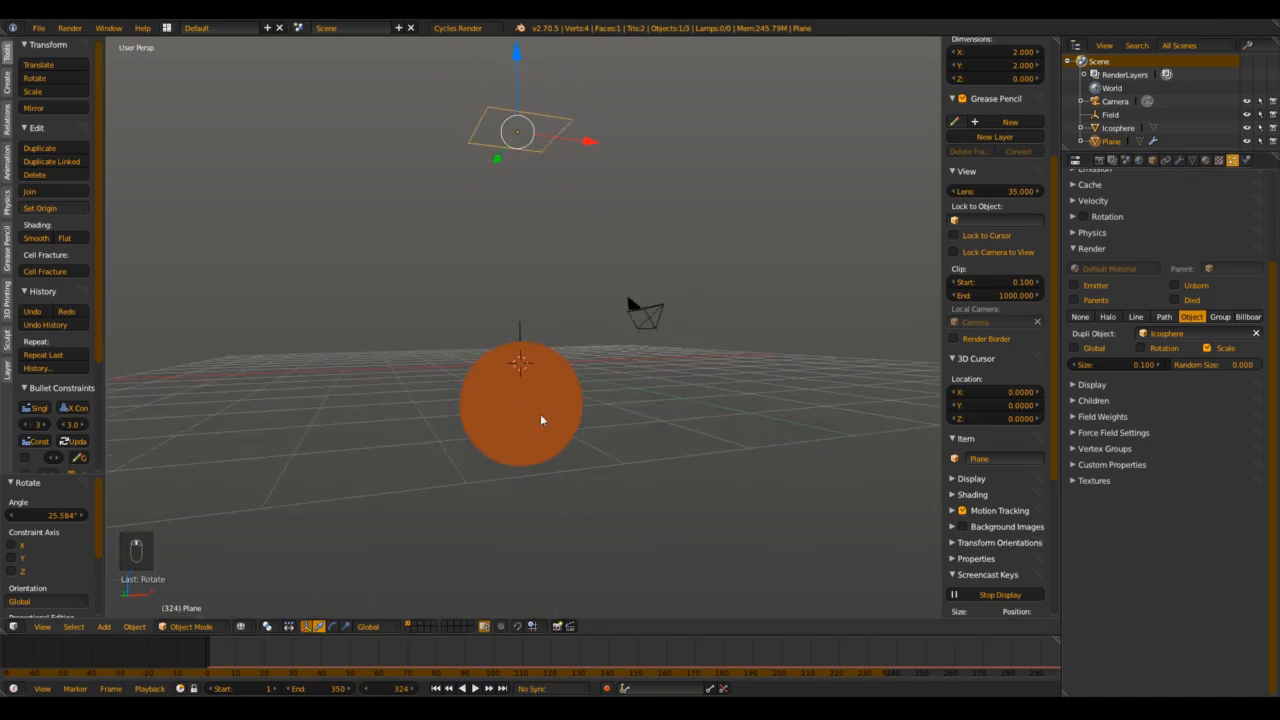
mouse_move(416, 152)
middle_down()
mouse_move(634, 189)
mouse_move(411, 152)
middle_up()
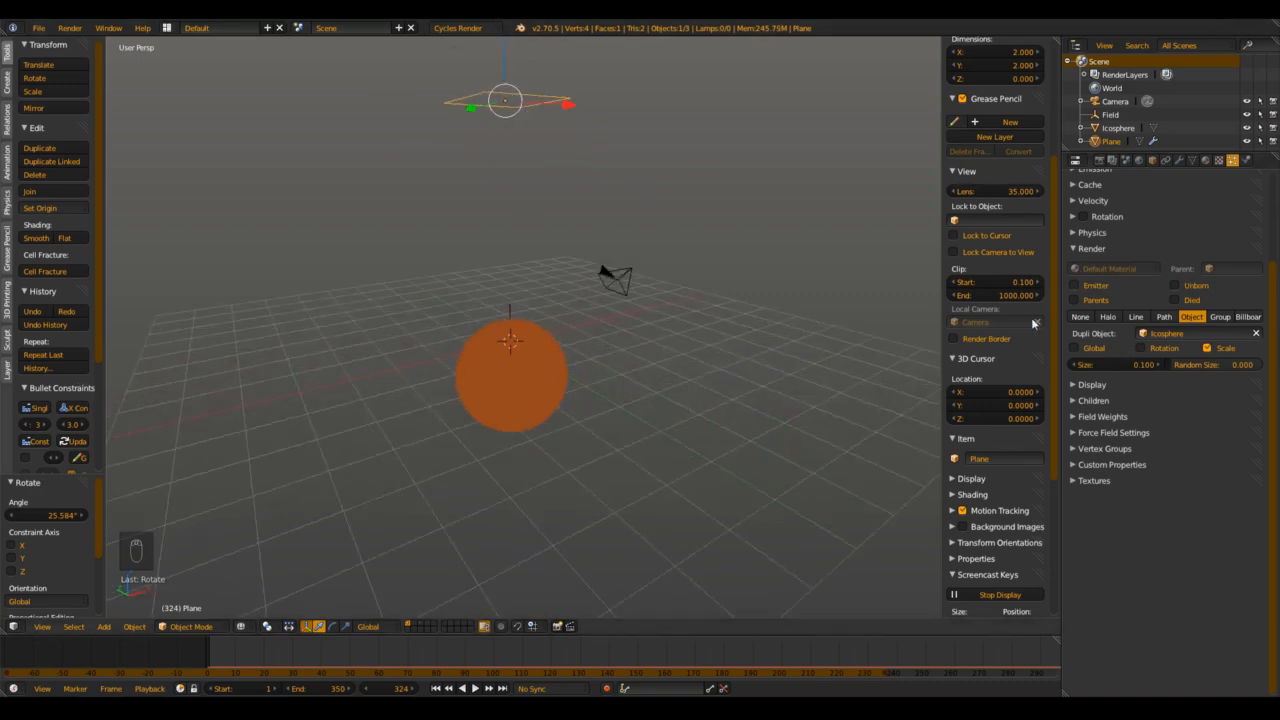
shift+middle_drag(522, 104, 606, 332)
scroll(601, 365, up, 4)
key(KP_1)
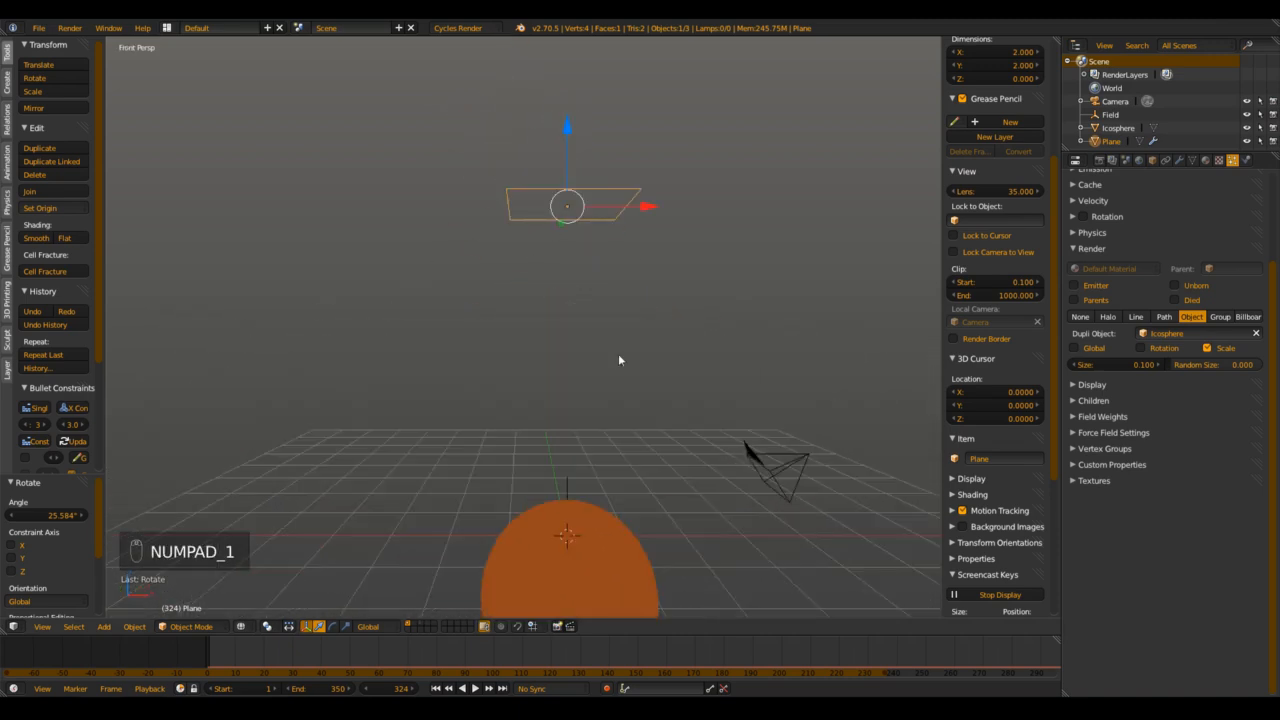
key(KP_0)
key(z)
scroll(590, 375, up, 5)
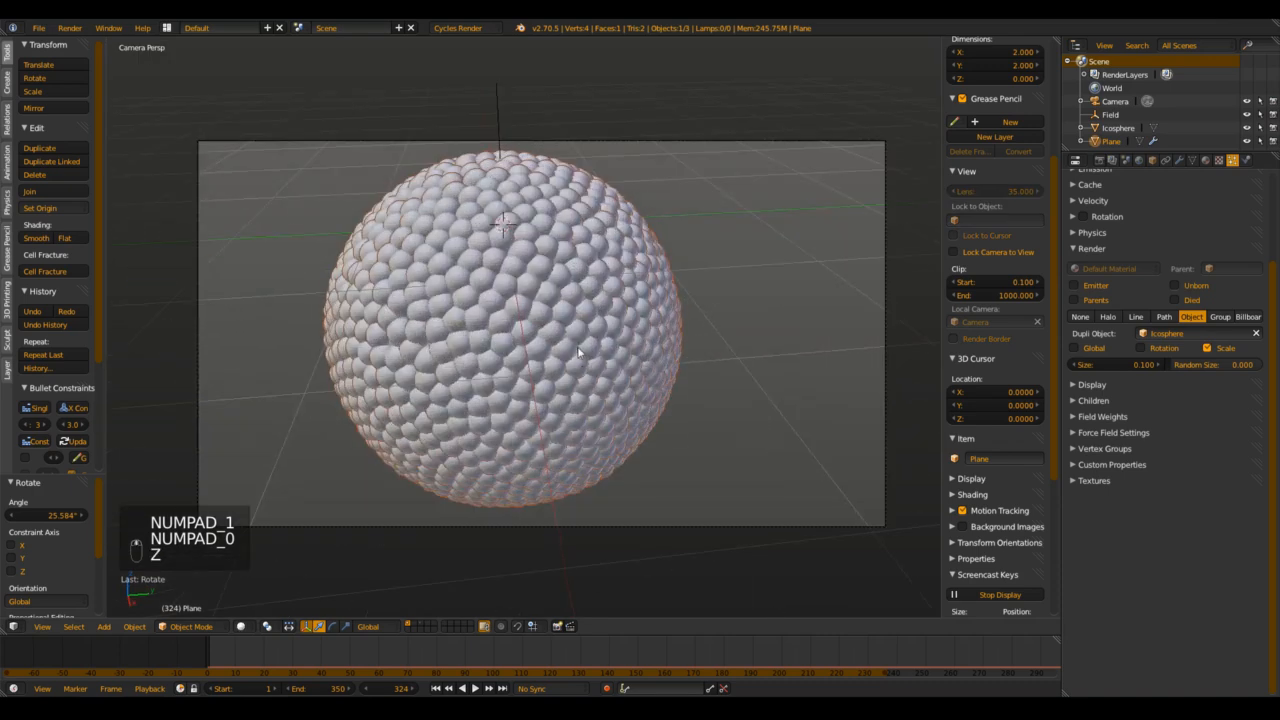
mouse_move(577, 354)
shift+middle_down()
mouse_move(557, 336)
mouse_move(611, 423)
mouse_move(446, 271)
mouse_move(528, 294)
shift+middle_up()
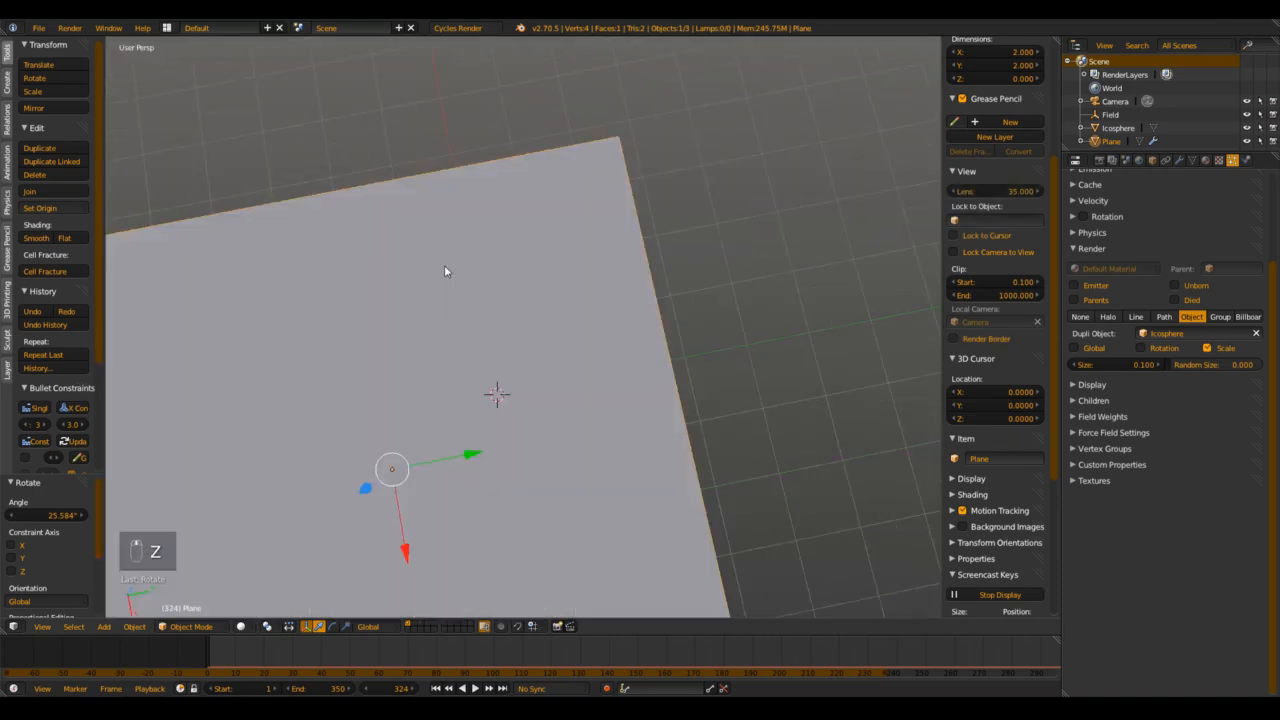
key(z)
scroll(507, 328, up, 4)
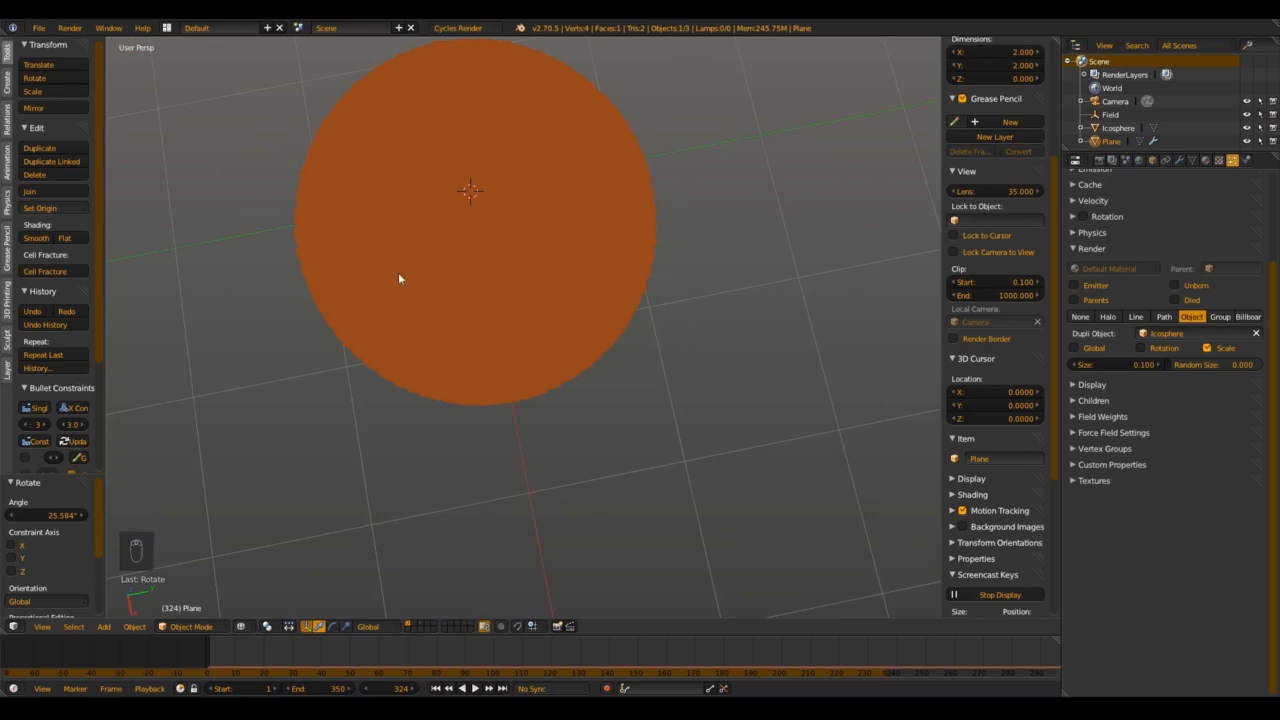
scroll(432, 249, down, 5)
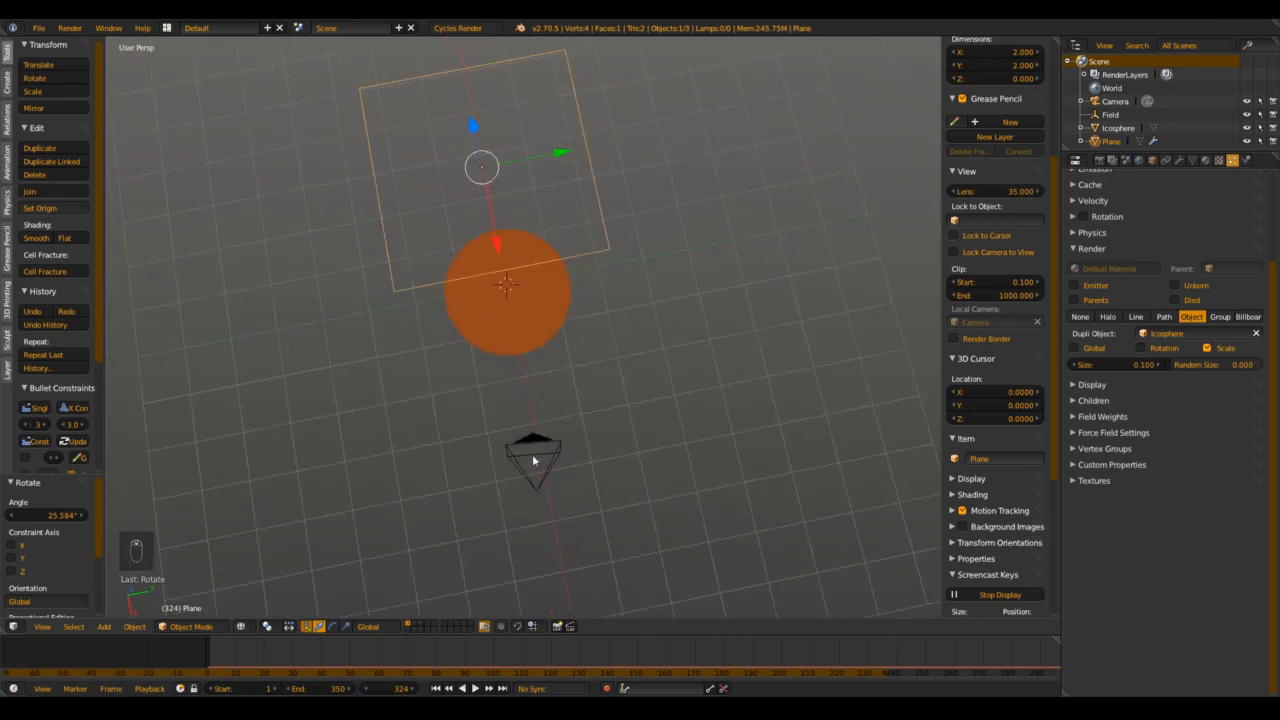
shift+middle_drag(533, 460, 541, 426)
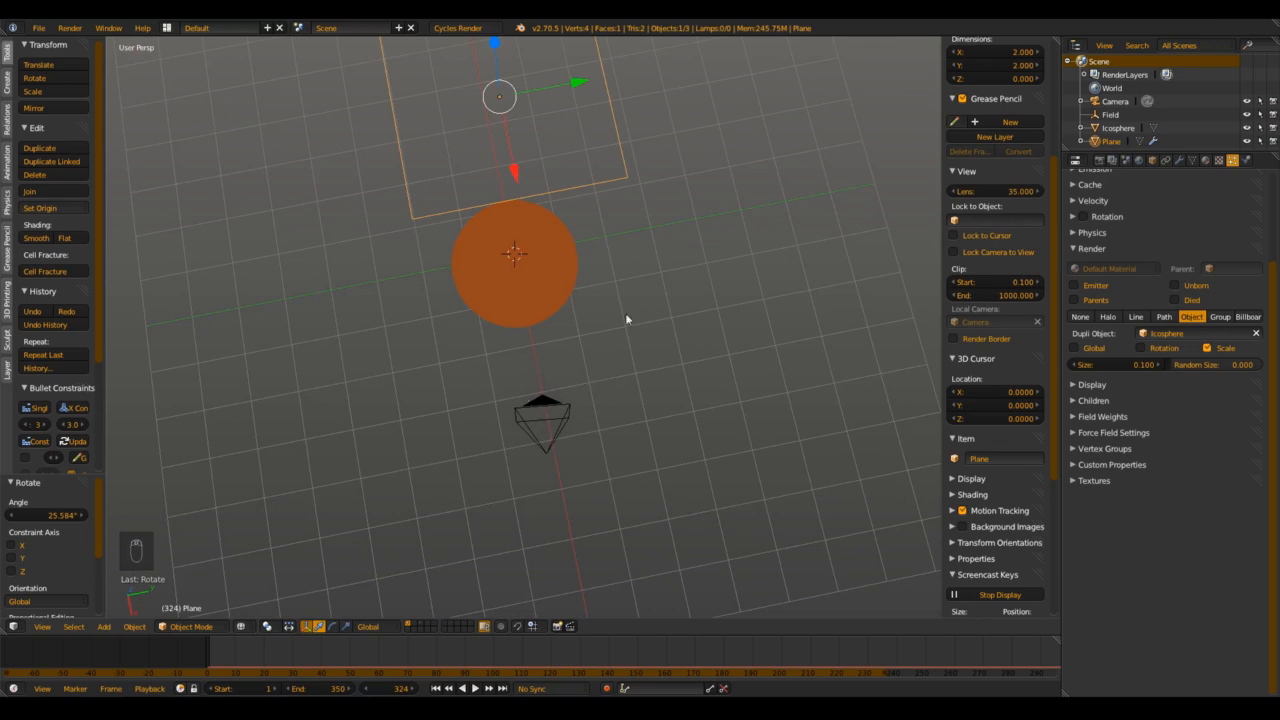
scroll(640, 334, up, 4)
scroll(608, 358, down, 2)
scroll(600, 346, up, 1)
Step: Hide the tool shelf and add a sphere-shaped empty at the 3D cursor
key(t)
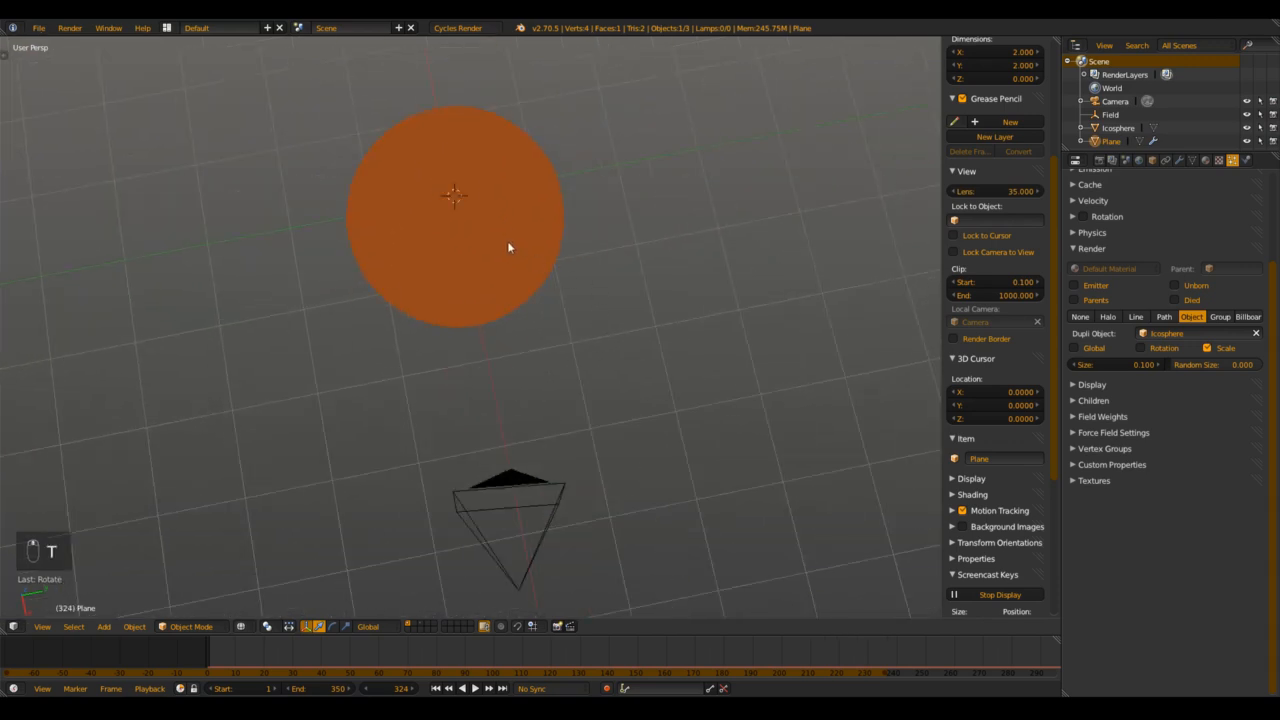
click(1110, 116)
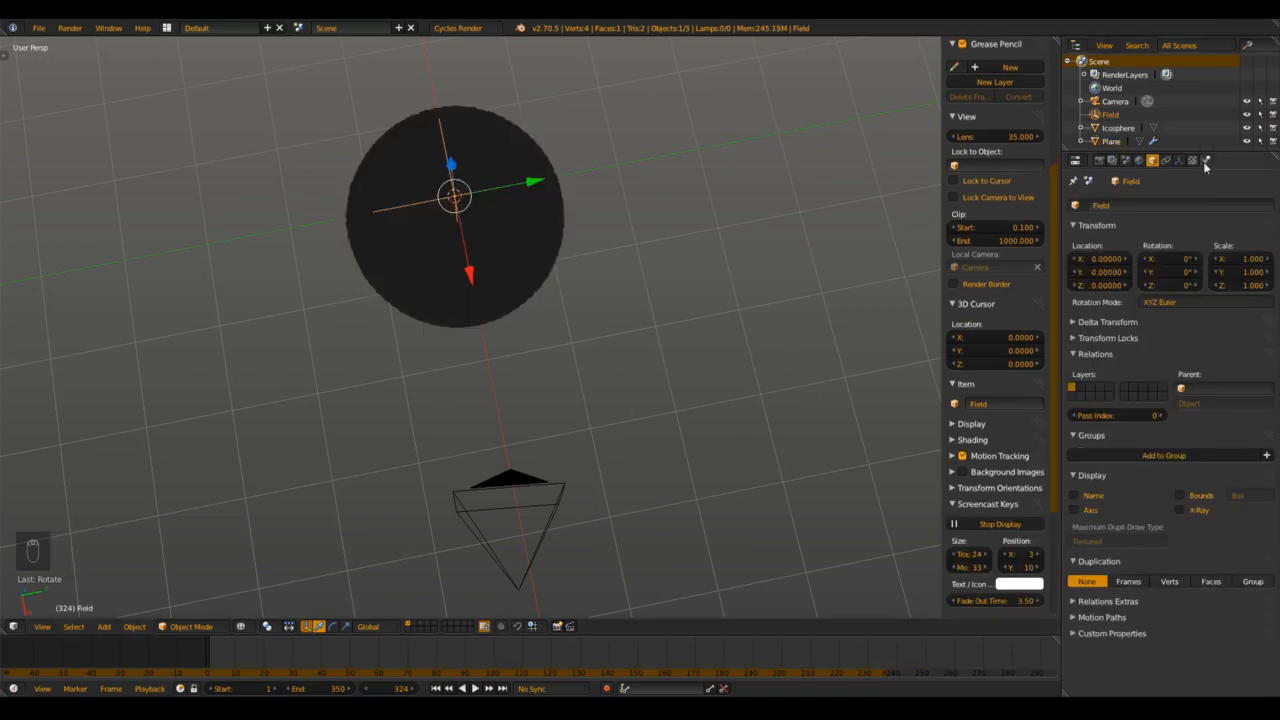
middle_drag(478, 345, 448, 355)
key(shift+a)
key(shift+a)
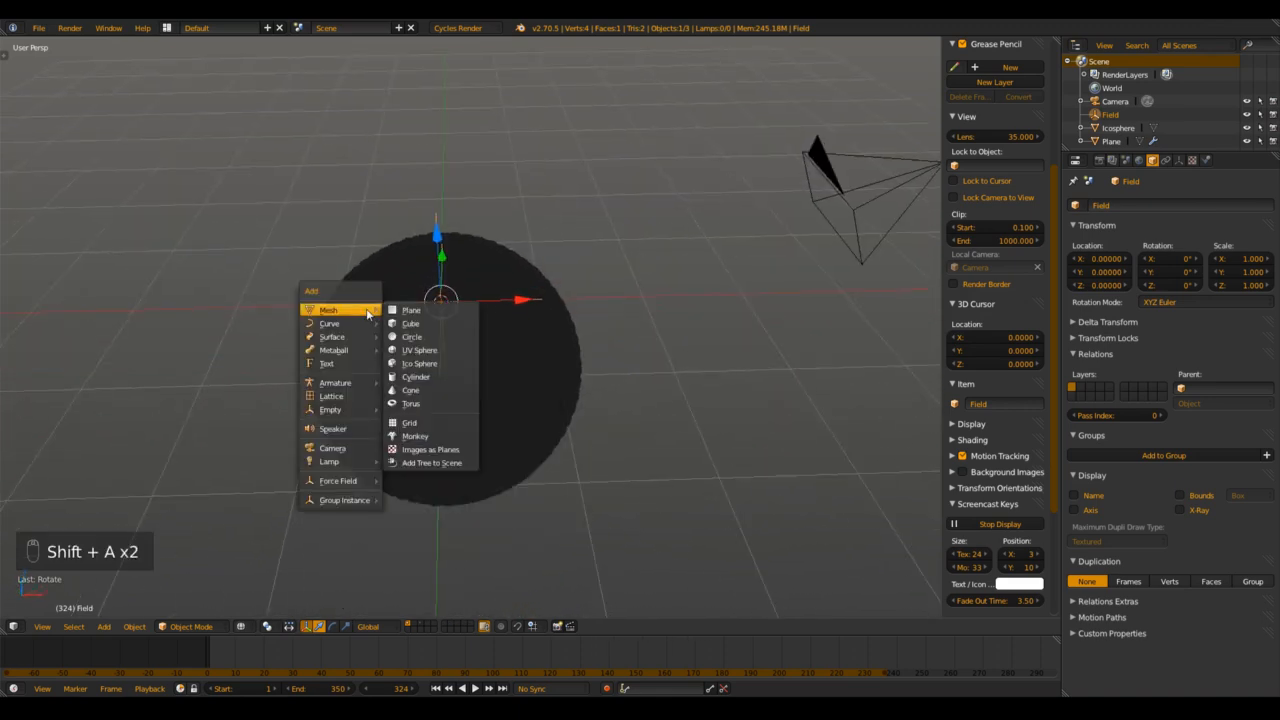
mouse_move(343, 414)
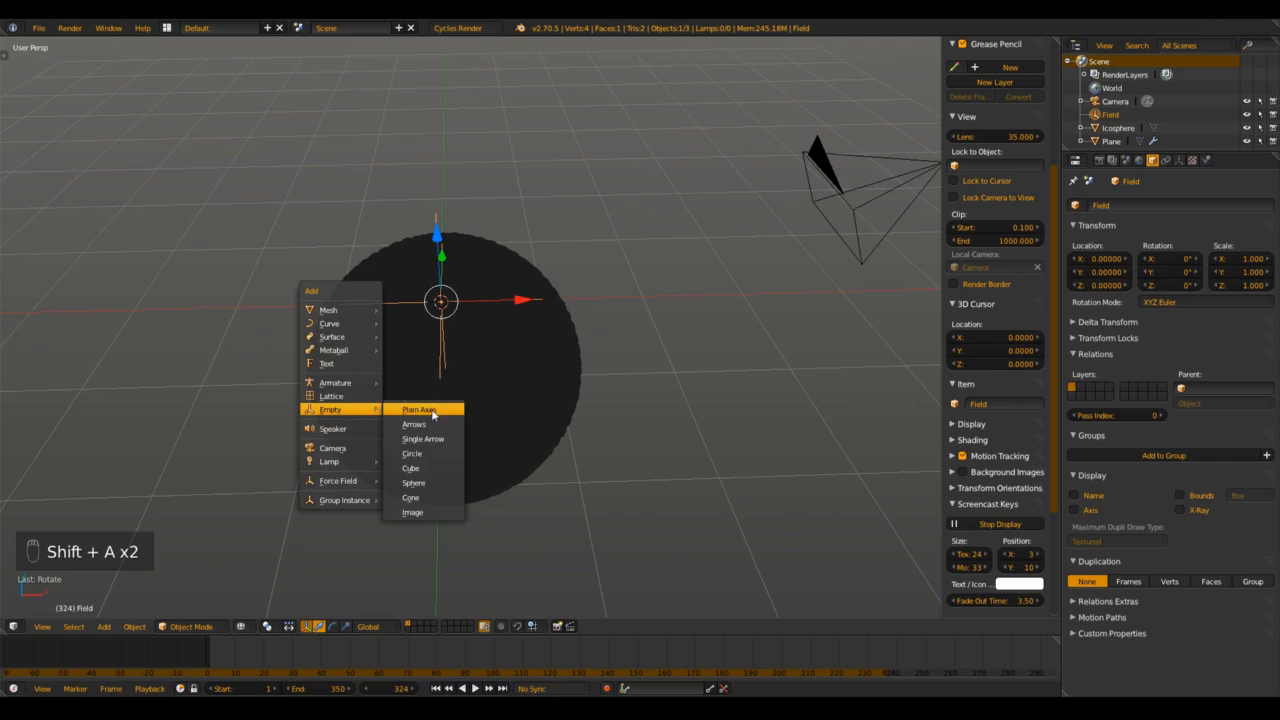
click(438, 485)
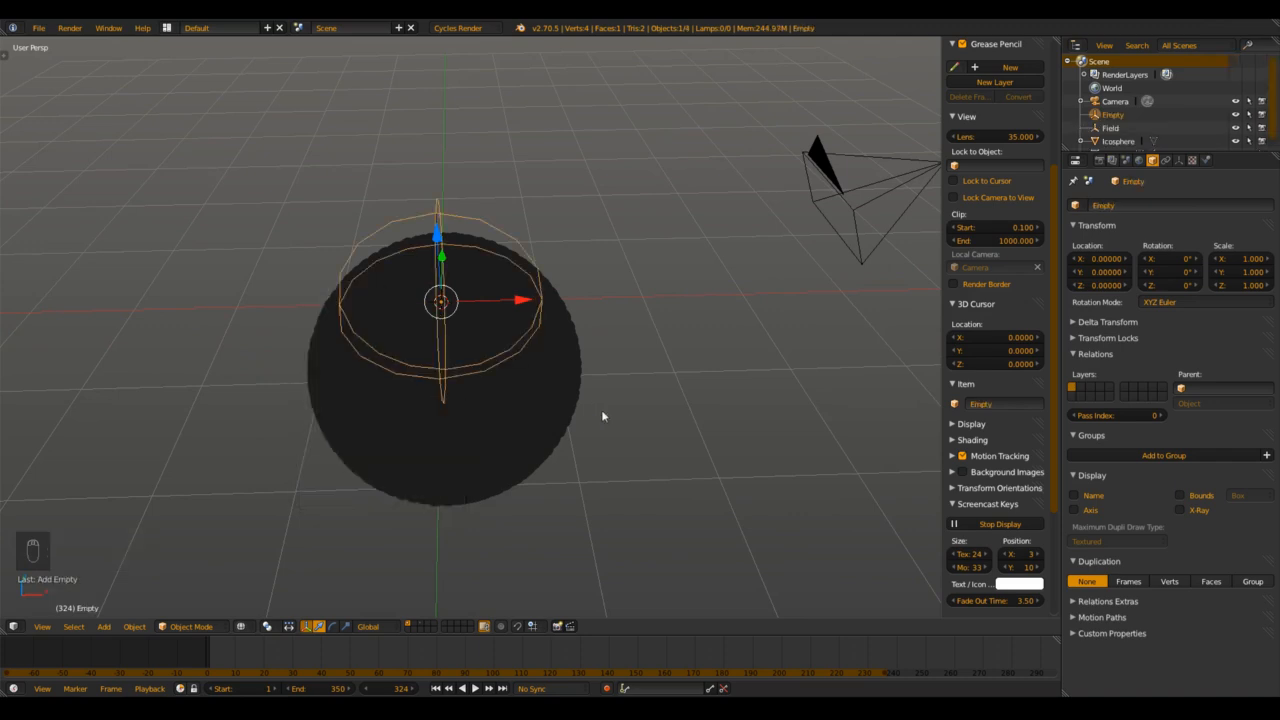
Step: Scale the empty to about 0.323, move it to about X 0.722, Y -0.058, Z -0.044, and return to solid shading
key(s)
click(434, 363)
key(g)
click(506, 366)
middle_drag(506, 366, 518, 274)
scroll(524, 342, up, 2)
mouse_move(554, 394)
shift+middle_down()
mouse_move(524, 342)
mouse_move(535, 372)
mouse_move(516, 372)
mouse_move(533, 326)
mouse_move(539, 356)
mouse_move(487, 365)
mouse_move(495, 358)
shift+middle_up()
key(z)
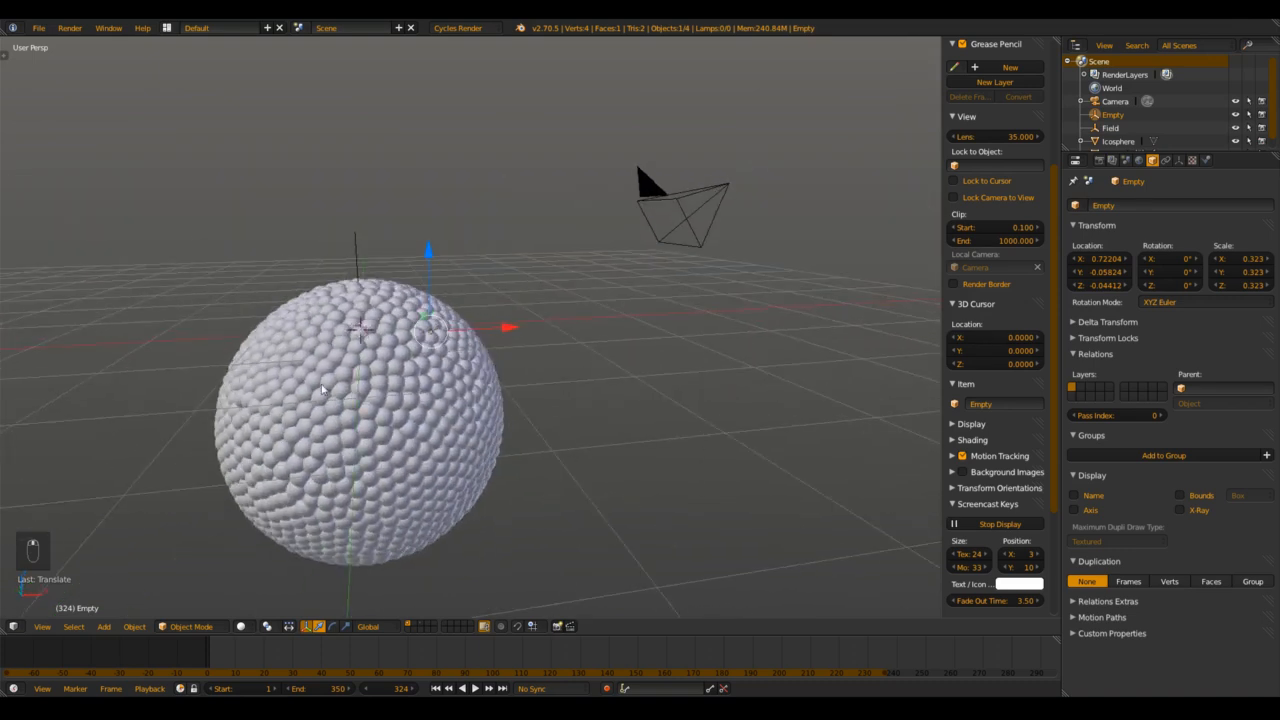
Step: In the camera view, reposition the empty to about X 0.852, Y 0.101, Z -0.240
key(KP_0)
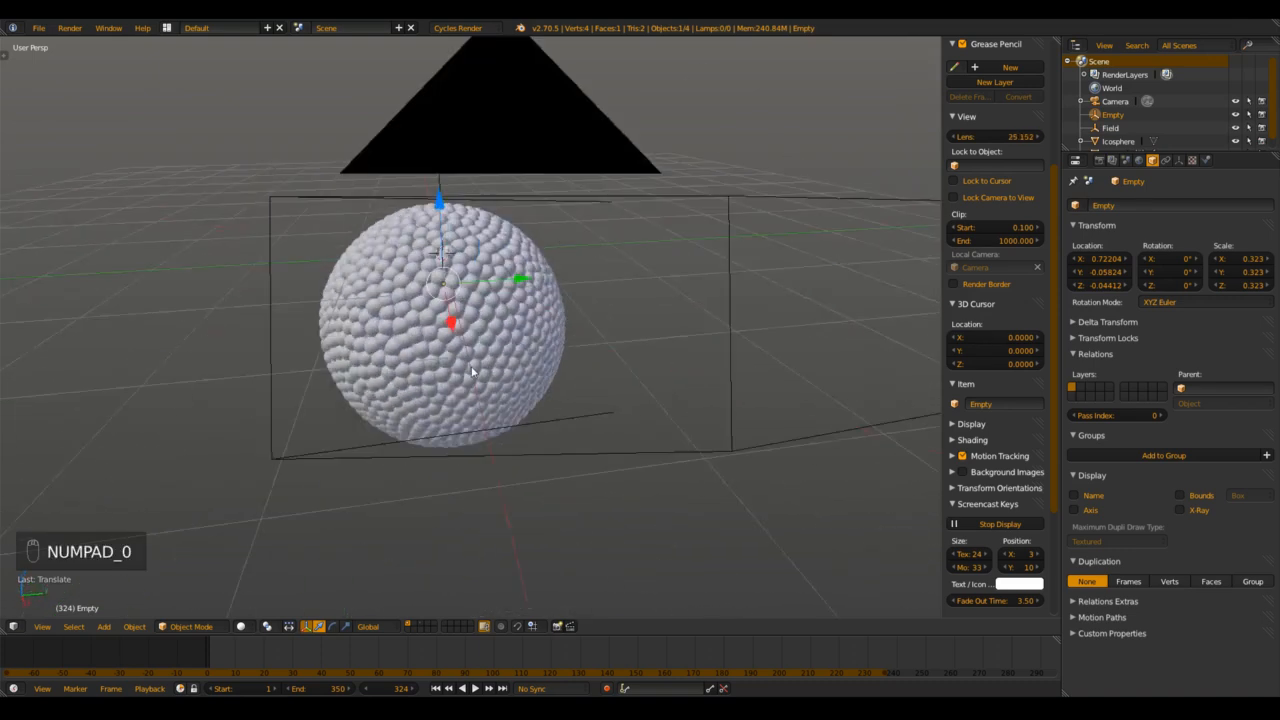
key(g)
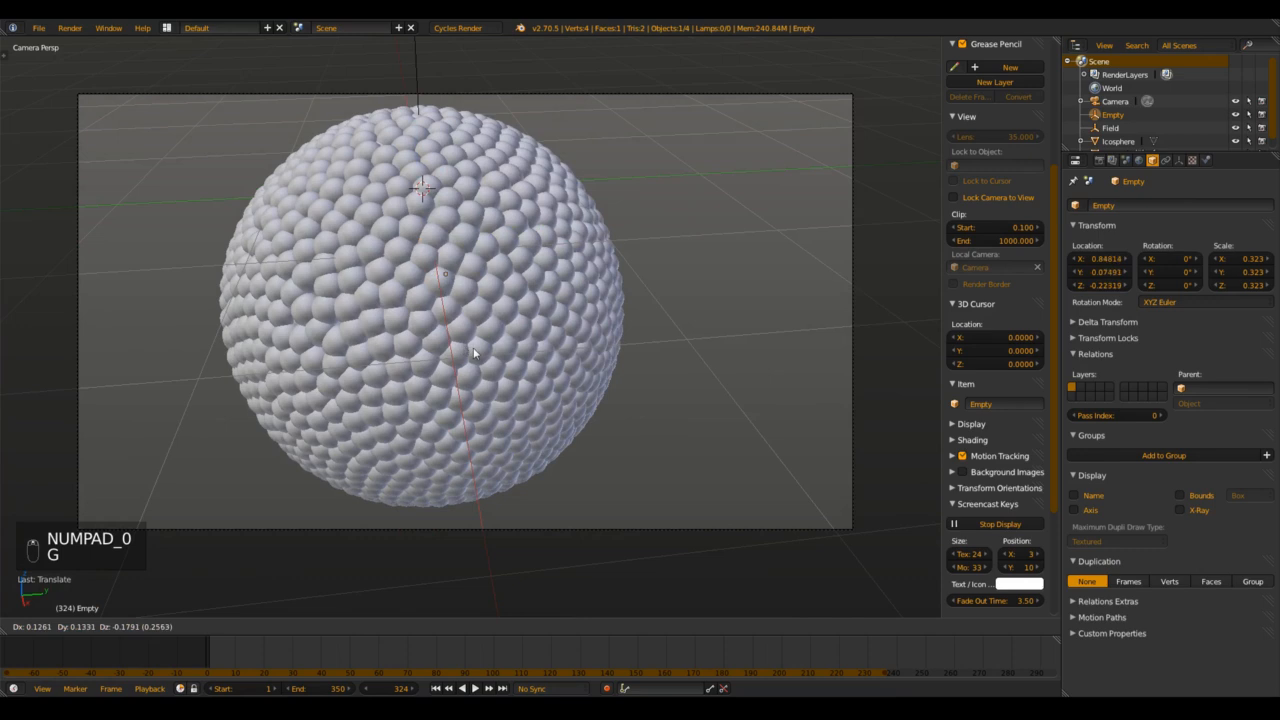
click(472, 350)
key(g)
click(479, 356)
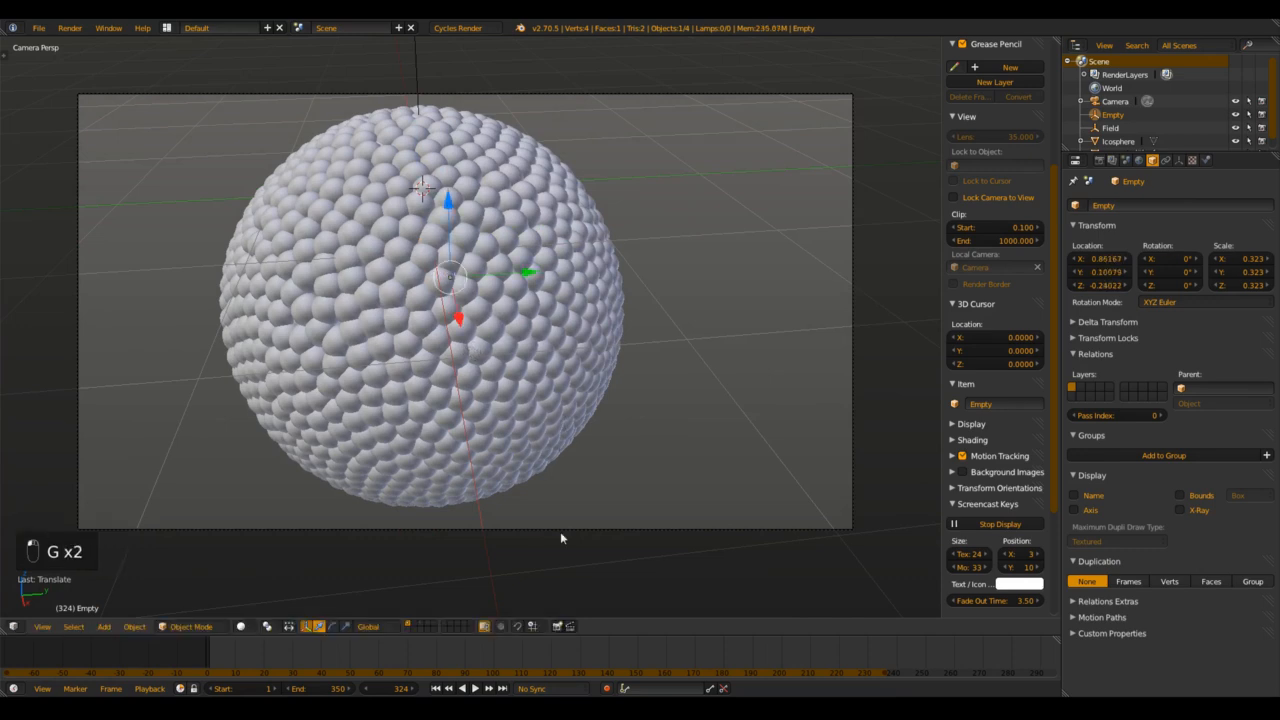
Step: Set the camera's depth of field focus to the Empty object and show the camera view in rendered shading
click(1196, 101)
click(1179, 160)
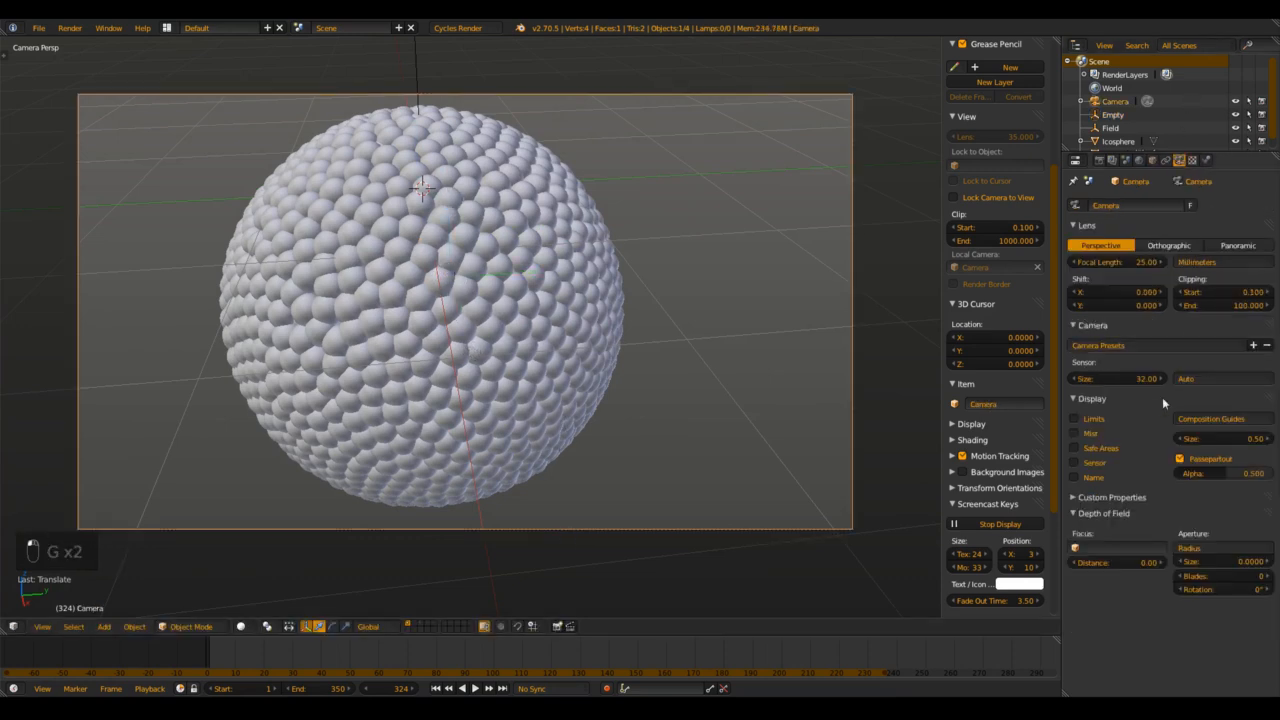
click(1106, 548)
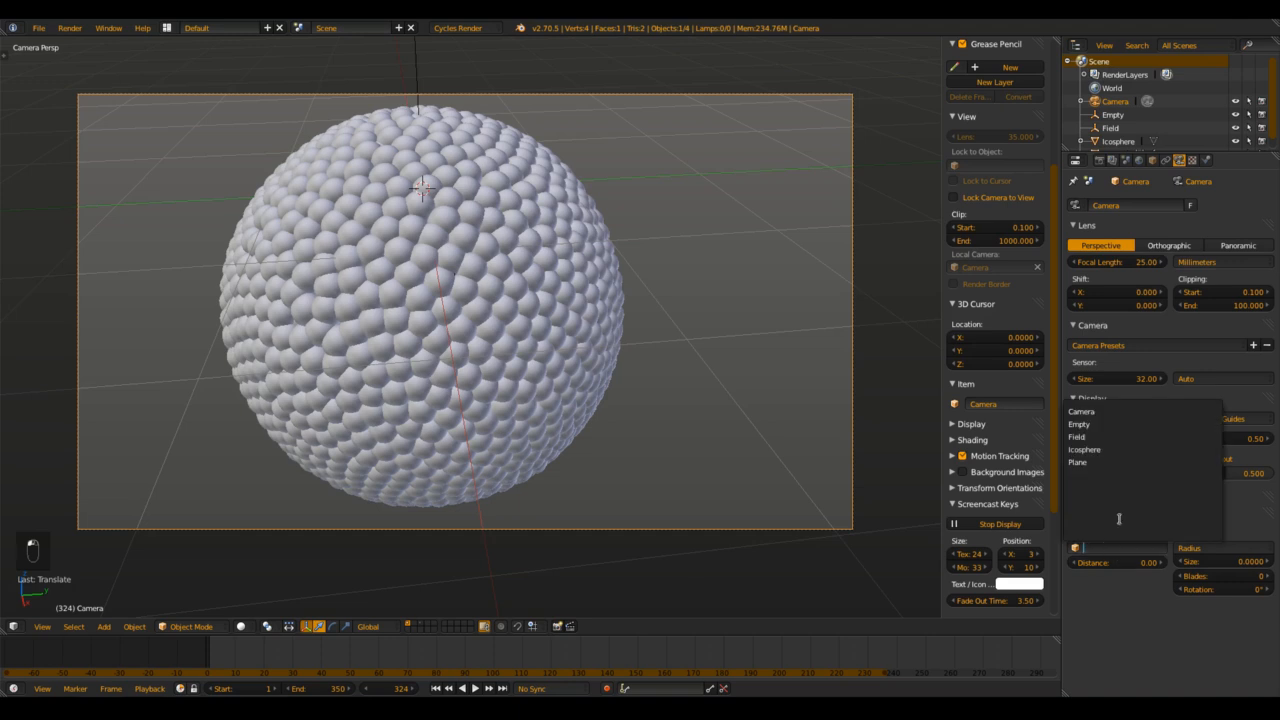
click(1112, 424)
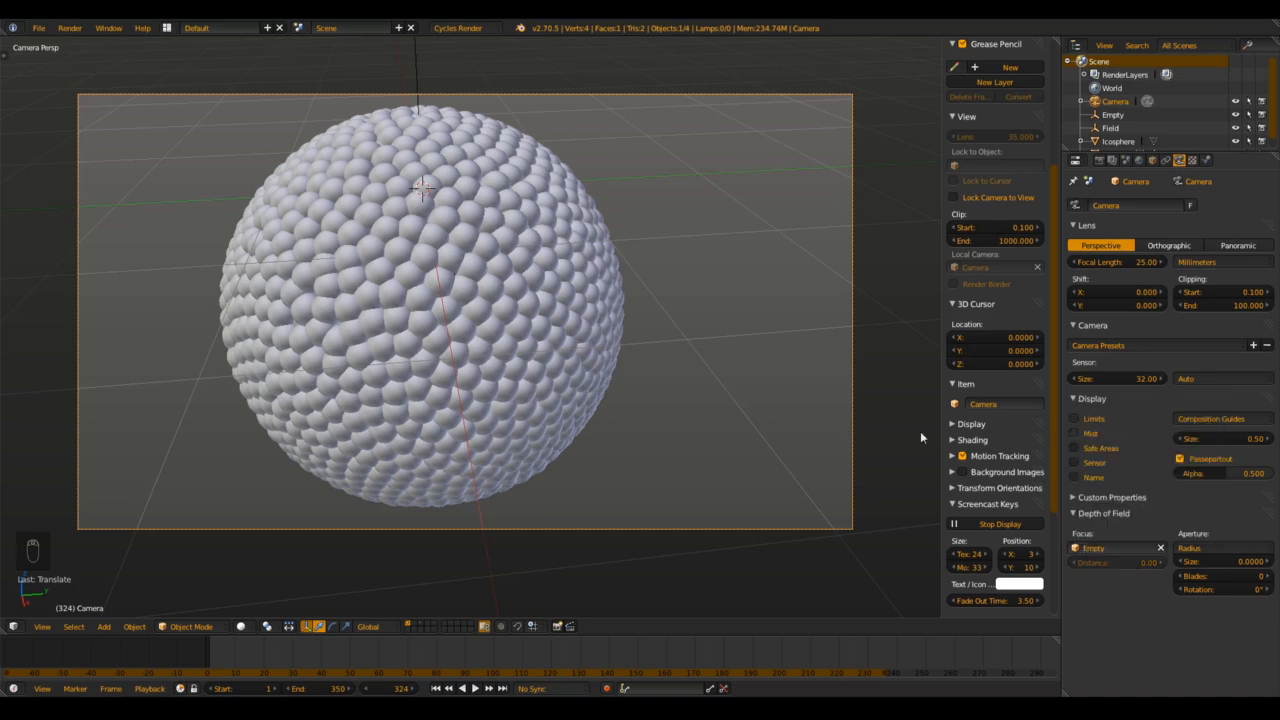
key(shift+z)
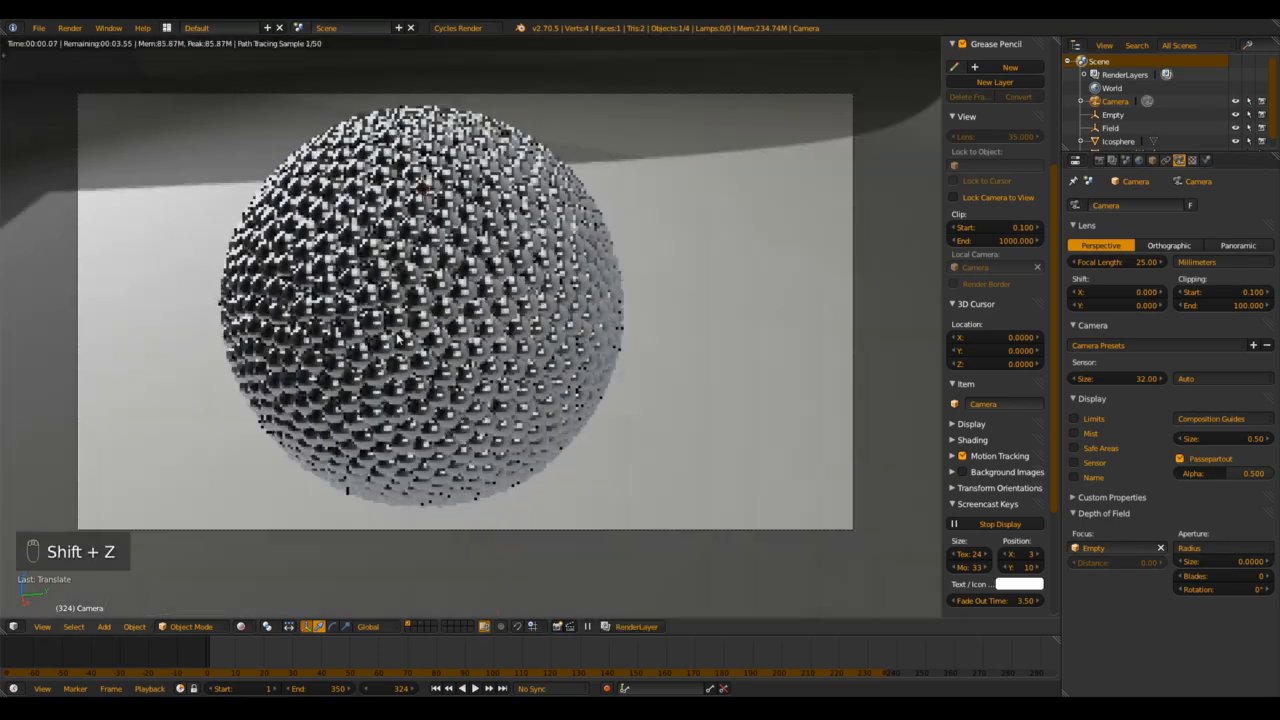
Step: Try aperture radius sizes of 0.114 and 0.018 for the camera's depth of field, checking the blur in the rendered preview
shift+middle_drag(424, 331, 524, 351)
scroll(524, 351, up, 5)
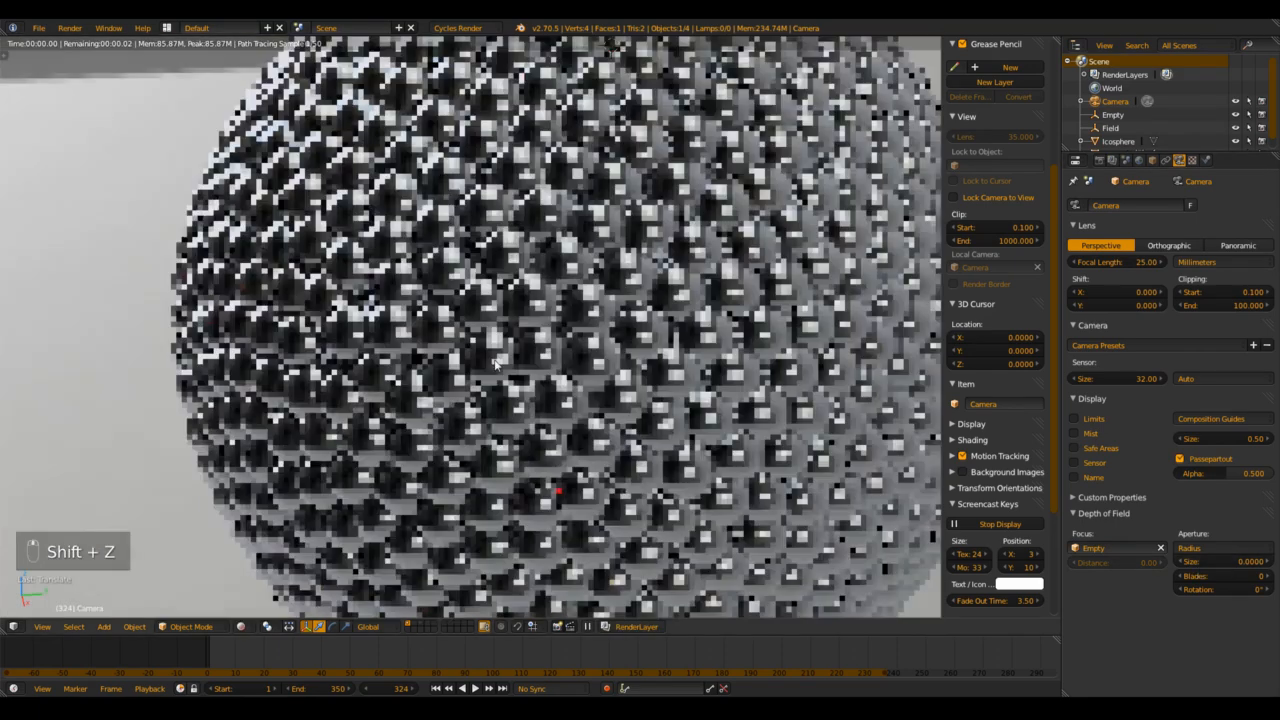
shift+middle_drag(920, 412, 531, 332)
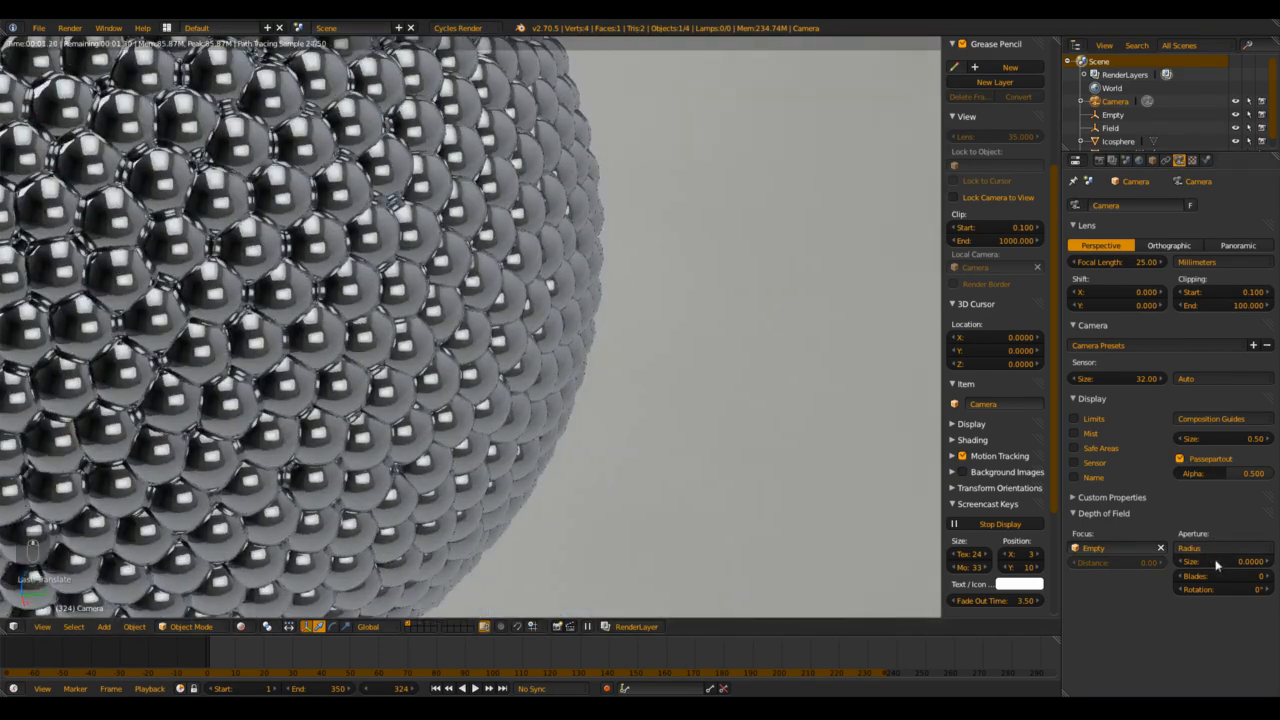
drag(1205, 563, 1261, 571)
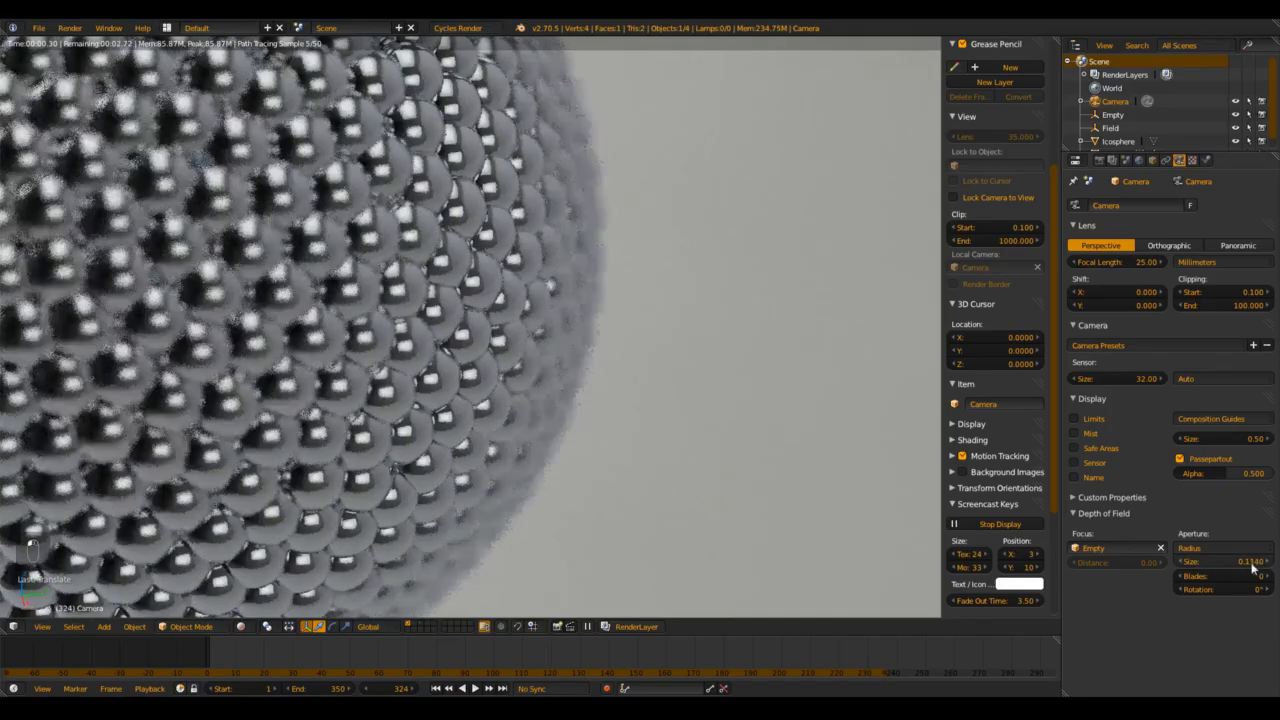
scroll(595, 341, down, 5)
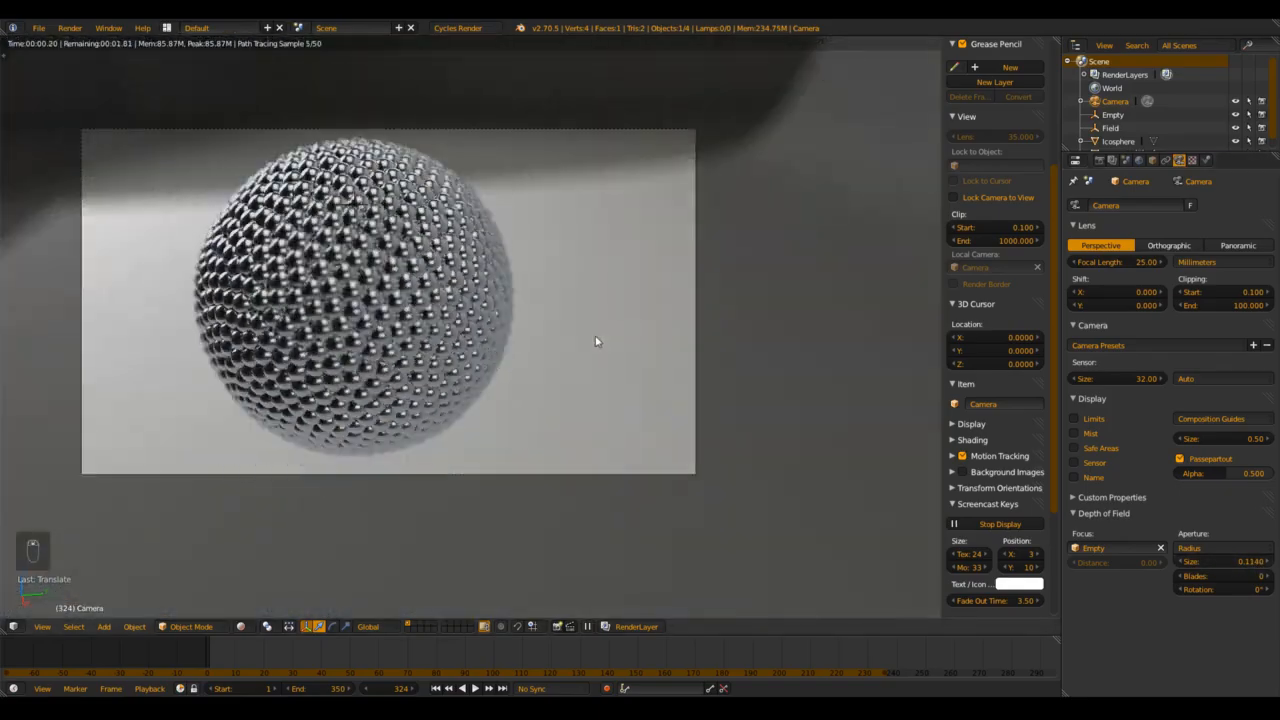
scroll(595, 341, up, 5)
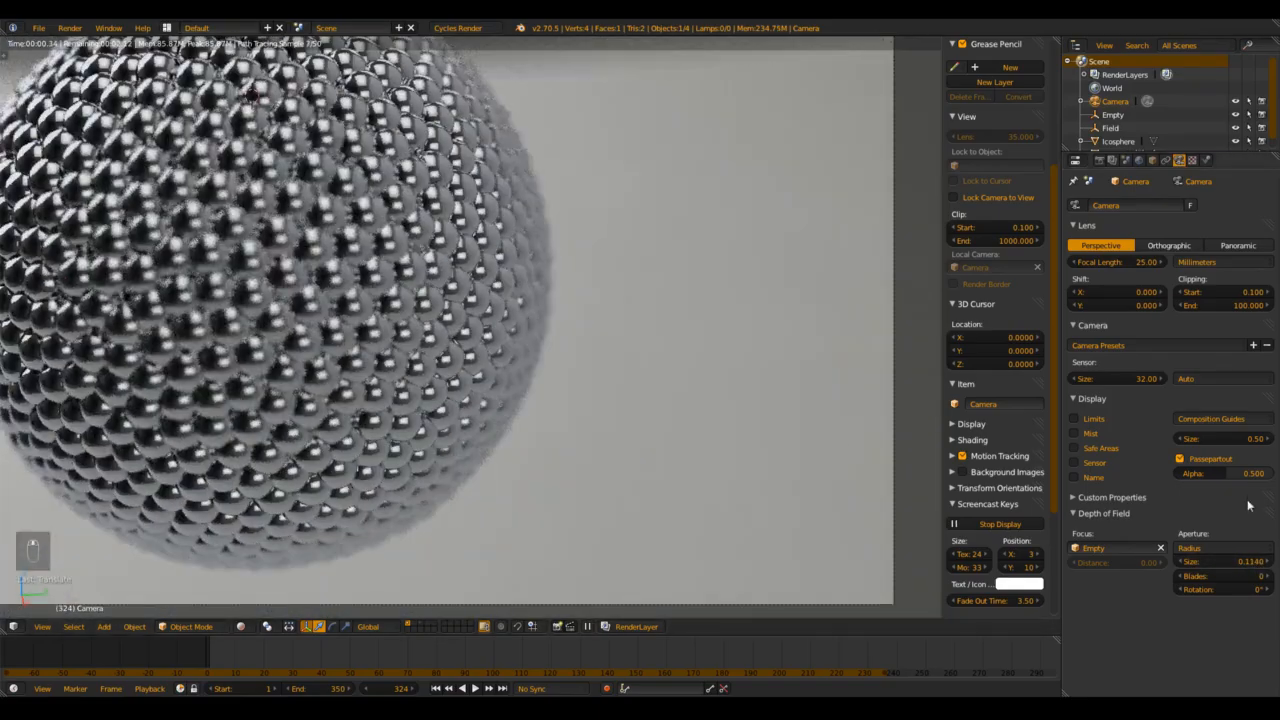
drag(1229, 568, 1057, 561)
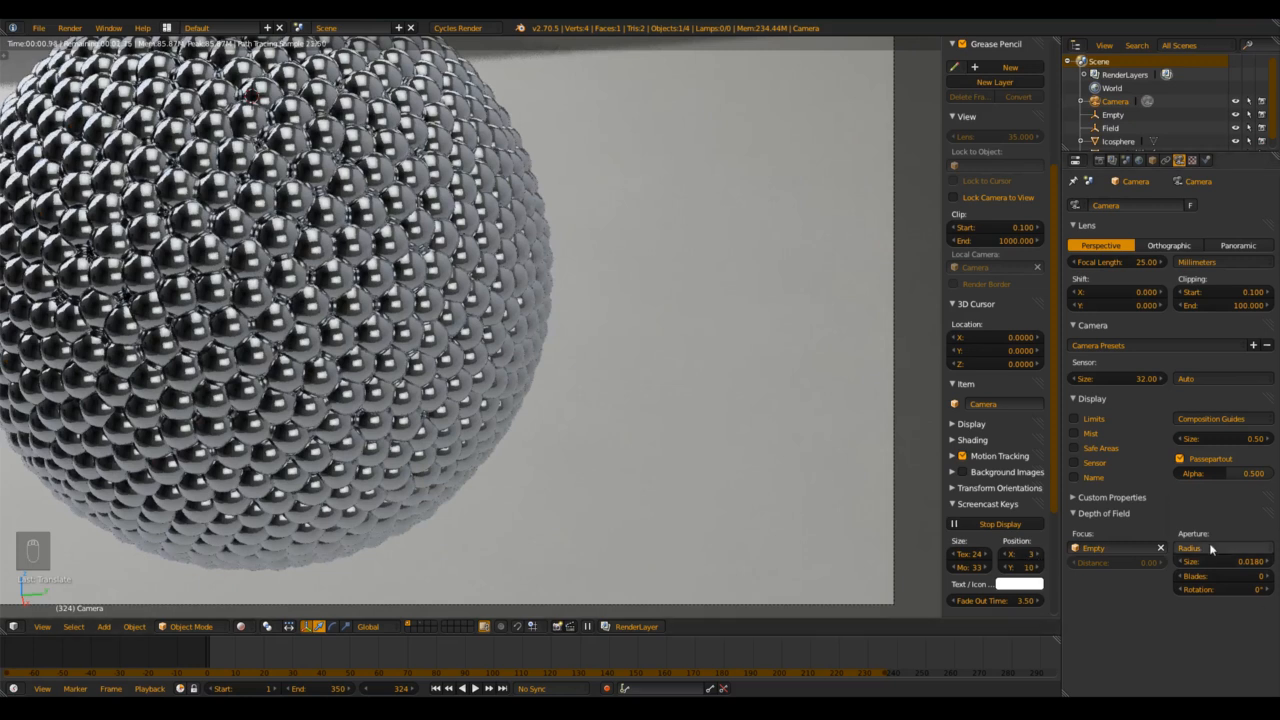
Step: Change the camera's aperture type to F/stop and set its number to 0.1
click(1209, 547)
click(1208, 517)
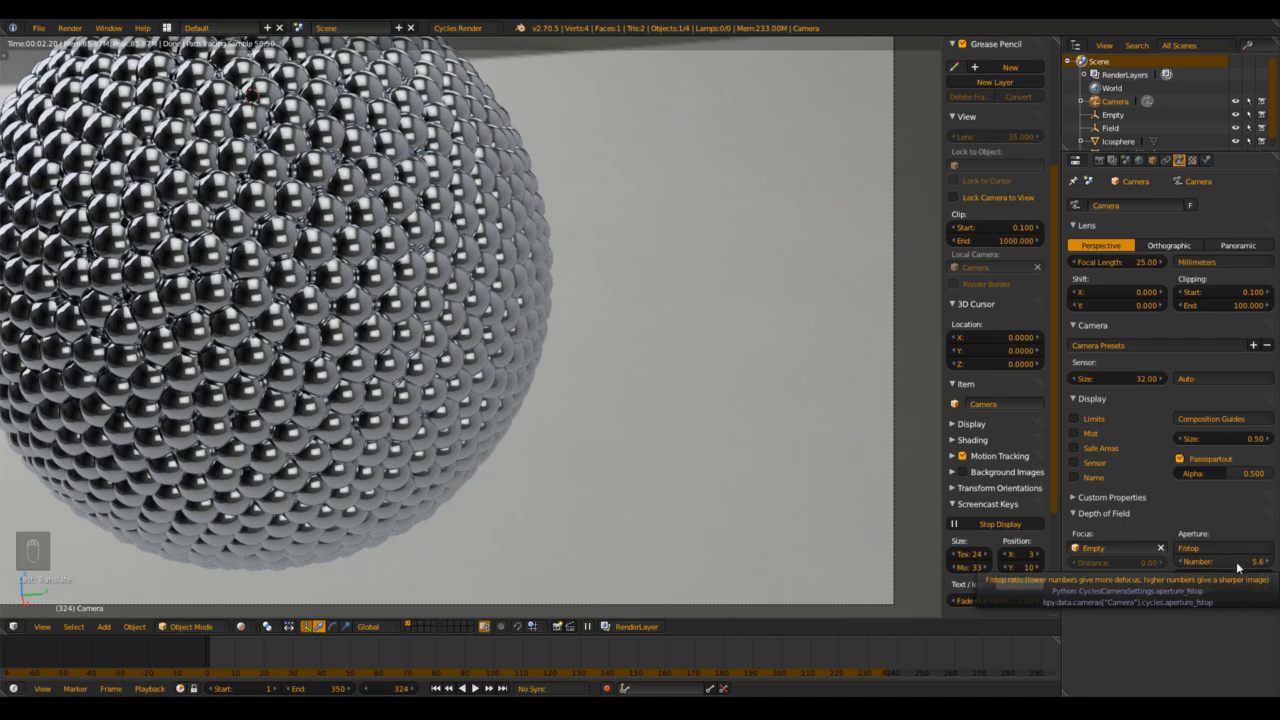
drag(1212, 557, 940, 558)
scroll(580, 371, down, 2)
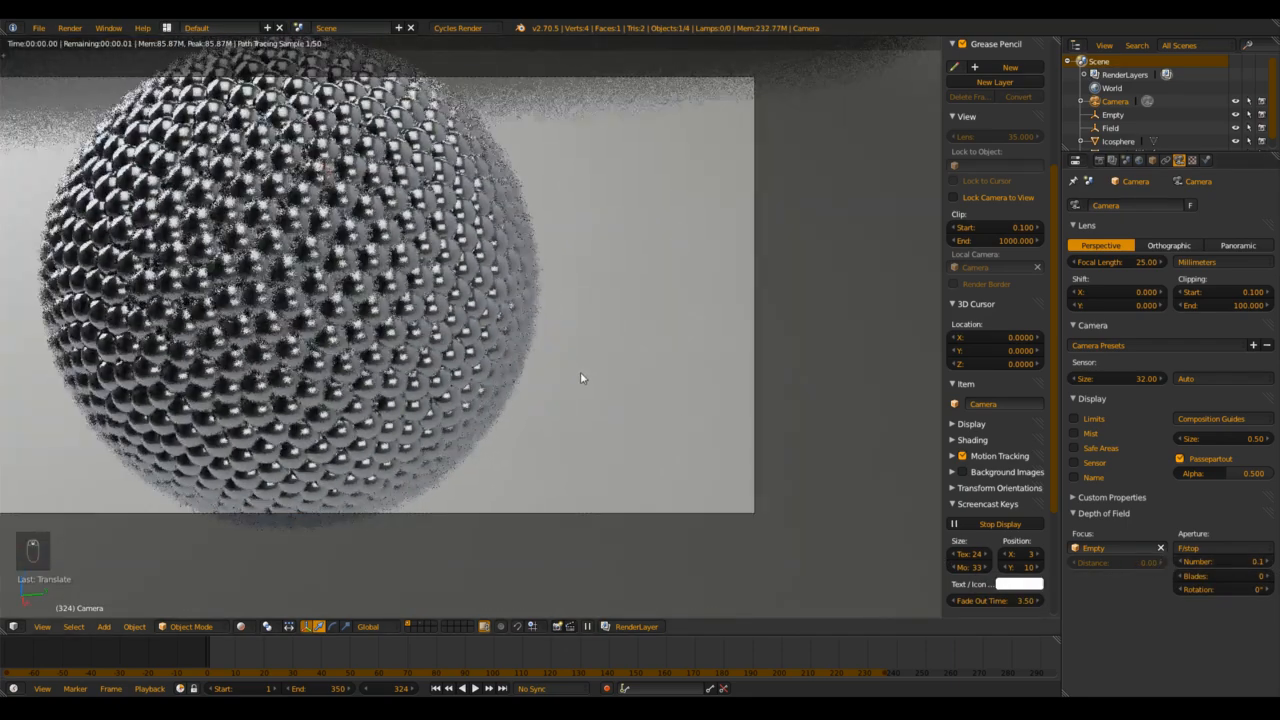
shift+middle_drag(580, 371, 620, 397)
scroll(560, 373, up, 1)
scroll(811, 361, down, 2)
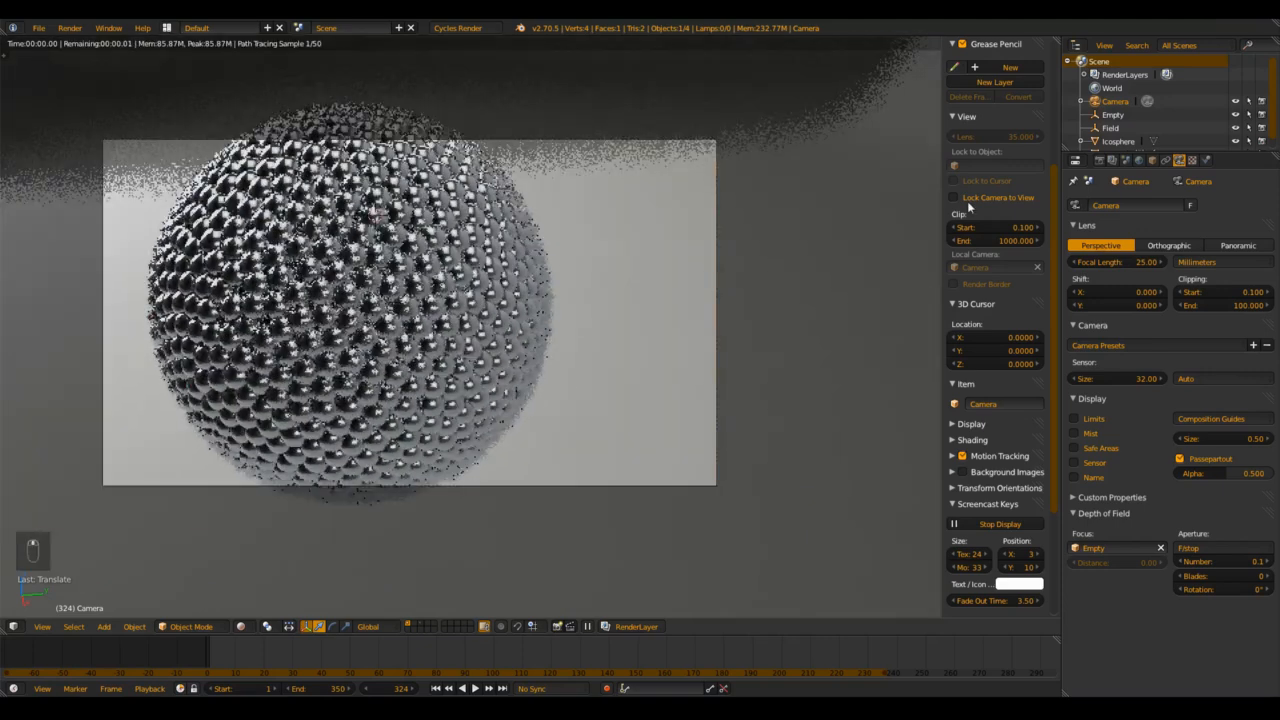
Step: Split the 3D viewport into two side by side and set the solid-shaded one to a front perspective view
drag(1053, 43, 540, 132)
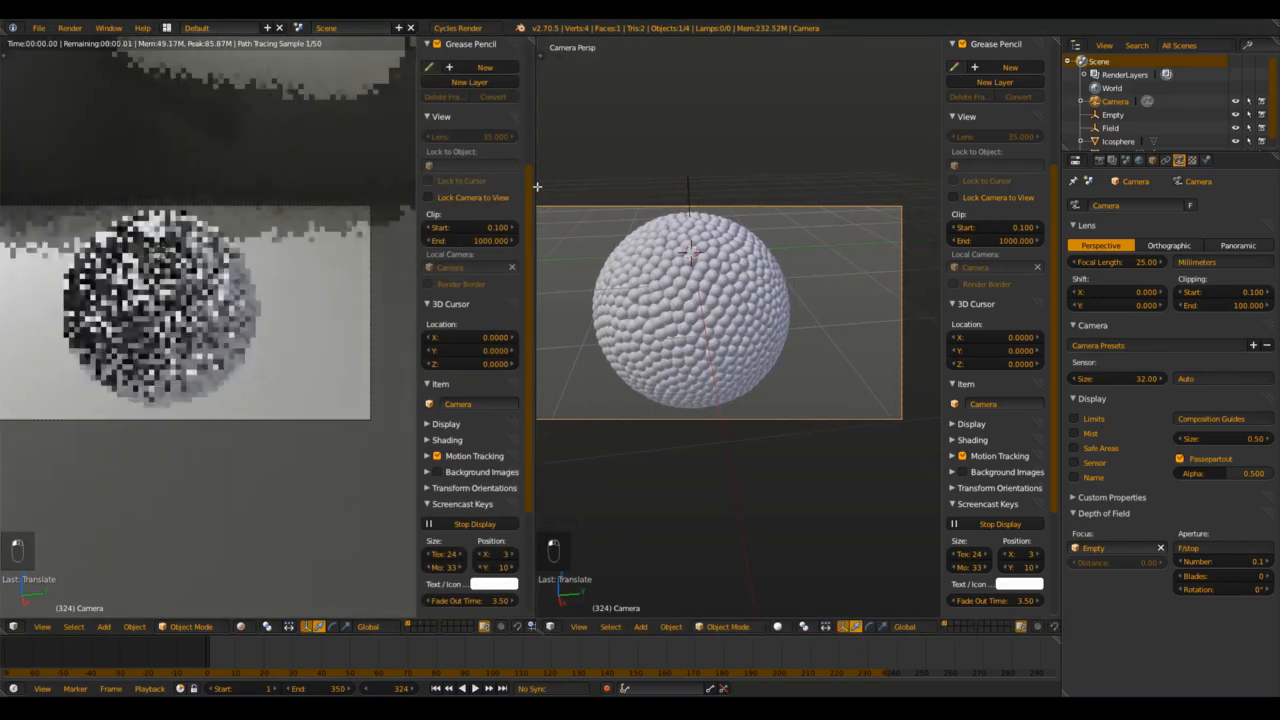
key(KP_3)
key(KP_1)
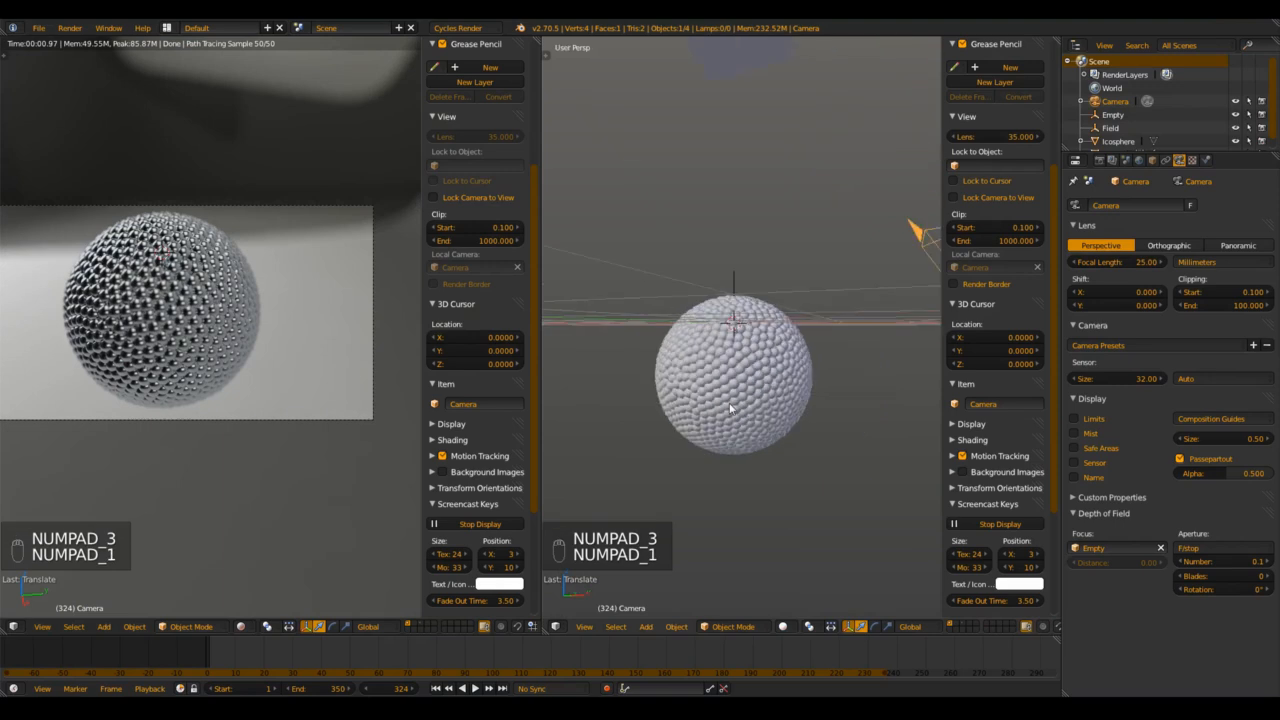
key(KP_3)
key(KP_5)
key(KP_3)
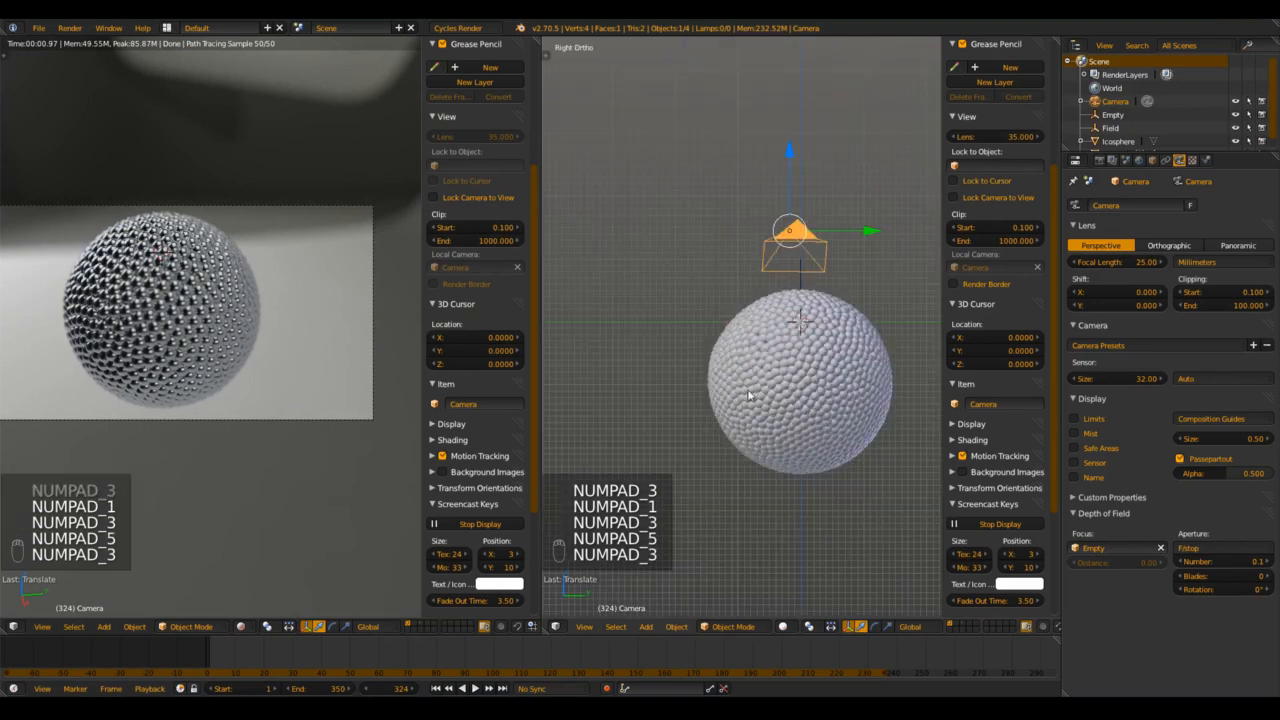
key(KP_1)
key(KP_0)
key(KP_1)
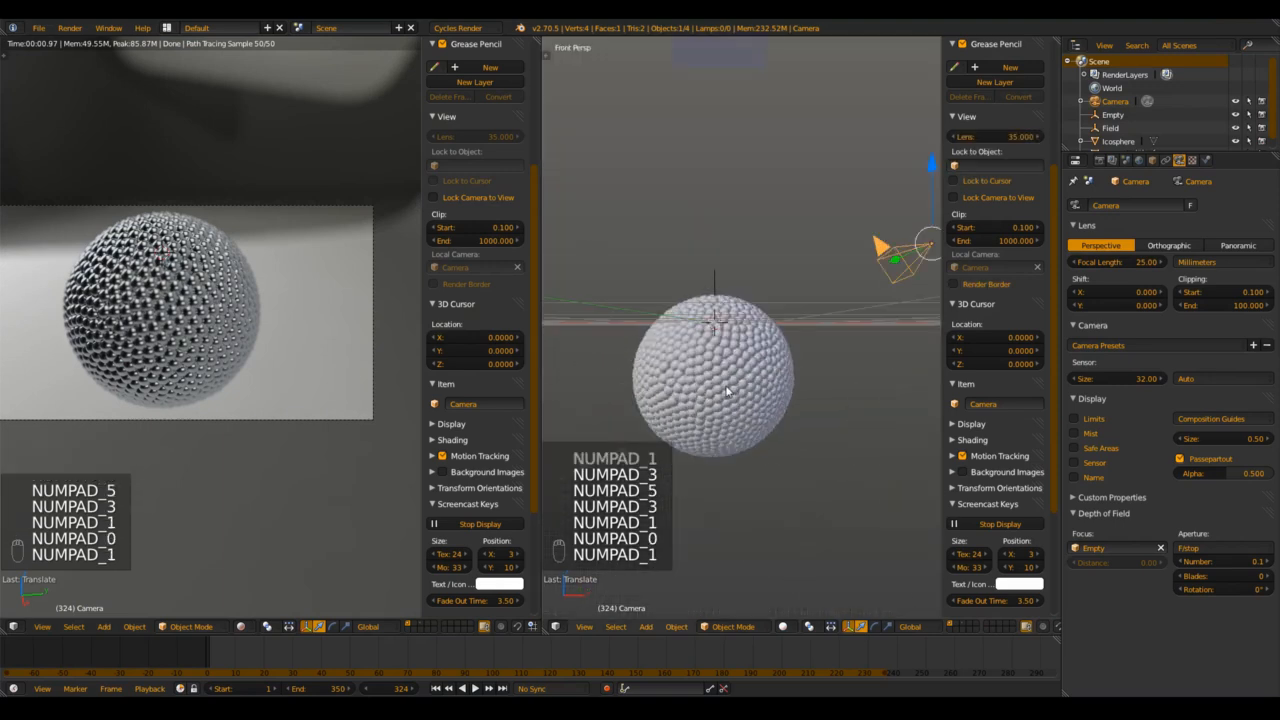
Step: Show the front view in wireframe, select the empty and move it outward to the ball's edge facing the camera
right_click(731, 365)
key(z)
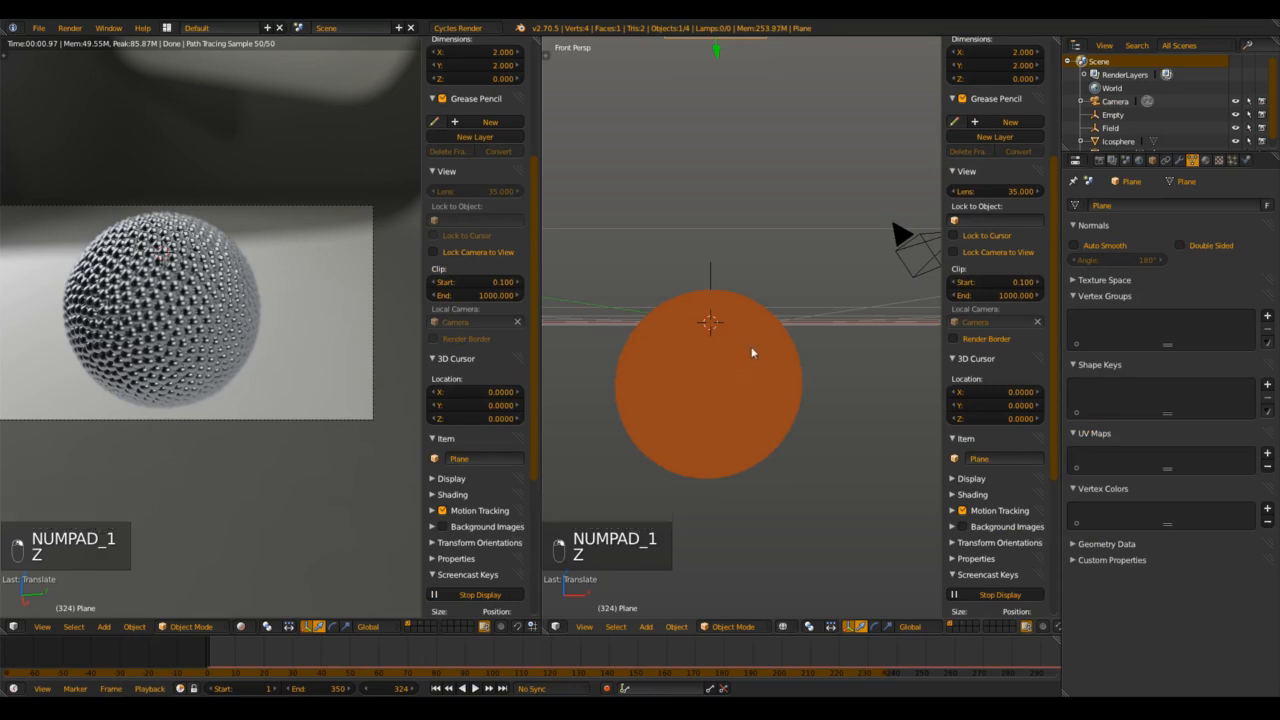
right_click(763, 340)
key(g)
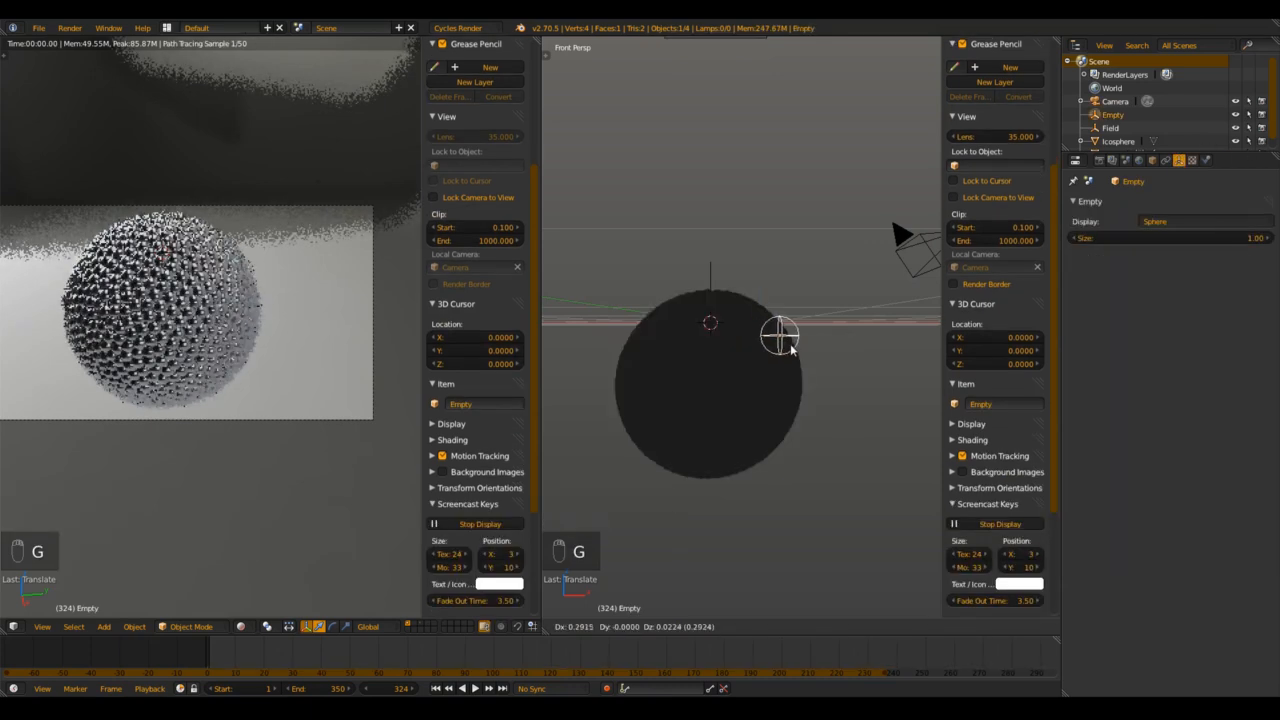
click(791, 347)
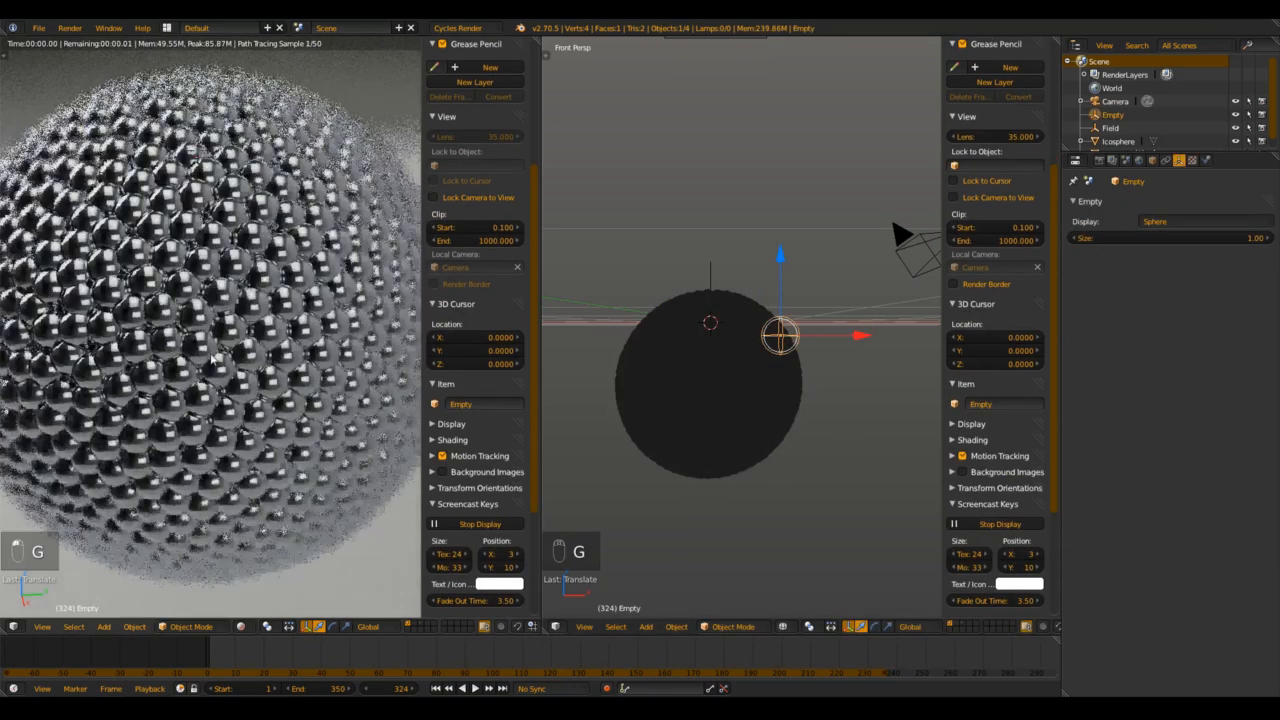
key(g)
click(771, 338)
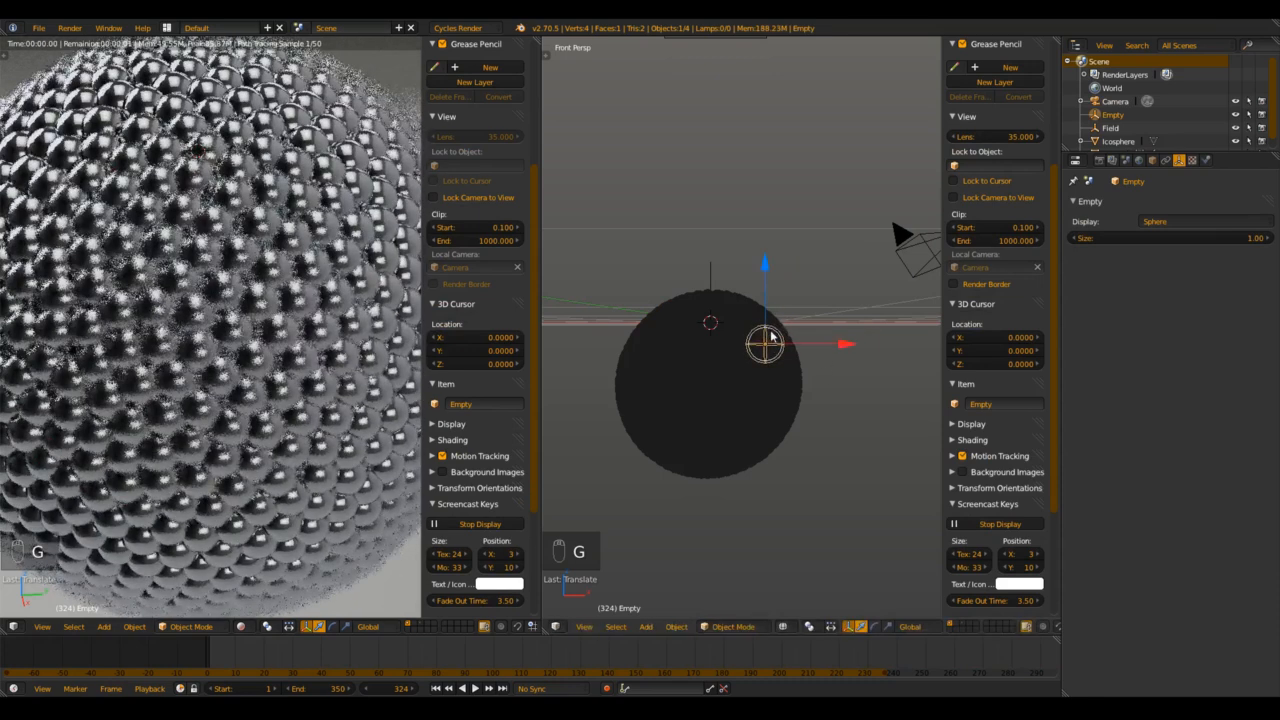
key(g)
click(781, 334)
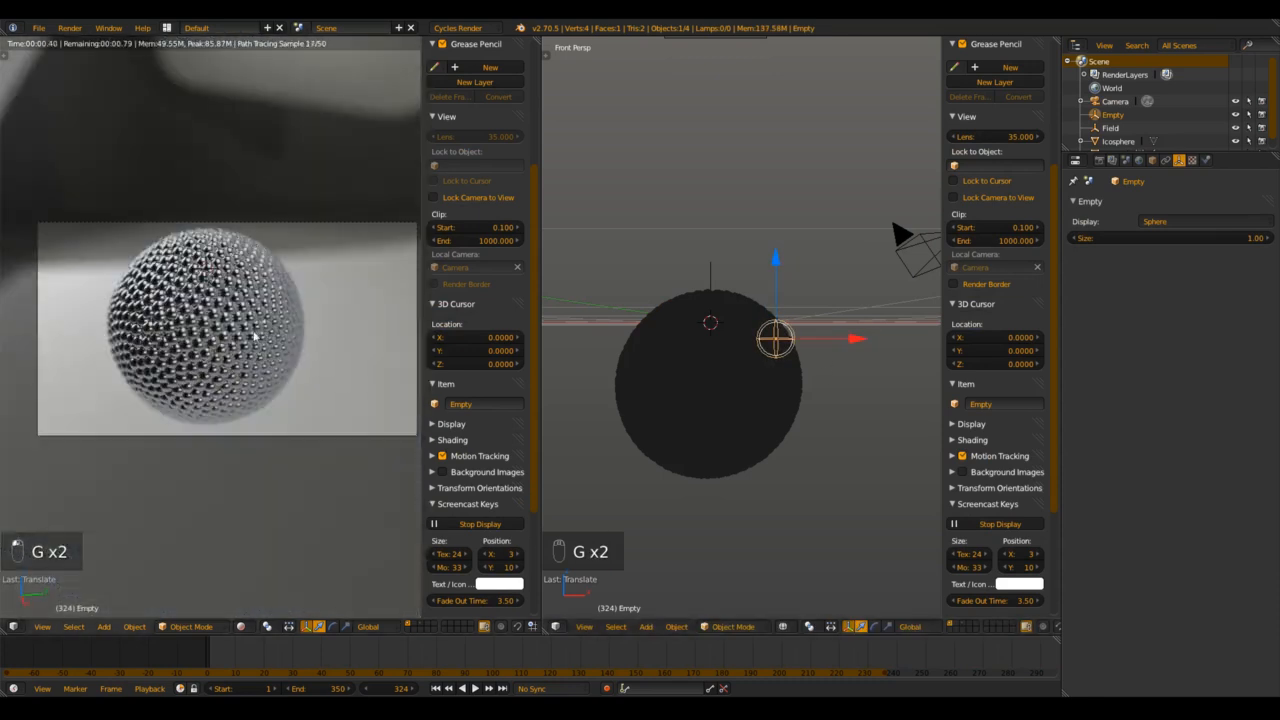
Step: Nudge the empty slightly outward and downward along the ball's edge in the front view
key(g)
click(817, 348)
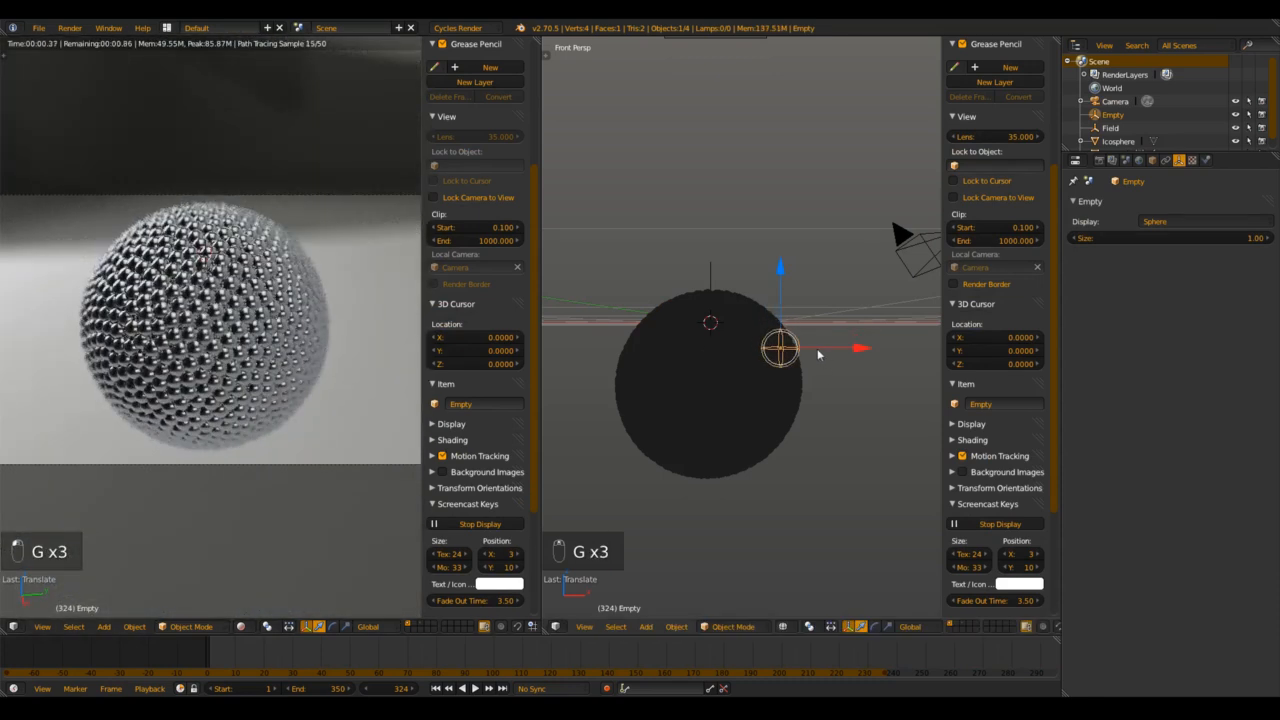
key(g)
click(815, 356)
key(g)
click(812, 357)
key(g)
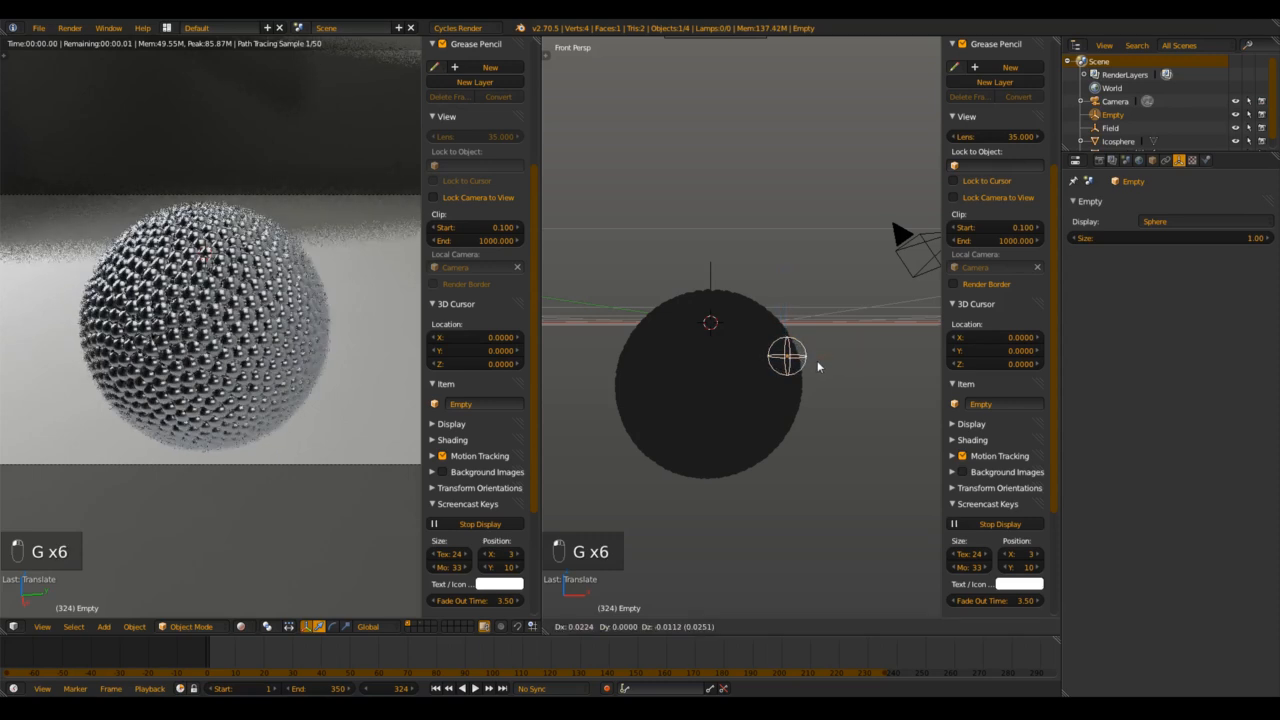
click(817, 362)
Step: Return to solid shading in front orthographic view and fine-tune the empty's position on the ball's camera-side edge
key(z)
key(KP_5)
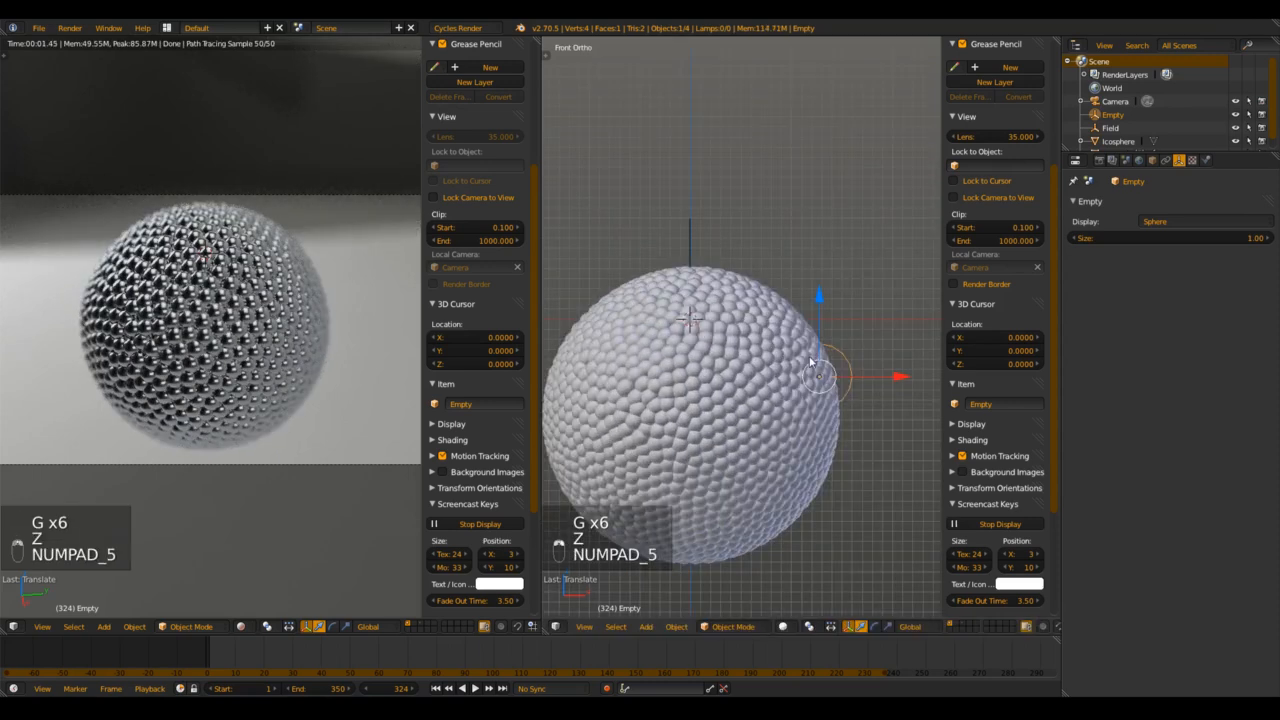
scroll(849, 379, down, 3)
key(g)
click(814, 392)
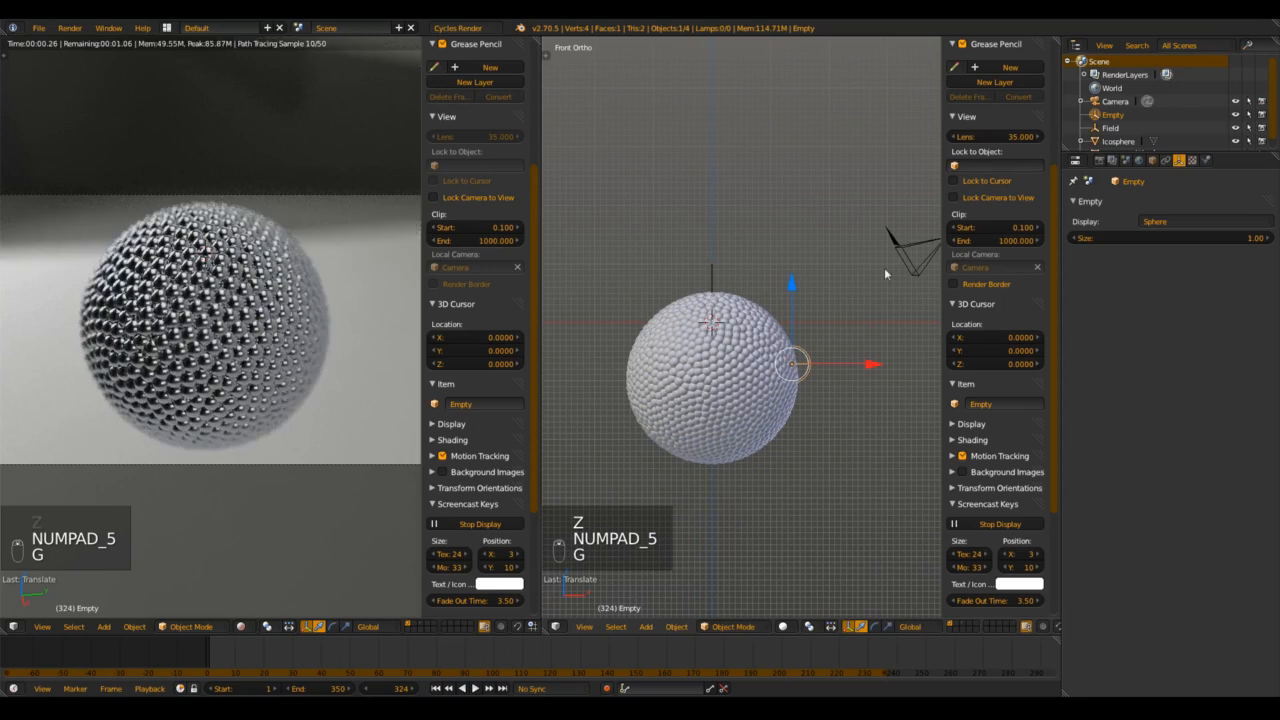
key(g)
click(819, 373)
key(g)
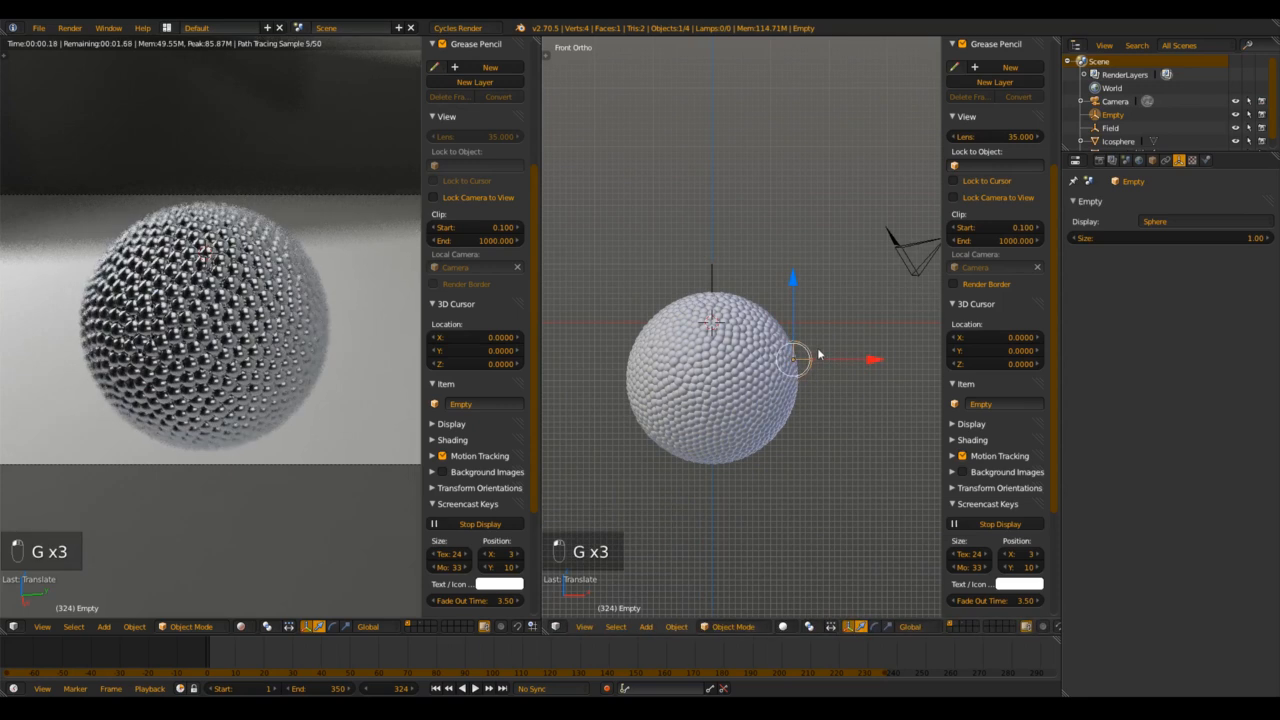
click(816, 365)
key(g)
click(818, 358)
Step: Select the camera and set its depth of field F/stop number to 0.5, checking the ball's sharpness in the rendered view
right_click(901, 263)
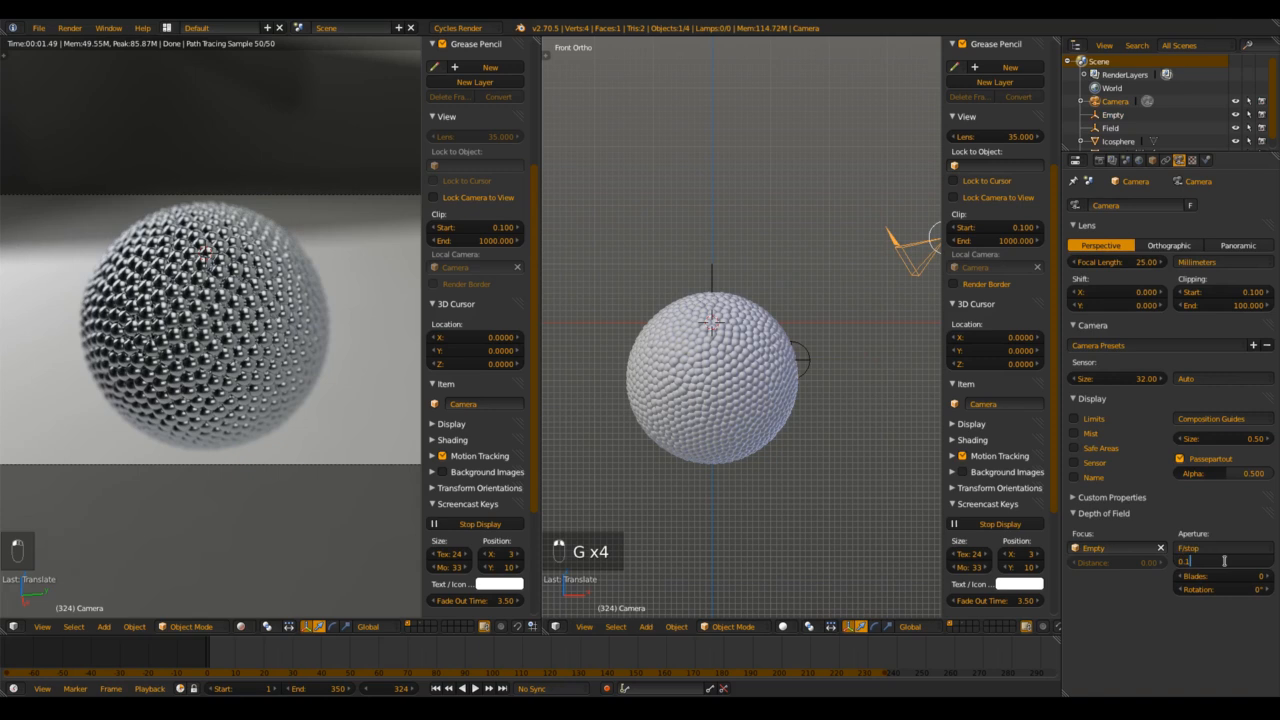
key(BackSpace)
key(BackSpace)
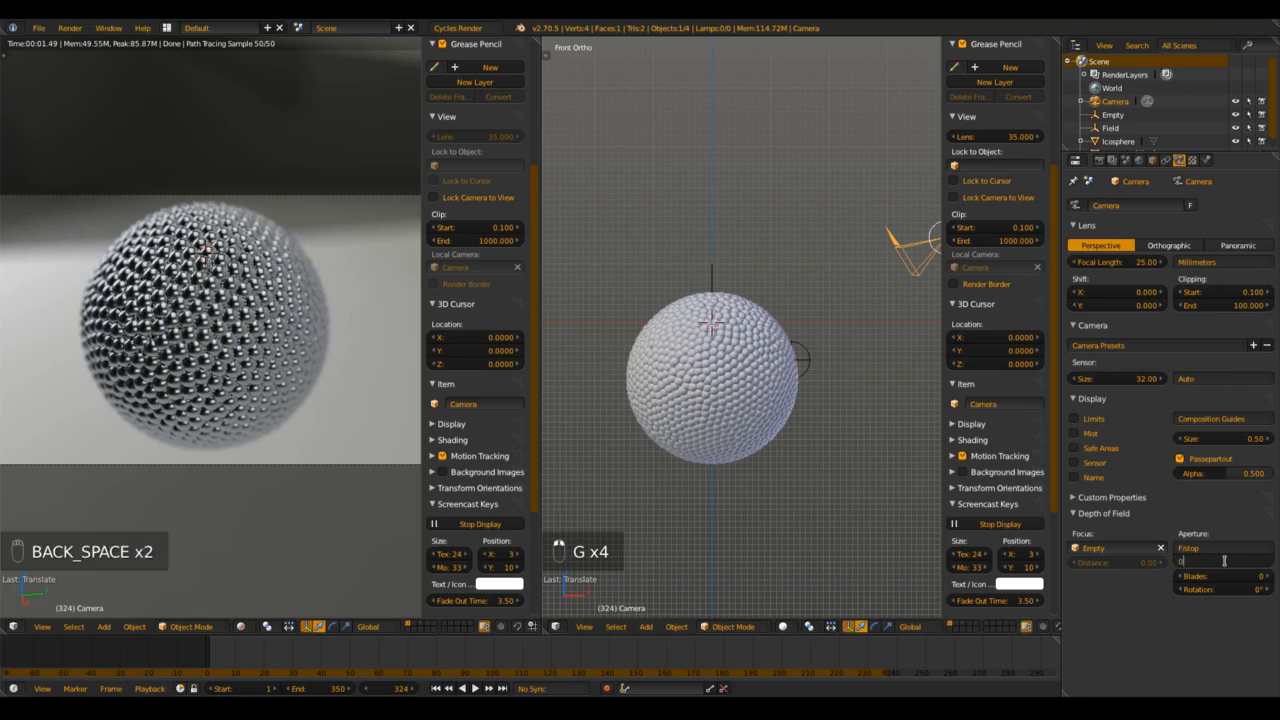
text(0.5)
key(Return)
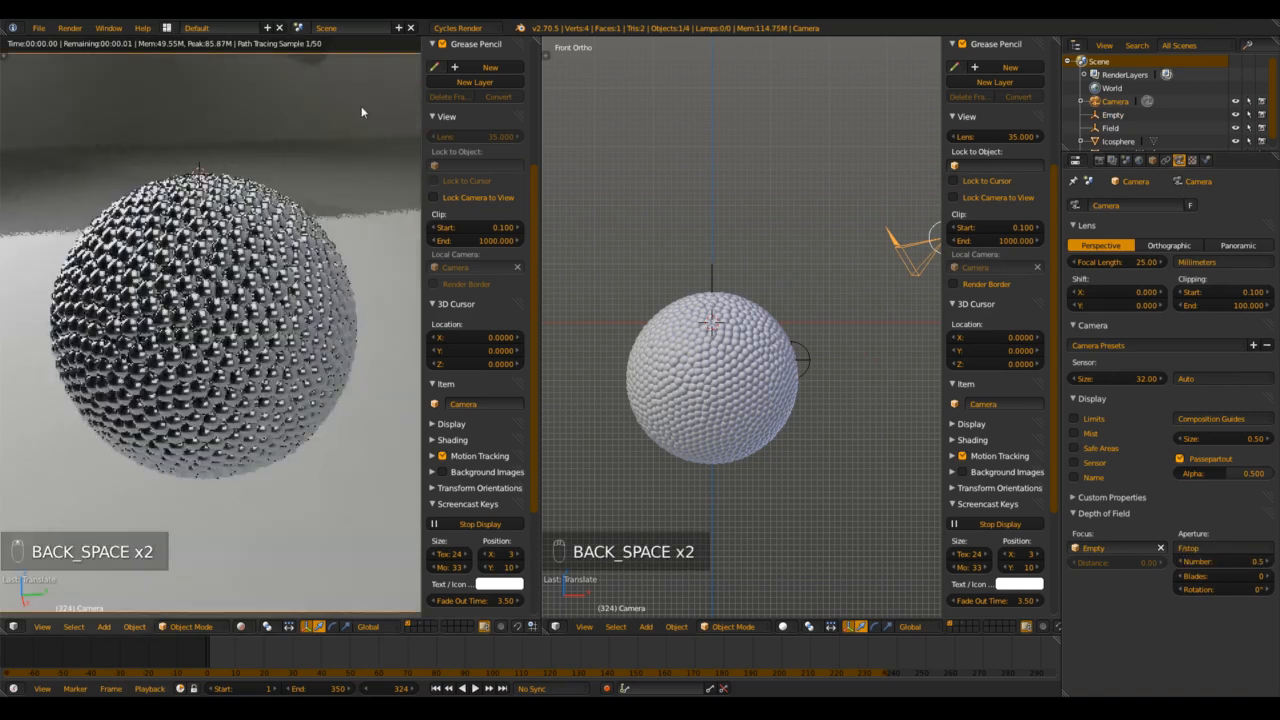
scroll(213, 368, up, 6)
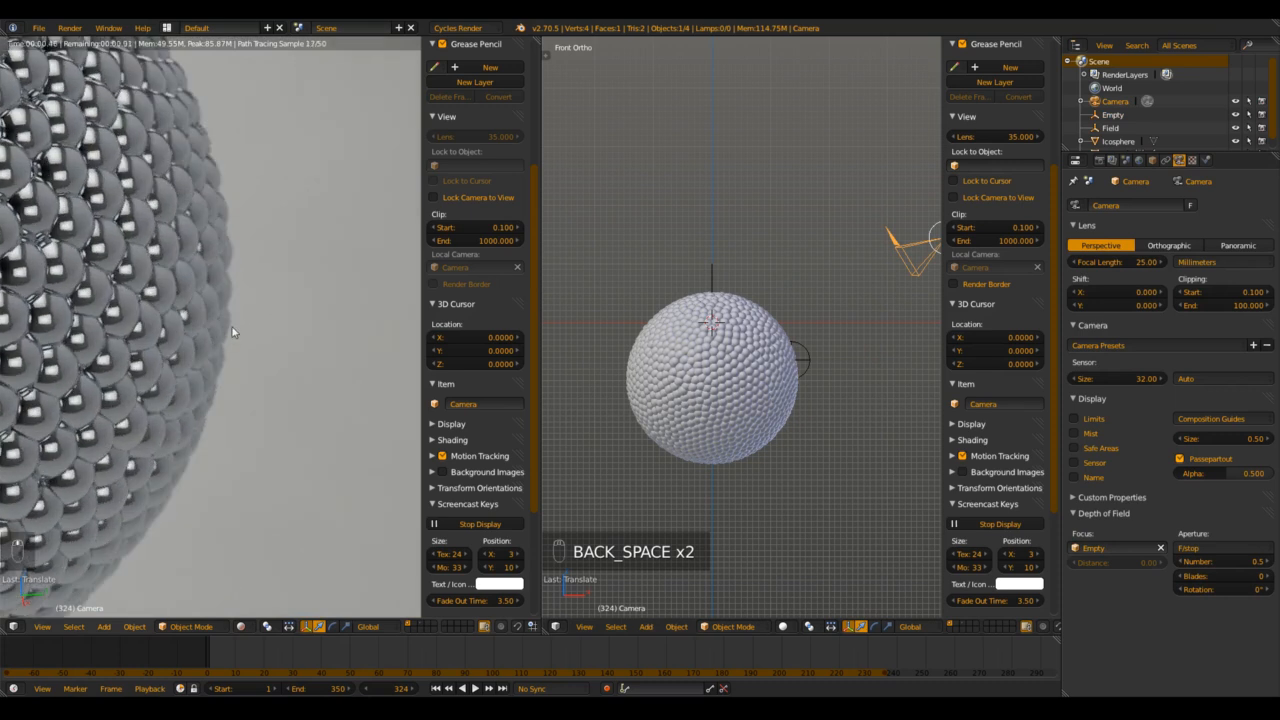
scroll(262, 262, down, 6)
key(Home)
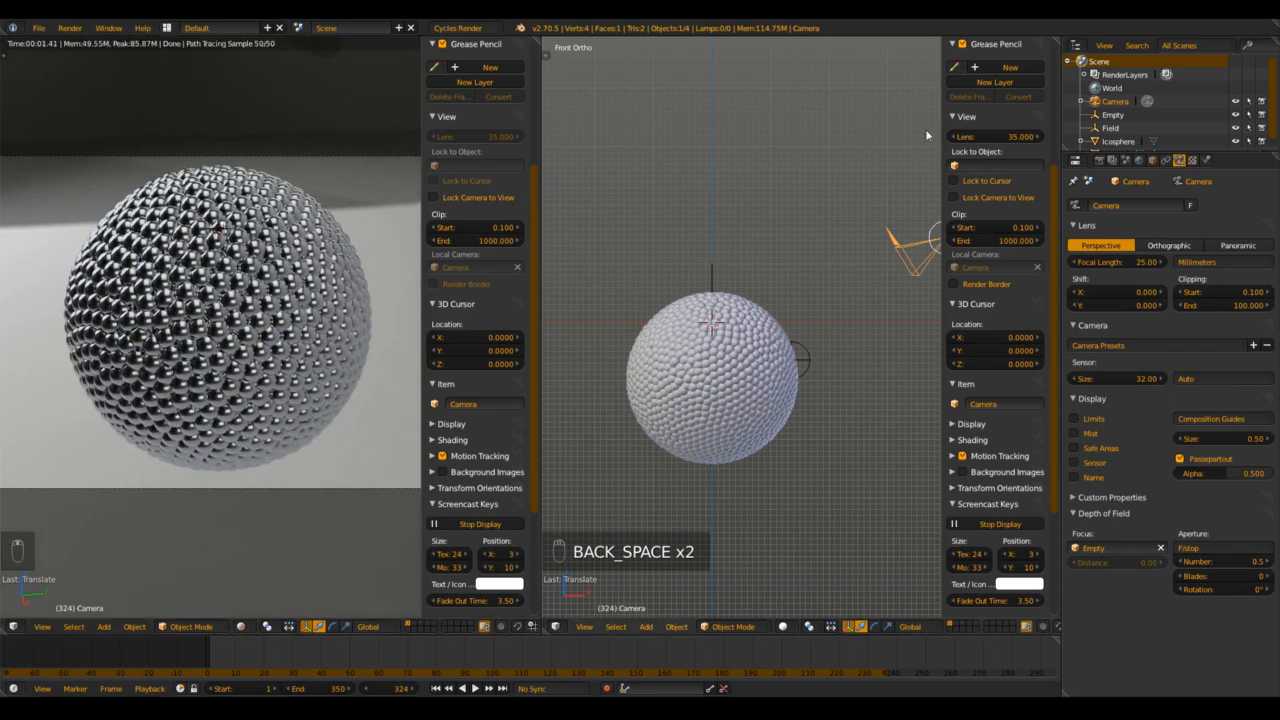
Step: Enable the Environment pass for the scene's render layer
click(1113, 160)
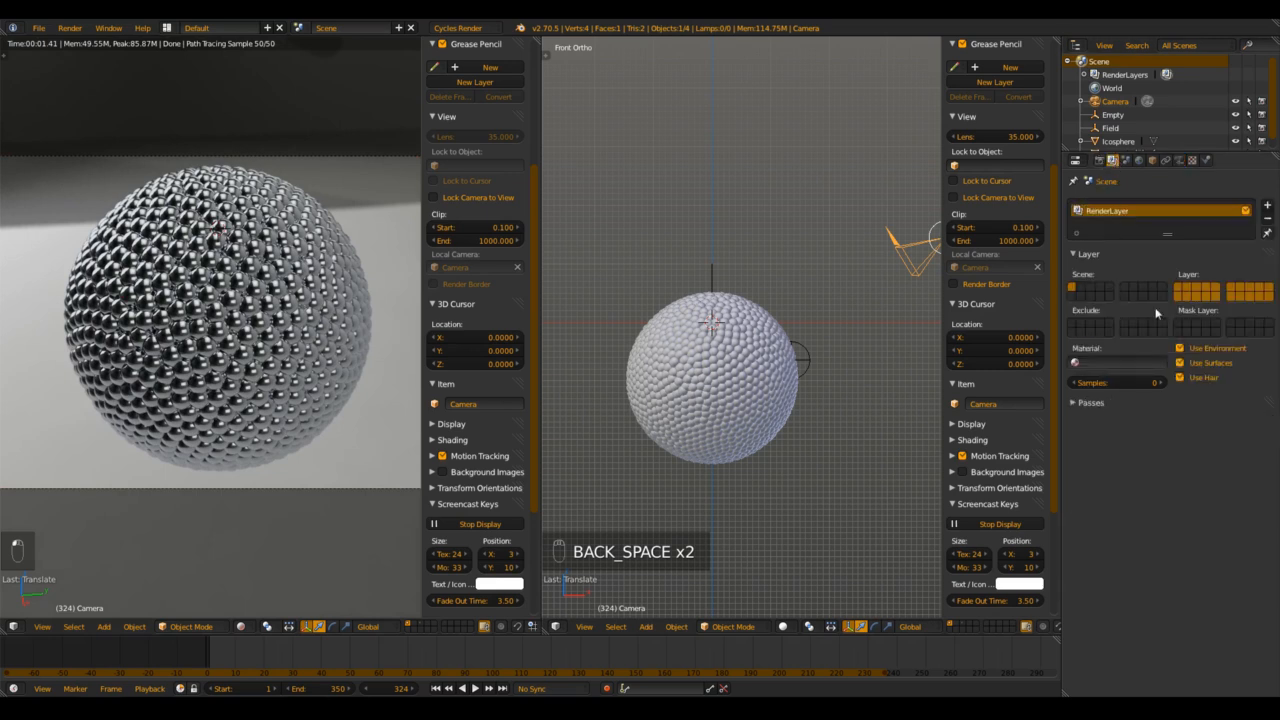
click(1092, 403)
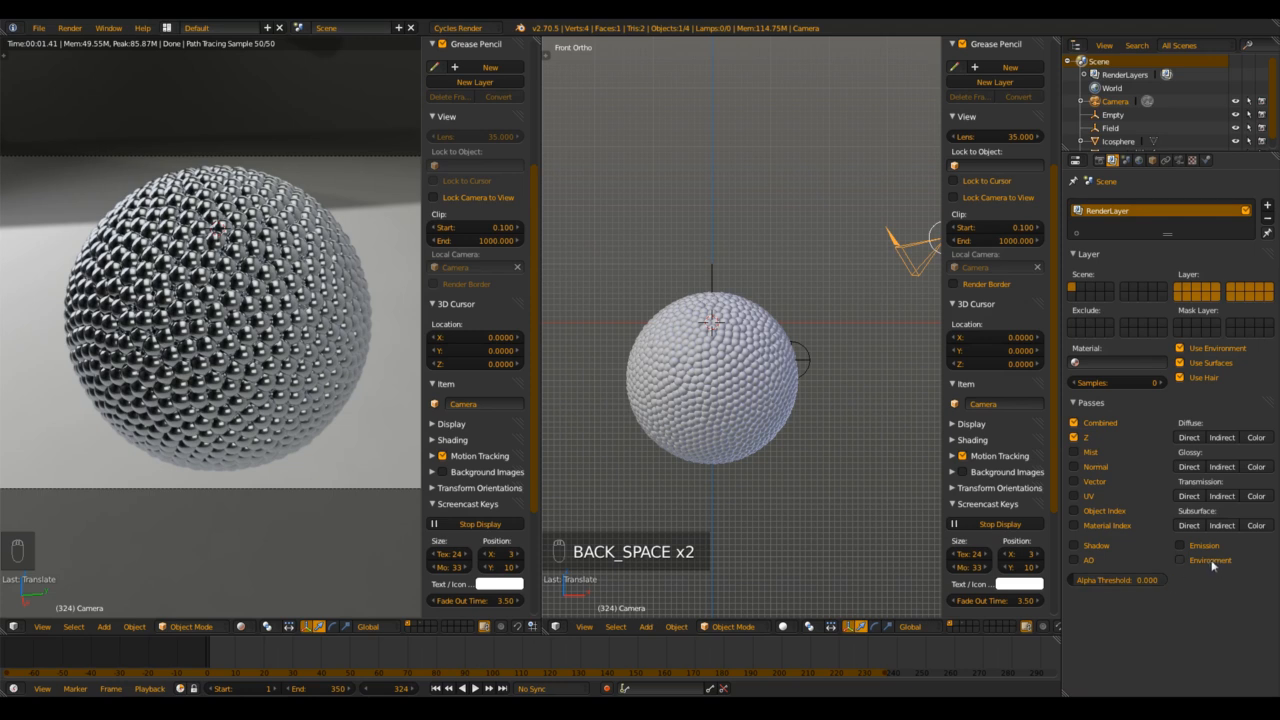
click(1181, 560)
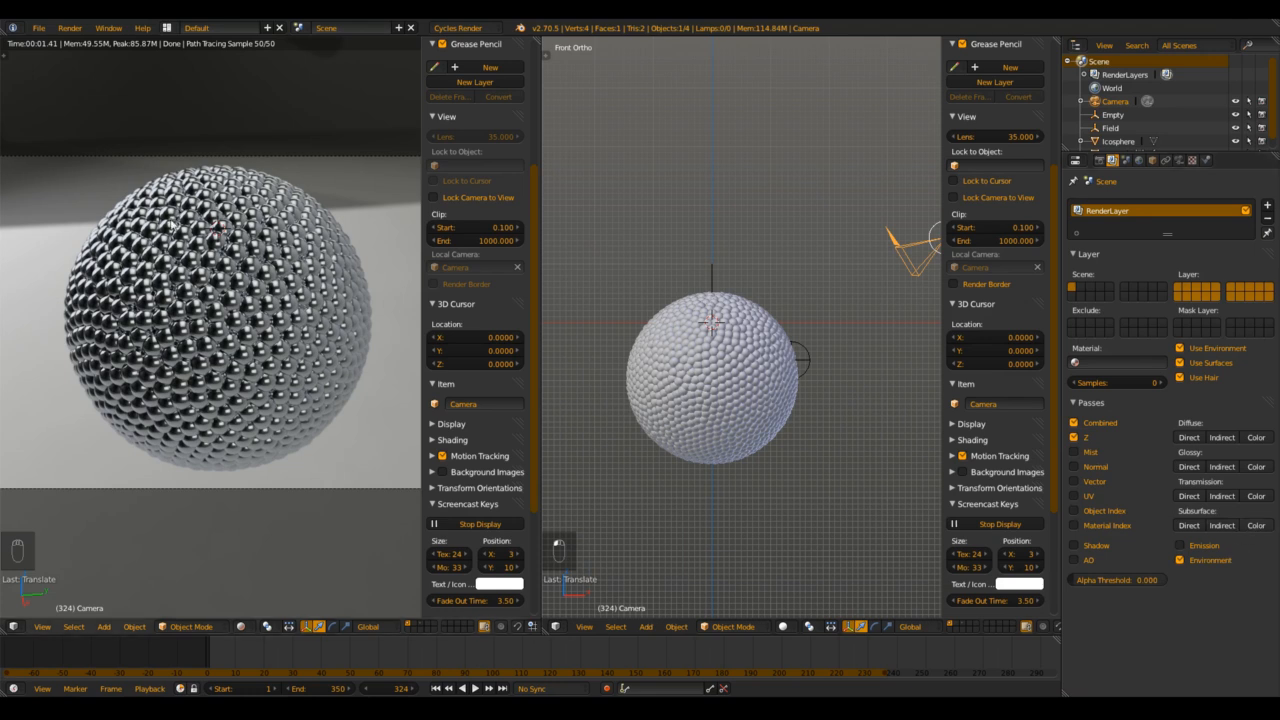
Step: Render the current frame and inspect the focus and sharpness of the ball in the render result
key(F12)
scroll(312, 305, up, 5)
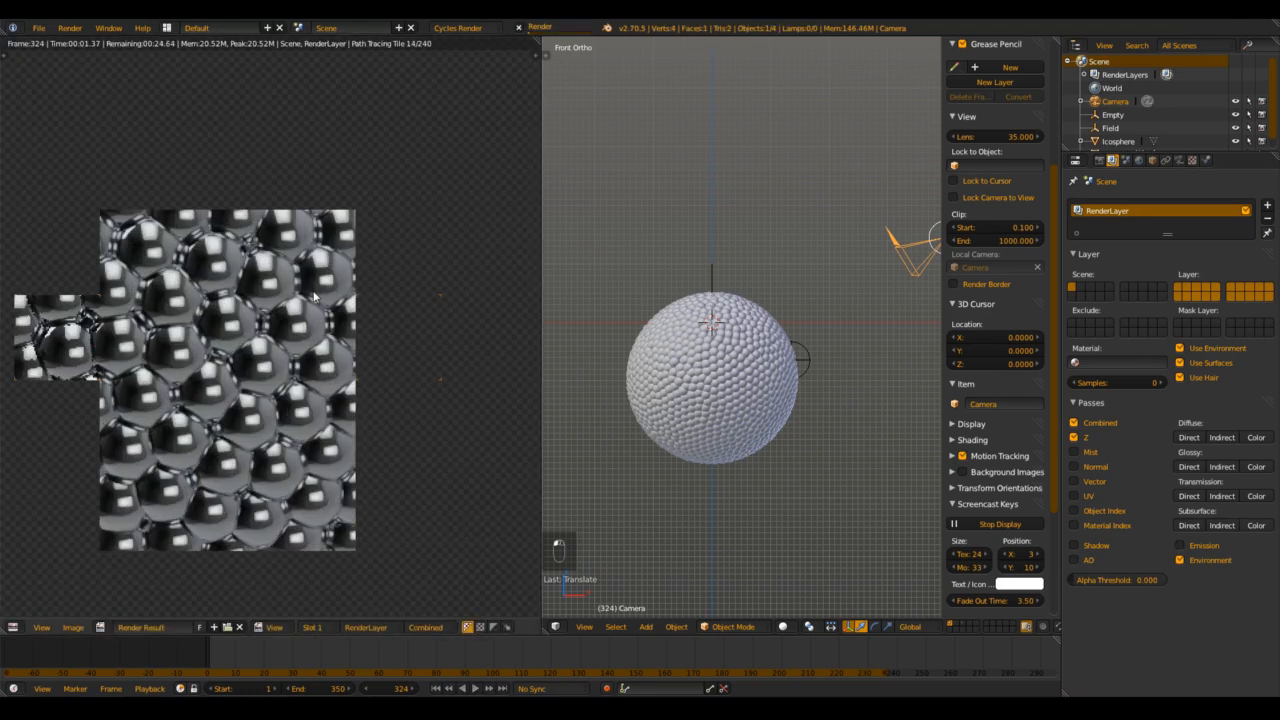
scroll(252, 335, down, 3)
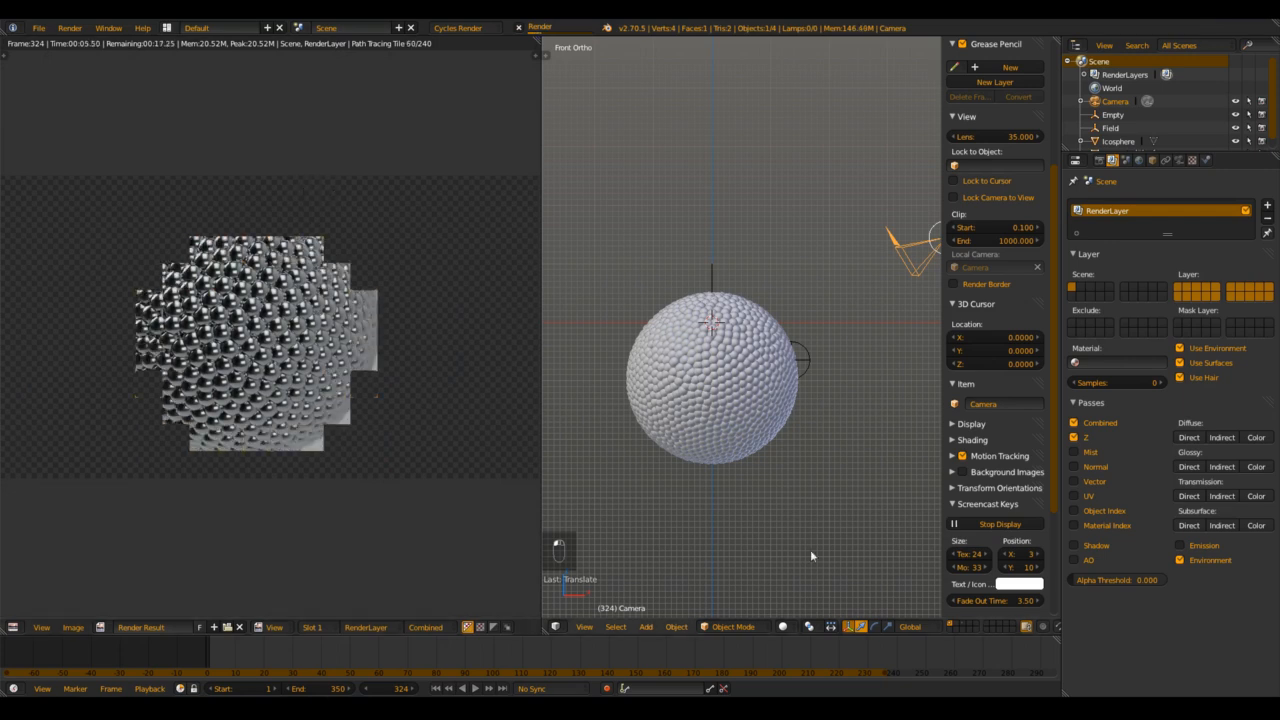
scroll(680, 415, down, 4)
scroll(700, 360, up, 4)
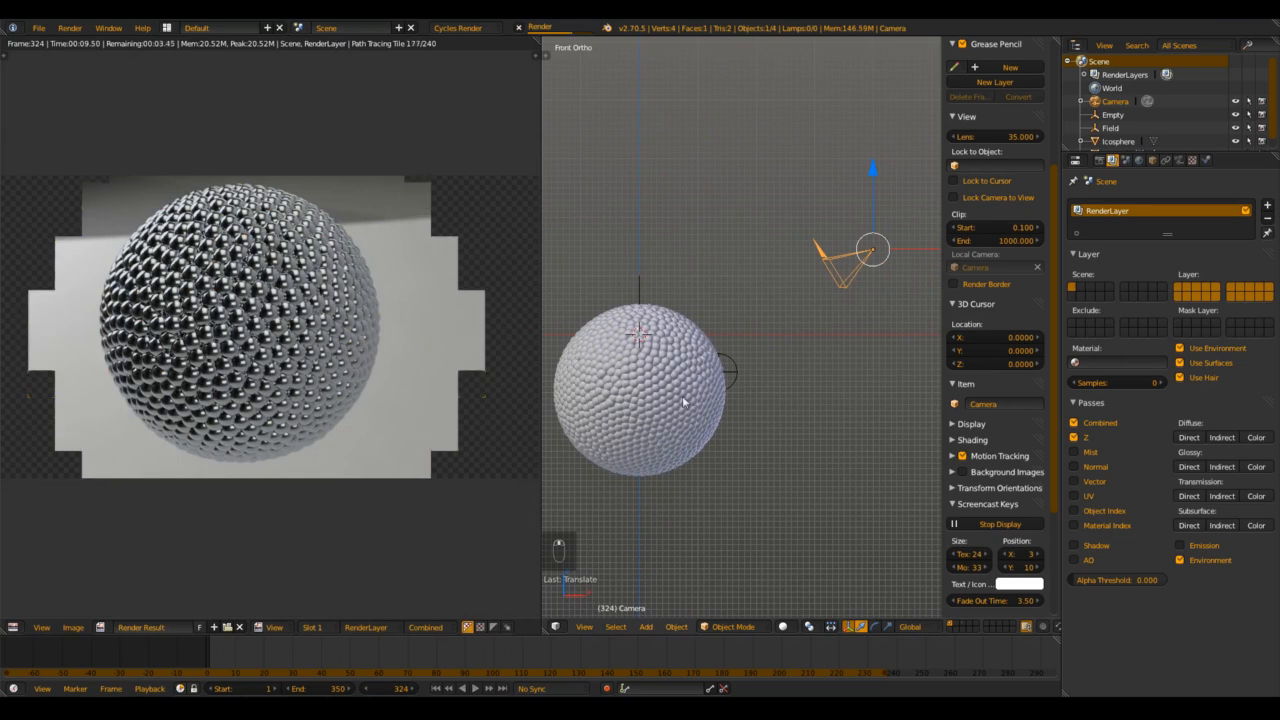
scroll(724, 415, down, 3)
scroll(200, 340, down, 3)
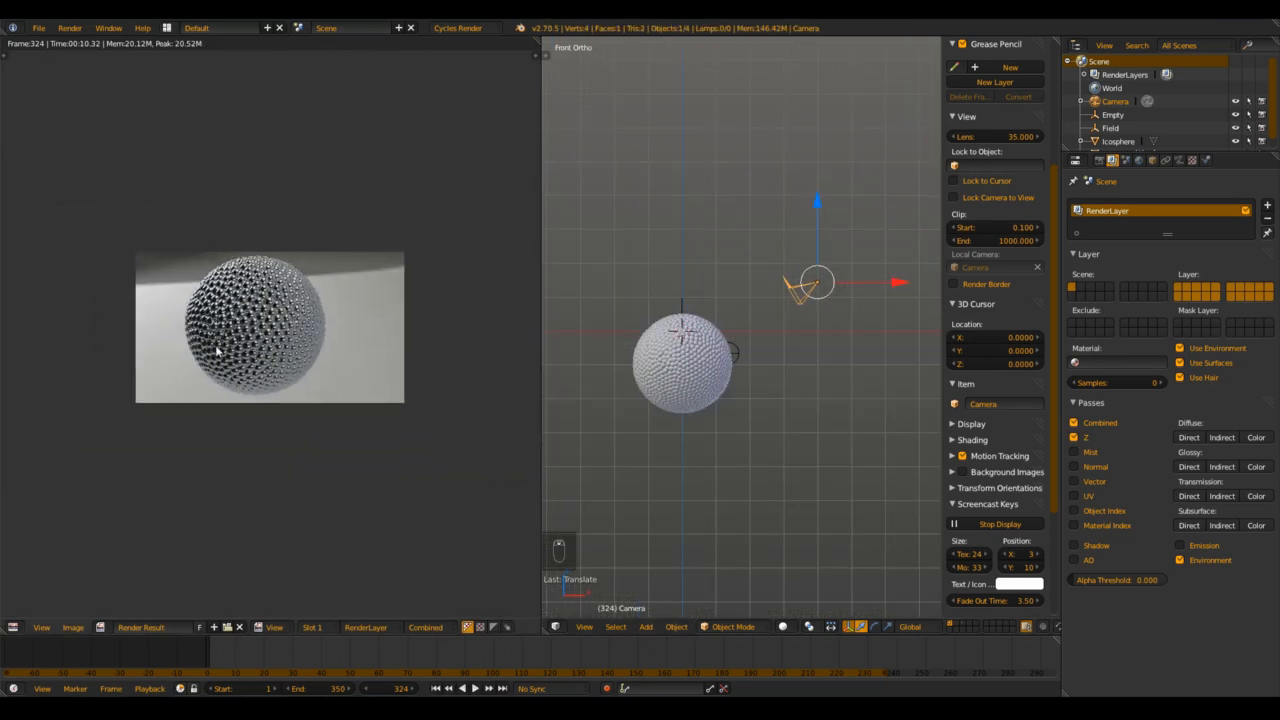
scroll(219, 350, up, 4)
shift+middle_drag(615, 387, 617, 375)
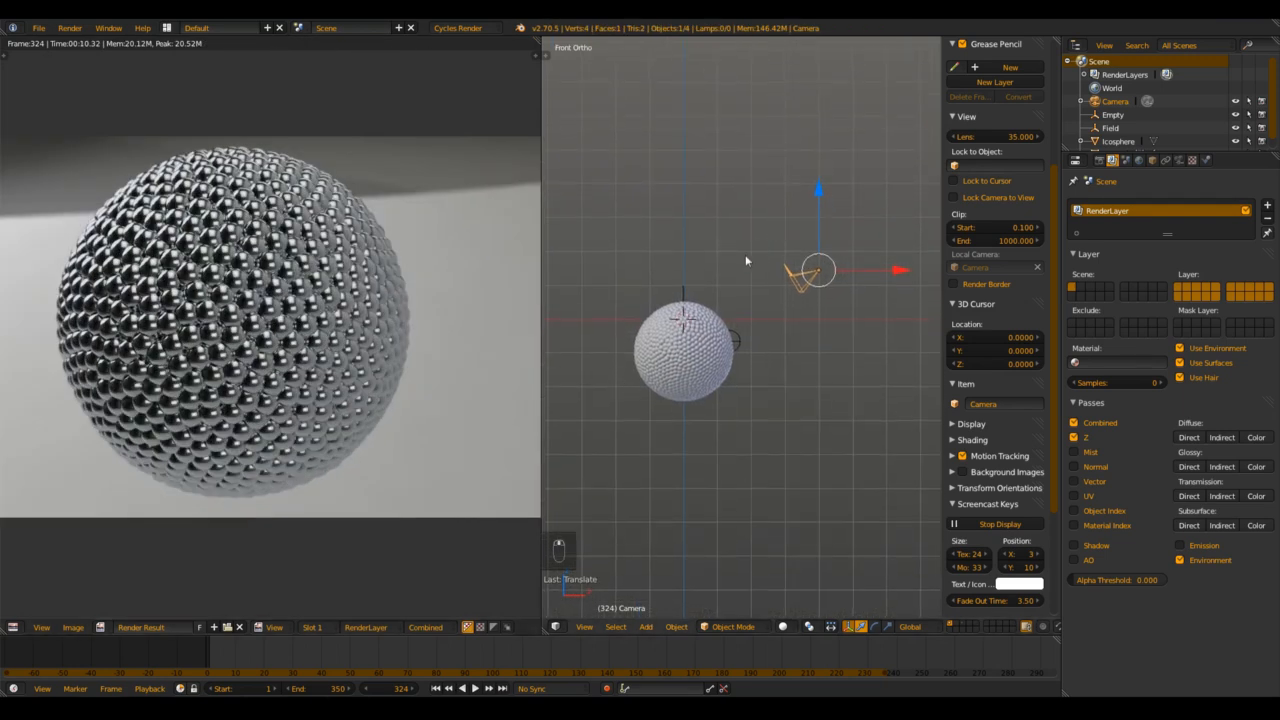
scroll(738, 325, up, 1)
scroll(400, 388, up, 1)
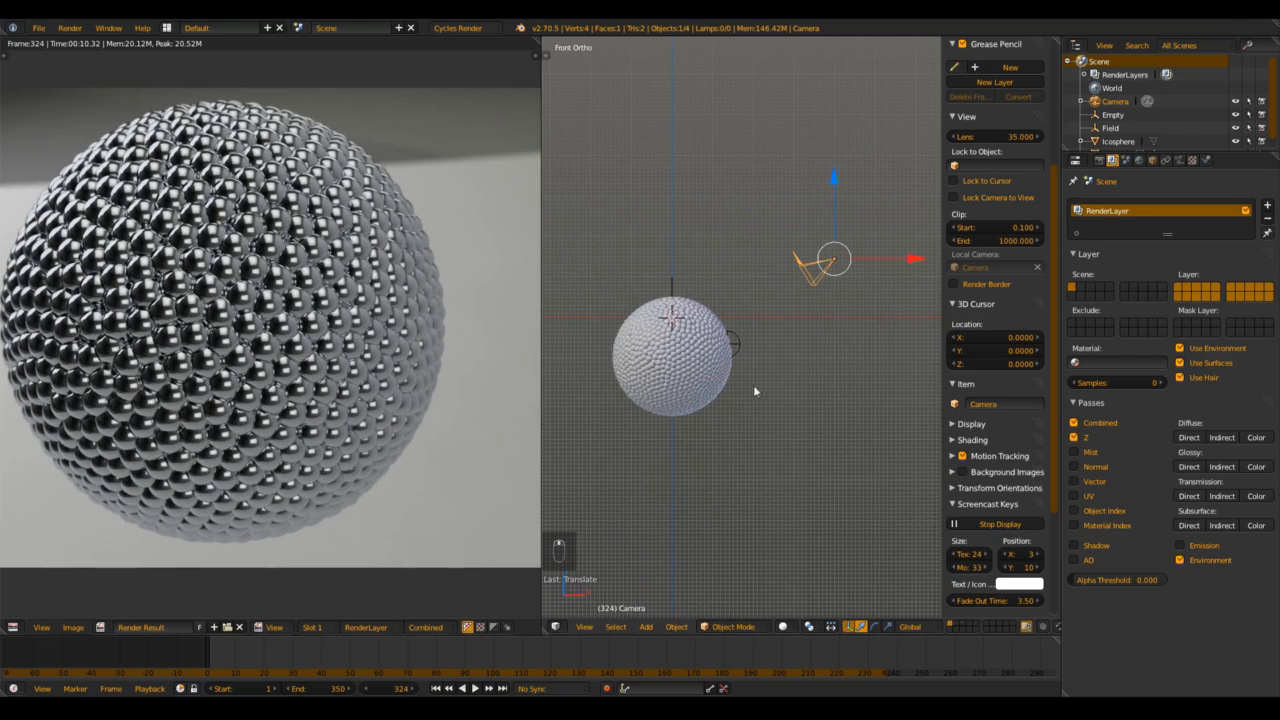
middle_drag(770, 337, 842, 319)
key(g)
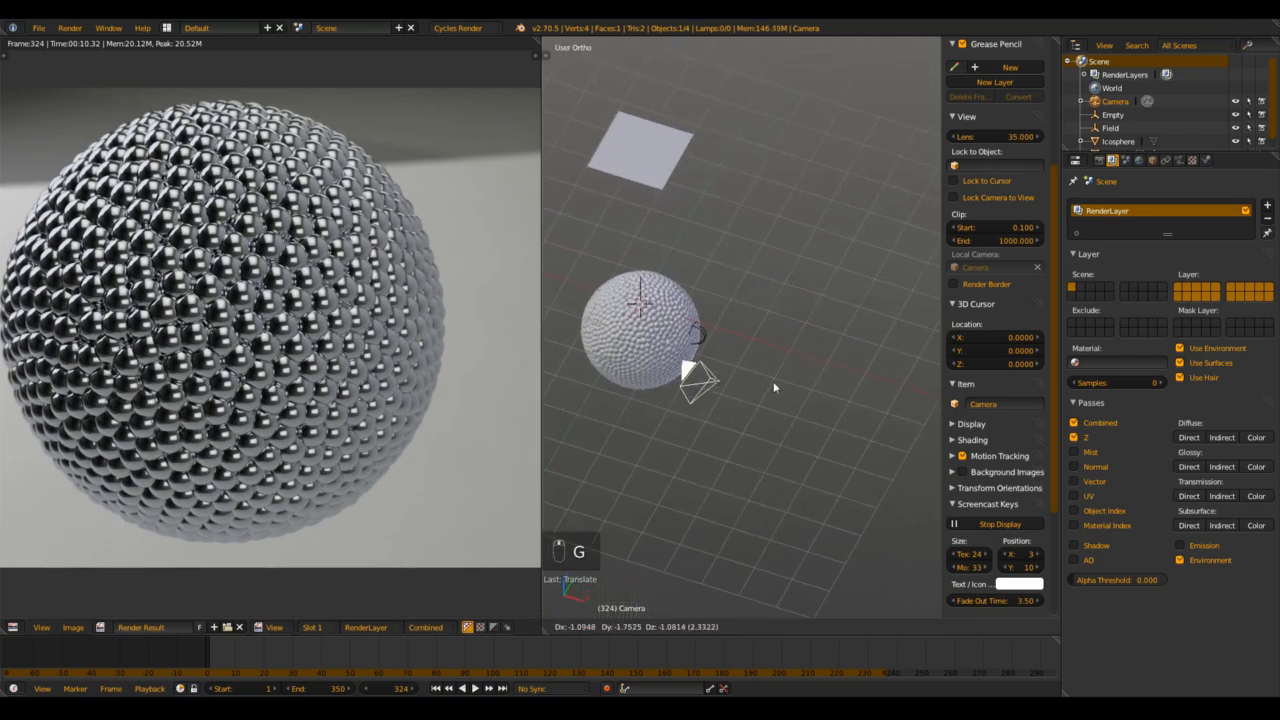
right_click(779, 380)
key(i)
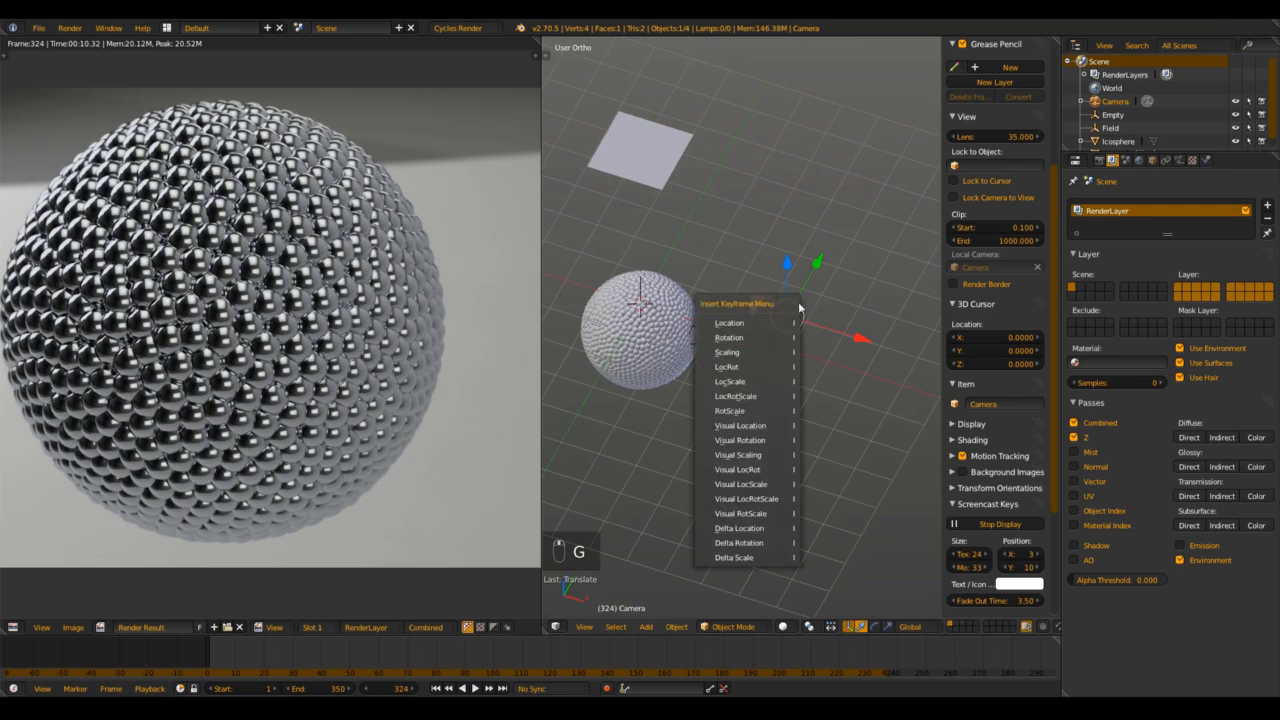
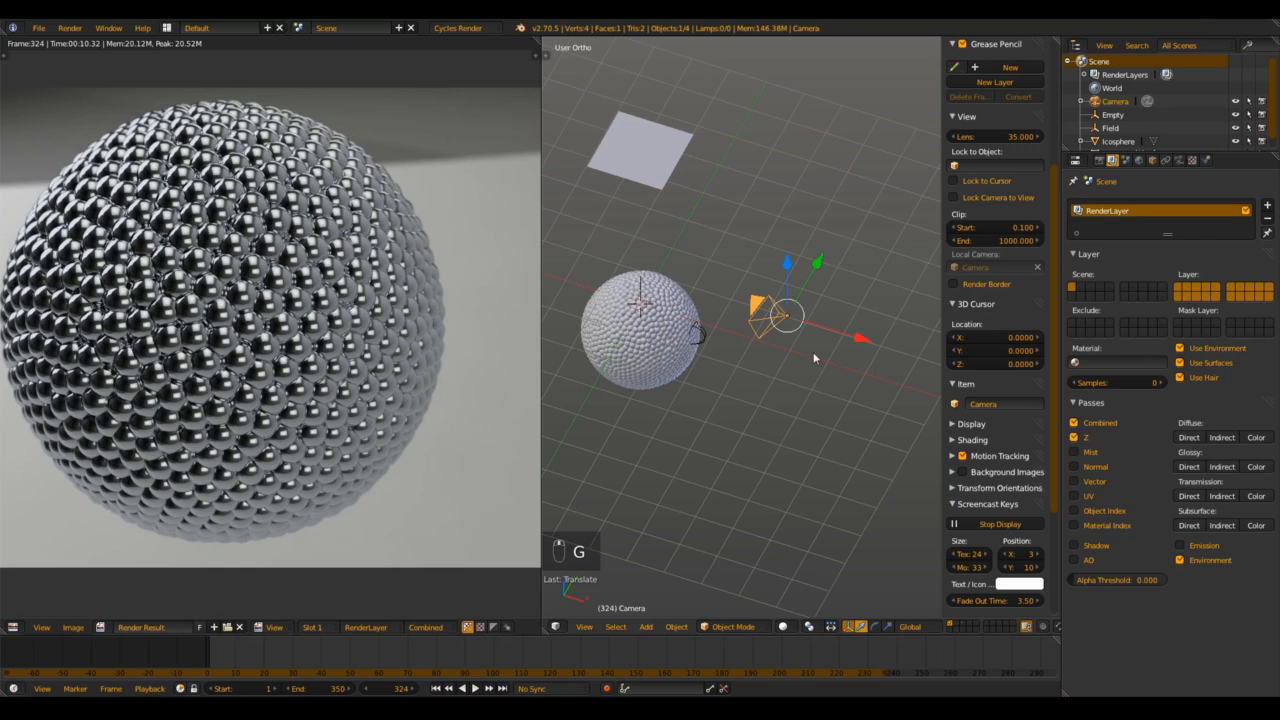
middle_drag(597, 337, 618, 287)
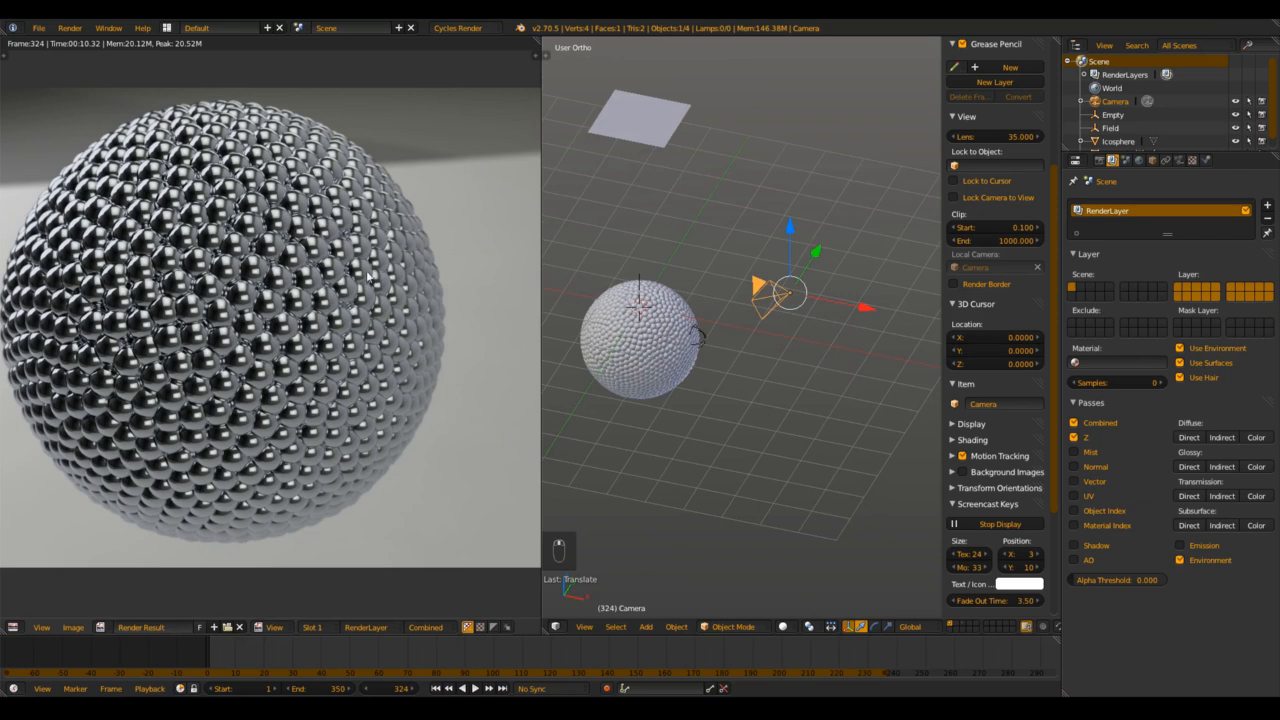
Step: Turn the render view into a maximized node editor, showing the compositing nodes with Use Nodes enabled
key(shift+F3)
key(ctrl+Up)
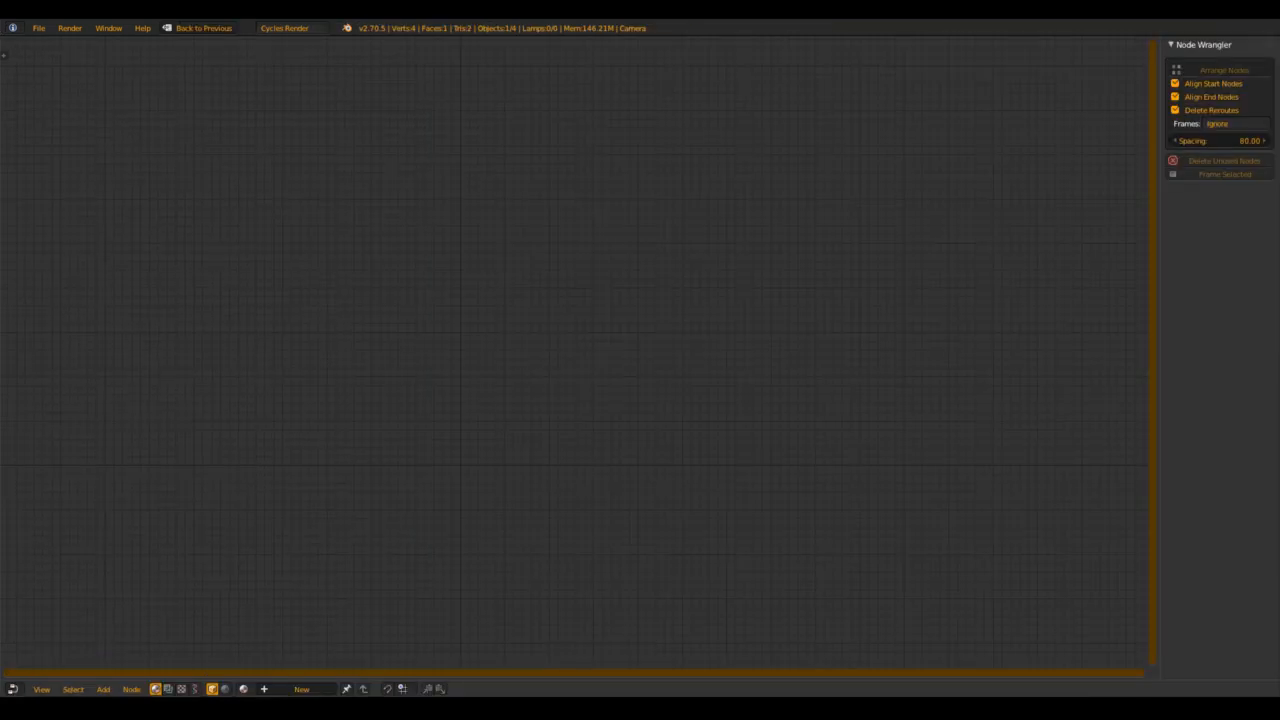
click(170, 689)
click(212, 689)
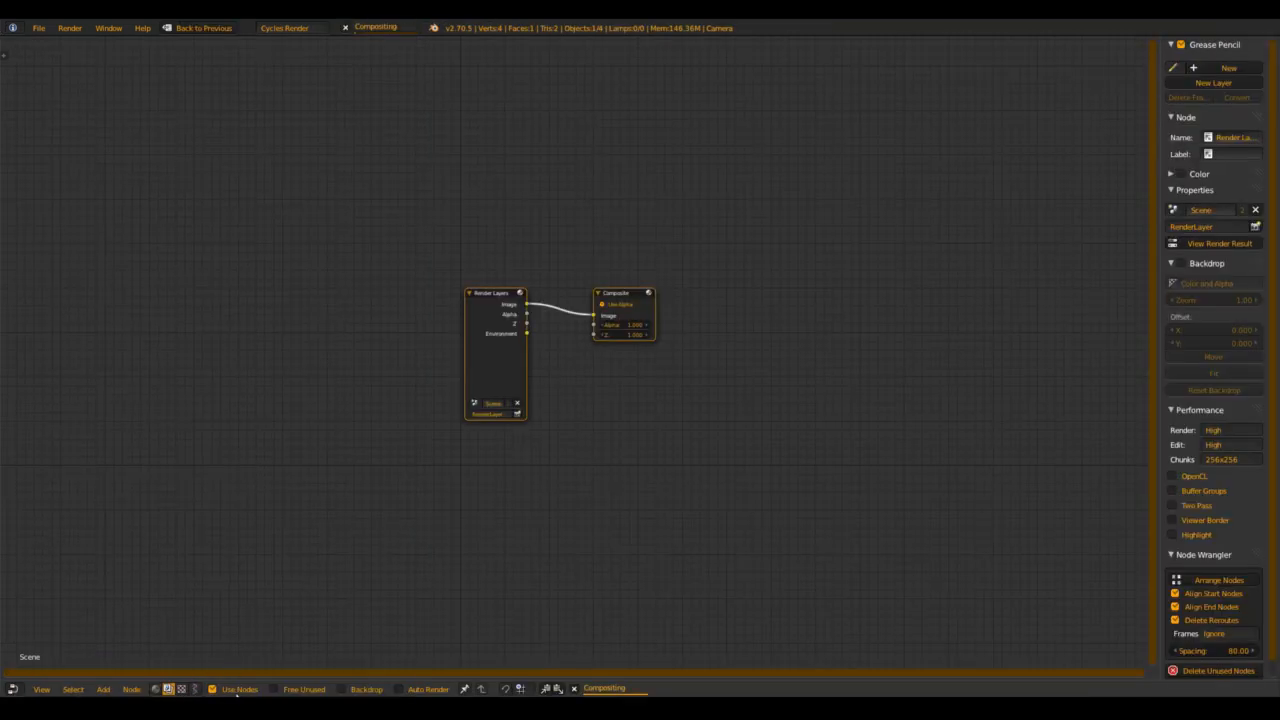
Step: Enable the backdrop, preview the Render Layers image through a Viewer node, and spread the nodes apart
click(362, 691)
scroll(480, 470, up, 10)
middle_drag(496, 341, 669, 260)
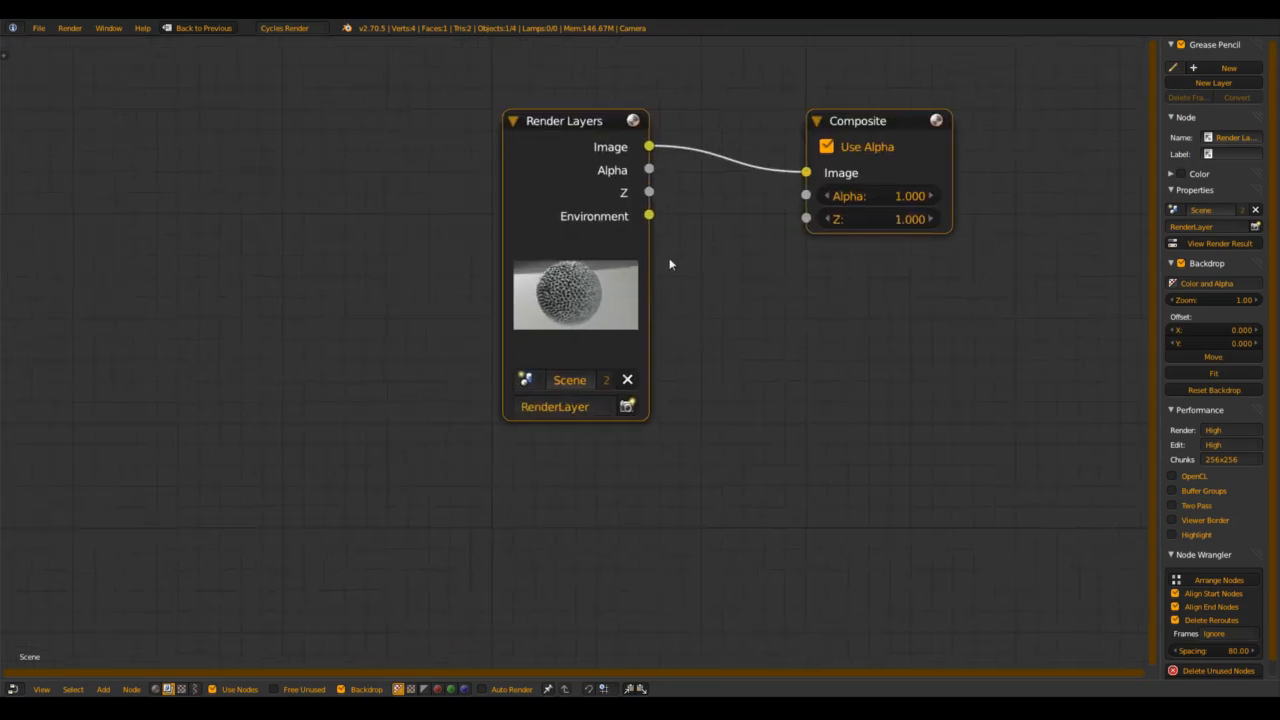
drag(516, 183, 197, 238)
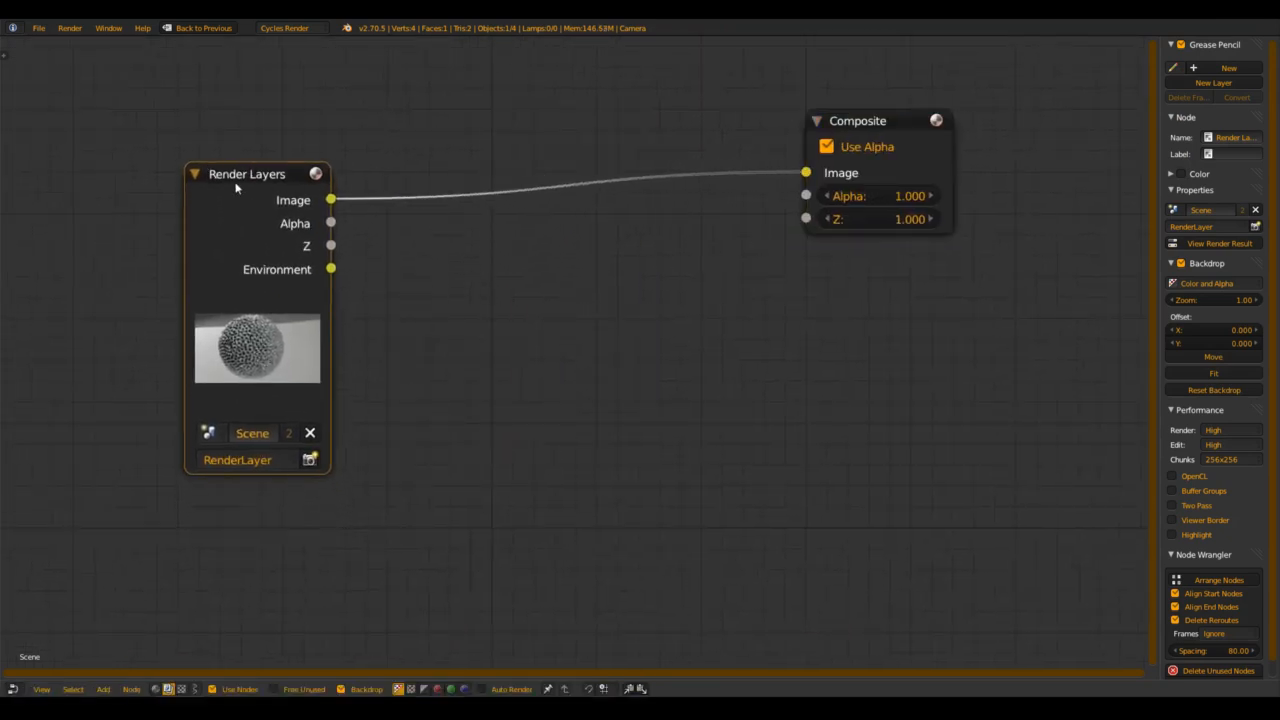
ctrl+shift+click(236, 187)
drag(507, 150, 966, 409)
middle_drag(430, 300, 591, 335)
click(391, 260)
drag(391, 259, 95, 218)
middle_drag(685, 351, 943, 391)
scroll(943, 391, up, 4)
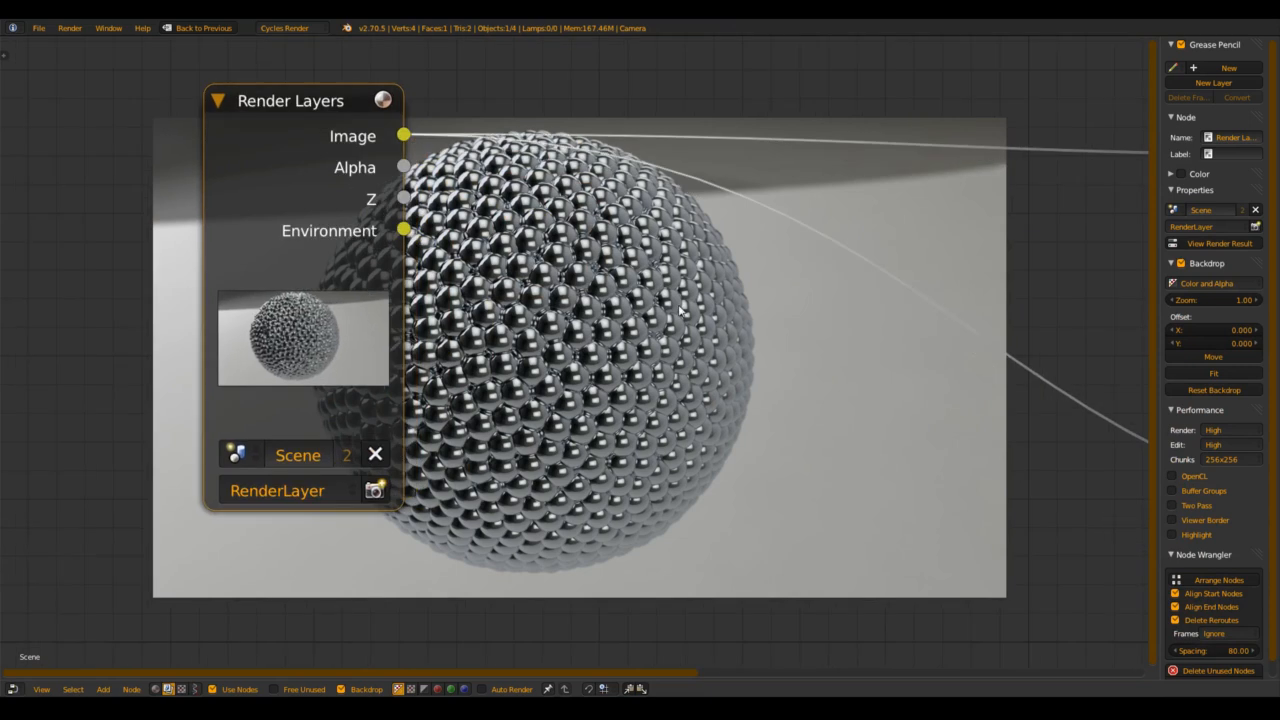
middle_drag(433, 199, 633, 310)
drag(512, 330, 128, 227)
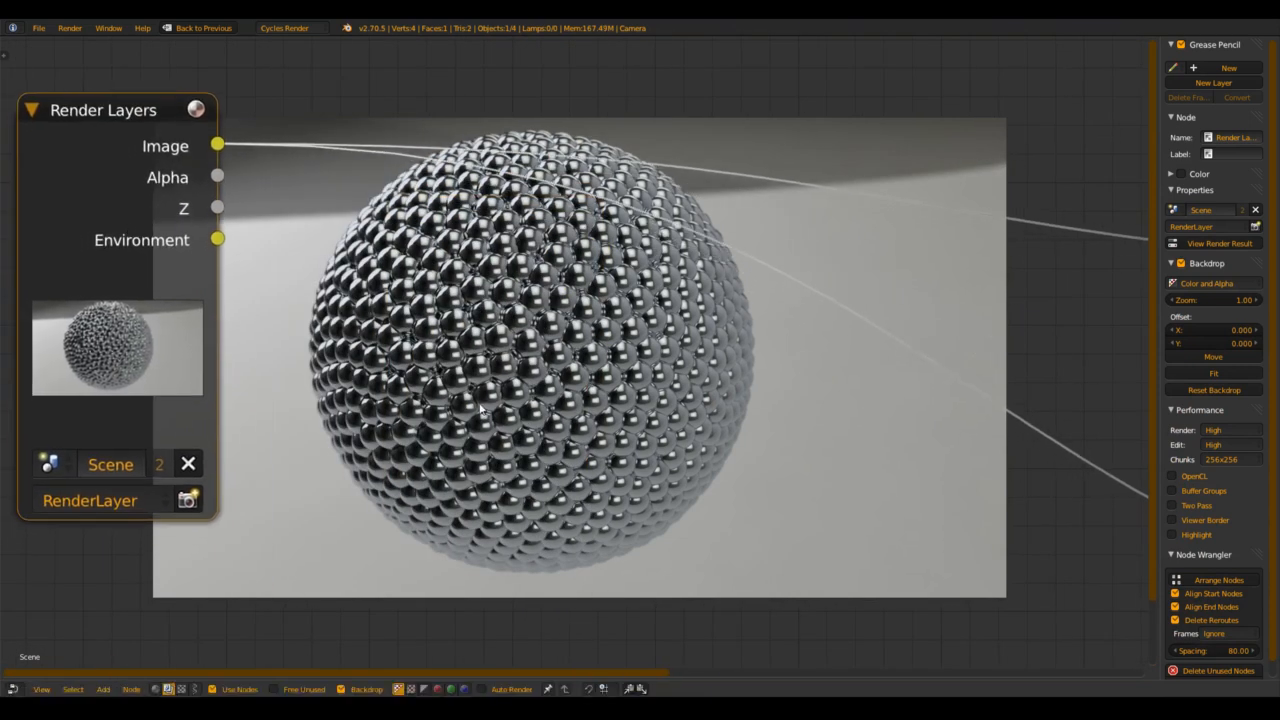
middle_drag(768, 439, 728, 382)
middle_drag(514, 296, 583, 347)
middle_drag(640, 294, 653, 321)
scroll(523, 405, up, 1)
middle_drag(424, 514, 568, 512)
scroll(565, 505, down, 5)
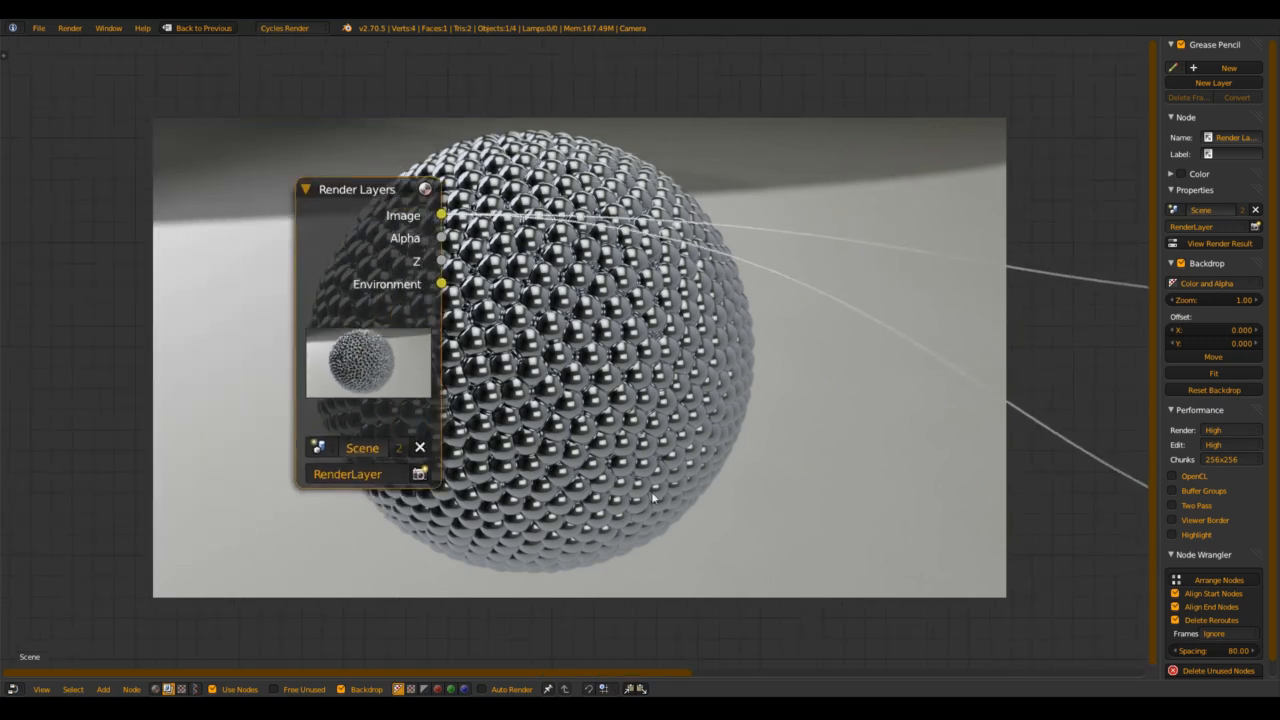
middle_drag(690, 434, 560, 430)
scroll(530, 416, up, 3)
middle_drag(386, 340, 376, 401)
scroll(726, 186, down, 3)
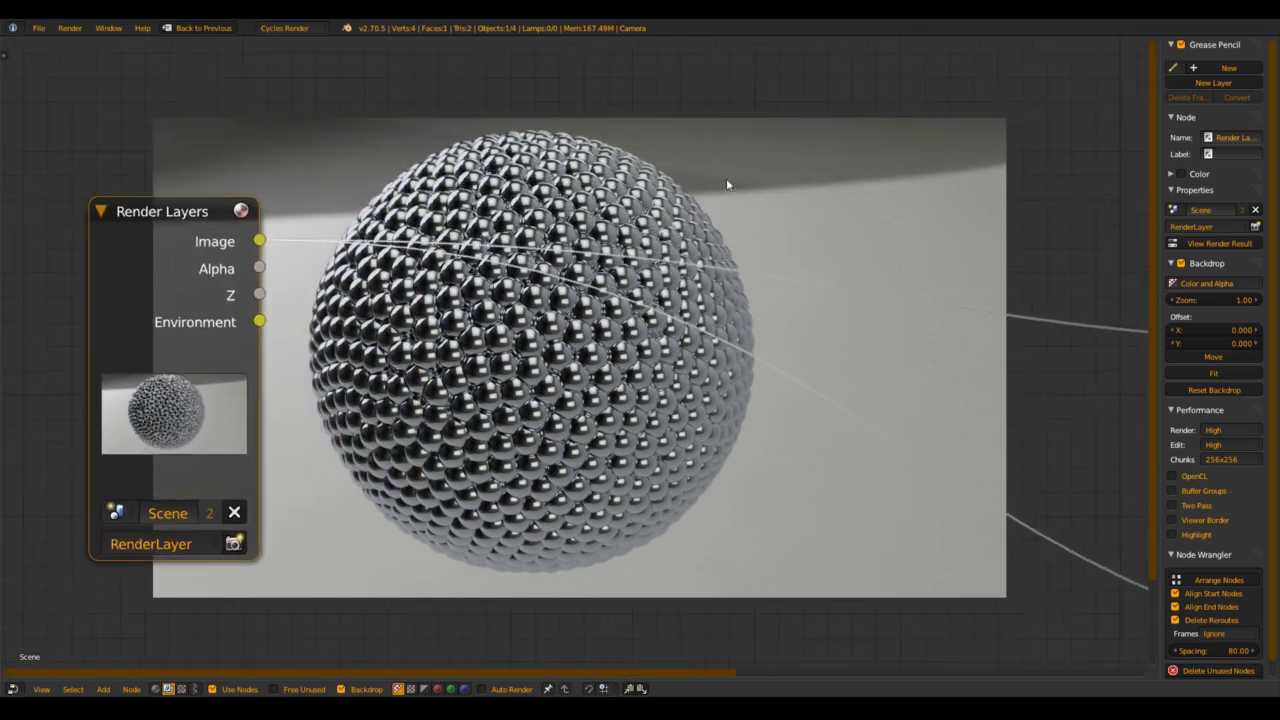
middle_drag(694, 365, 660, 293)
scroll(660, 293, up, 2)
Step: Add a Mix color node to the compositing tree between Render Layers and the output nodes
key(shift+a)
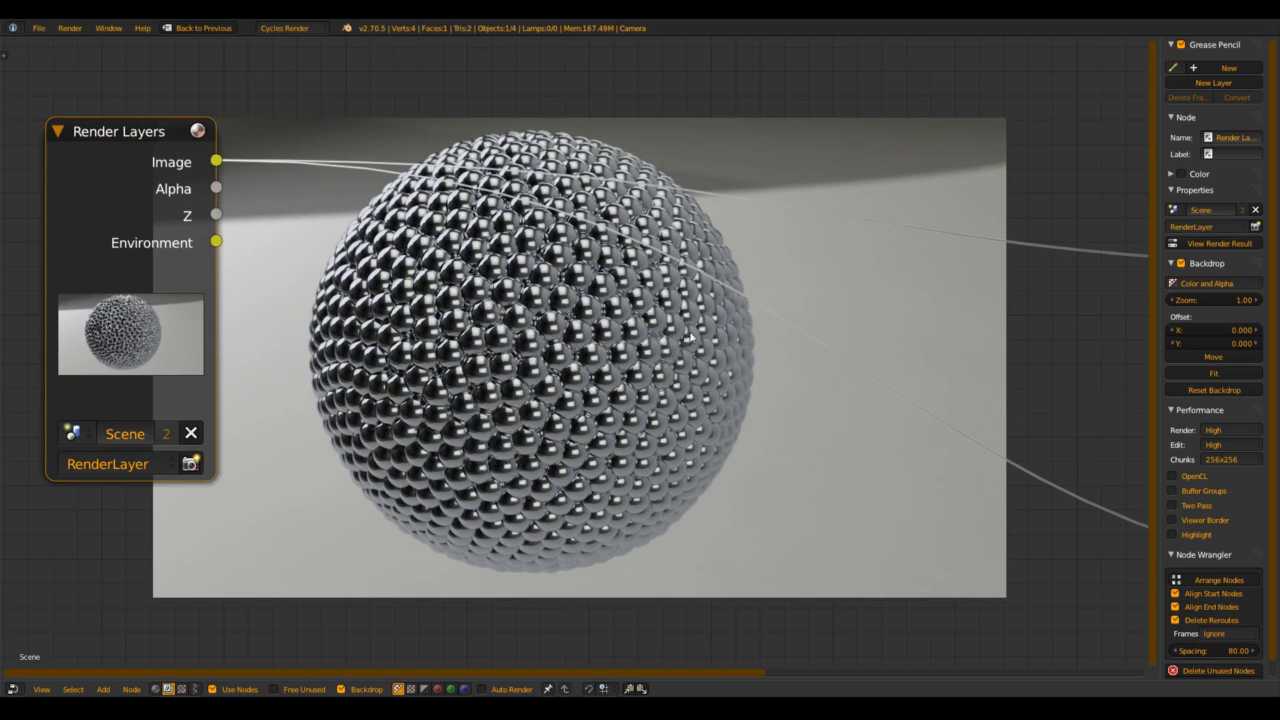
middle_drag(792, 322, 766, 329)
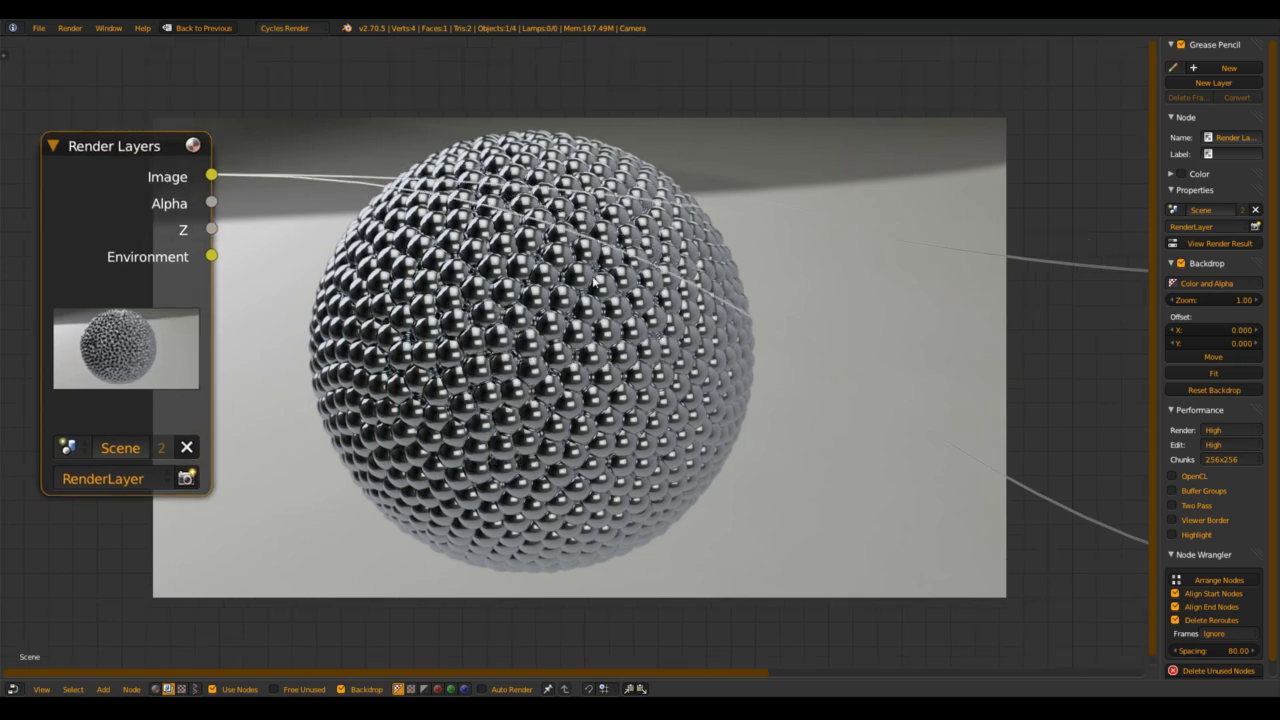
scroll(522, 344, up, 1)
key(shift+a)
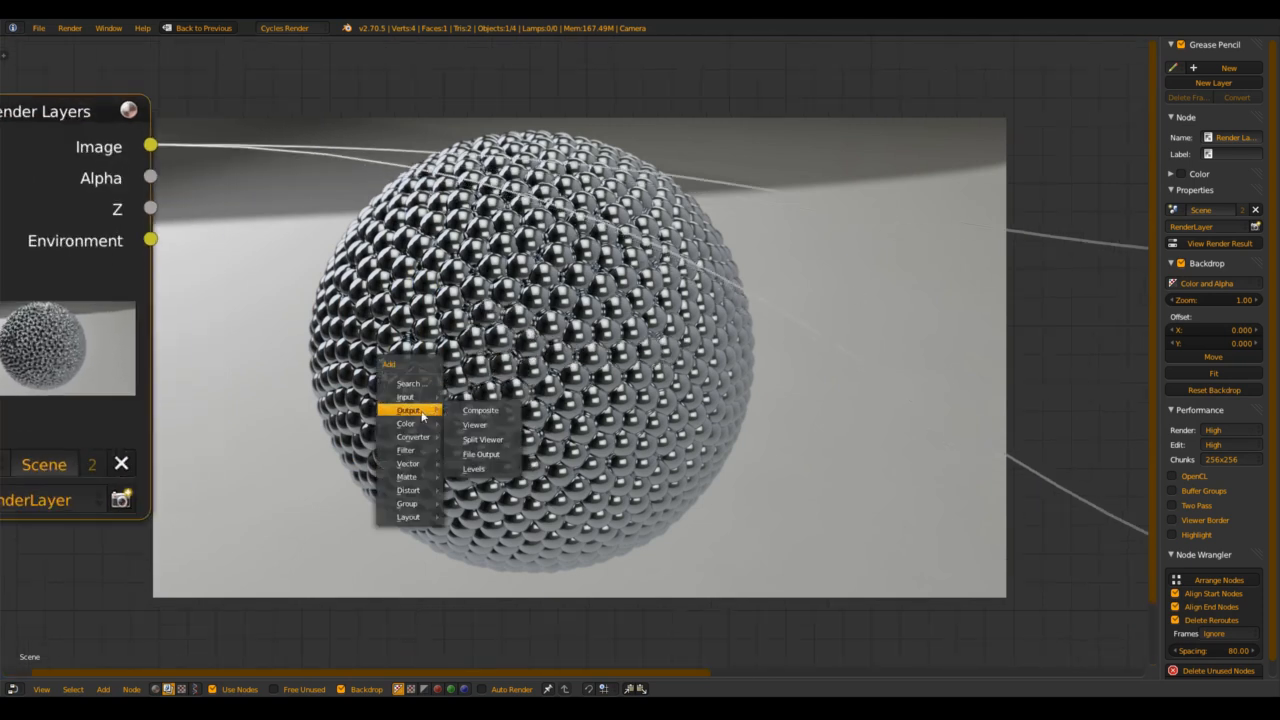
mouse_move(415, 425)
click(481, 424)
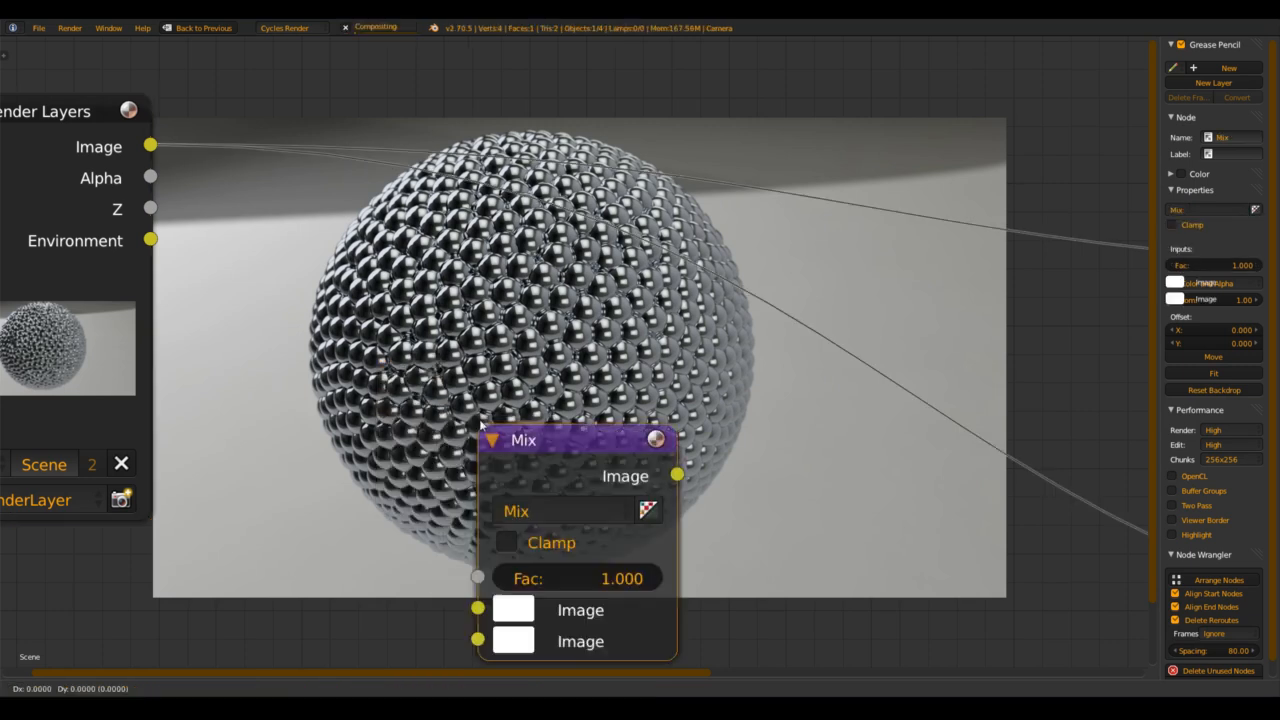
Step: Preview the Render Layers Z pass in the Viewer and insert a Normalize node on that link
ctrl+shift+click(150, 210)
ctrl+shift+click(146, 209)
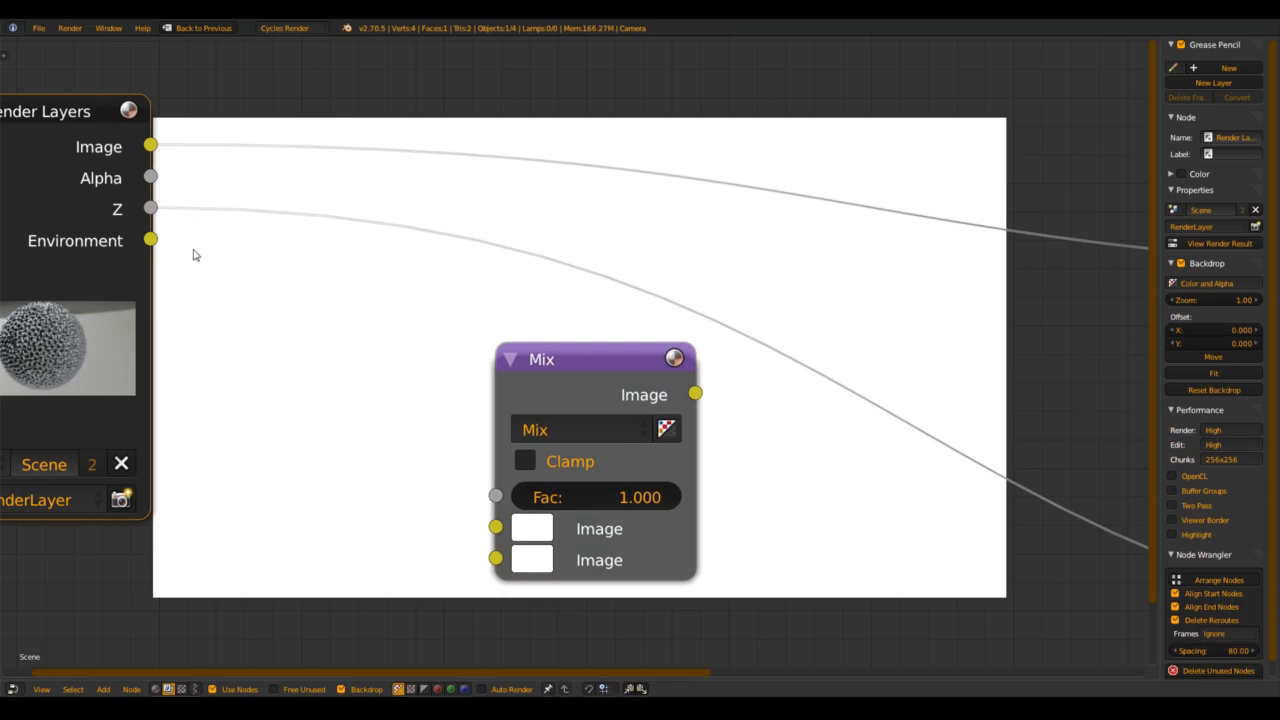
key(shift+a)
mouse_move(222, 261)
mouse_move(203, 300)
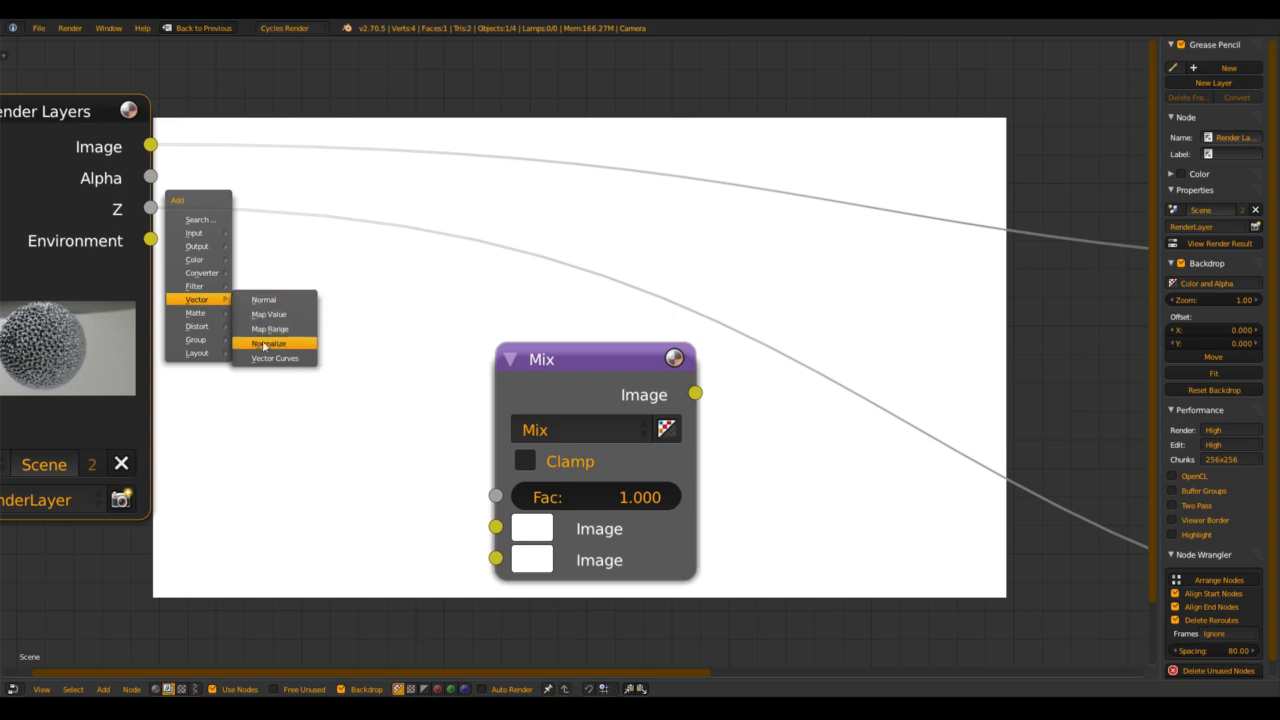
click(264, 345)
click(308, 229)
scroll(629, 341, down, 2)
middle_drag(629, 341, 745, 575)
scroll(556, 412, up, 3)
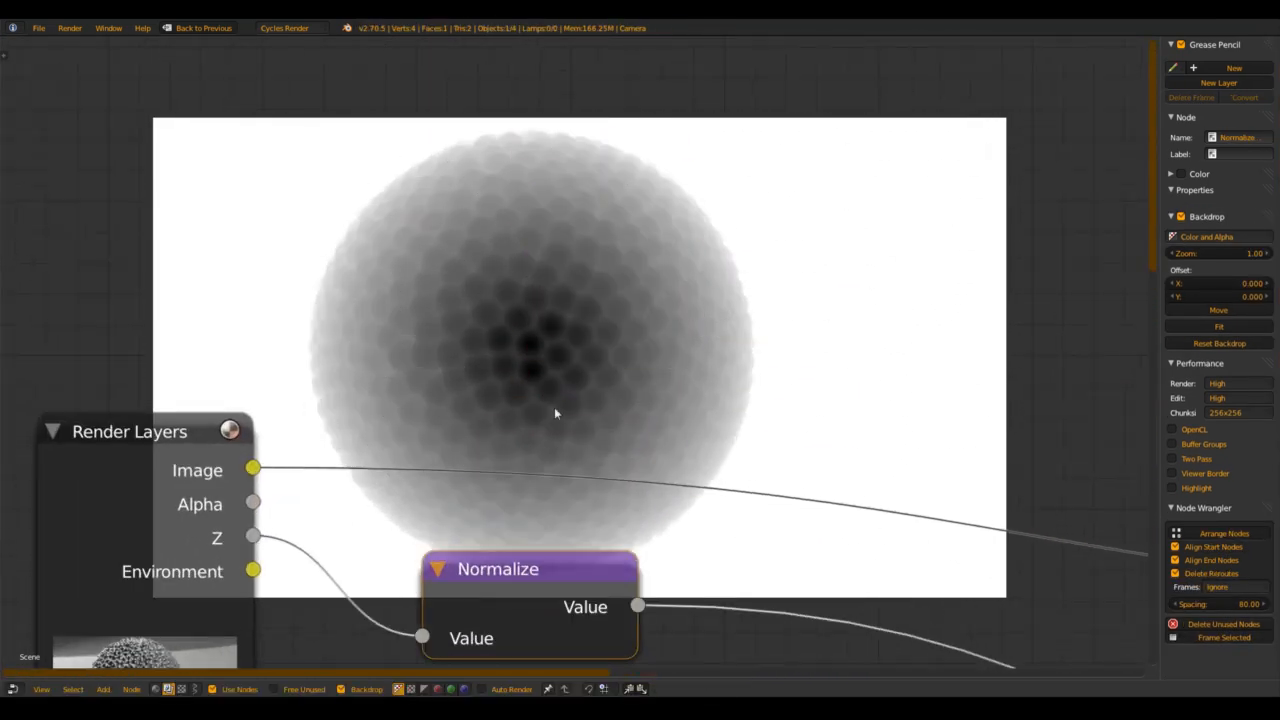
middle_drag(556, 412, 493, 377)
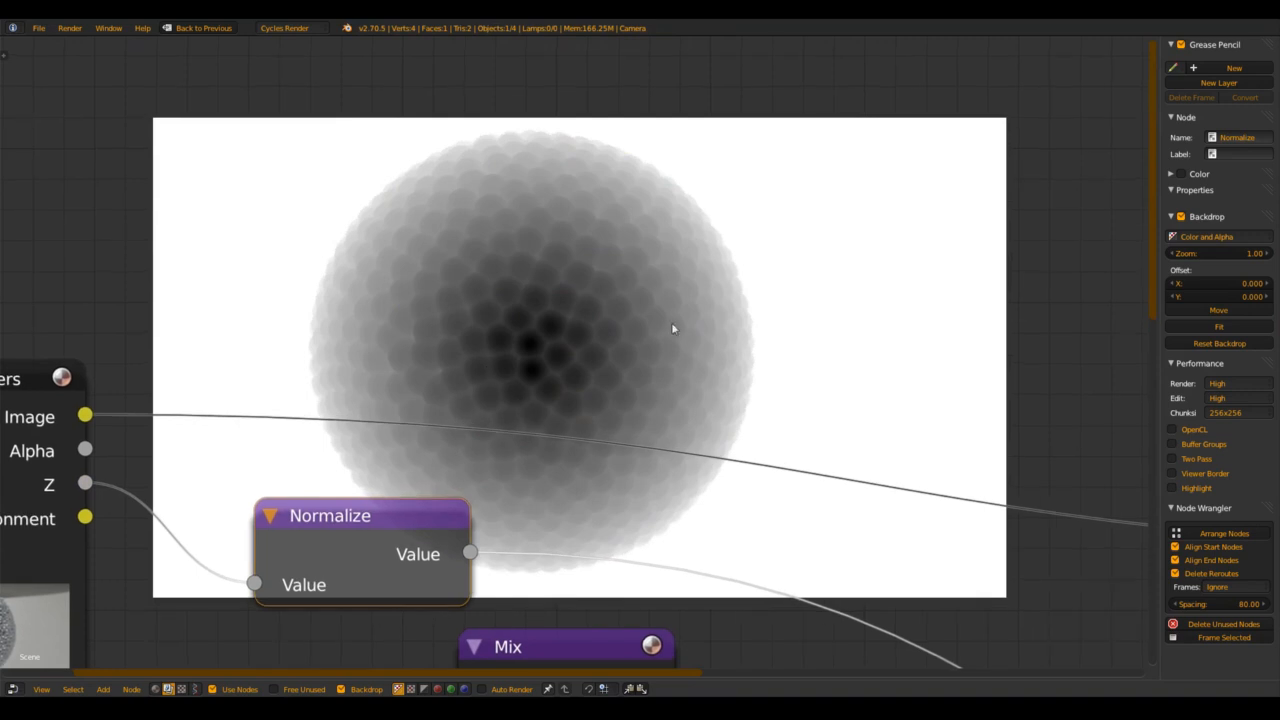
Step: Route the Normalize value into the Mix node's Fac and send the Mix image to the Viewer
middle_drag(638, 386, 679, 302)
middle_drag(545, 399, 413, 321)
middle_drag(514, 487, 528, 397)
drag(357, 278, 384, 550)
drag(521, 404, 617, 392)
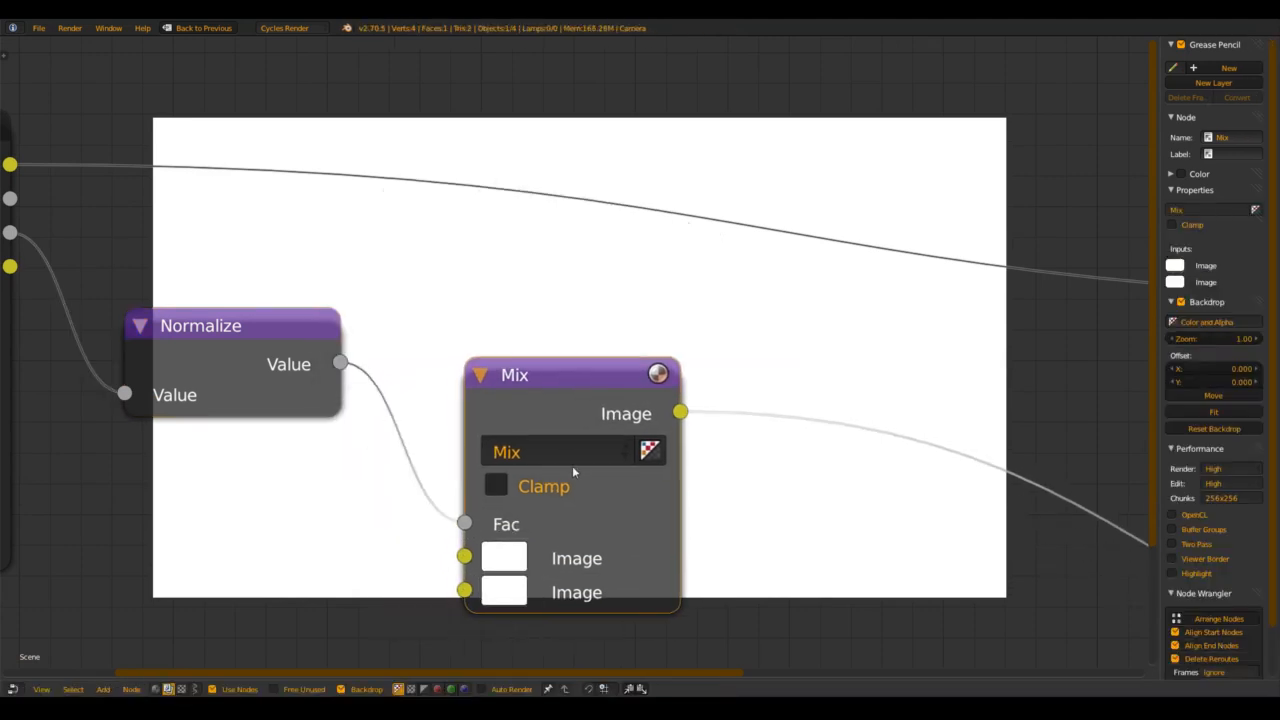
Step: Set the Mix node's blend type to Add and its first image color to black
click(572, 452)
click(571, 374)
middle_drag(532, 466, 474, 390)
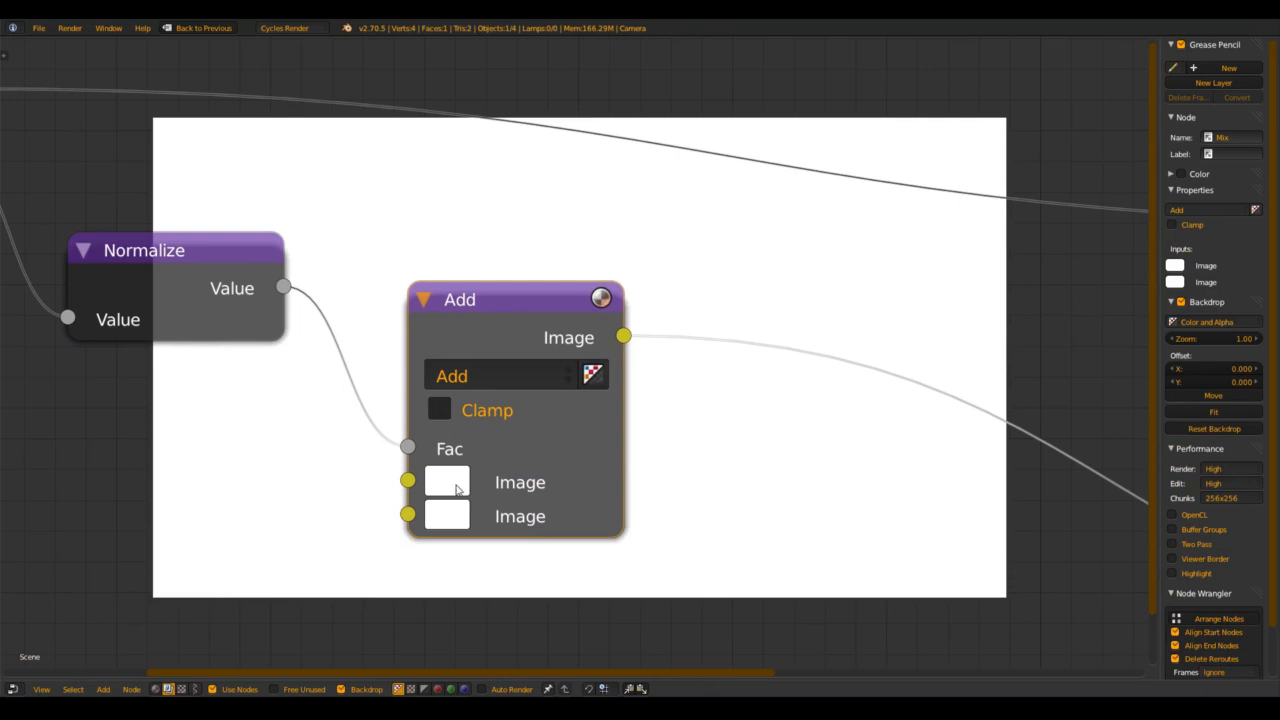
click(455, 482)
click(692, 268)
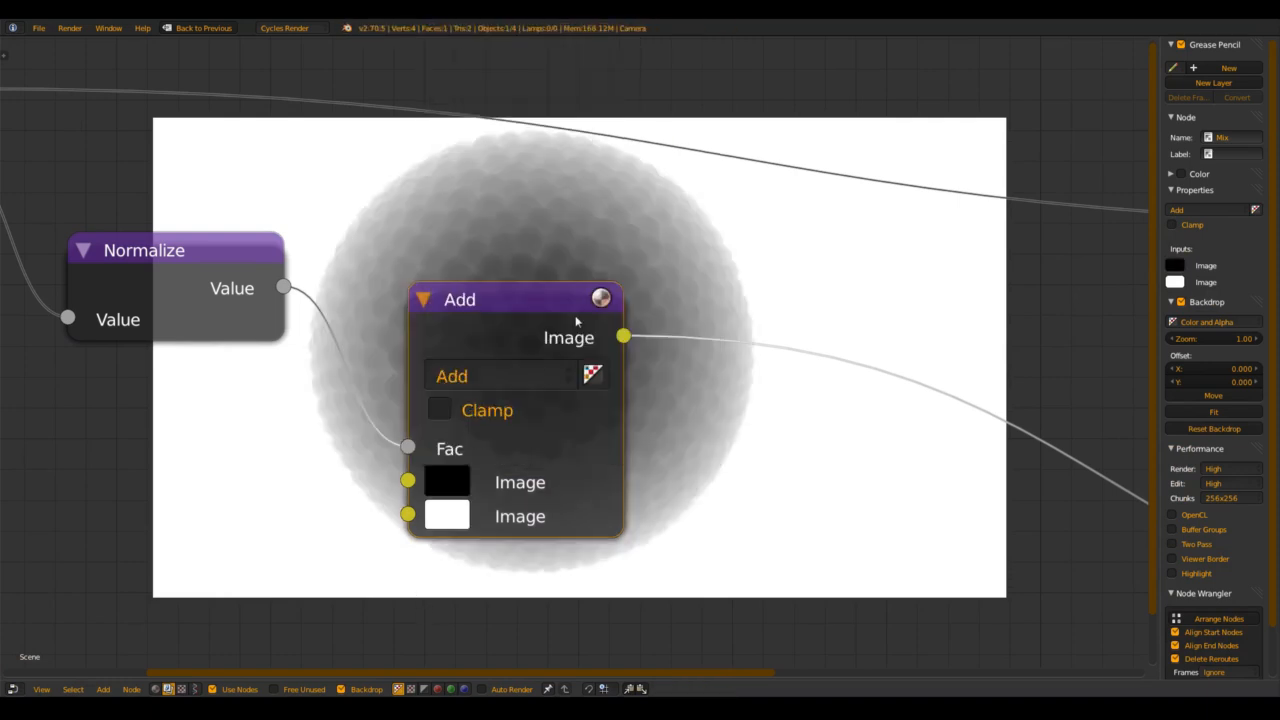
middle_drag(489, 298, 288, 237)
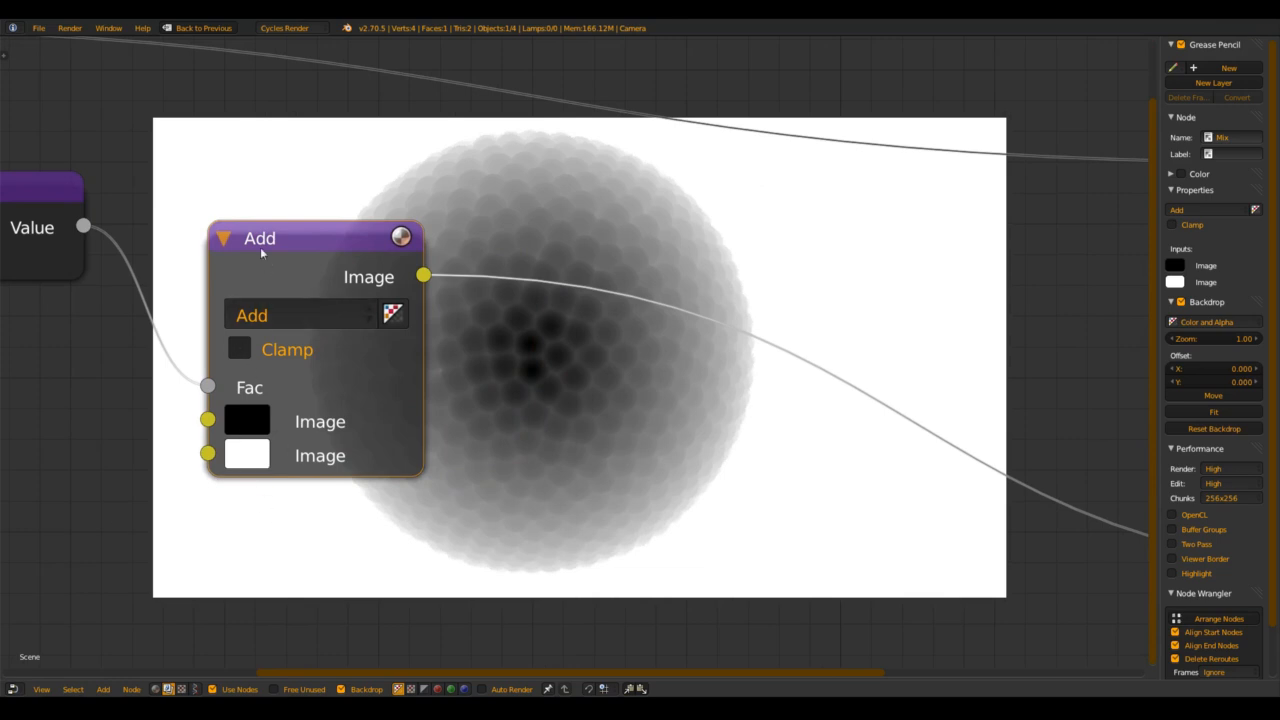
Step: Move the Add node aside and insert a ColorRamp node between Normalize and the Add node's Fac
drag(260, 252, 803, 365)
key(shift+a)
mouse_move(178, 448)
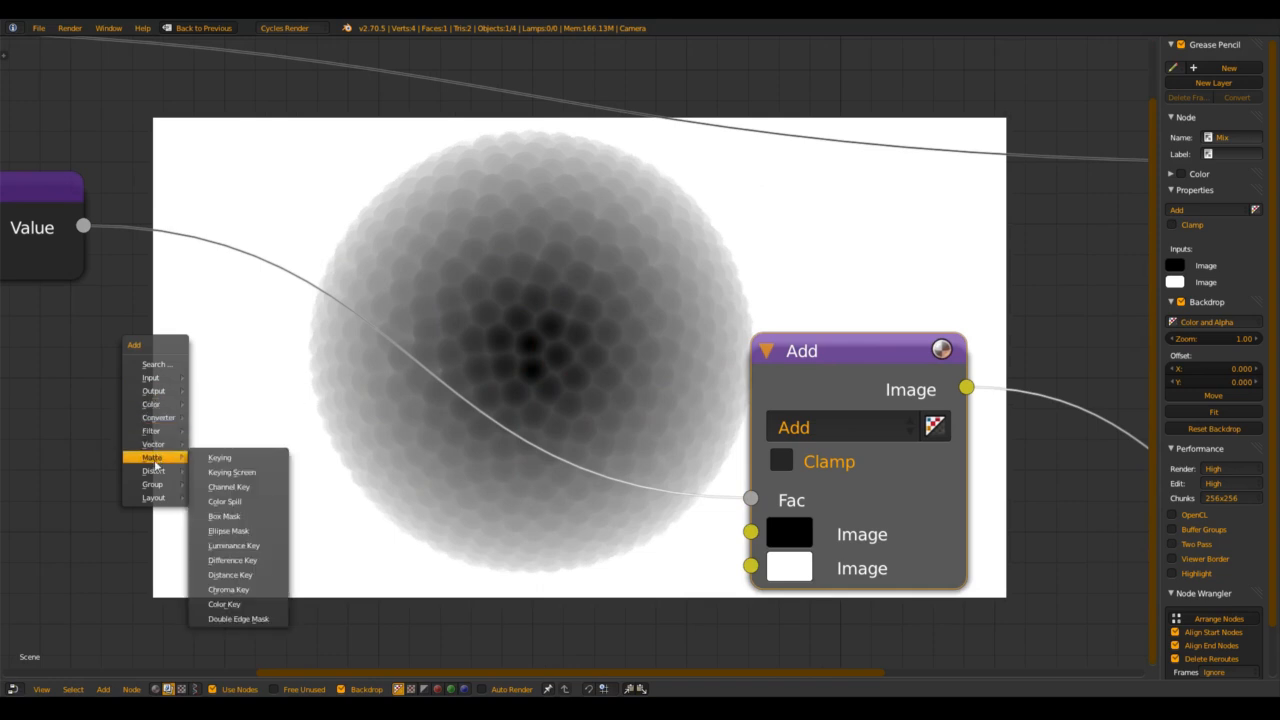
mouse_move(160, 420)
click(221, 433)
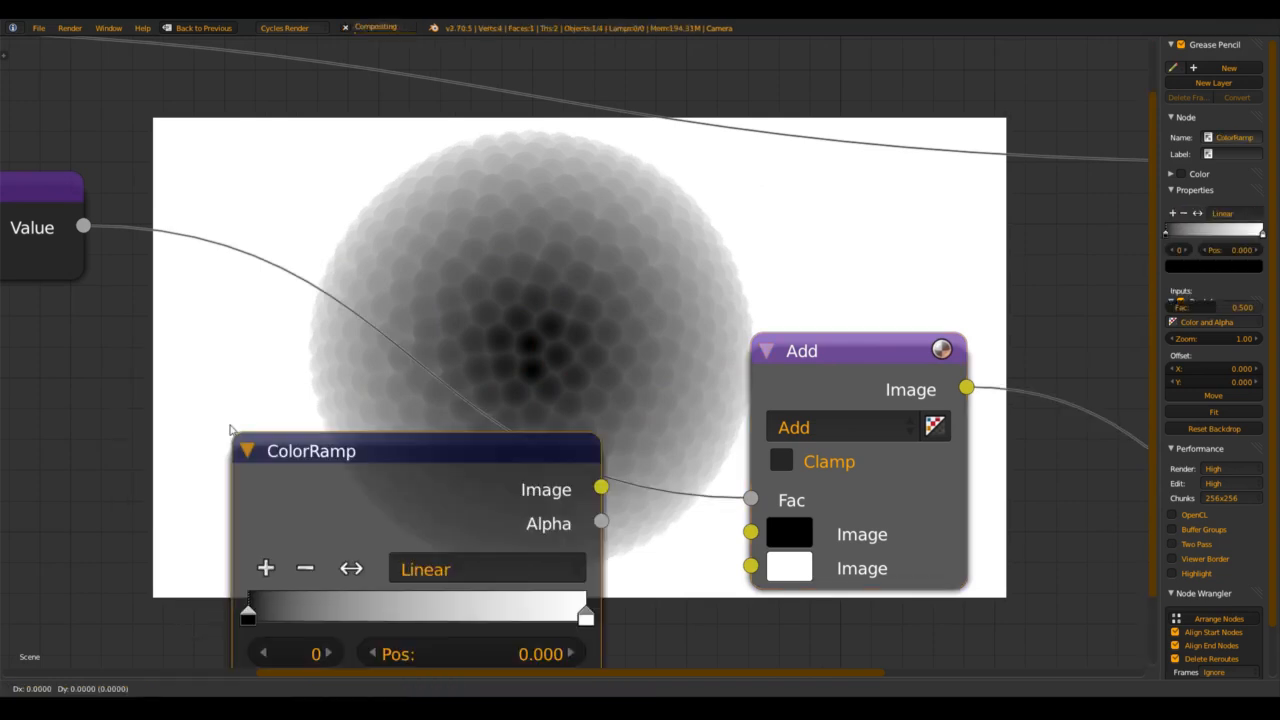
click(197, 258)
middle_drag(528, 395, 491, 557)
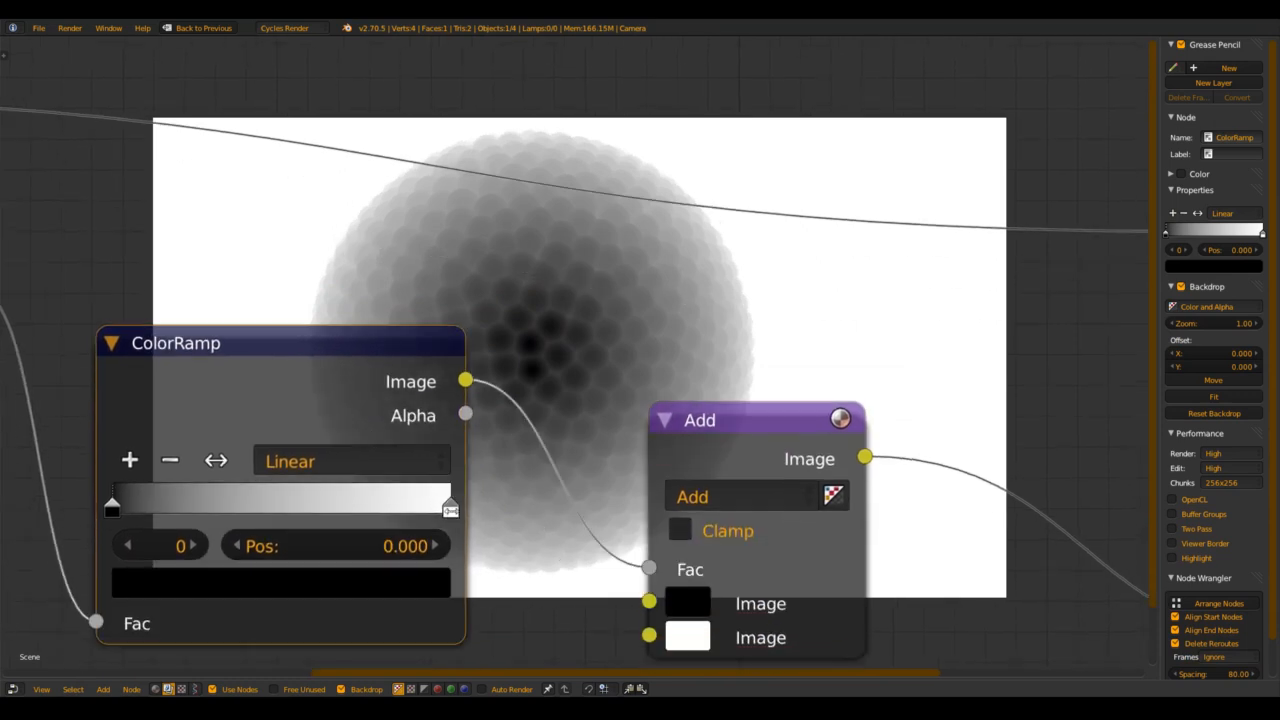
Step: Try darkening the color of the ColorRamp's white end stop, then check the black start stop
click(450, 508)
click(391, 582)
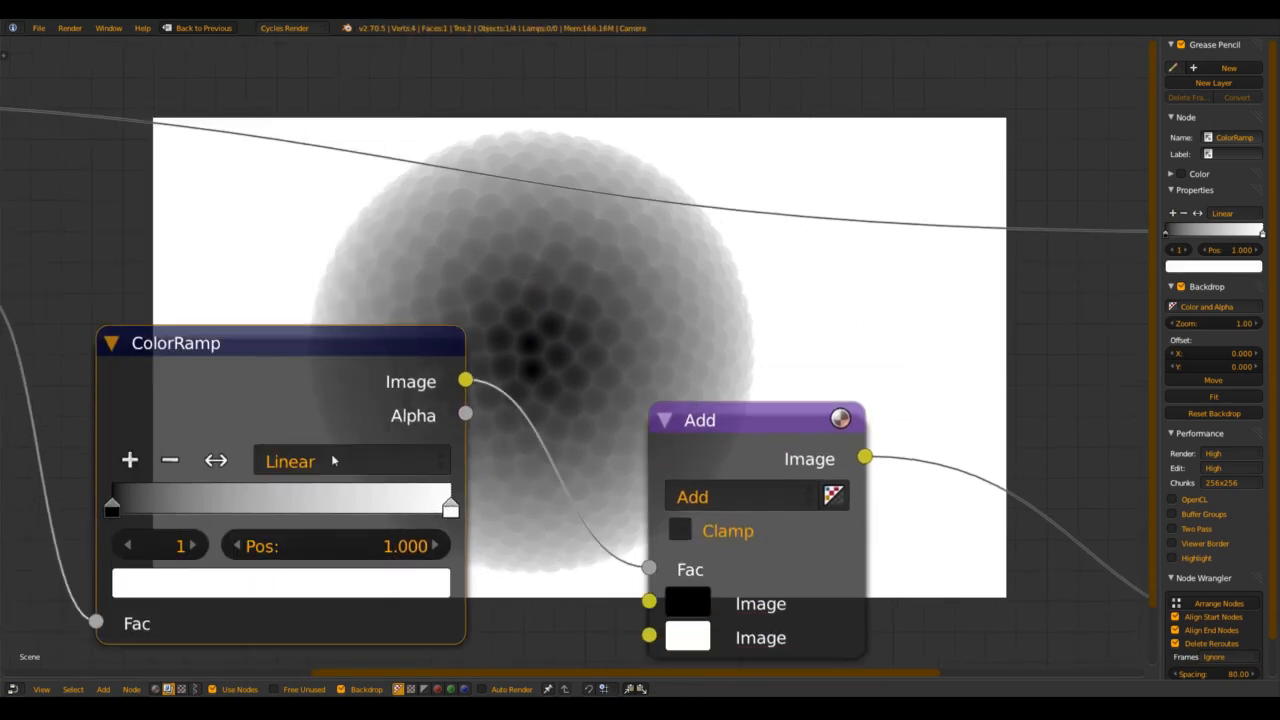
mouse_move(268, 380)
mouse_down()
mouse_move(321, 361)
mouse_move(277, 383)
mouse_up()
click(379, 586)
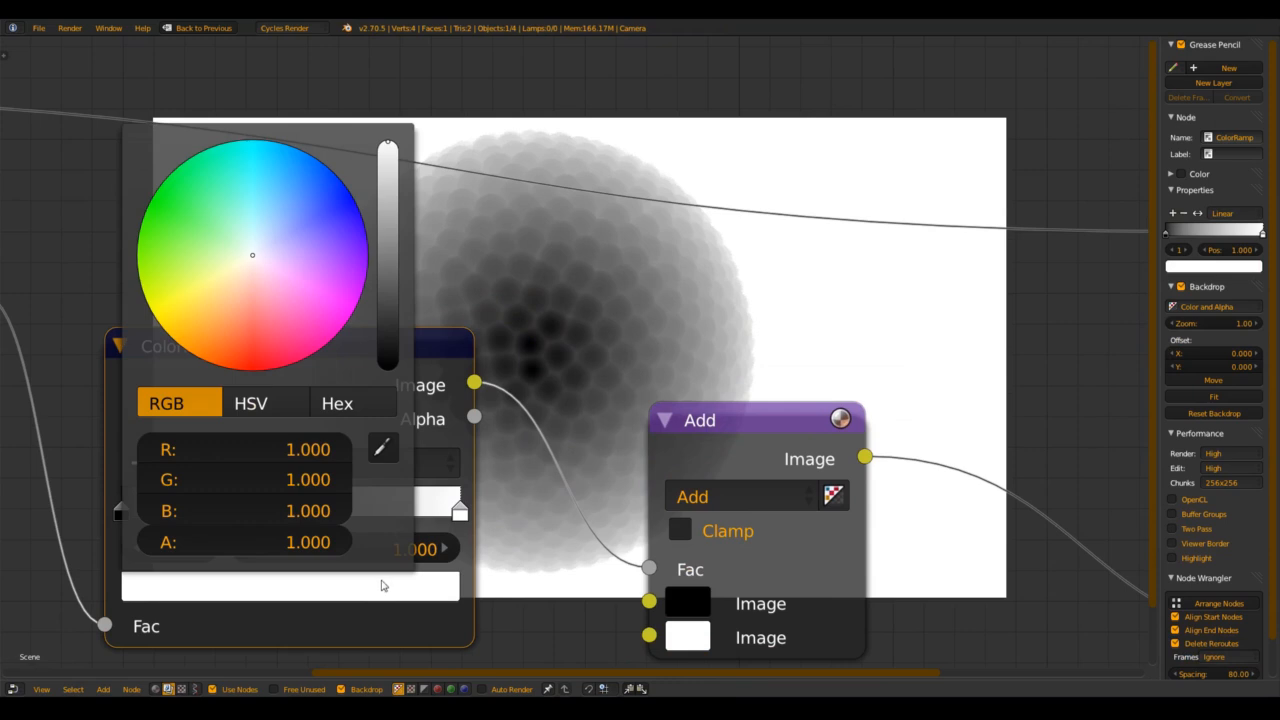
drag(391, 181, 446, 70)
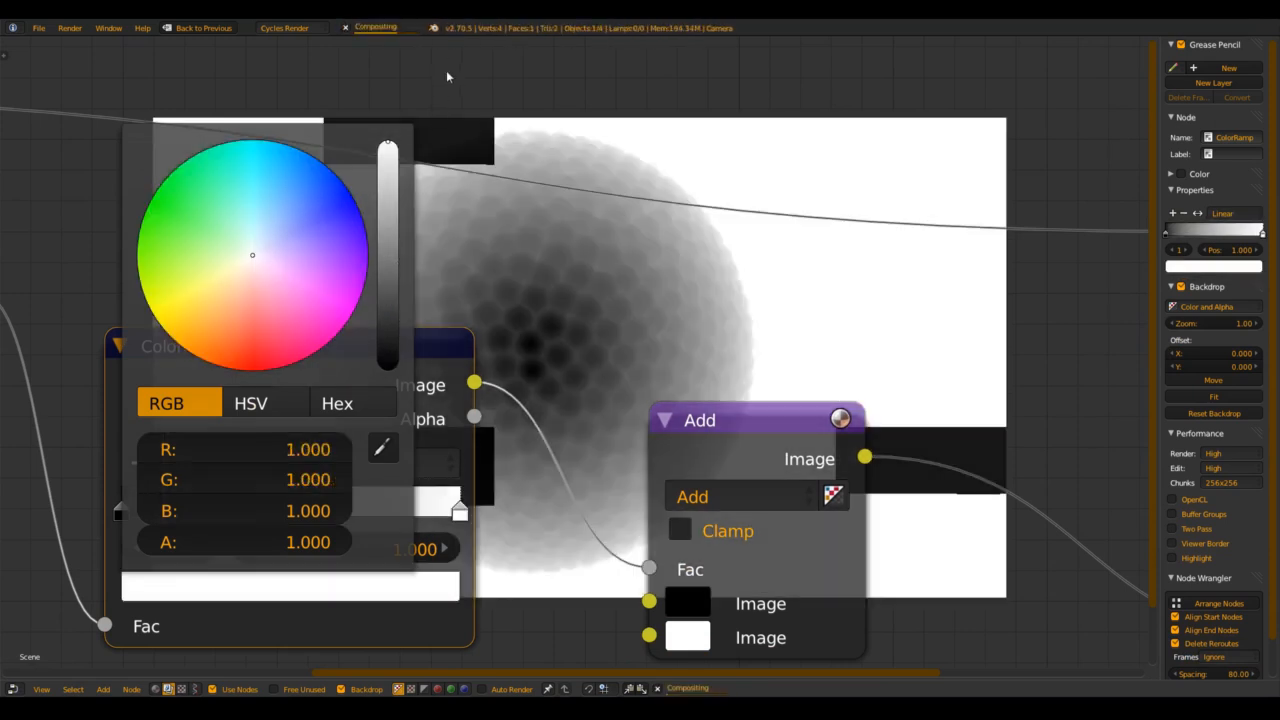
click(121, 510)
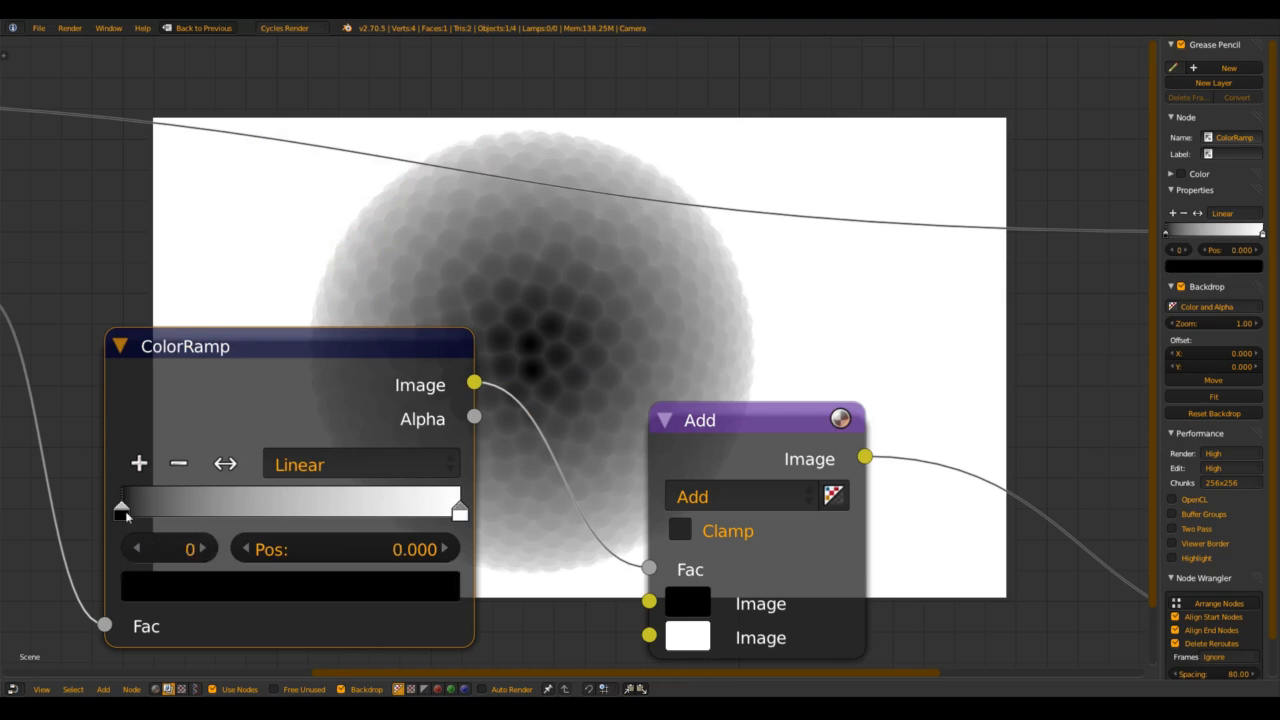
click(238, 598)
Step: Space out the ColorRamp and Add nodes and connect the Render Layers Image output to the Add node's first image input
drag(390, 343, 440, 370)
scroll(592, 572, down, 5)
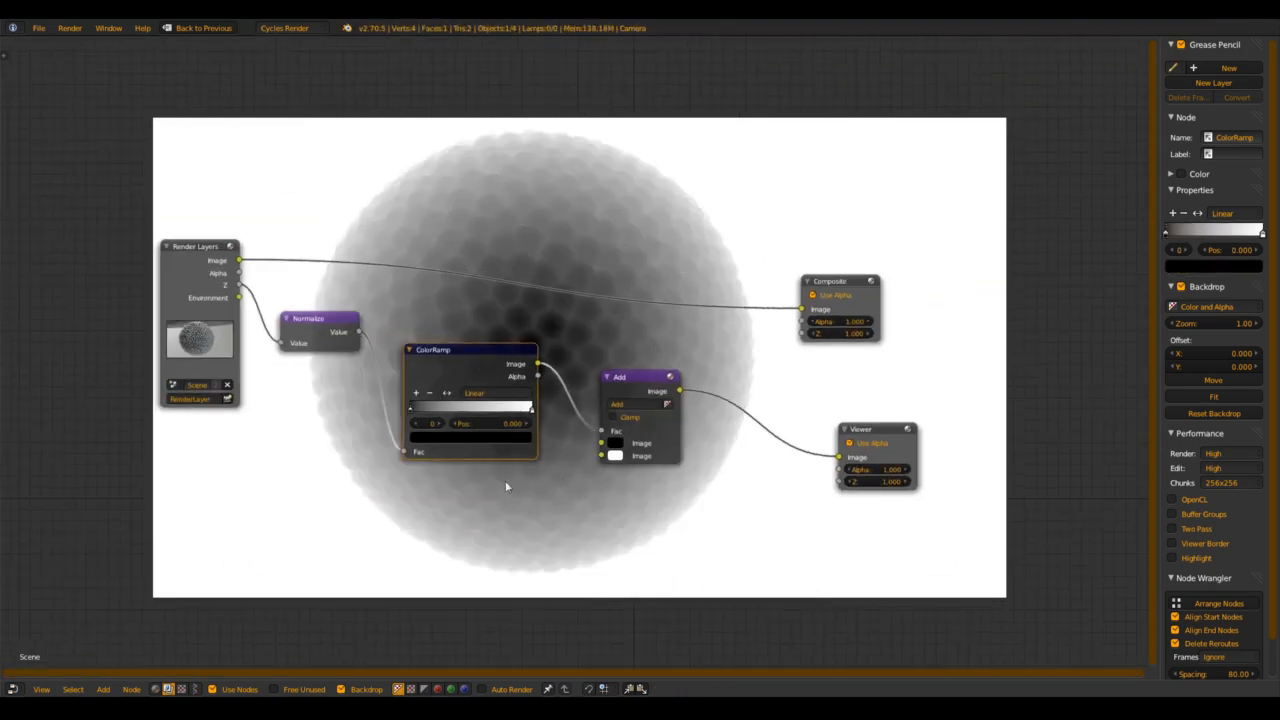
scroll(505, 480, up, 1)
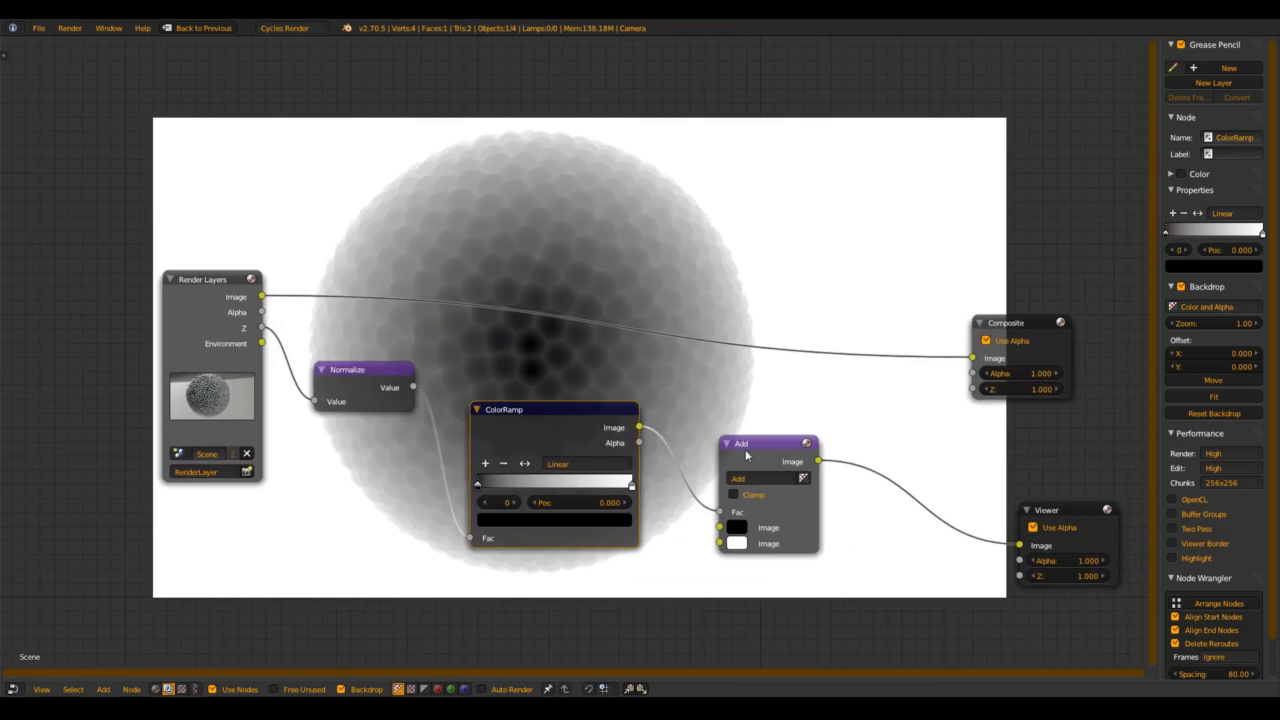
drag(757, 440, 736, 440)
middle_drag(736, 440, 624, 394)
scroll(618, 400, up, 1)
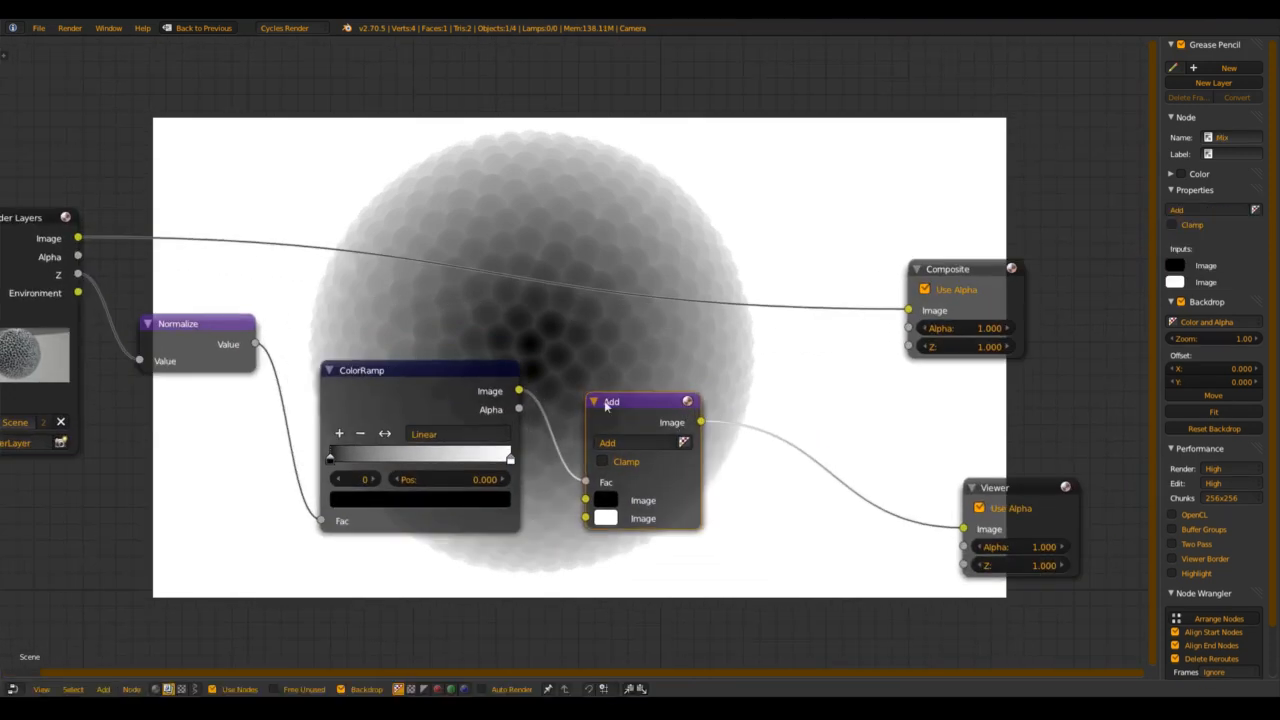
drag(632, 423, 690, 374)
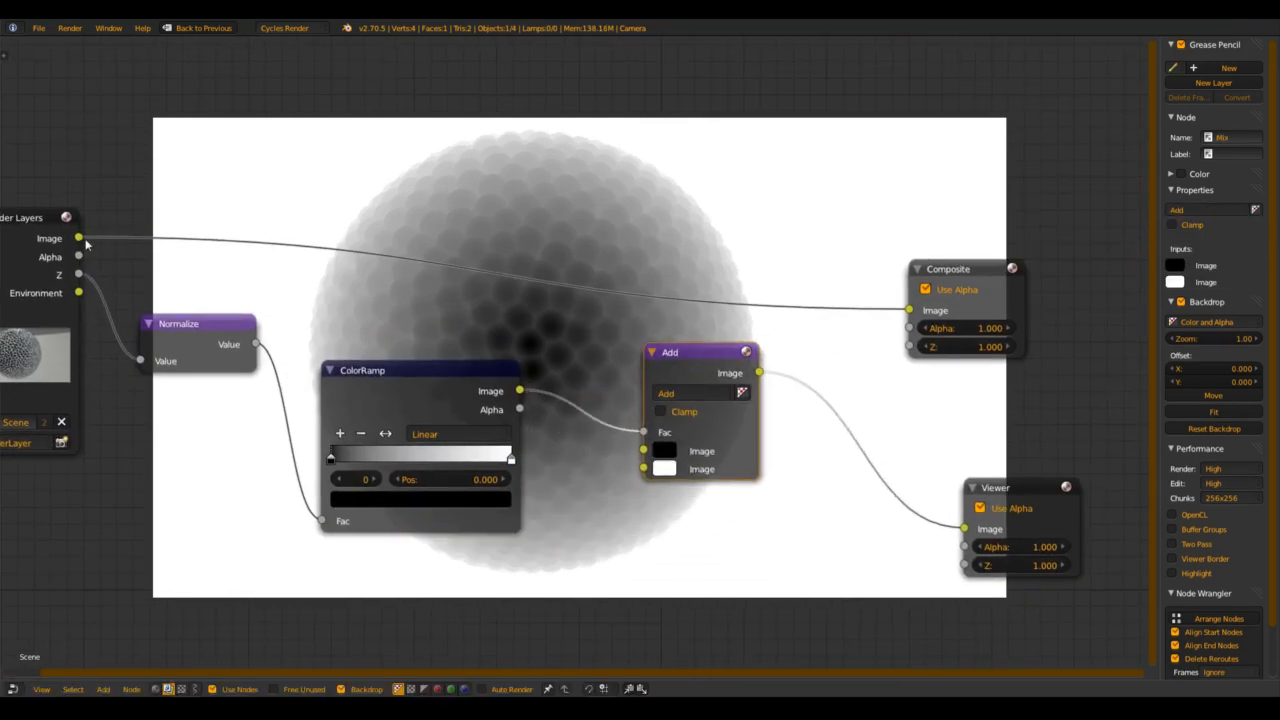
drag(86, 243, 642, 451)
Step: Darken the ColorRamp's white end stop to a dark gray to weaken the depth haze over the render
middle_drag(534, 309, 398, 214)
scroll(523, 388, up, 5)
scroll(397, 265, up, 3)
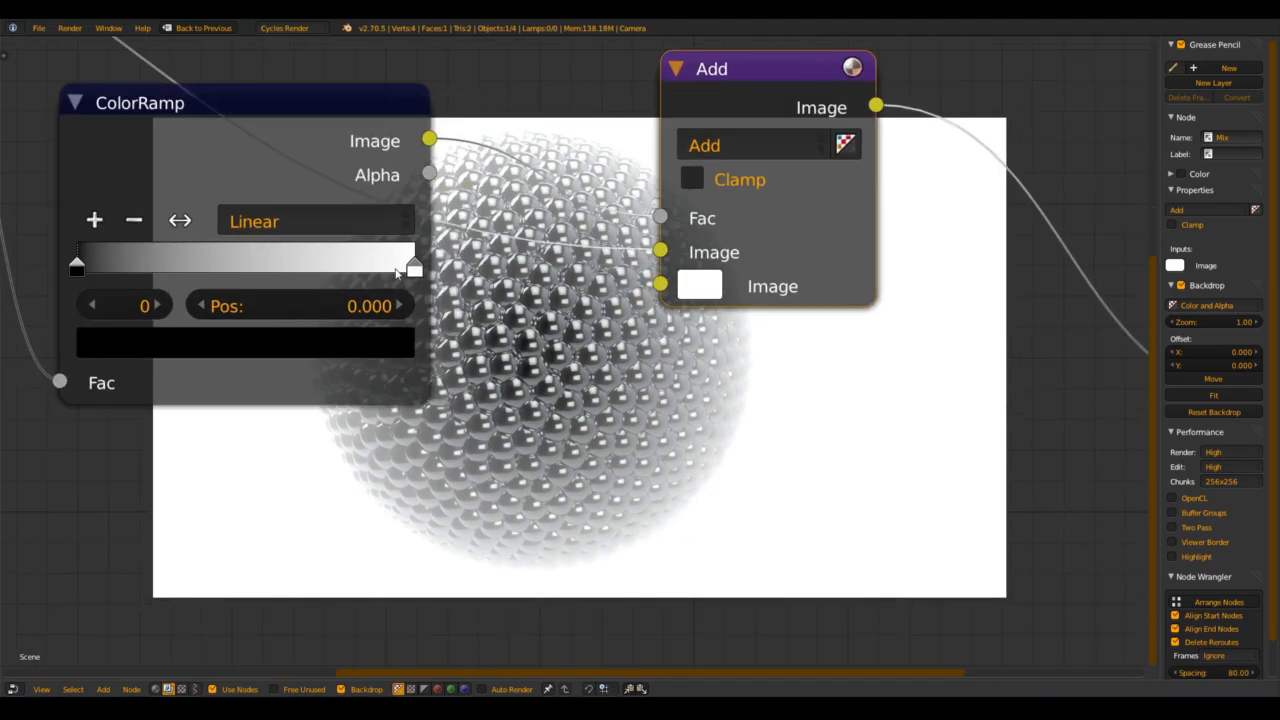
click(414, 268)
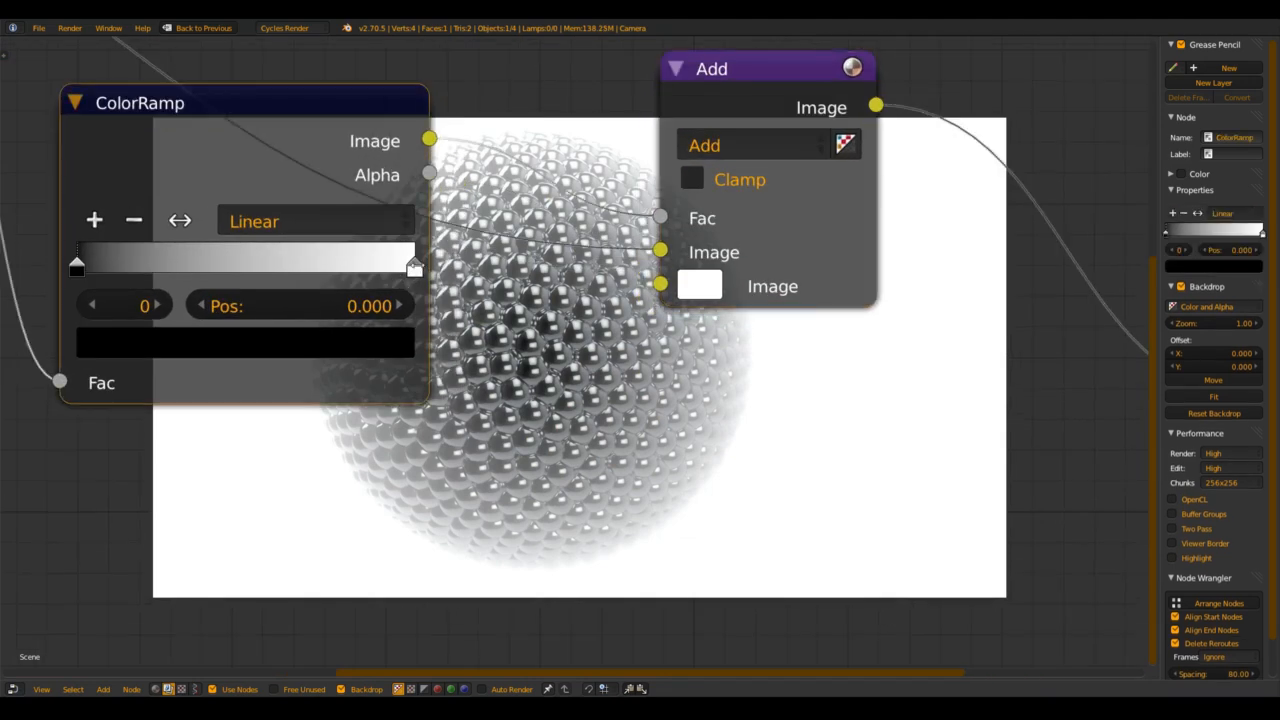
drag(415, 267, 469, 306)
drag(424, 270, 482, 284)
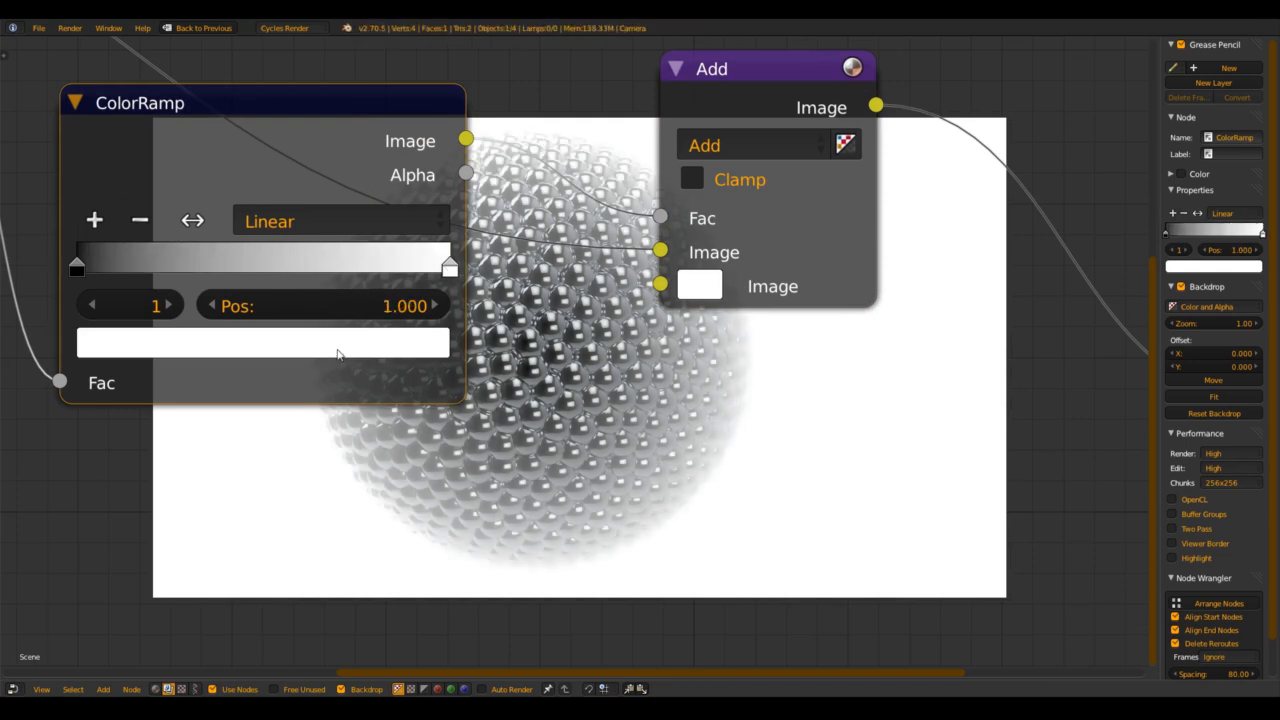
click(381, 345)
drag(350, 394, 344, 540)
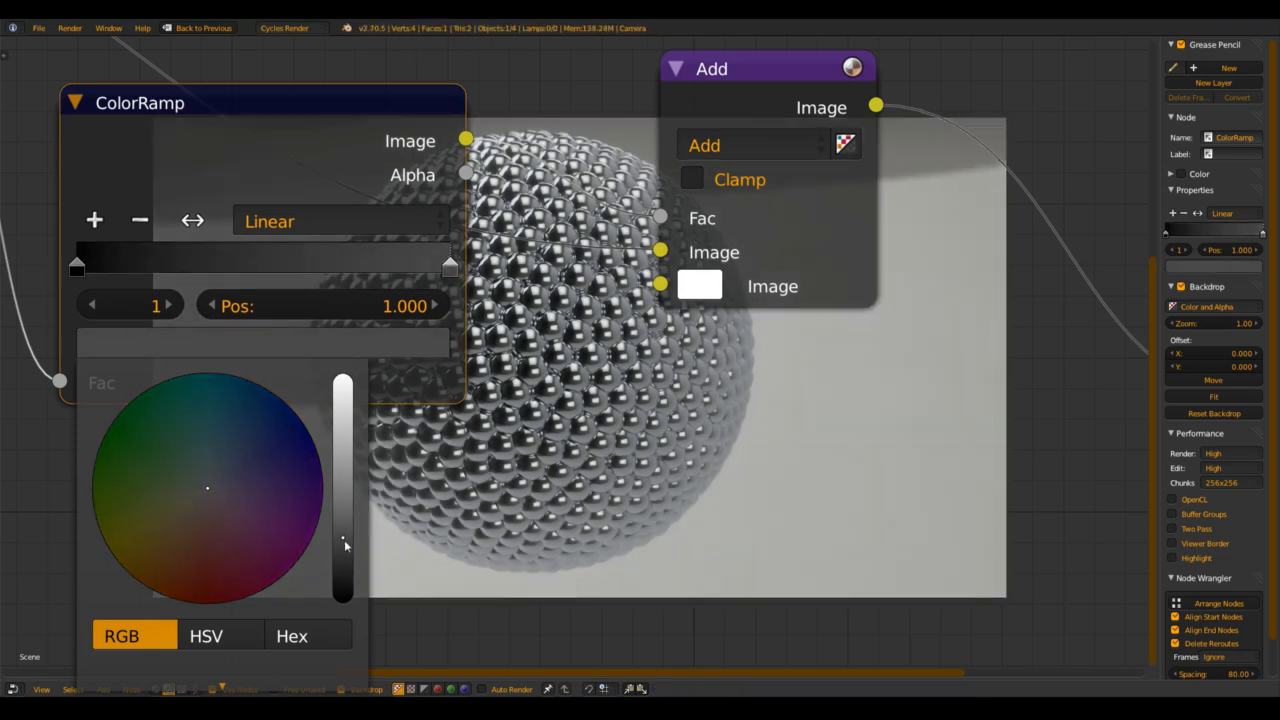
Step: Fine-tune the ColorRamp's end stop to a slightly lighter gray
middle_drag(453, 517, 377, 387)
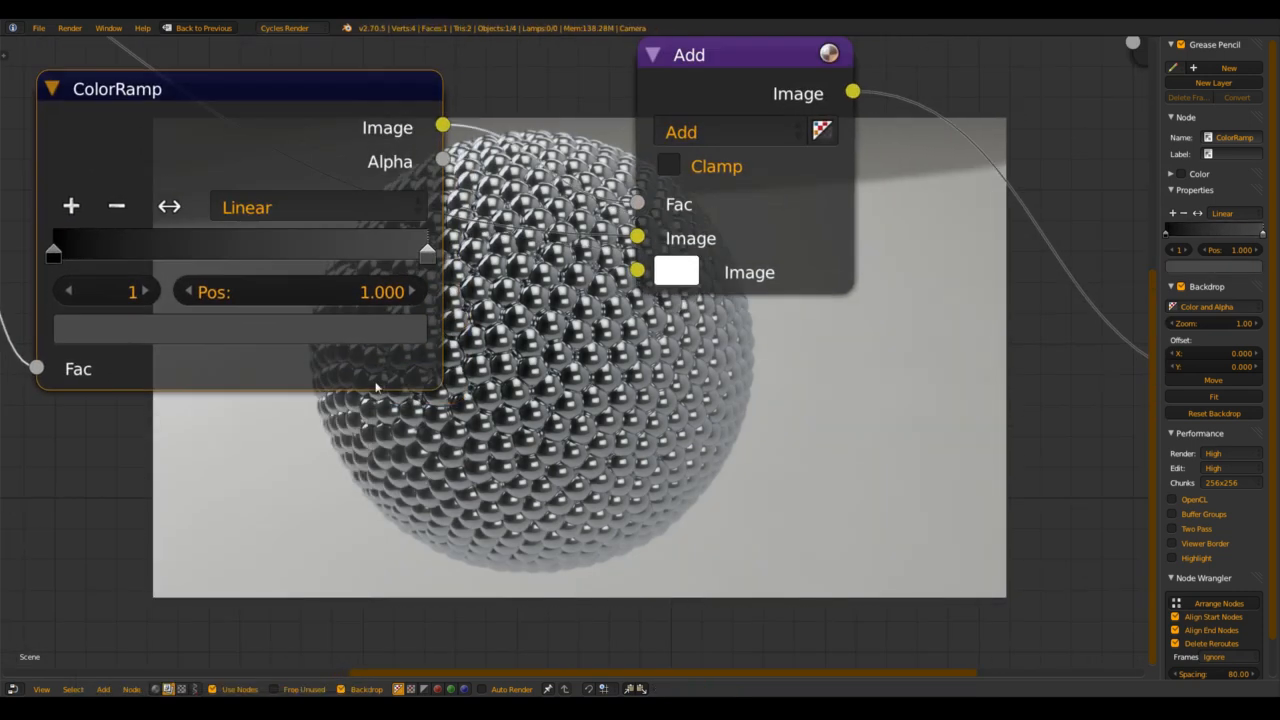
click(335, 344)
drag(326, 562, 342, 520)
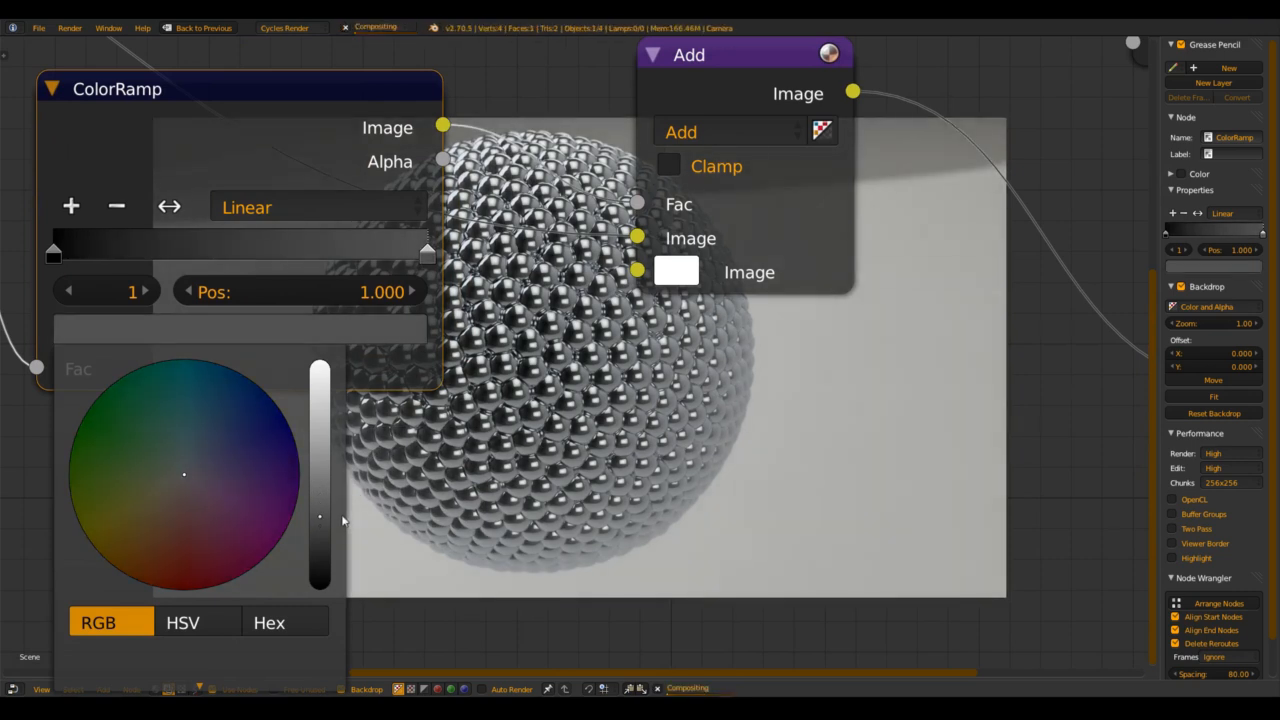
middle_drag(866, 457, 692, 187)
scroll(406, 366, down, 2)
middle_drag(206, 232, 303, 409)
scroll(290, 385, up, 1)
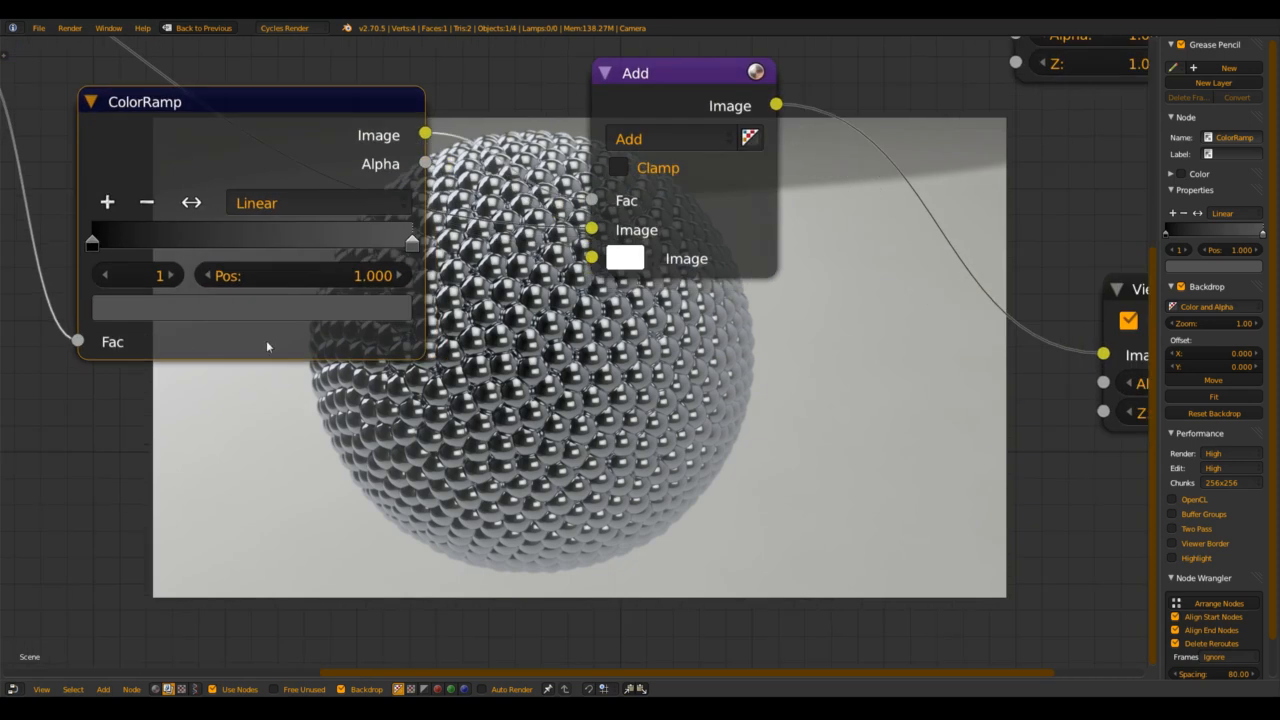
click(300, 313)
mouse_move(321, 470)
mouse_down()
mouse_move(324, 440)
mouse_move(322, 453)
mouse_up()
Step: Tint the Add node's second image color from white to a pale warm cream
middle_drag(550, 189, 466, 298)
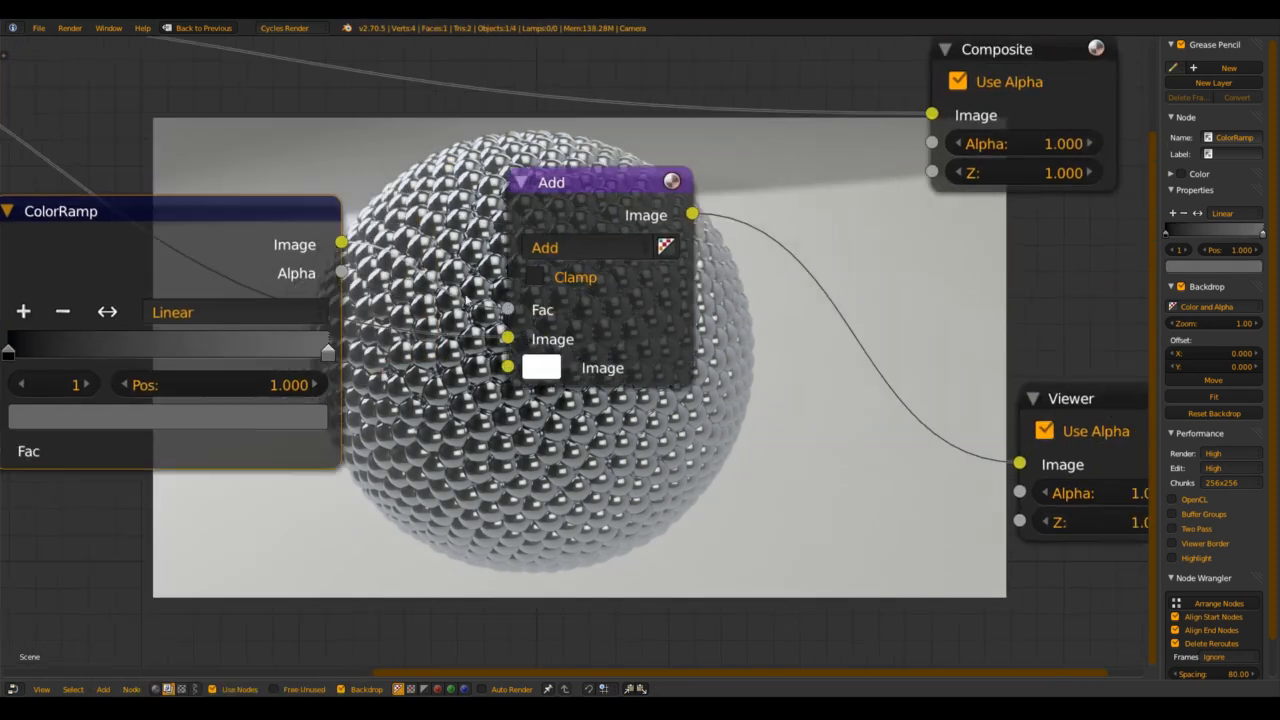
click(541, 368)
scroll(434, 608, up, 1)
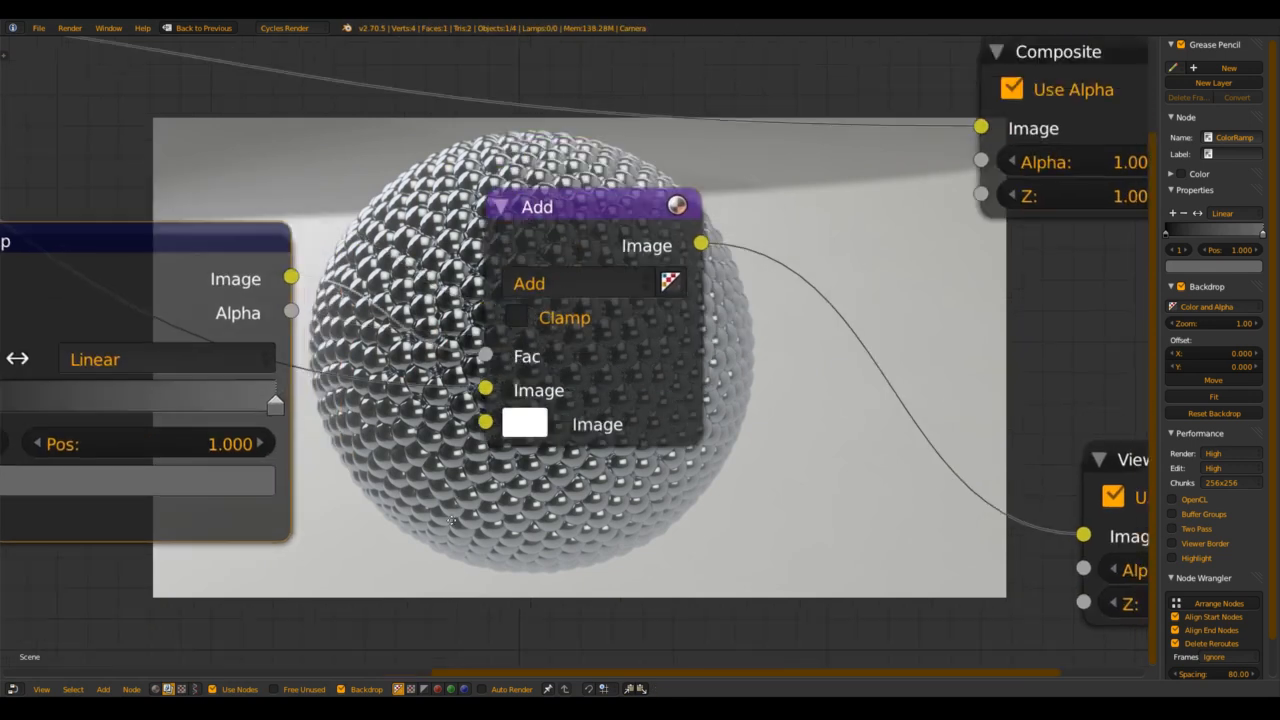
middle_drag(484, 434, 457, 614)
click(457, 614)
mouse_move(556, 286)
mouse_down()
mouse_move(583, 256)
mouse_move(534, 309)
mouse_move(523, 286)
mouse_move(566, 308)
mouse_move(543, 300)
mouse_up()
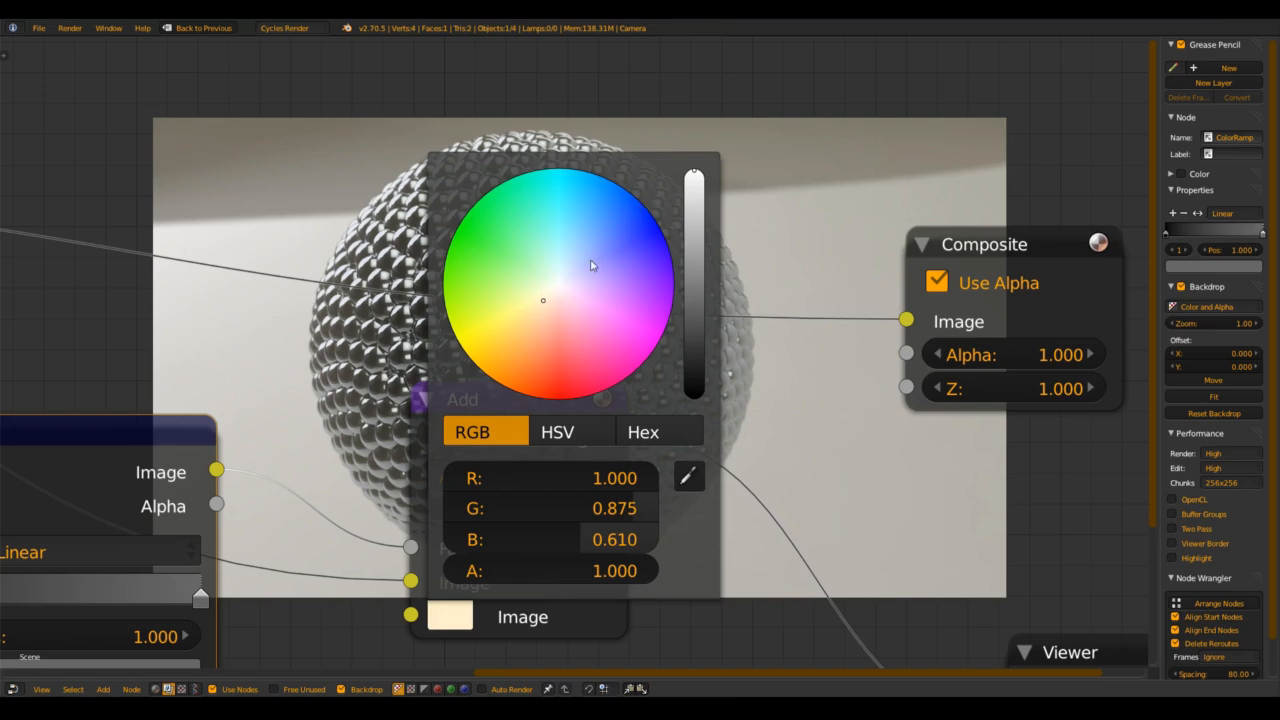
drag(545, 305, 547, 296)
Step: Try the Mix, Multiply, Subtract and Screen blend types on the Add node
scroll(206, 354, down, 6)
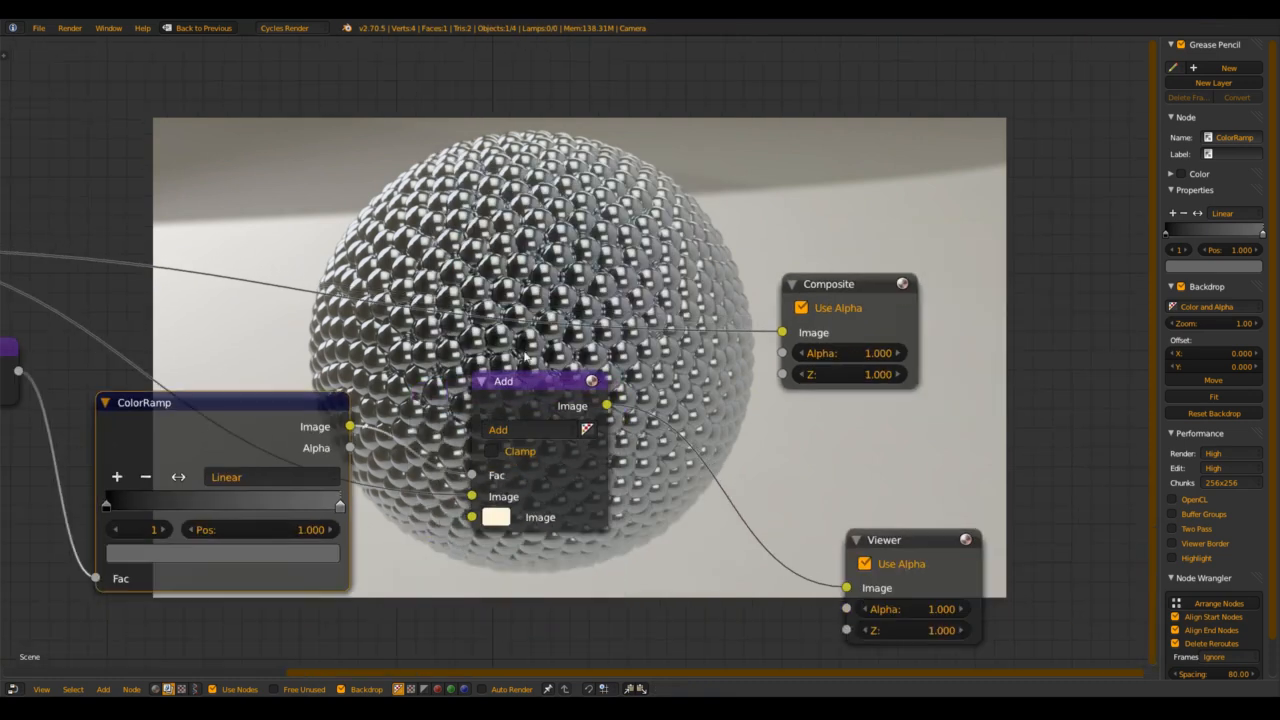
middle_drag(206, 354, 206, 264)
scroll(486, 363, up, 5)
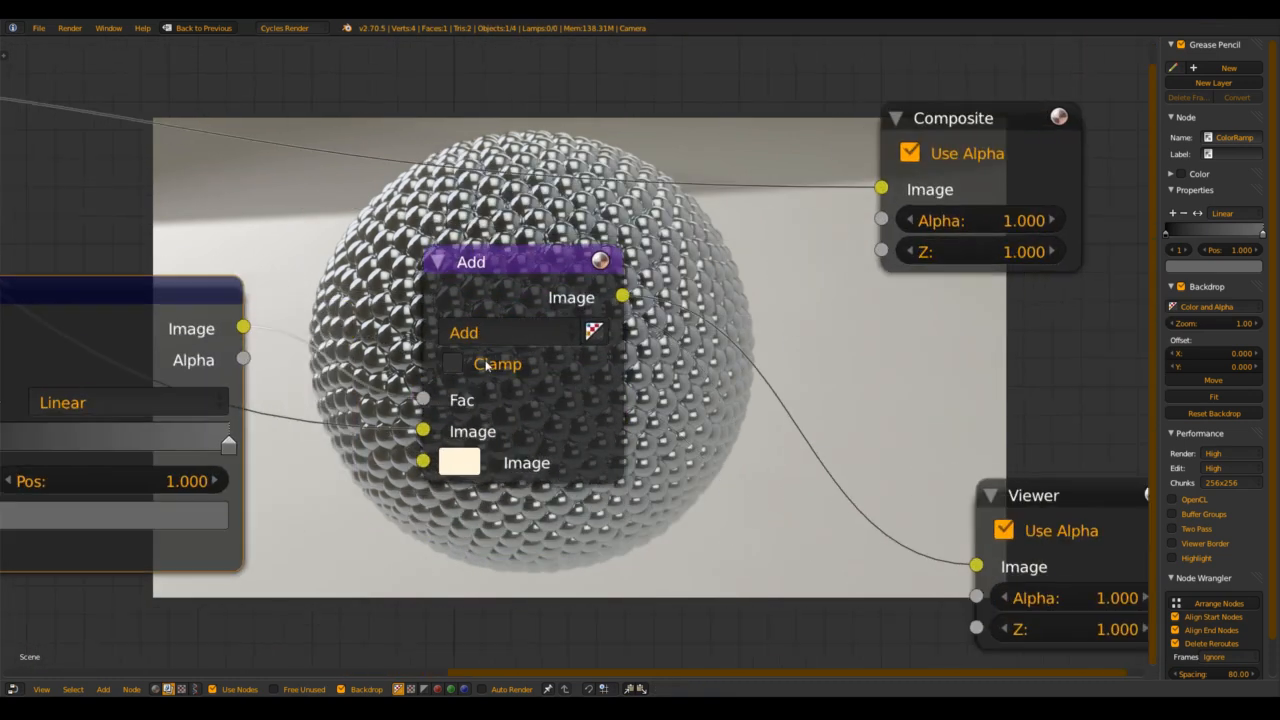
click(511, 335)
click(500, 366)
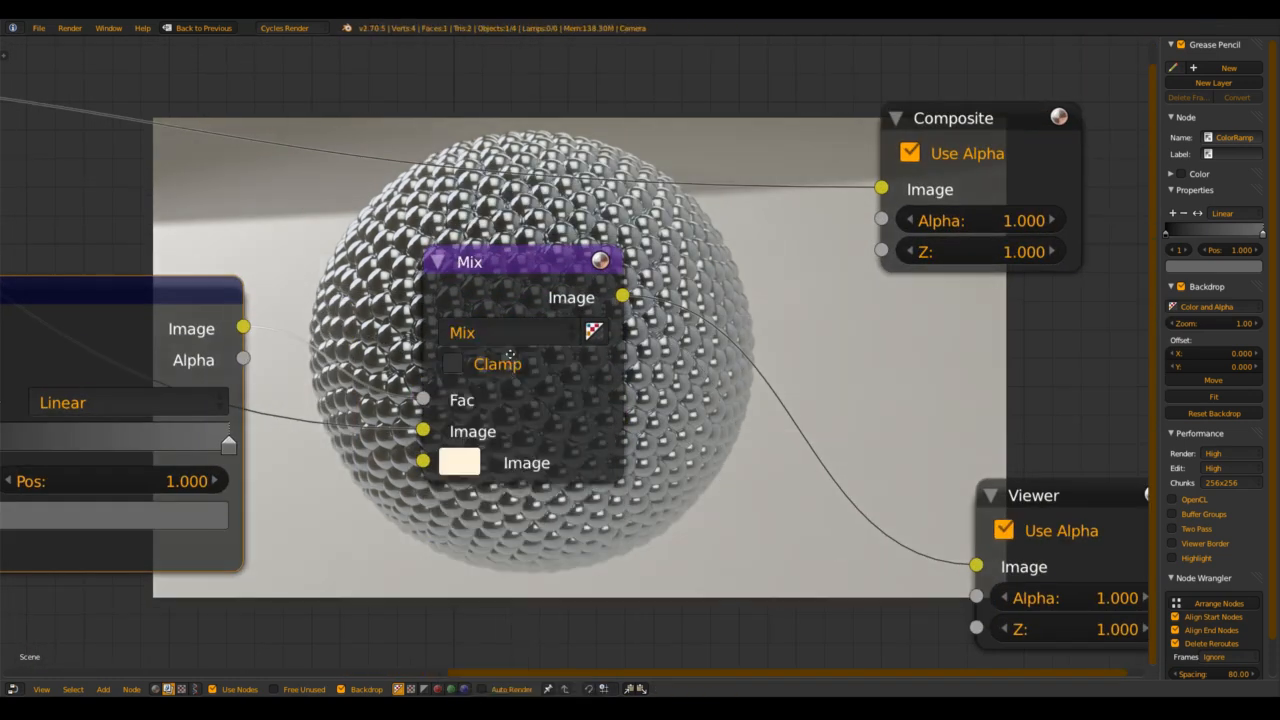
middle_drag(504, 333, 434, 309)
click(434, 309)
click(436, 410)
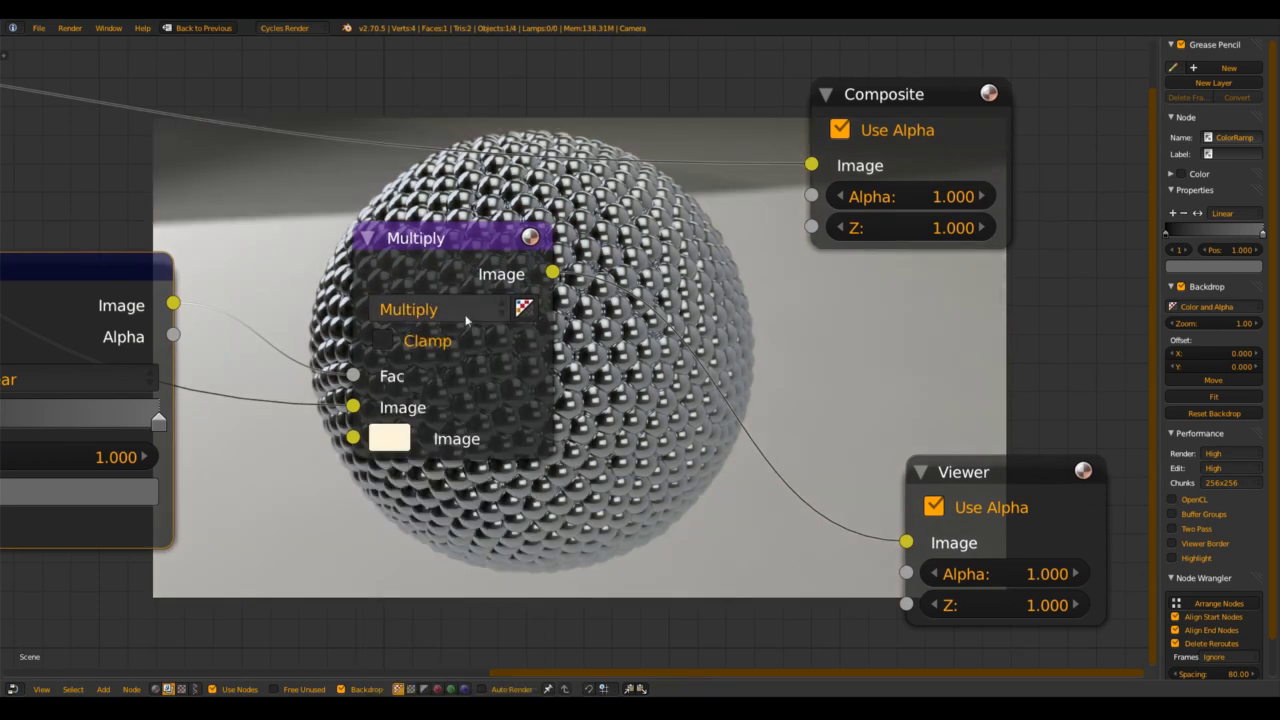
click(440, 309)
click(438, 443)
click(416, 312)
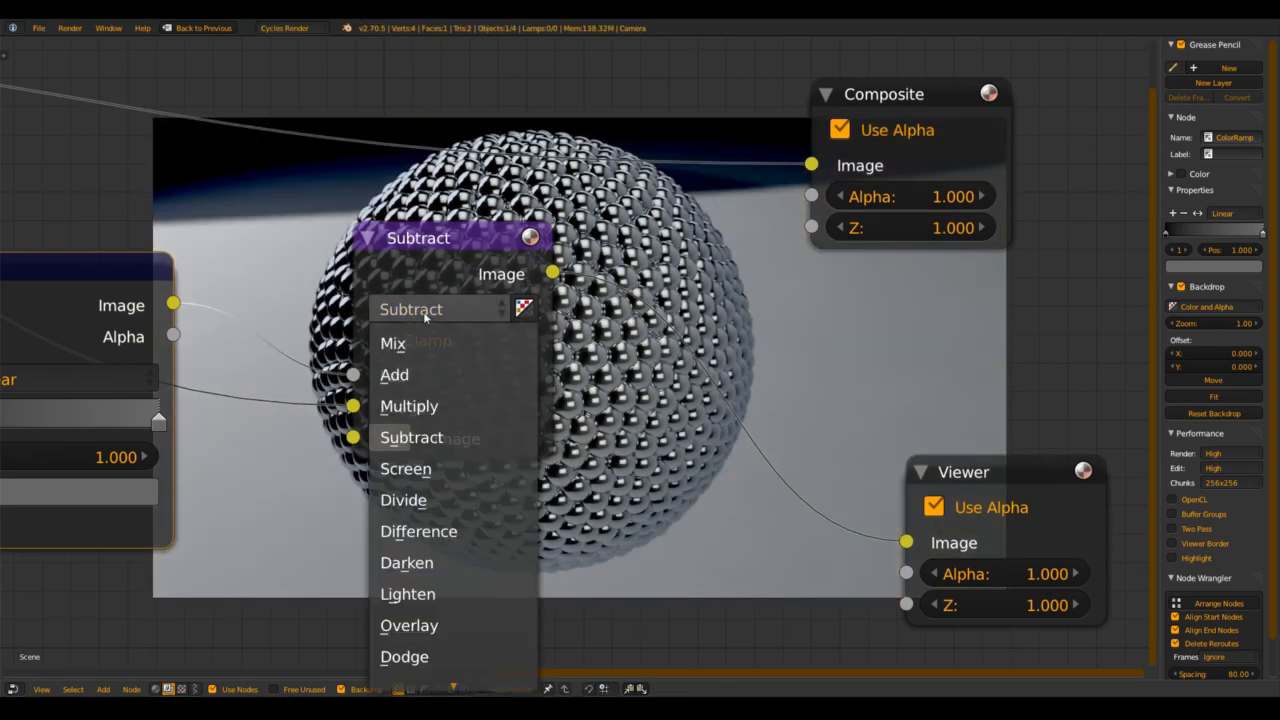
click(434, 482)
Step: Compare the Add and Screen blend types on the mix node and return to Add
middle_drag(415, 314, 388, 343)
click(388, 343)
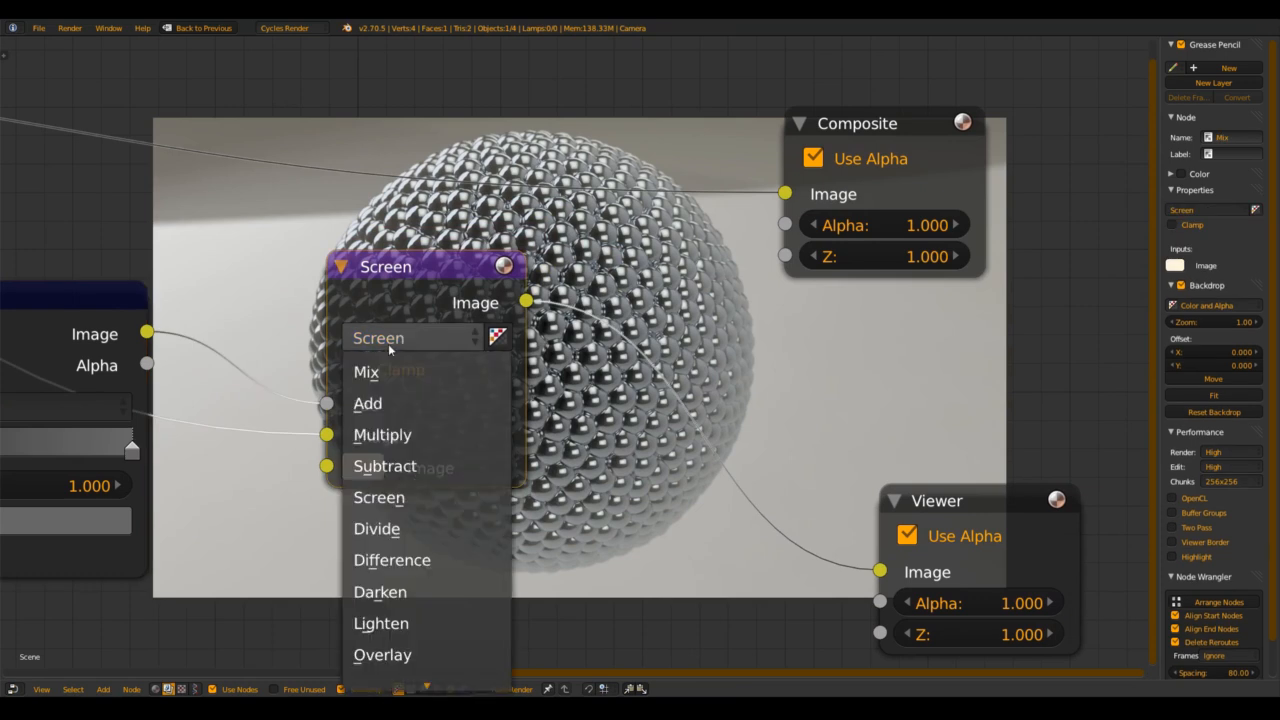
click(400, 403)
click(442, 338)
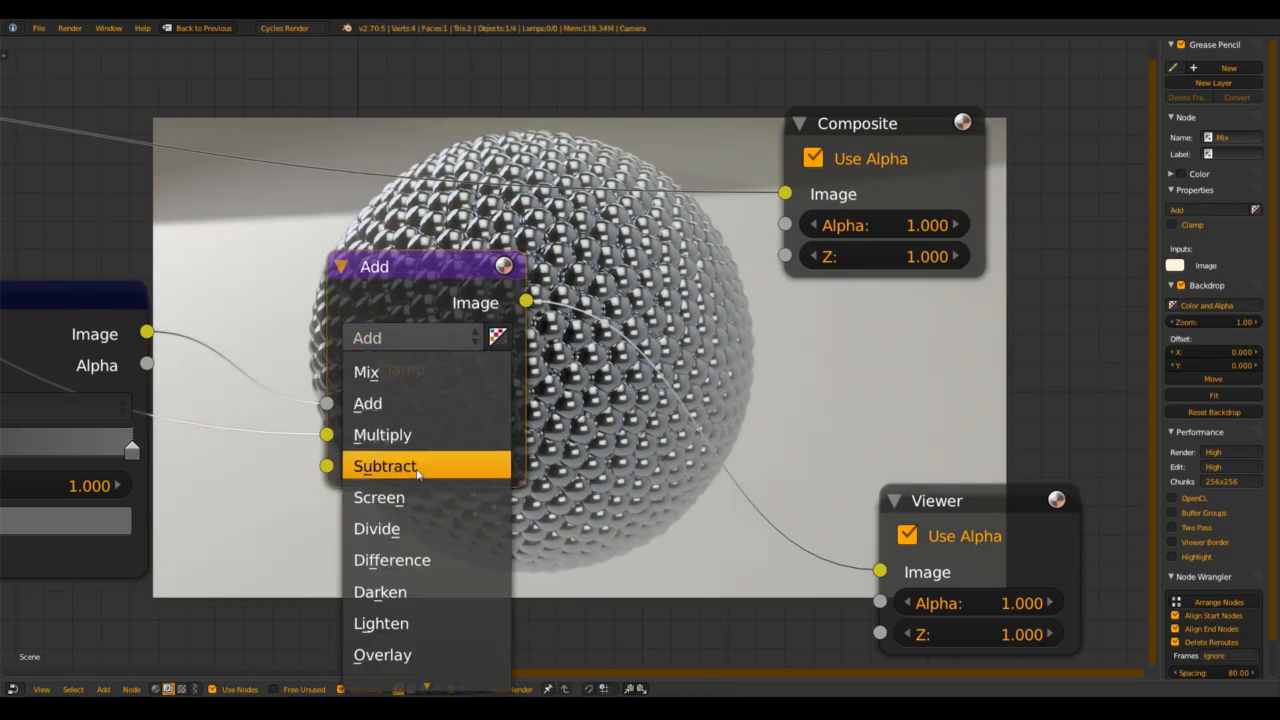
click(404, 499)
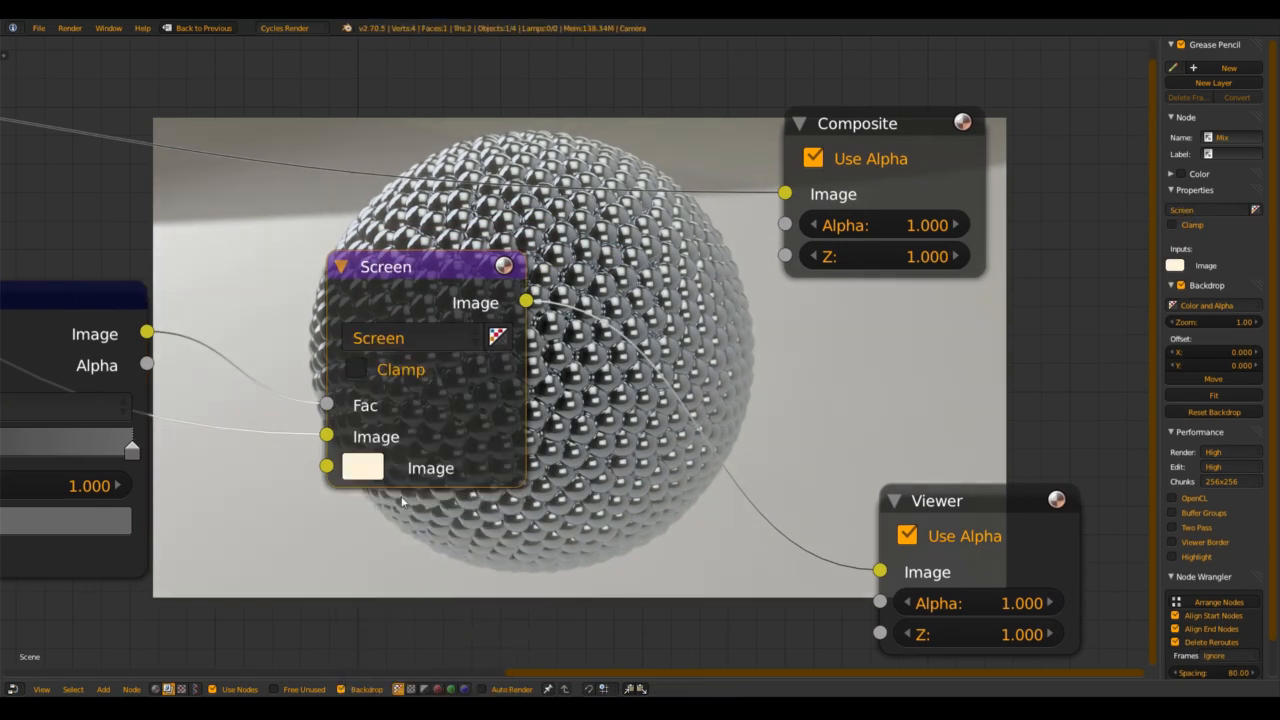
click(424, 340)
click(395, 402)
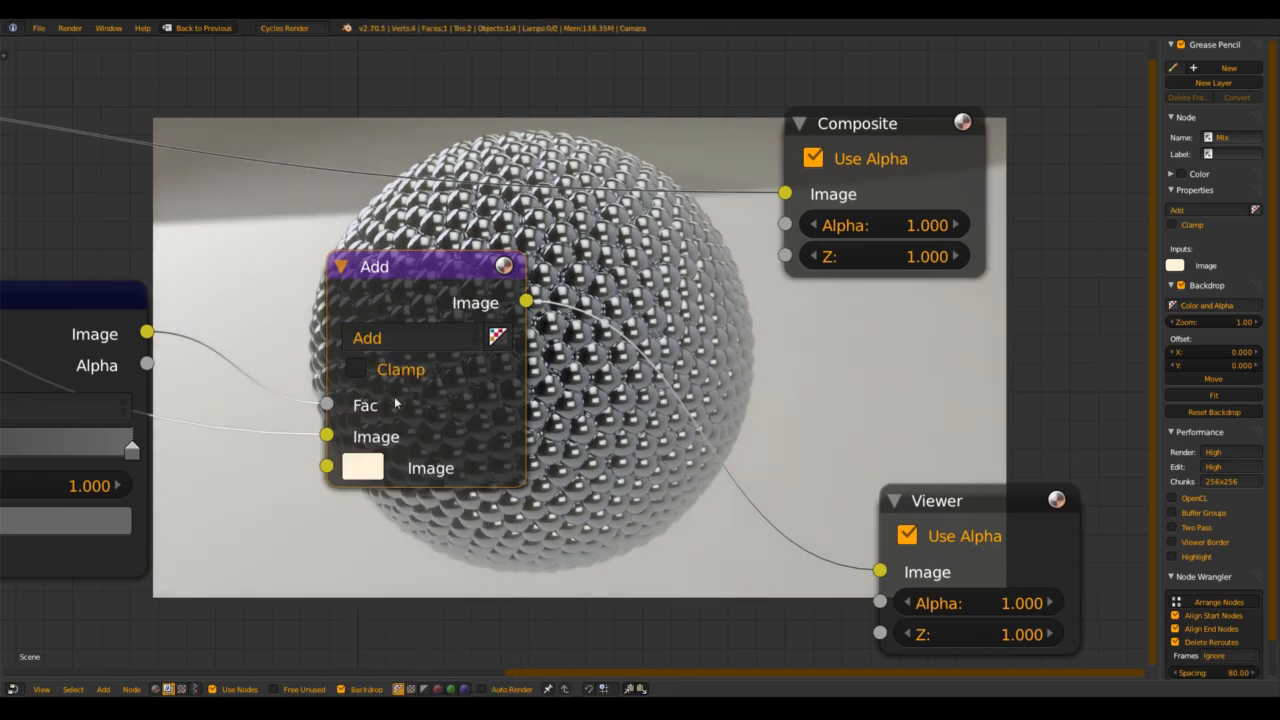
Step: Add a Color Balance node near the Add node's output
scroll(390, 410, down, 7)
middle_drag(604, 286, 165, 230)
scroll(243, 283, up, 4)
middle_drag(281, 356, 533, 346)
key(shift+a)
mouse_move(340, 400)
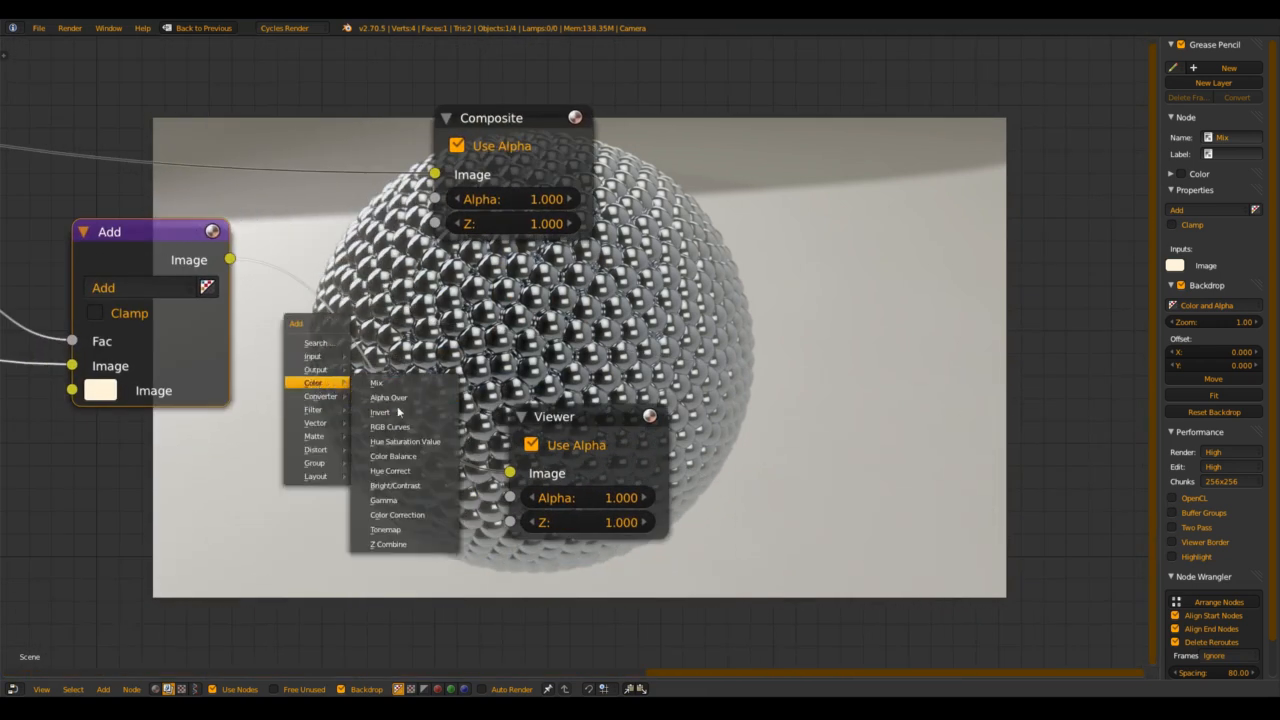
click(406, 457)
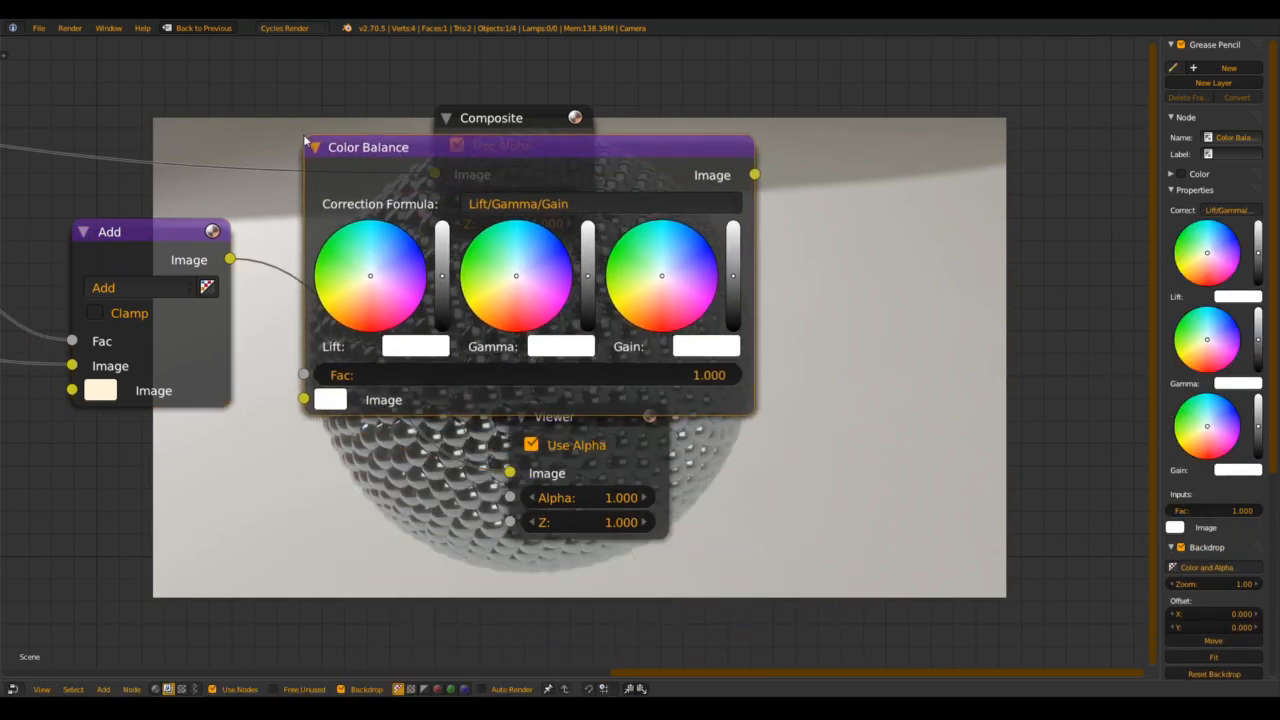
Step: Move the Viewer node farther away and insert the Color Balance node on the link between Add and Viewer
middle_drag(640, 436, 256, 450)
click(232, 451)
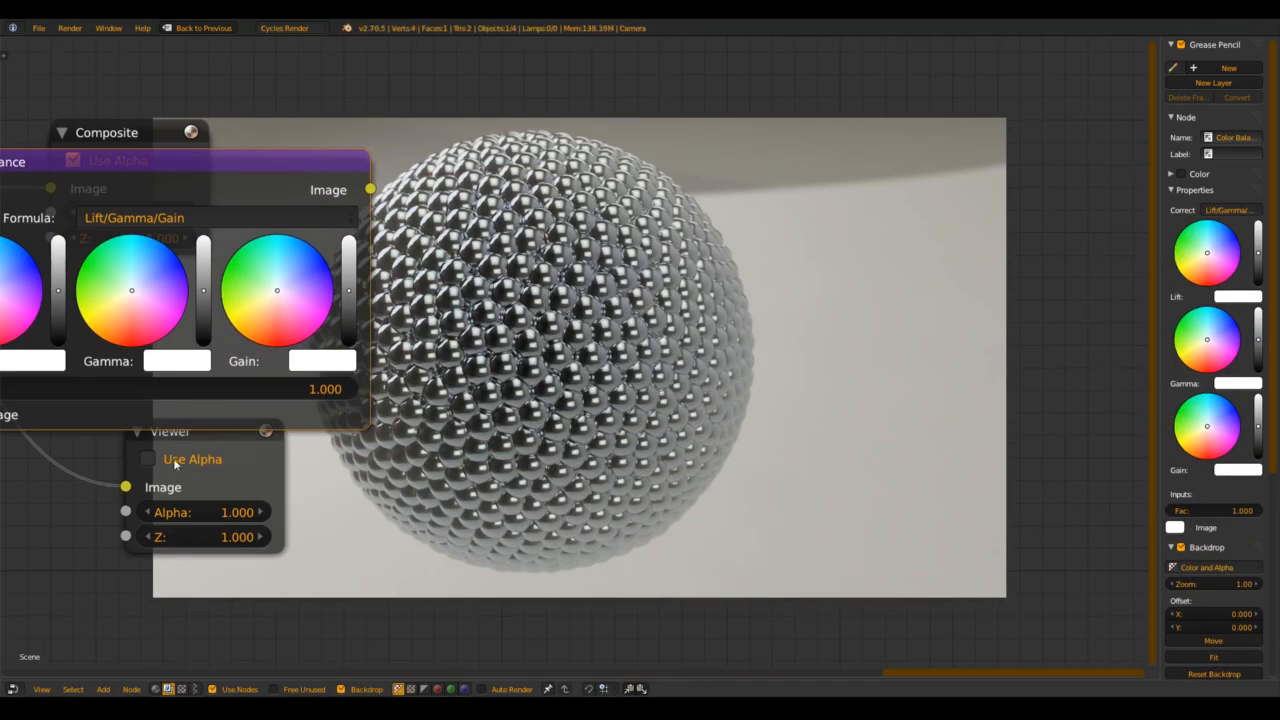
click(148, 459)
drag(230, 449, 810, 432)
scroll(292, 283, down, 5)
middle_drag(358, 288, 406, 310)
click(350, 248)
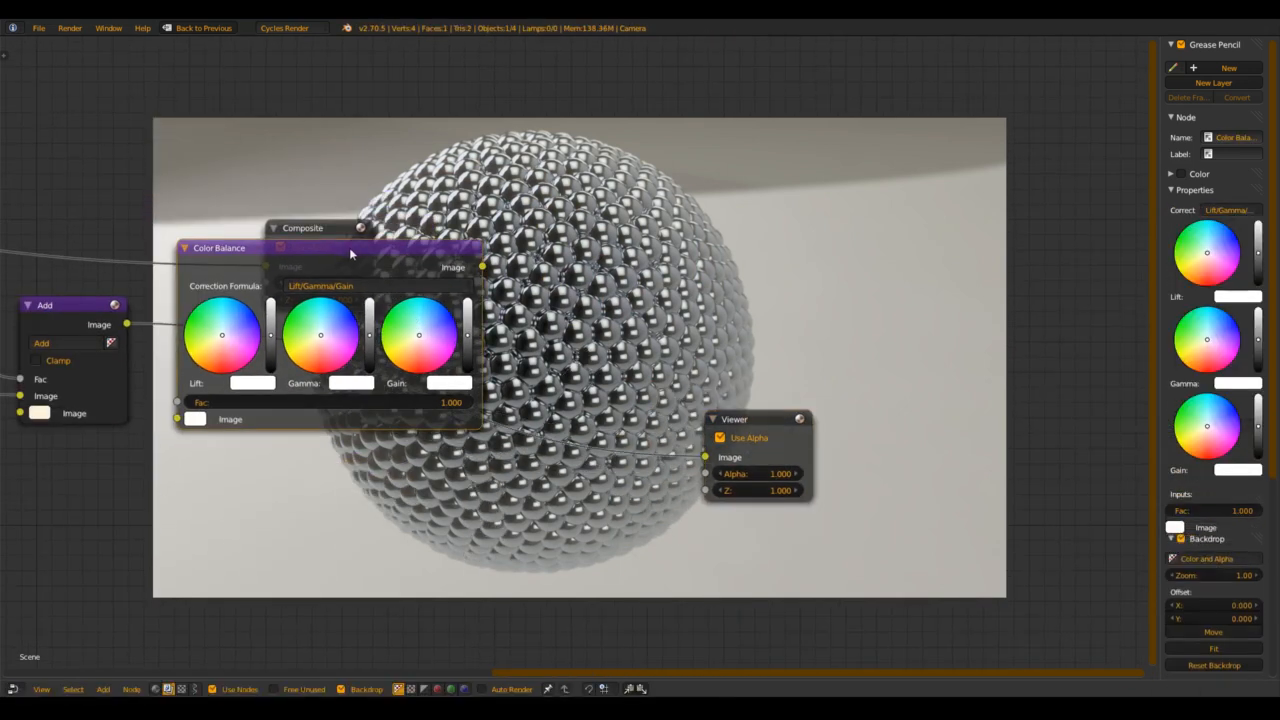
scroll(346, 257, up, 2)
key(g)
click(326, 366)
Step: Try a blue-violet Gain tint in the Color Balance node and bring it back to about neutral
scroll(308, 416, up, 3)
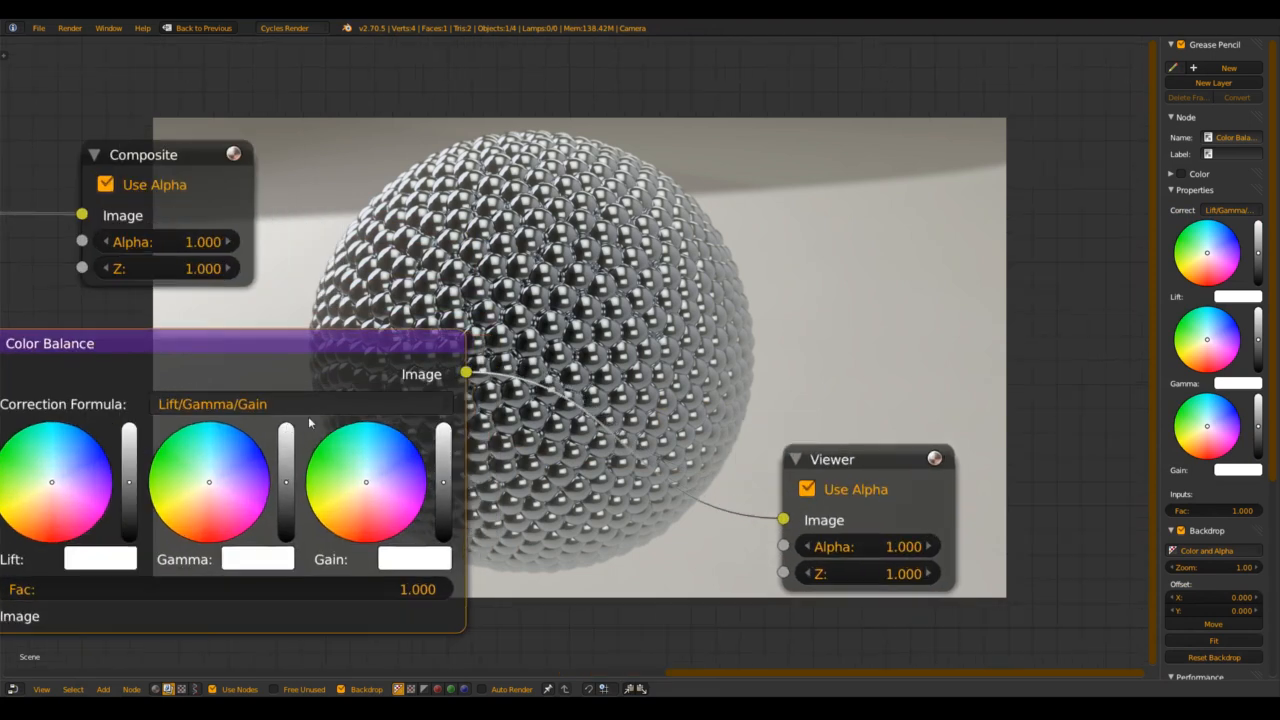
middle_drag(117, 466, 290, 476)
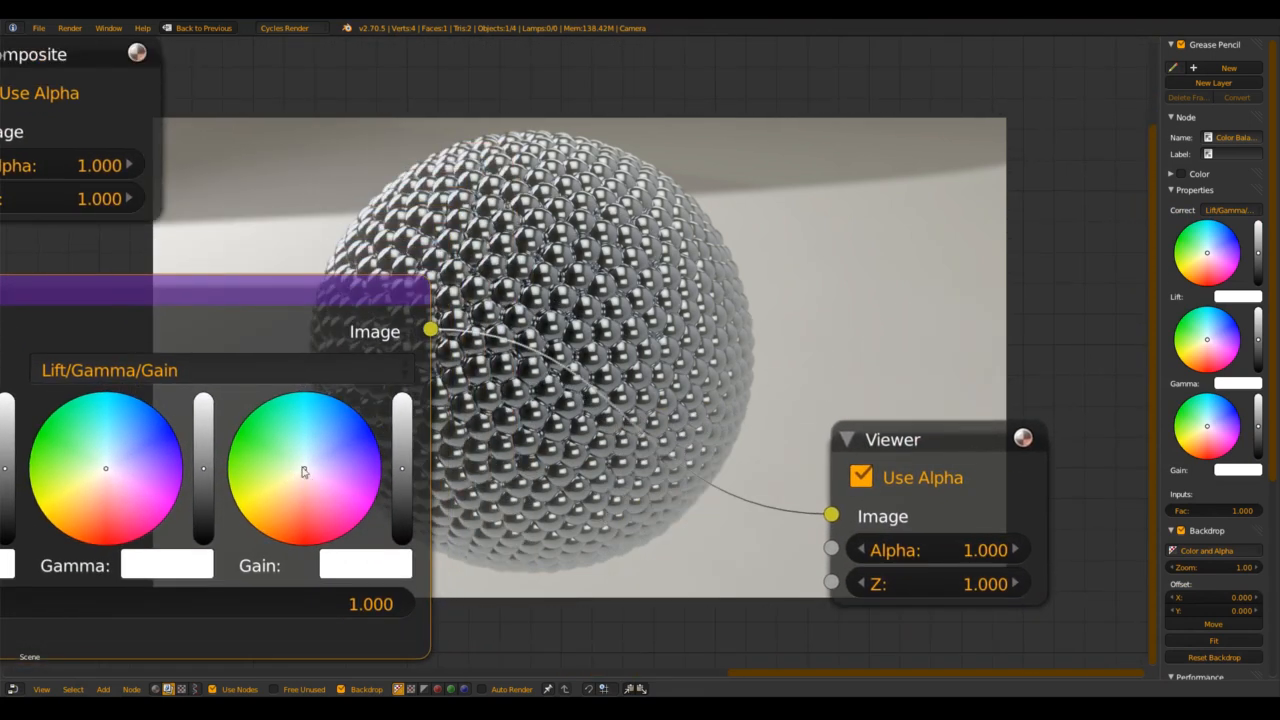
click(337, 461)
mouse_move(337, 461)
mouse_down()
mouse_move(299, 495)
mouse_move(291, 458)
mouse_move(305, 468)
mouse_up()
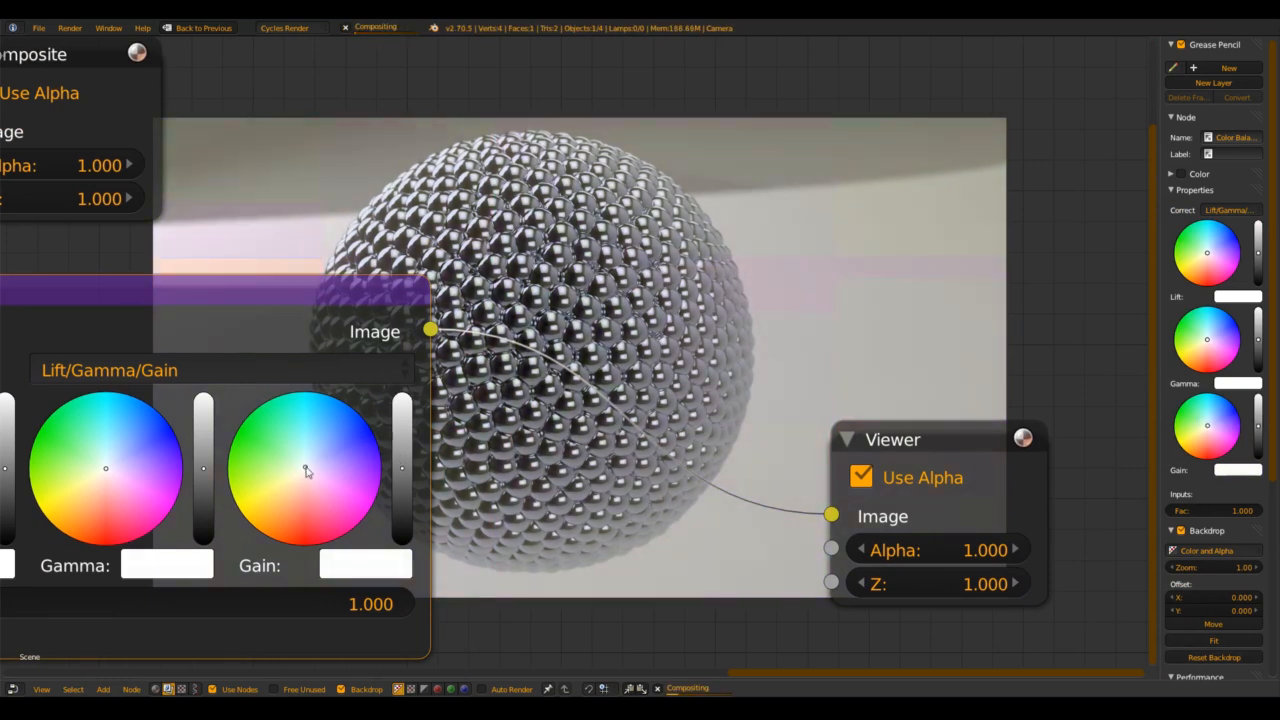
middle_drag(296, 467, 690, 608)
middle_drag(615, 552, 559, 466)
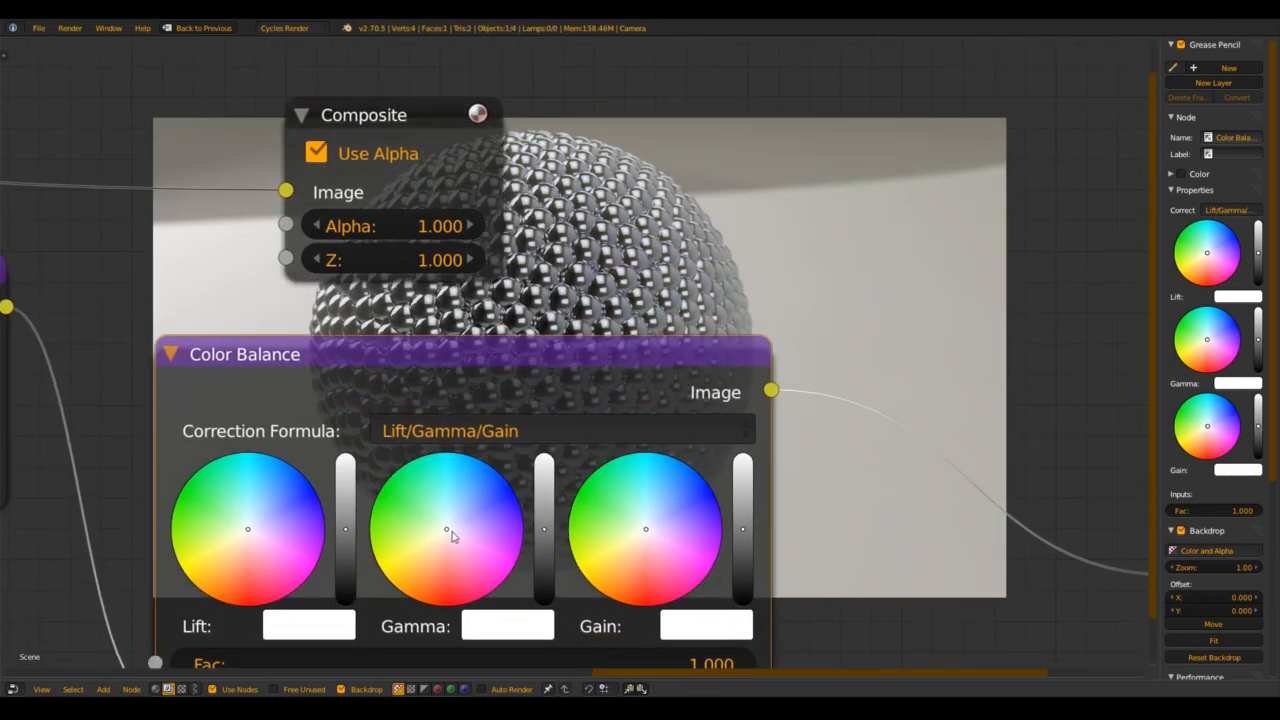
Step: Tint the Color Balance node's Lift slightly blue-violet, its Gamma slightly yellow and its Gain slightly cyan-blue
mouse_move(452, 534)
mouse_down()
mouse_move(500, 503)
mouse_move(409, 561)
mouse_up()
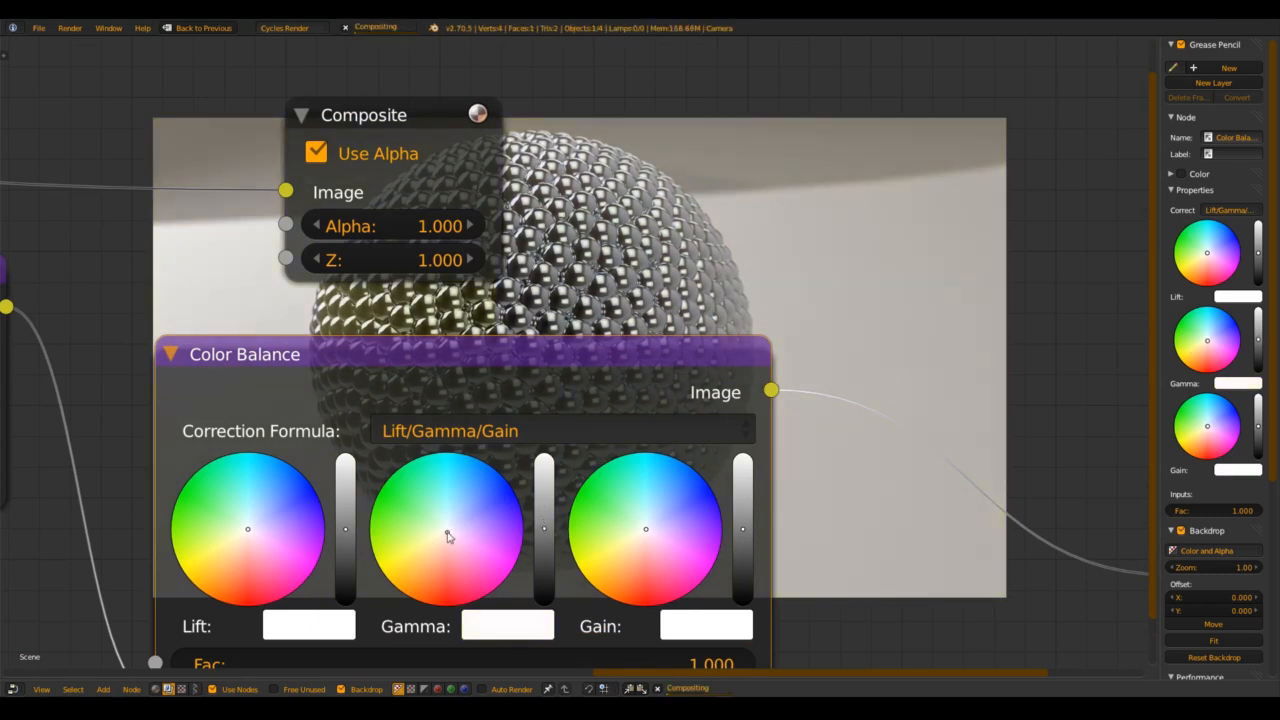
mouse_move(252, 532)
mouse_down()
mouse_move(340, 476)
mouse_move(227, 563)
mouse_move(250, 530)
mouse_up()
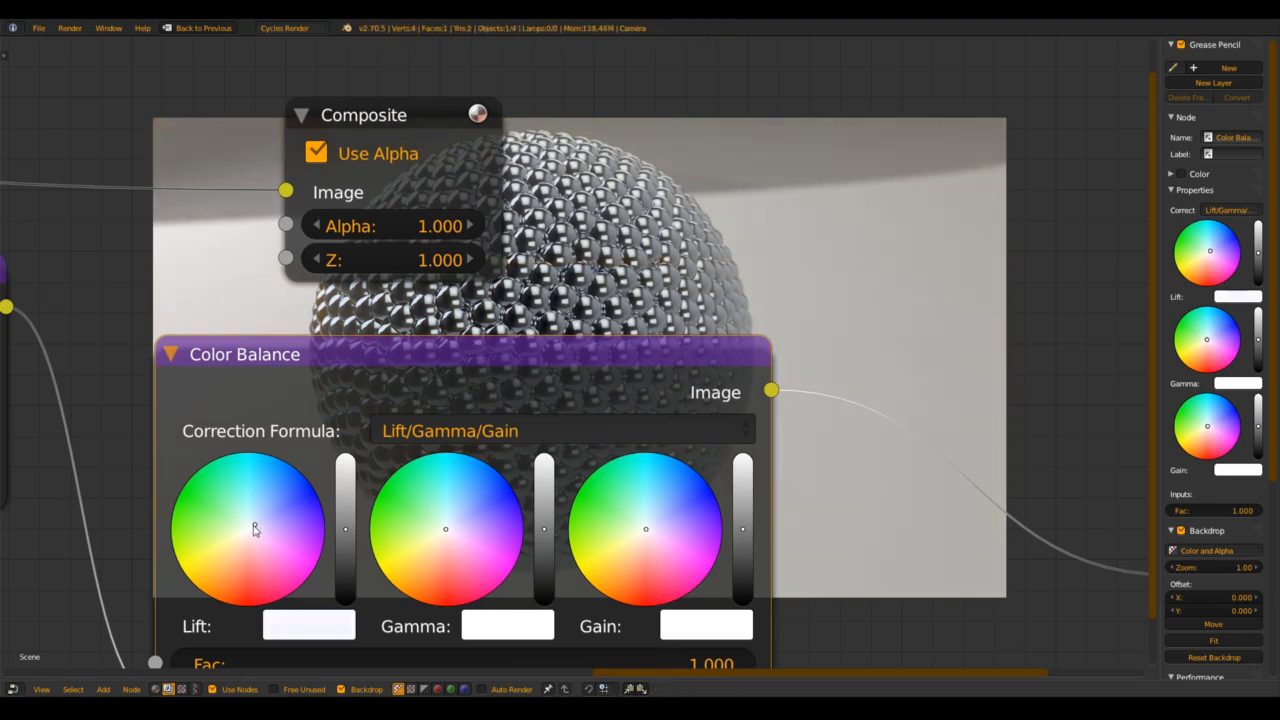
middle_drag(306, 519, 464, 559)
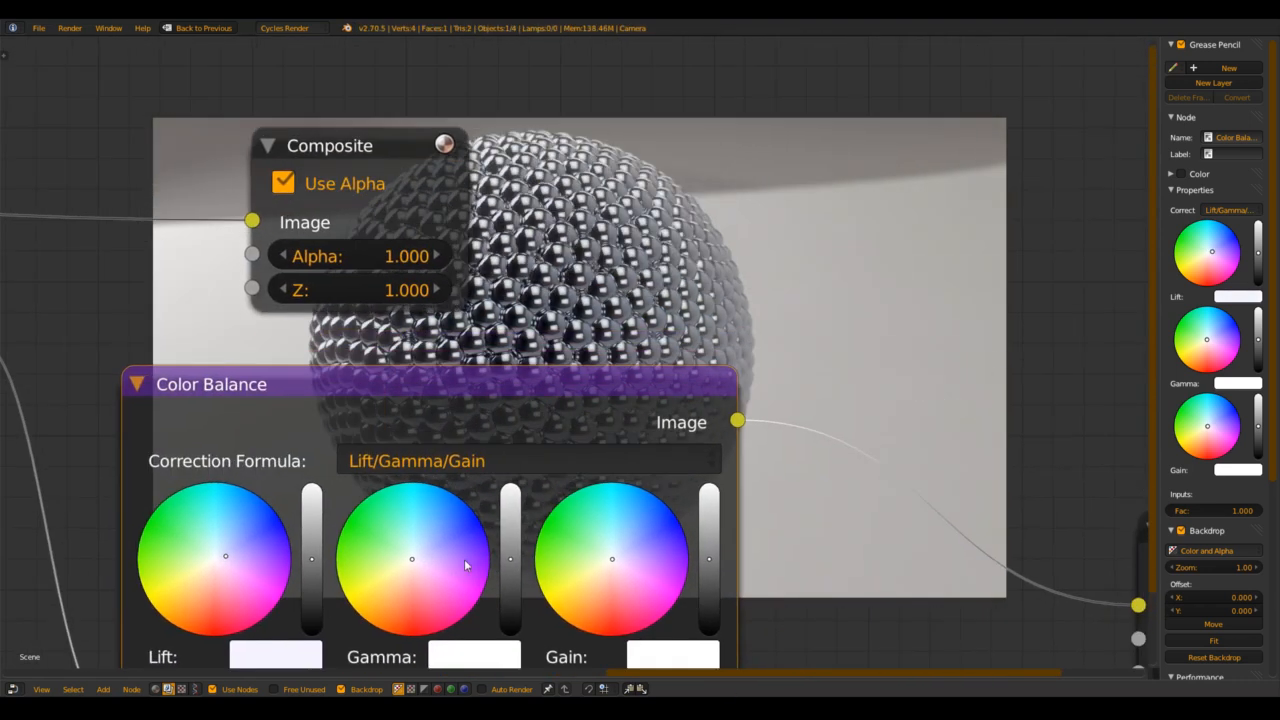
drag(423, 549, 407, 582)
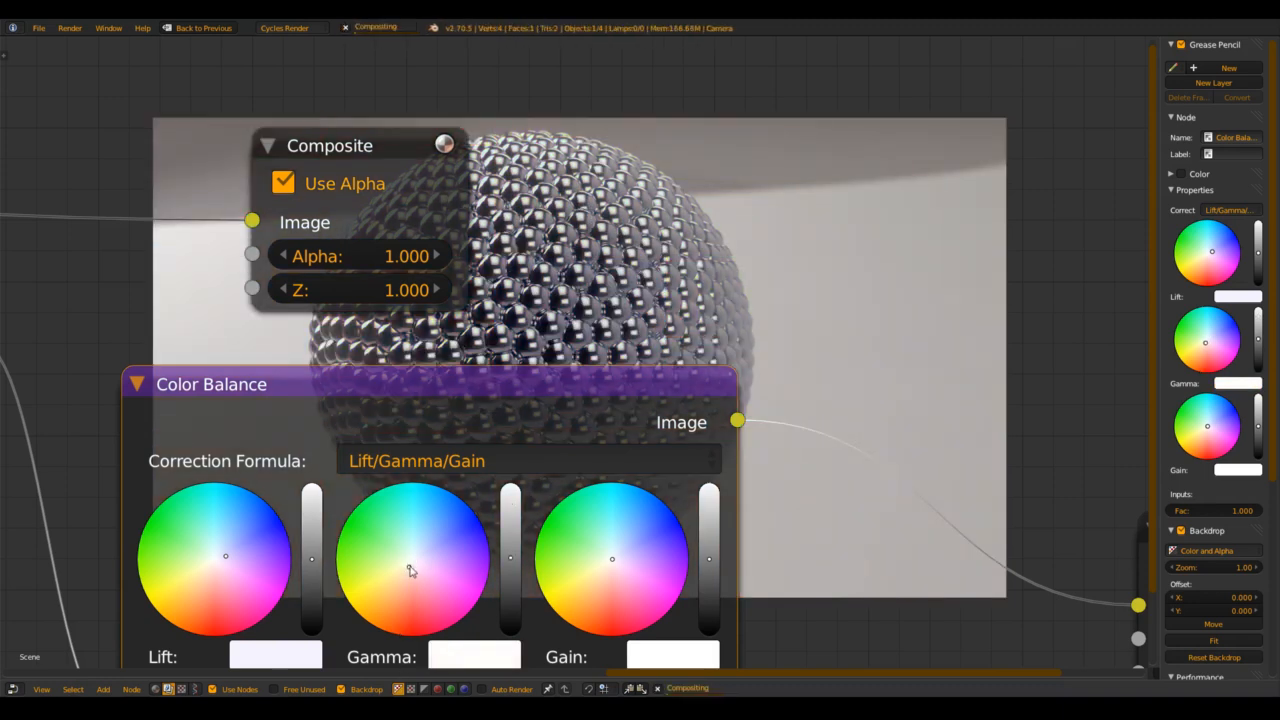
drag(615, 553, 619, 545)
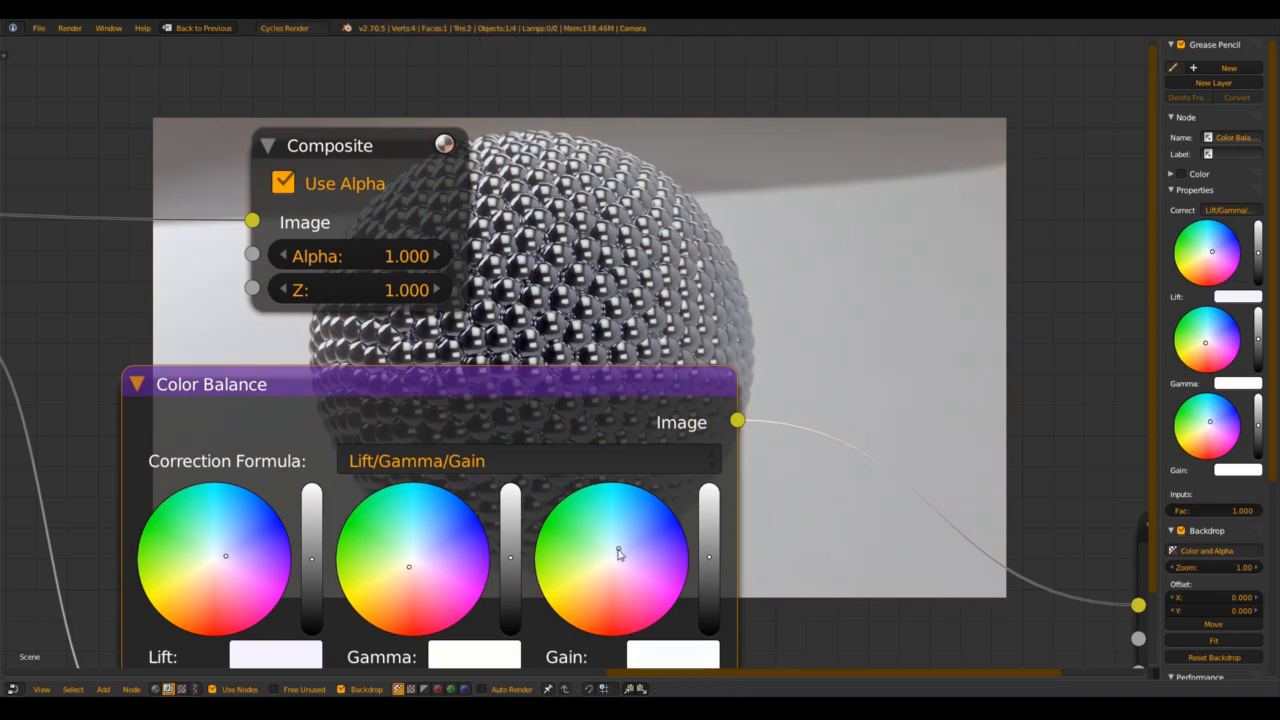
Step: Soften the Gain's blue tint and shift the Gamma slightly toward warm orange-pink in the Color Balance node
middle_drag(589, 401, 193, 453)
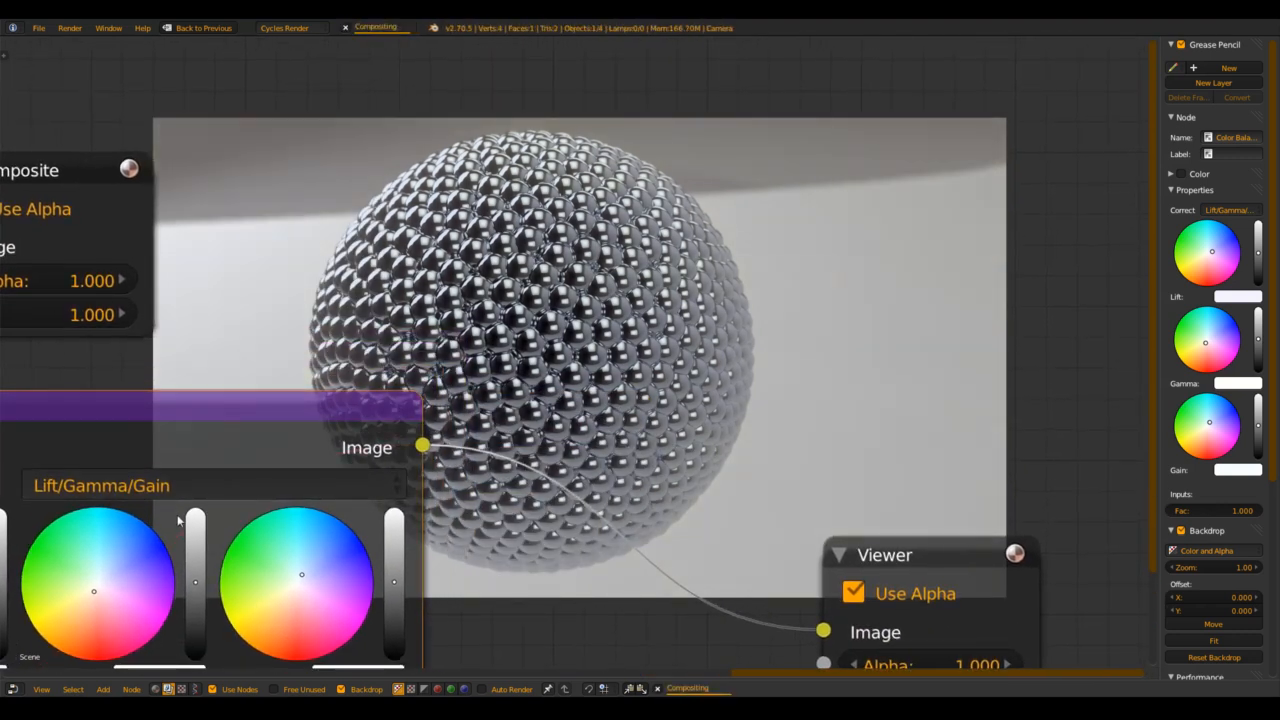
middle_drag(211, 546, 225, 465)
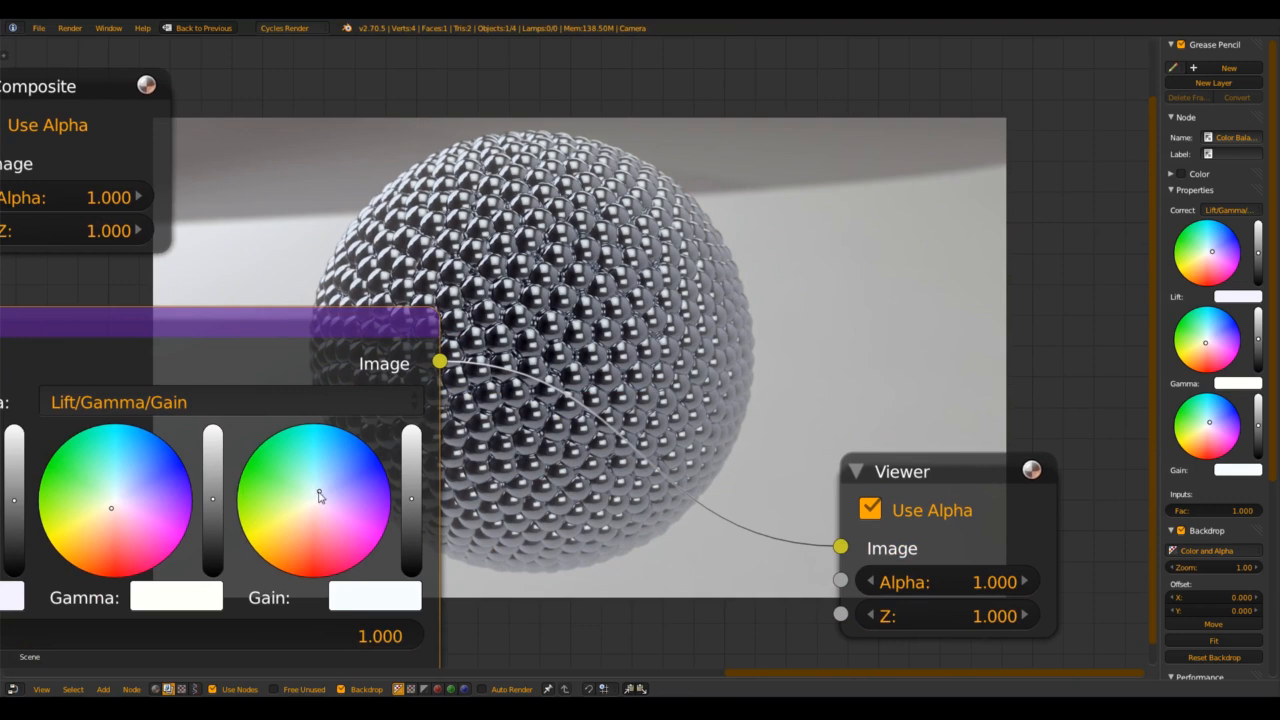
drag(321, 492, 320, 495)
middle_drag(148, 519, 219, 496)
drag(182, 486, 192, 484)
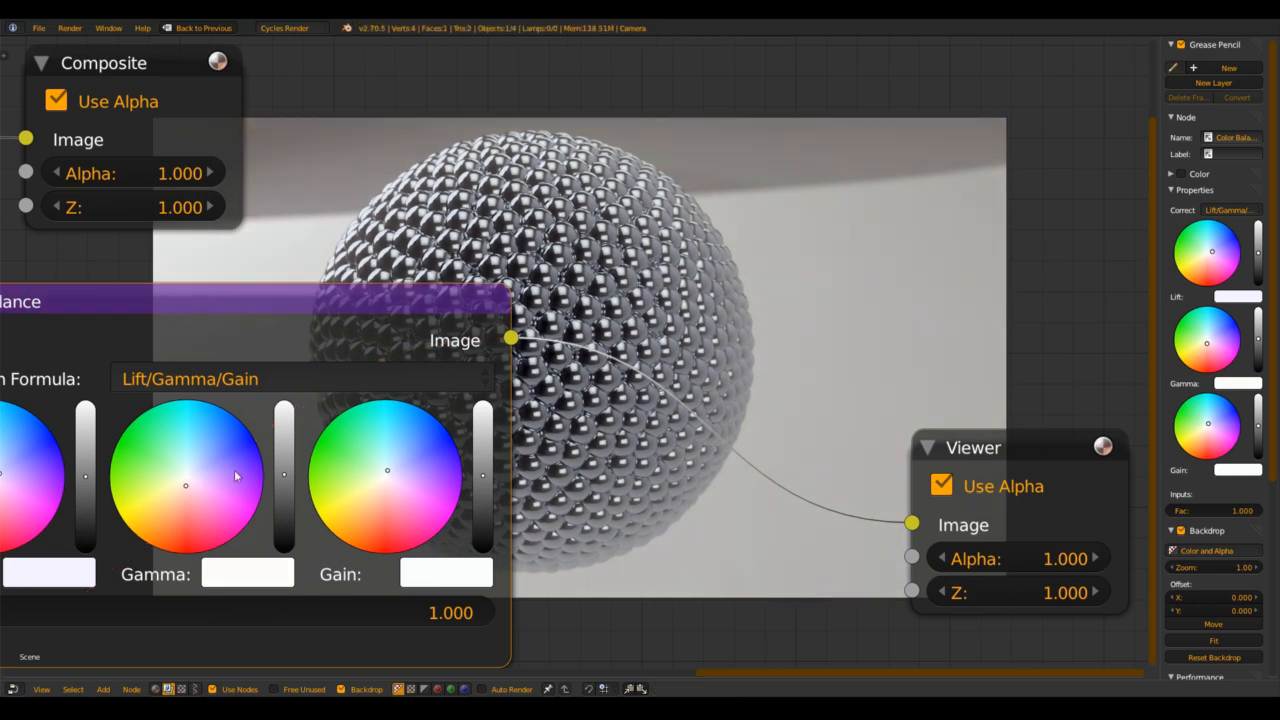
Step: Bring the Lift color closer to neutral, try a brighter Lift, and restore its brightness to about the middle
middle_drag(232, 433, 243, 528)
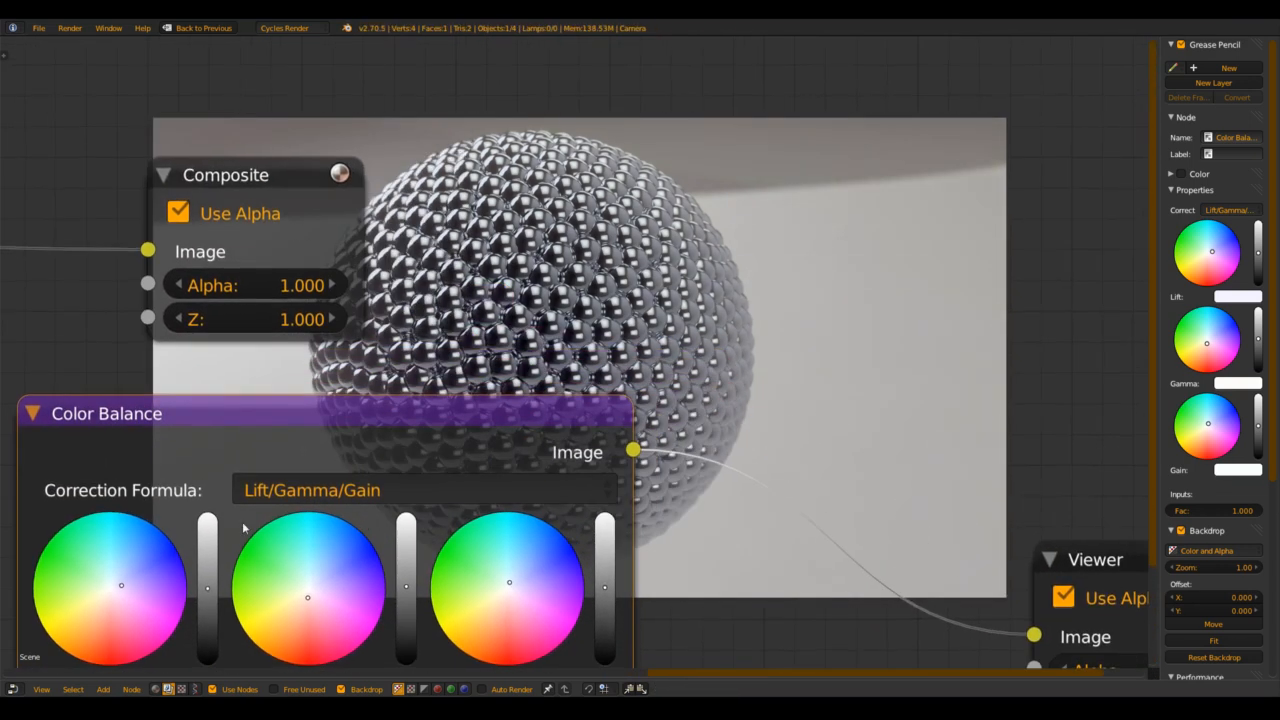
drag(121, 589, 116, 588)
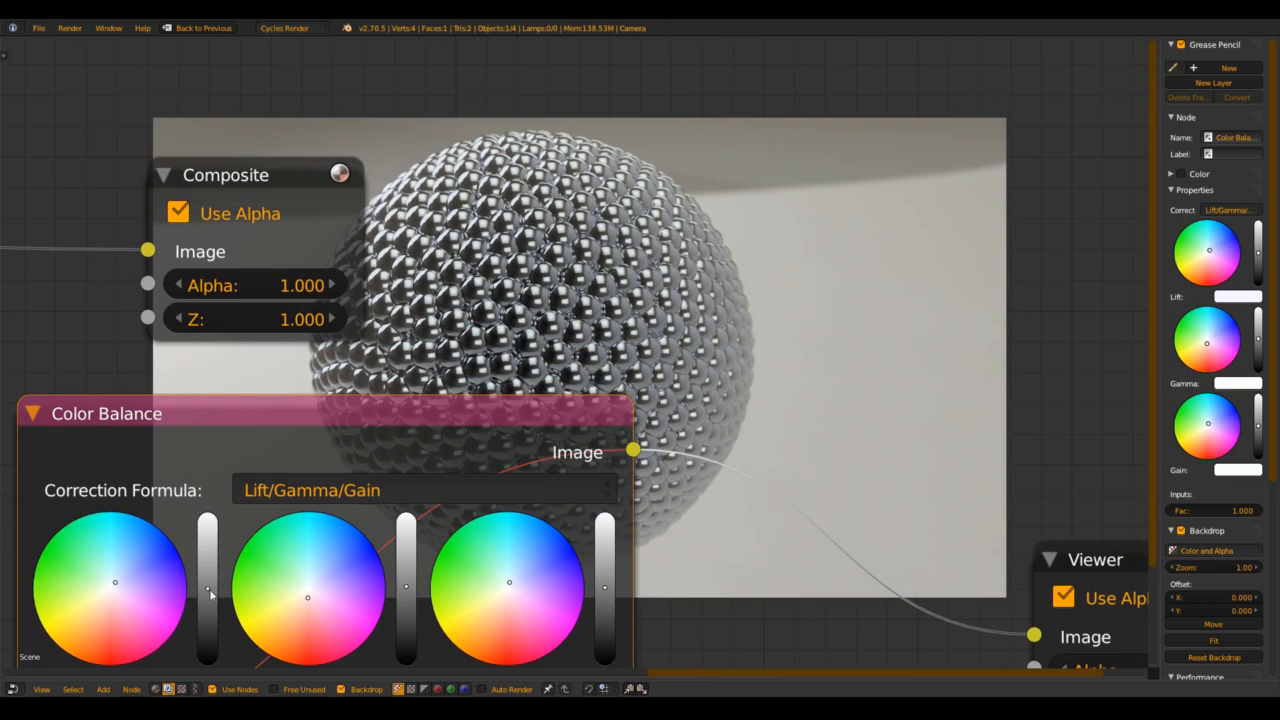
mouse_move(209, 589)
mouse_down()
mouse_move(210, 568)
mouse_move(211, 582)
mouse_up()
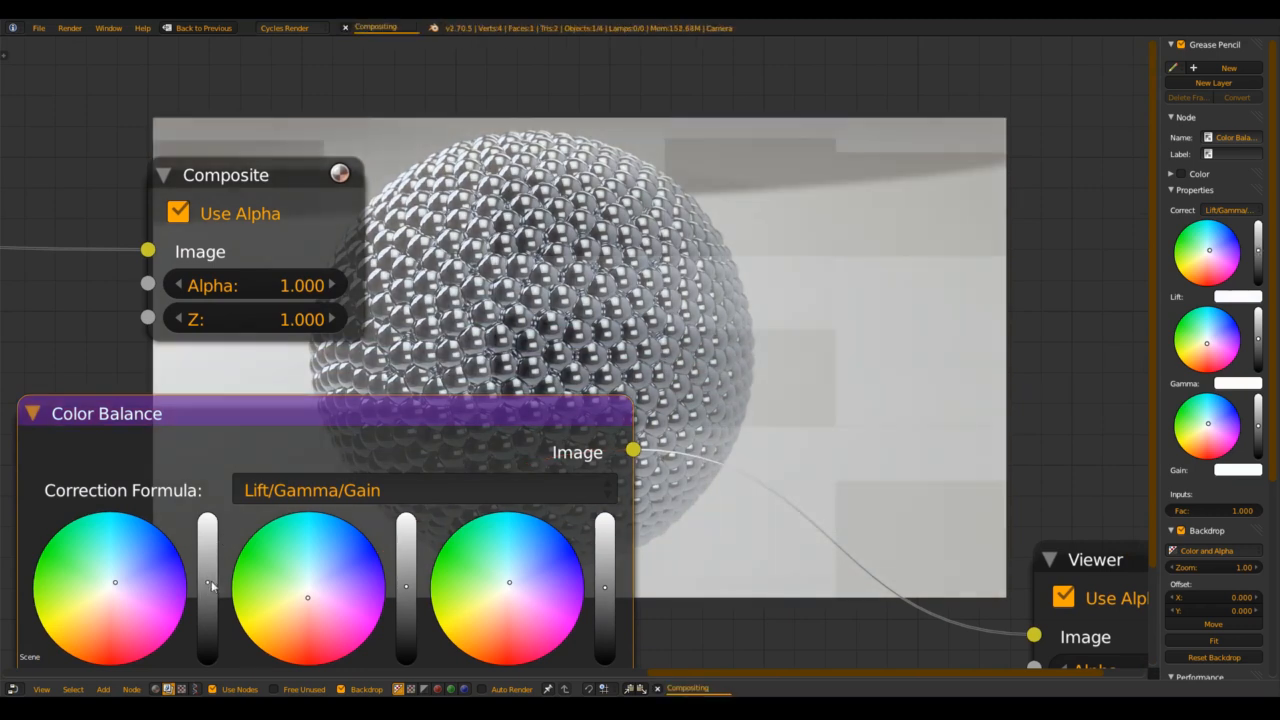
middle_drag(572, 573, 427, 517)
drag(60, 525, 62, 535)
Step: Mute and unmute the Color Balance node to compare the image with and without the correction
key(m)
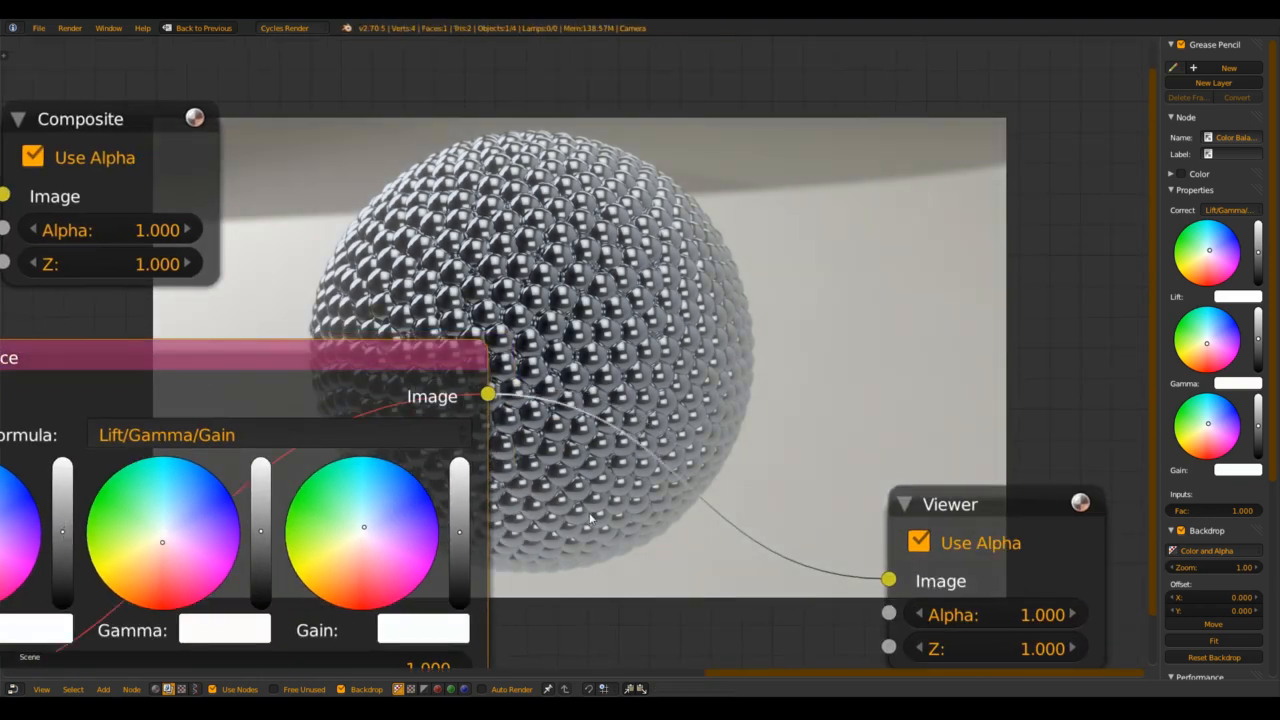
key(m)
key(m)
key(m)
Step: Move the Composite node above the Viewer node and connect the Color Balance image output to it
scroll(590, 490, down, 6)
middle_drag(495, 282, 614, 490)
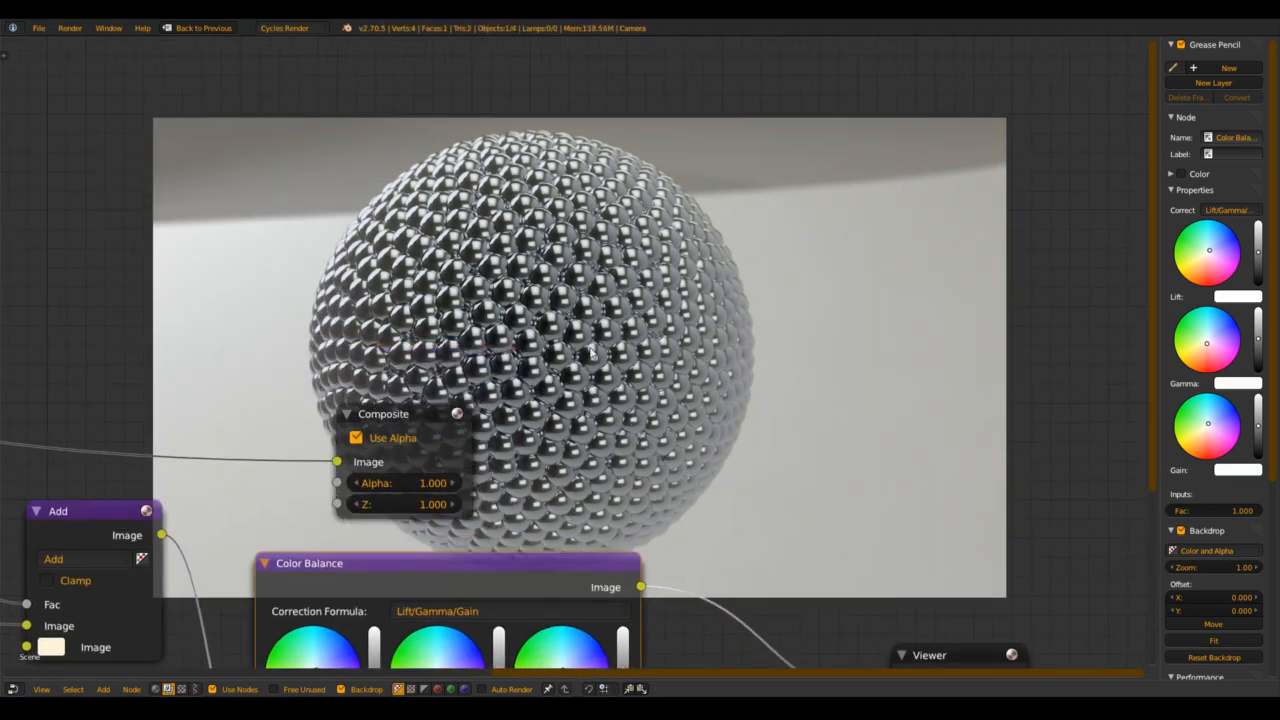
scroll(591, 352, down, 2)
drag(414, 377, 794, 414)
scroll(661, 535, up, 2)
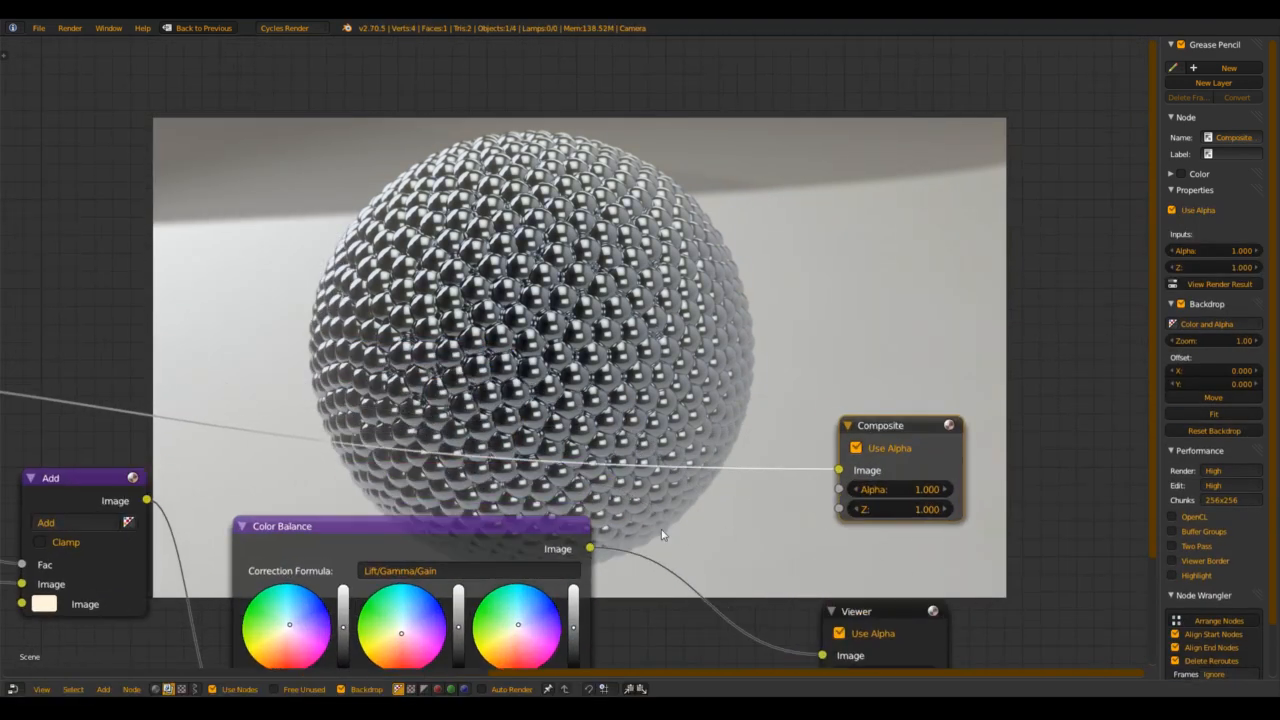
middle_drag(661, 535, 551, 477)
drag(480, 489, 609, 462)
drag(735, 413, 734, 413)
Step: Try black for the ColorRamp's end stop to remove the haze, and set that stop back to a dark grey
scroll(600, 380, down, 7)
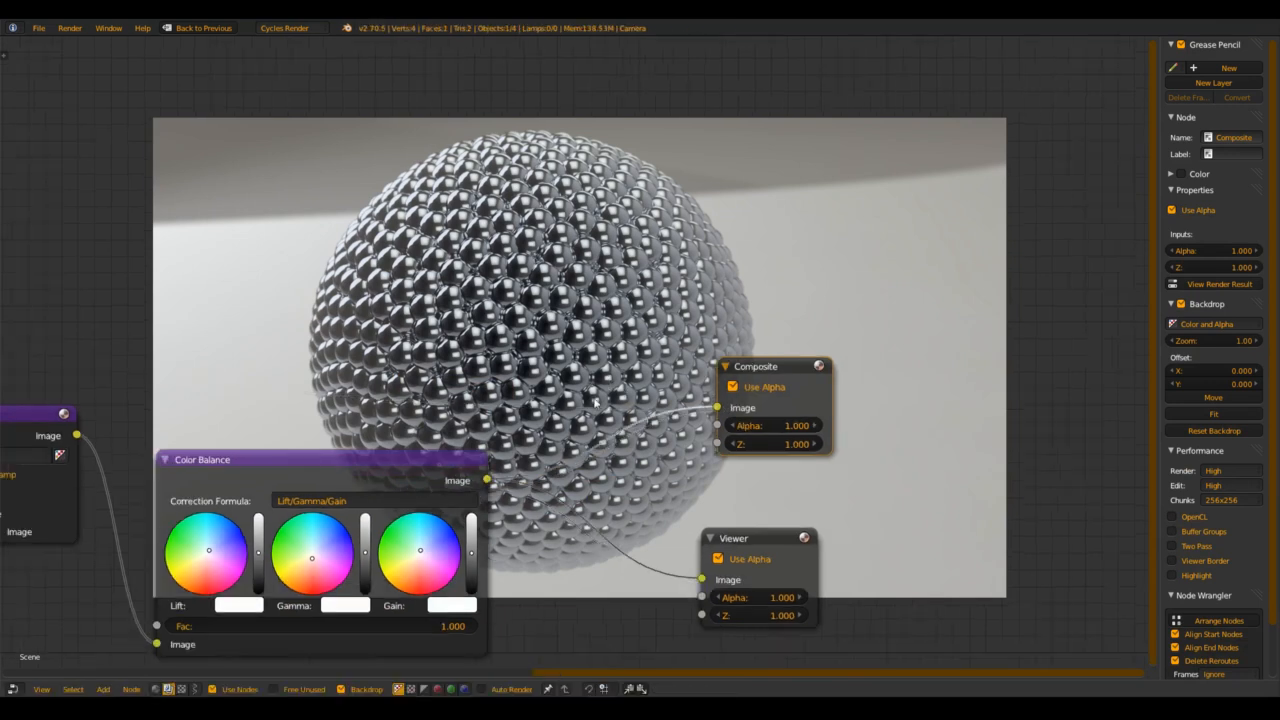
middle_drag(525, 352, 846, 579)
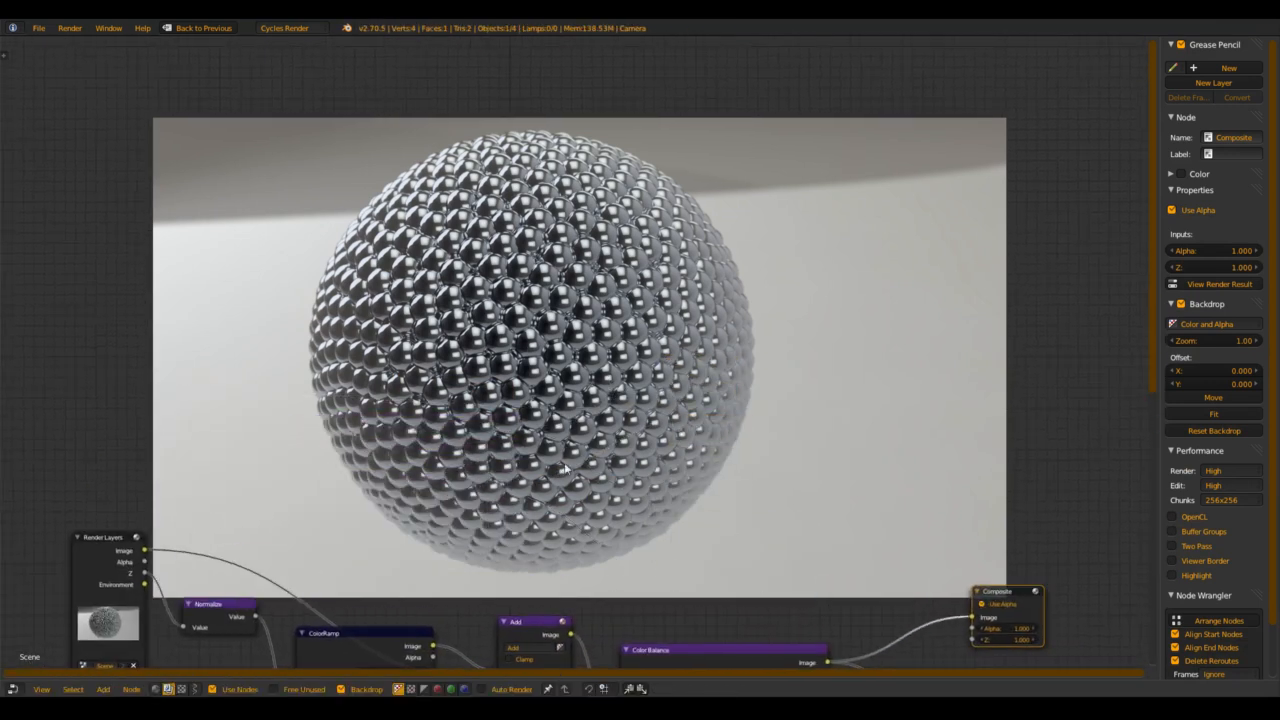
middle_drag(570, 464, 886, 289)
scroll(690, 346, up, 2)
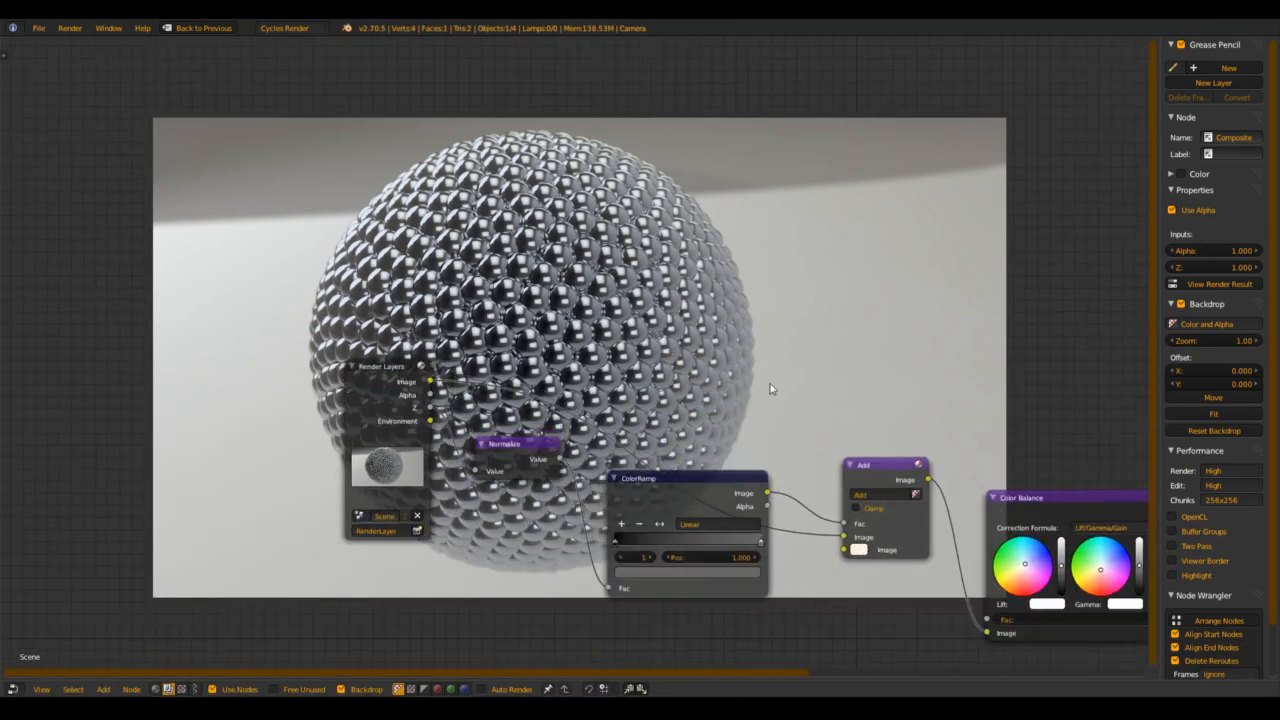
middle_drag(771, 389, 672, 339)
scroll(655, 372, up, 6)
middle_drag(668, 511, 183, 368)
scroll(315, 377, up, 4)
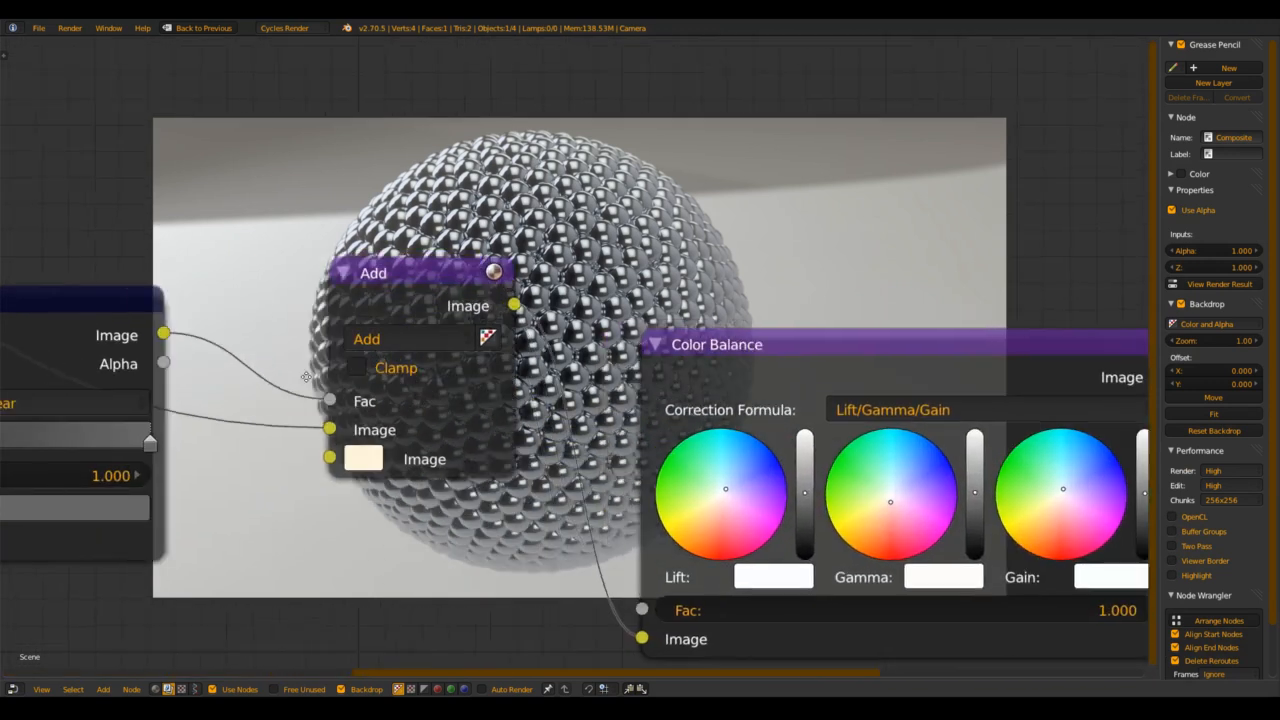
middle_drag(306, 377, 770, 416)
scroll(612, 541, up, 2)
middle_drag(612, 541, 595, 582)
click(586, 601)
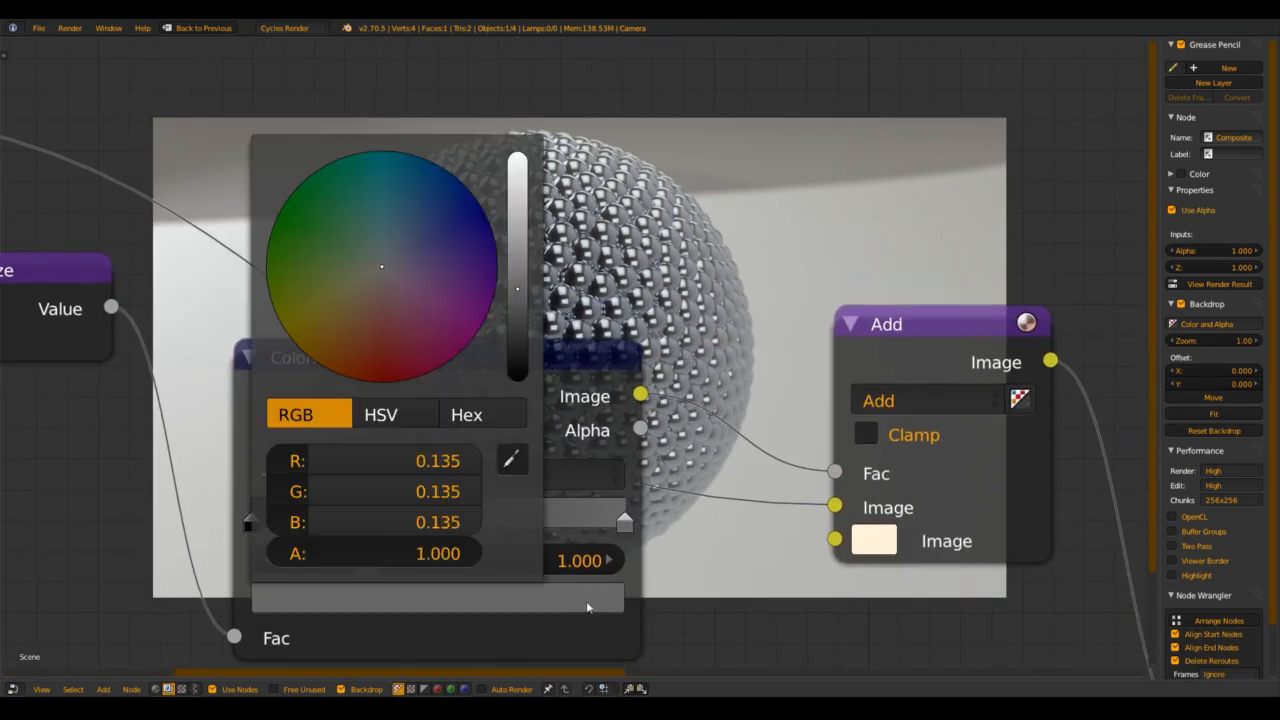
drag(517, 292, 501, 433)
click(518, 599)
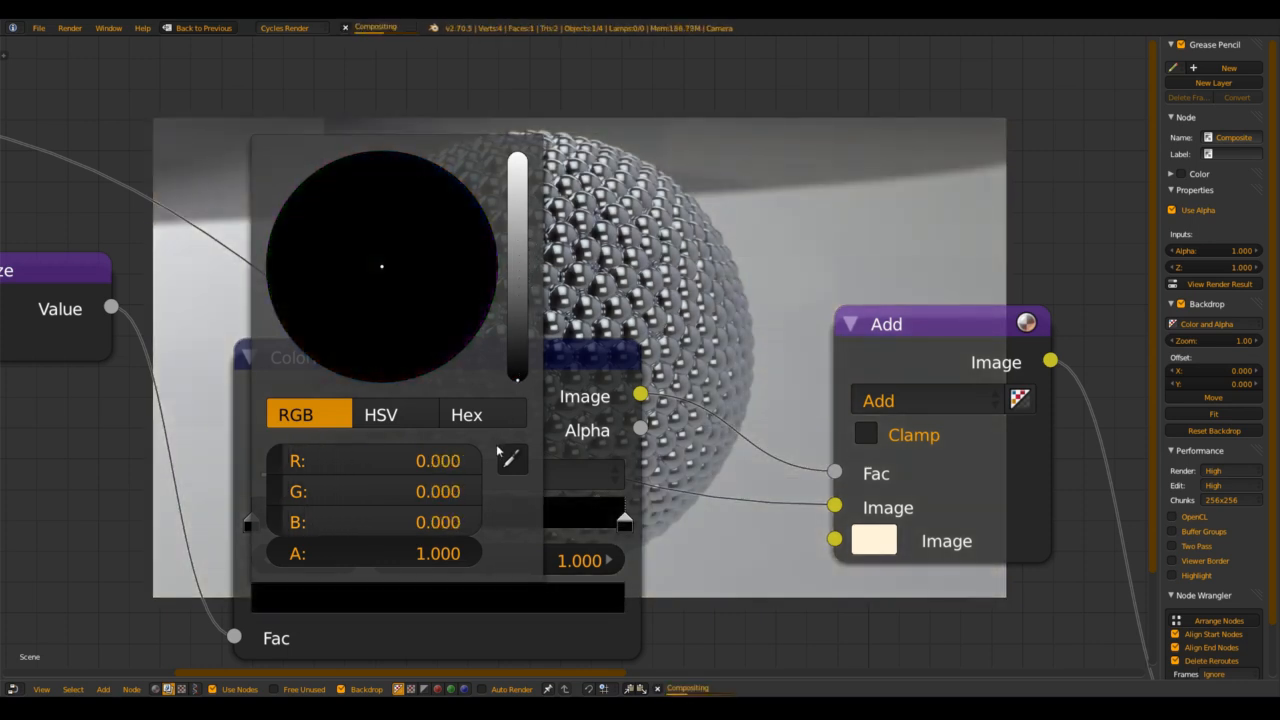
drag(517, 370, 527, 308)
Step: Review the compositing chain from the ColorRamp through Add and Color Balance to the Composite and Viewer nodes
middle_drag(793, 262, 700, 260)
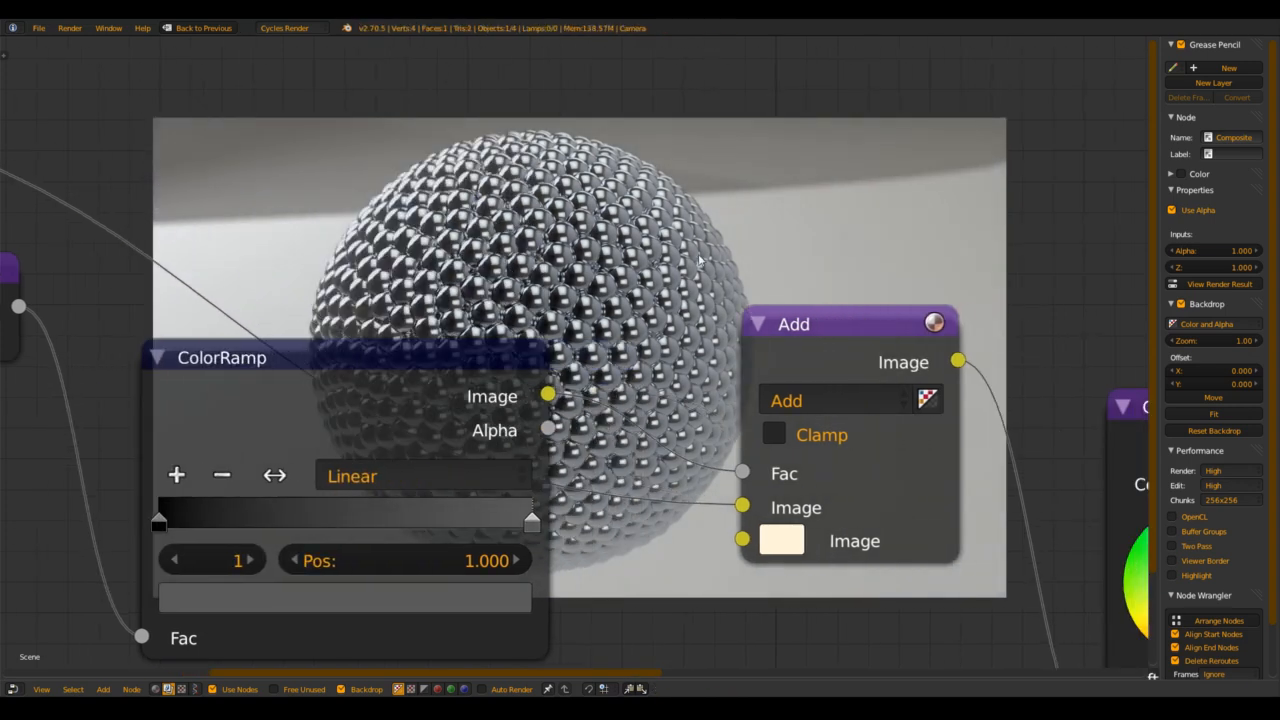
scroll(697, 275, down, 6)
scroll(700, 296, down, 6)
middle_drag(940, 332, 135, 410)
middle_drag(327, 345, 541, 239)
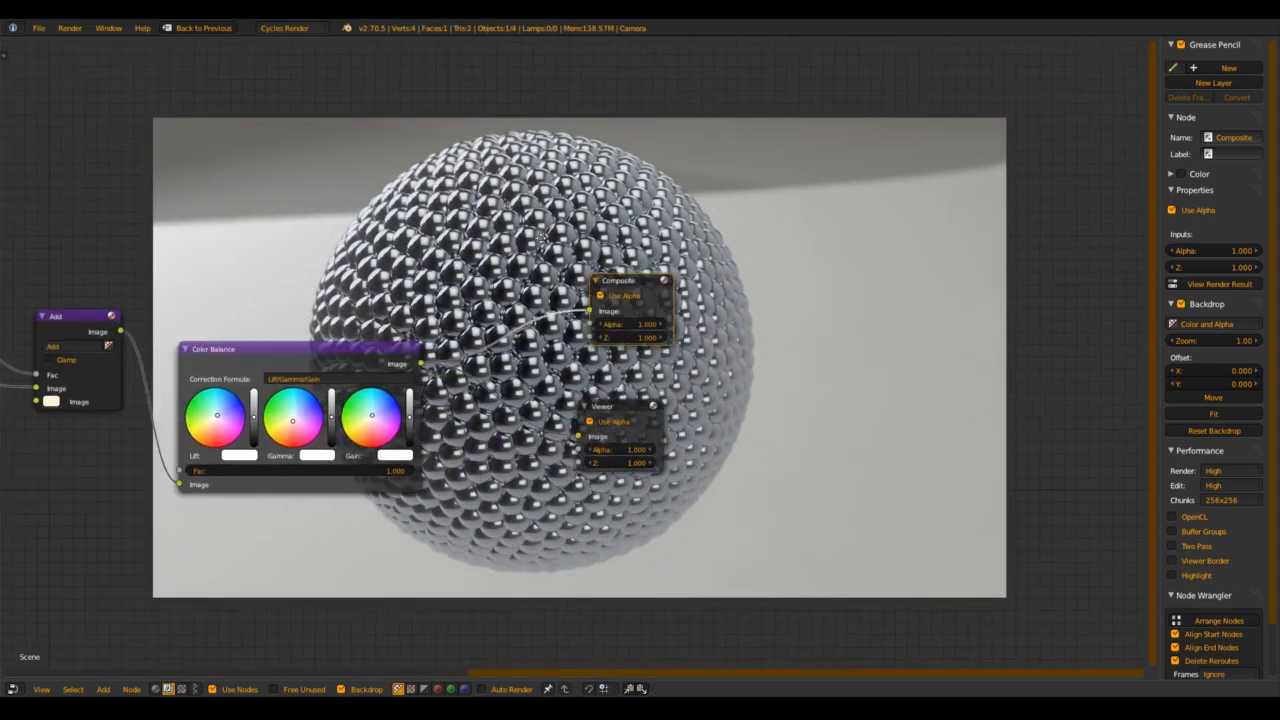
scroll(541, 239, up, 3)
scroll(550, 290, down, 2)
middle_drag(522, 297, 800, 394)
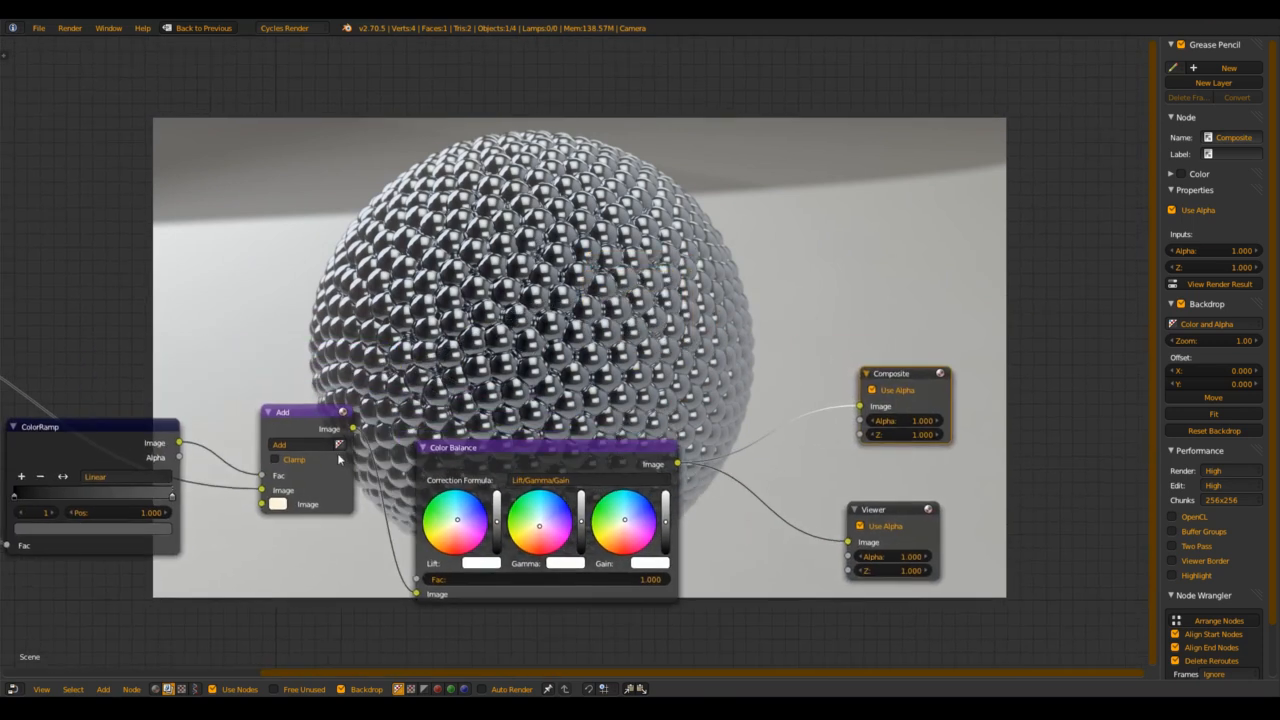
middle_drag(338, 459, 406, 438)
mouse_move(367, 391)
mouse_down()
mouse_move(426, 356)
mouse_move(357, 231)
mouse_move(360, 319)
mouse_move(324, 257)
mouse_move(358, 371)
mouse_move(342, 492)
mouse_move(361, 403)
mouse_up()
scroll(579, 313, down, 3)
scroll(592, 328, up, 2)
middle_drag(576, 358, 546, 461)
Step: Restore the multi-editor layout from the maximized node editor and bring the ColorRamp and Add nodes into view
key(shift+space)
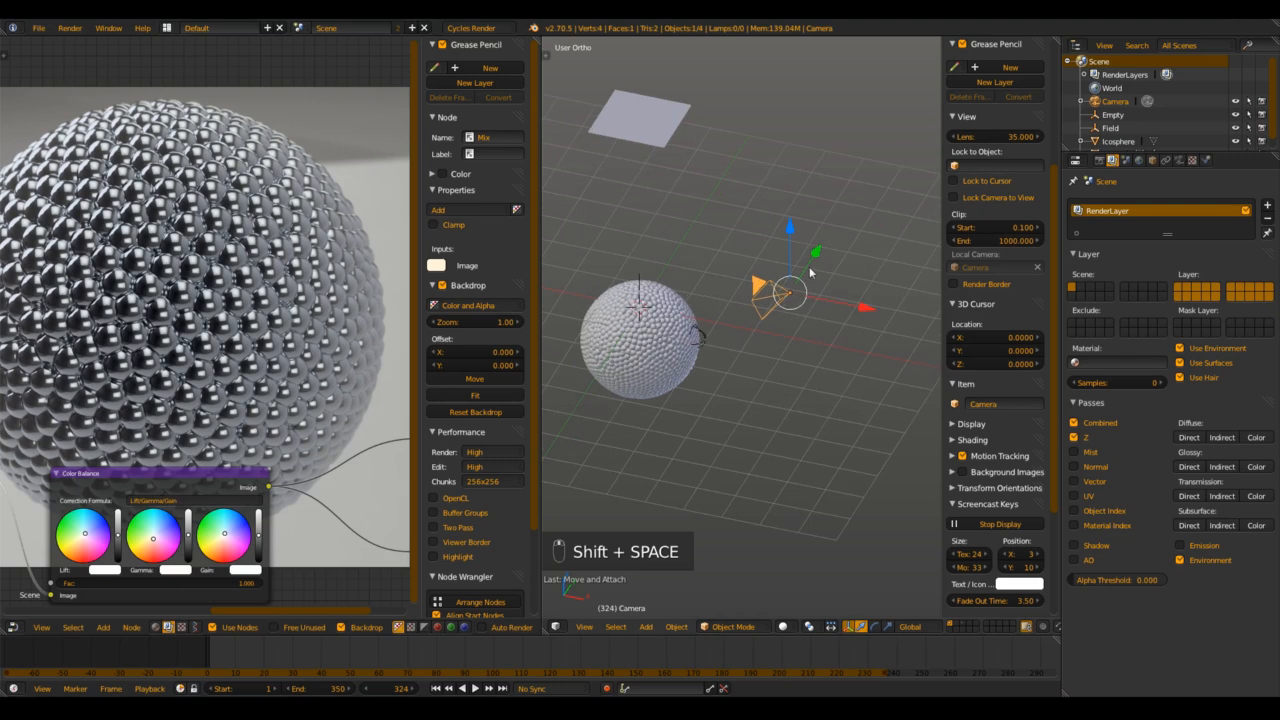
key(g)
right_click(767, 329)
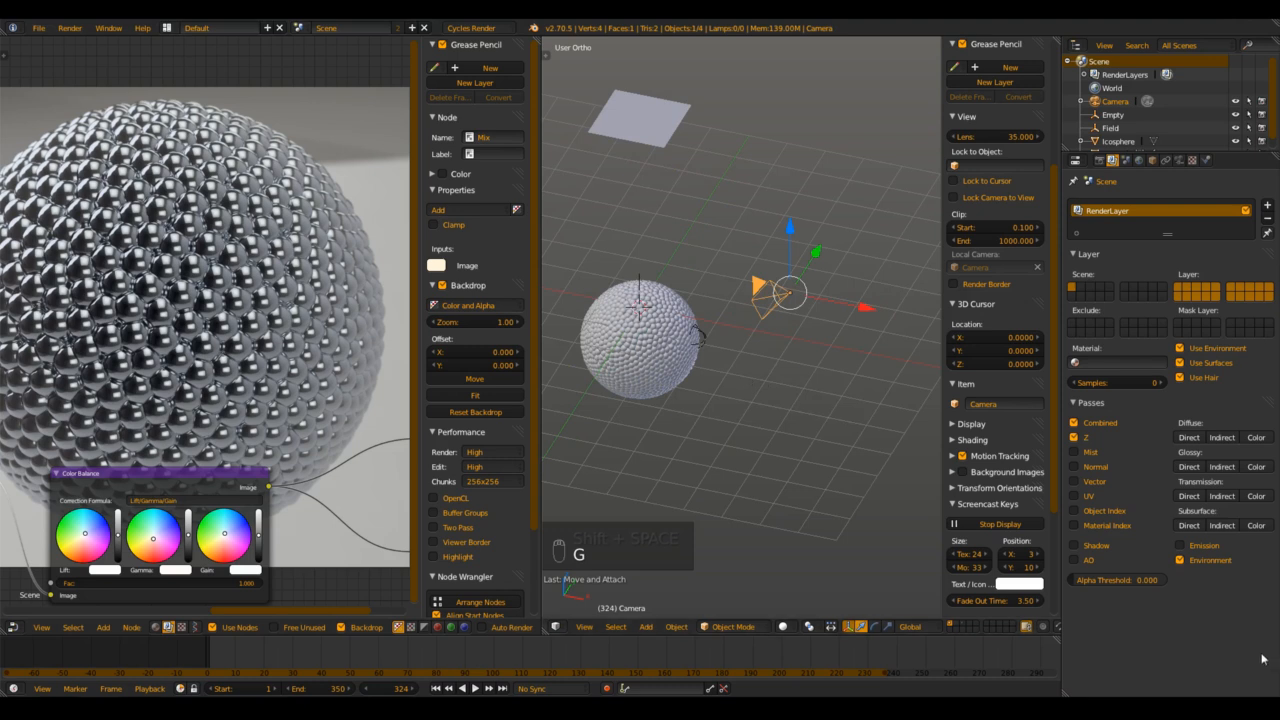
middle_drag(220, 298, 410, 363)
scroll(234, 359, down, 6)
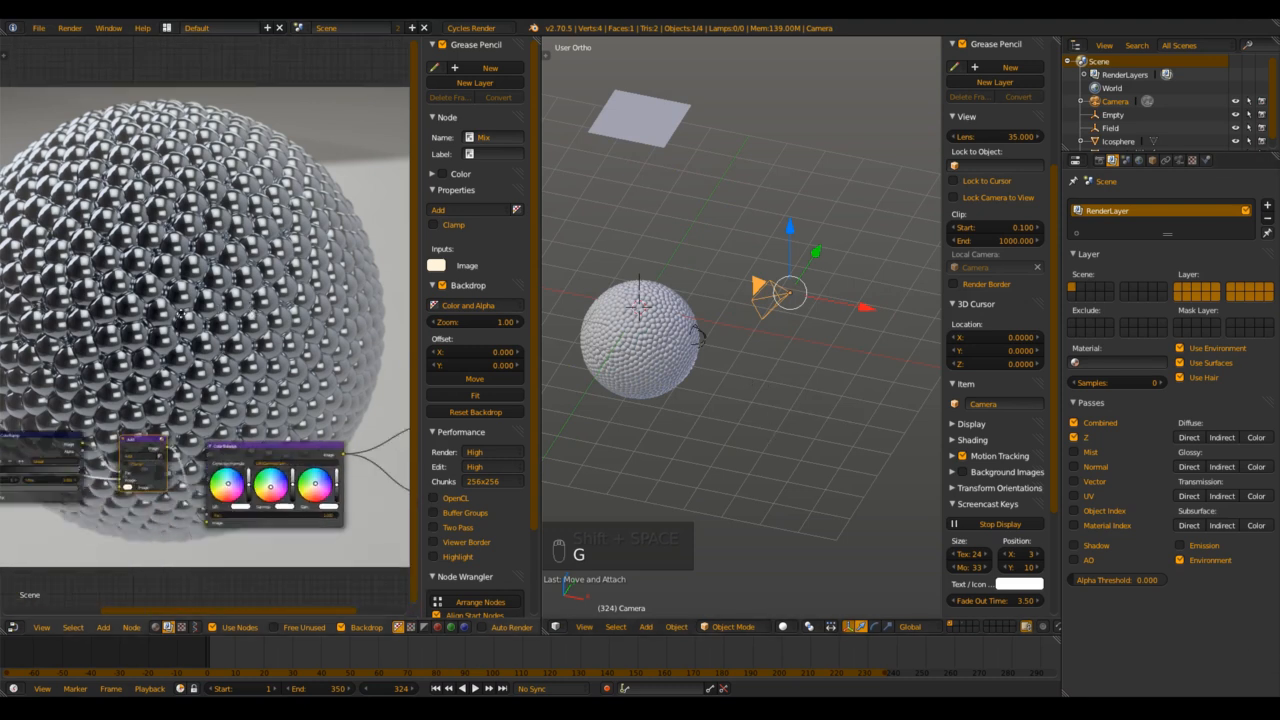
middle_drag(180, 314, 253, 328)
scroll(205, 470, up, 2)
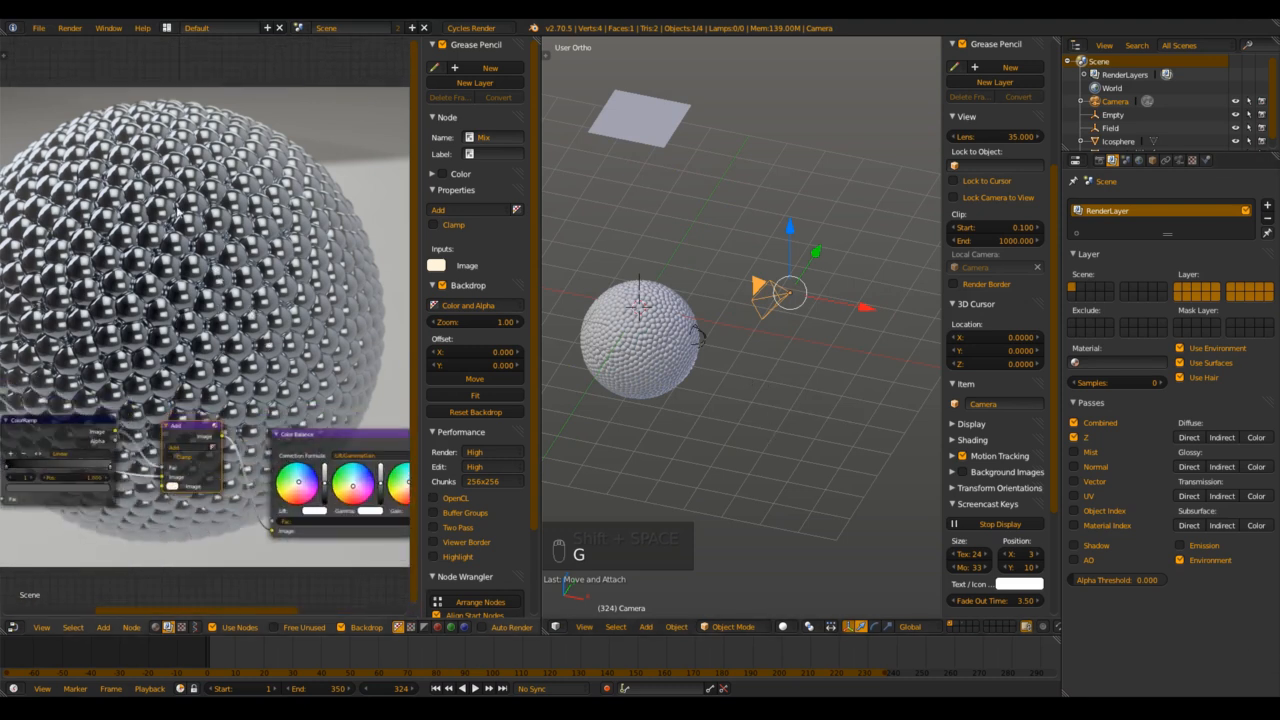
middle_drag(178, 212, 250, 169)
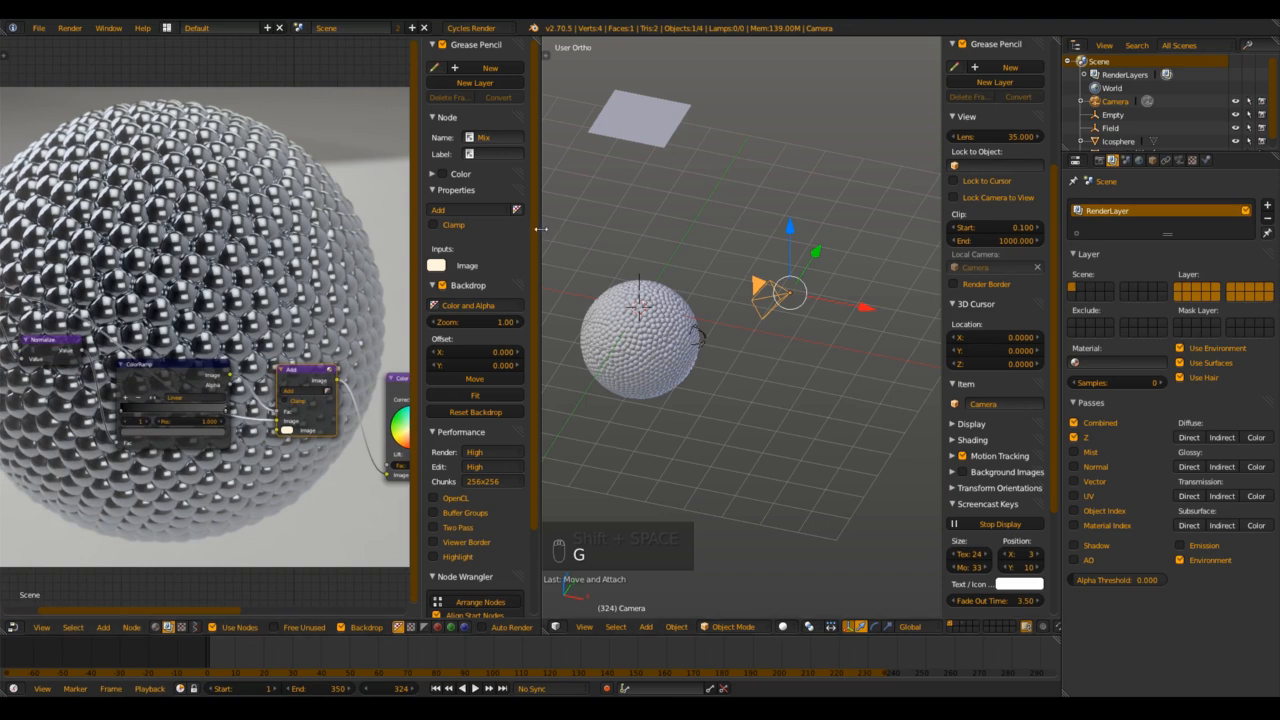
Step: Narrow the node editor and hide its properties region to give the 3D viewport more room
drag(540, 235, 425, 257)
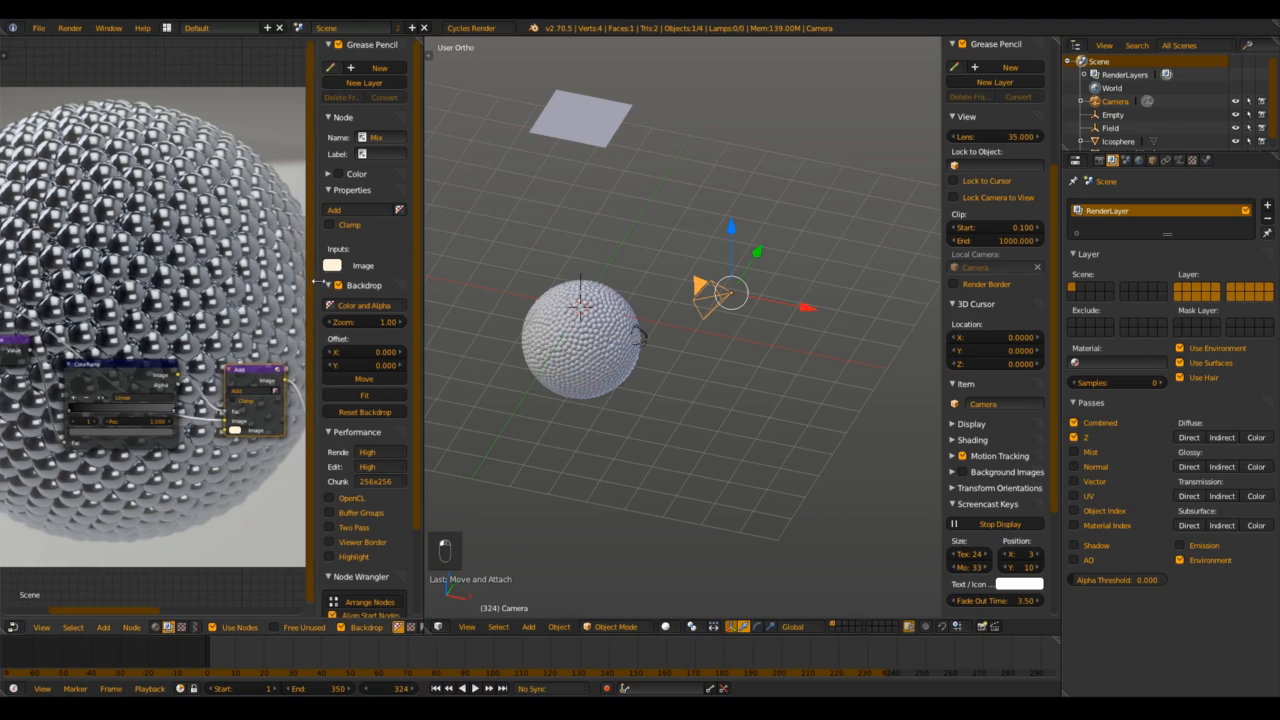
drag(303, 281, 432, 293)
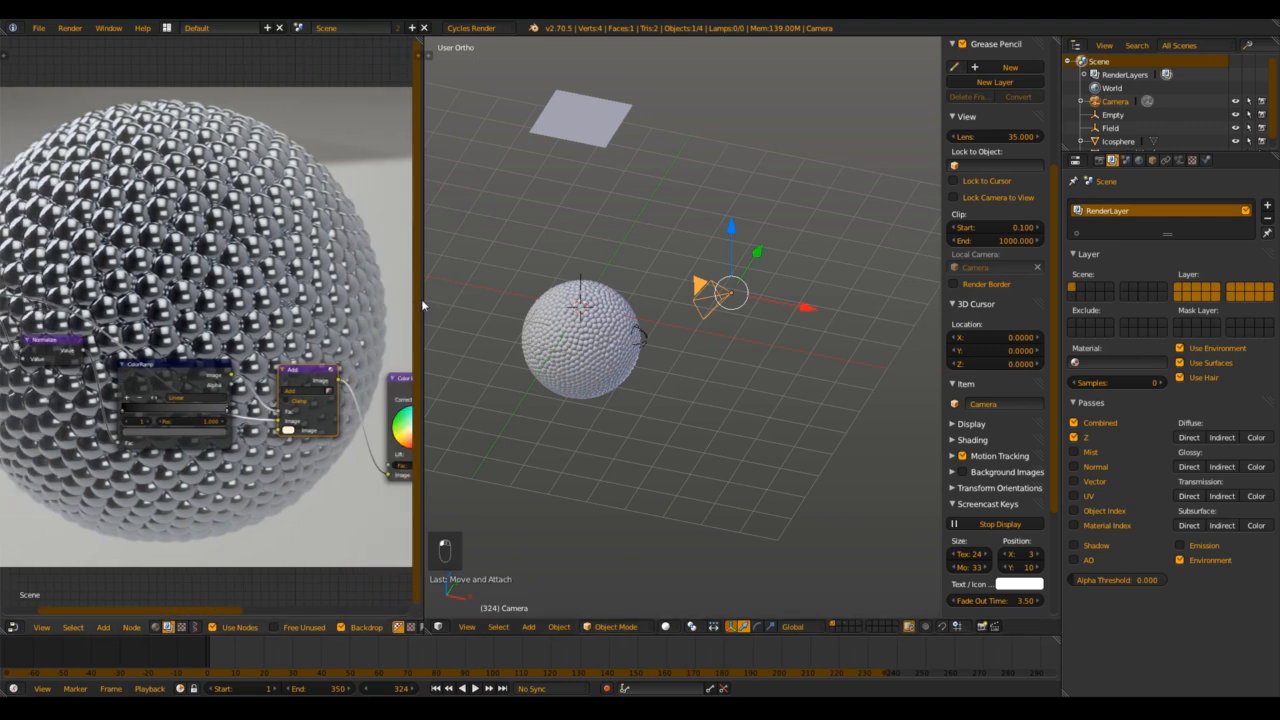
scroll(689, 326, up, 3)
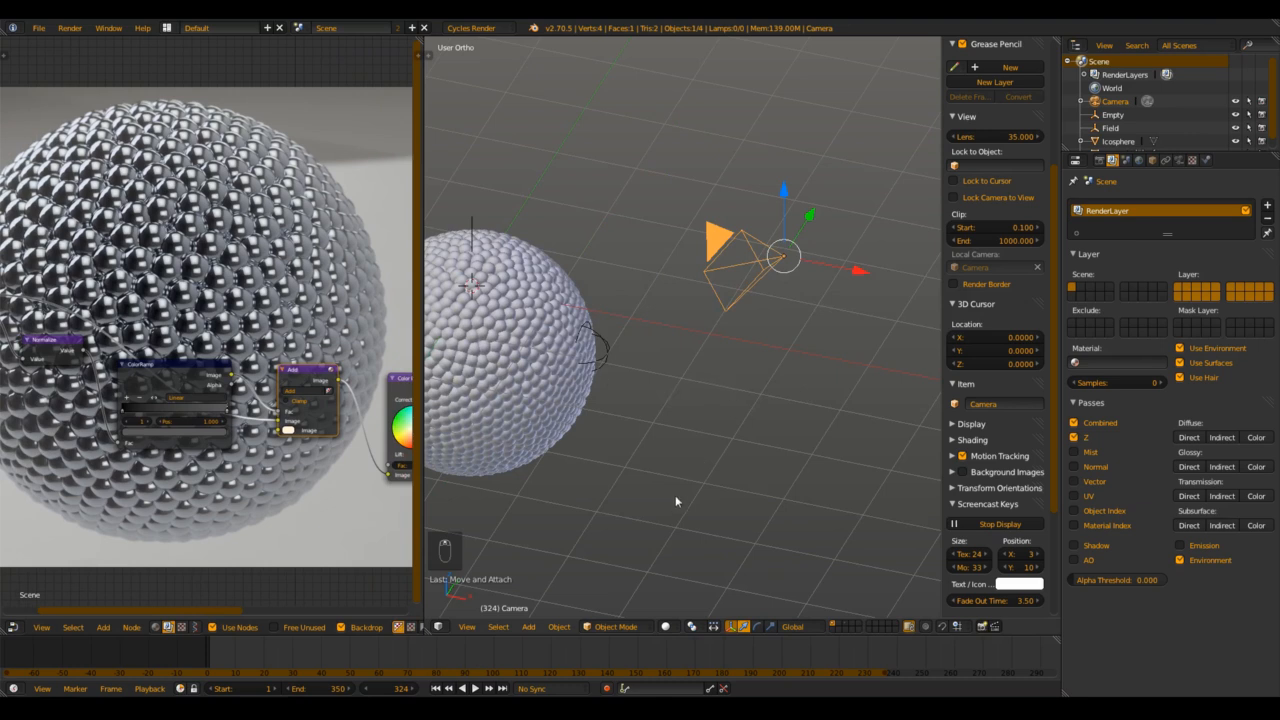
middle_drag(675, 501, 713, 352)
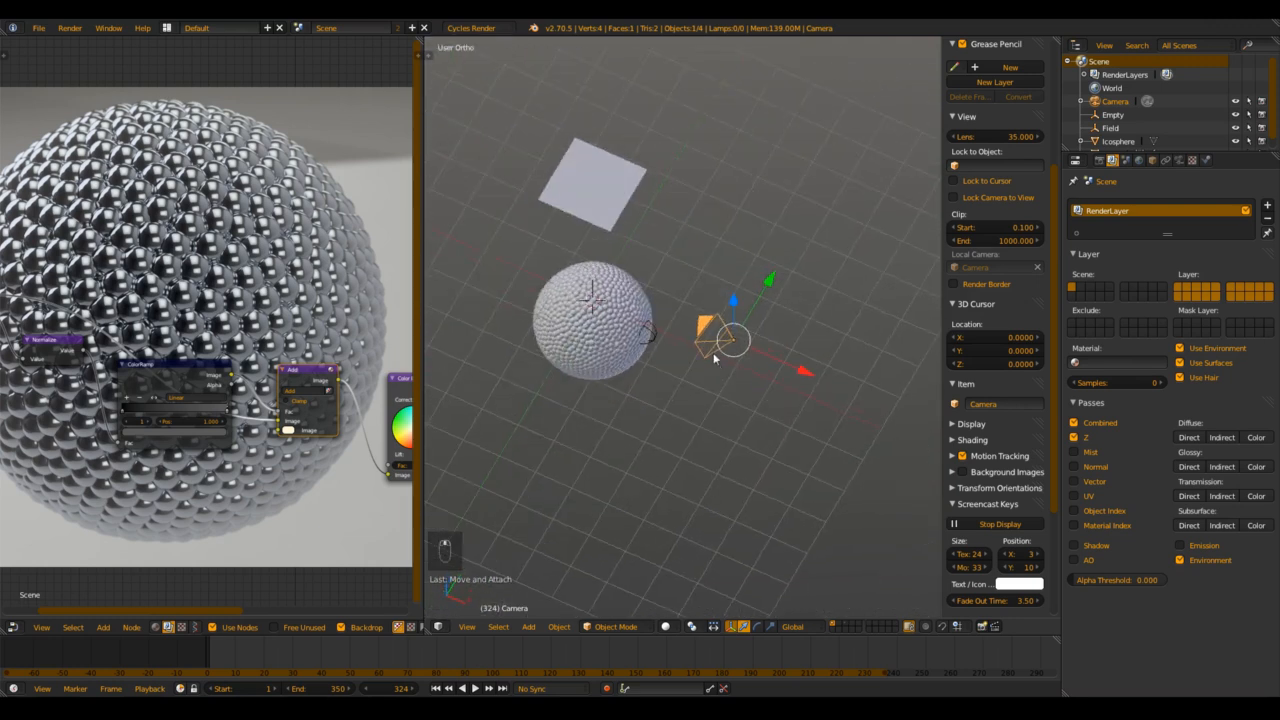